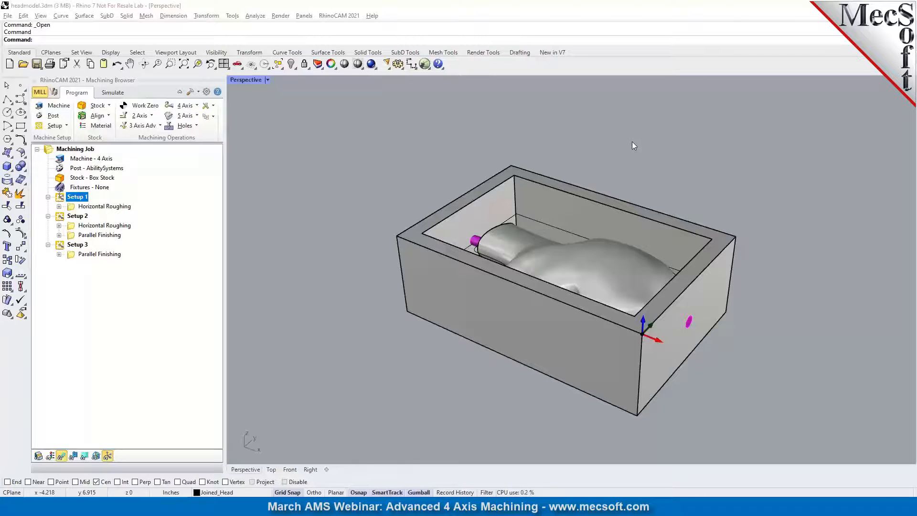
Hide the rectangular frame surrounding the head model.
right_click_drag(457, 358, 488, 345)
left_click(485, 343)
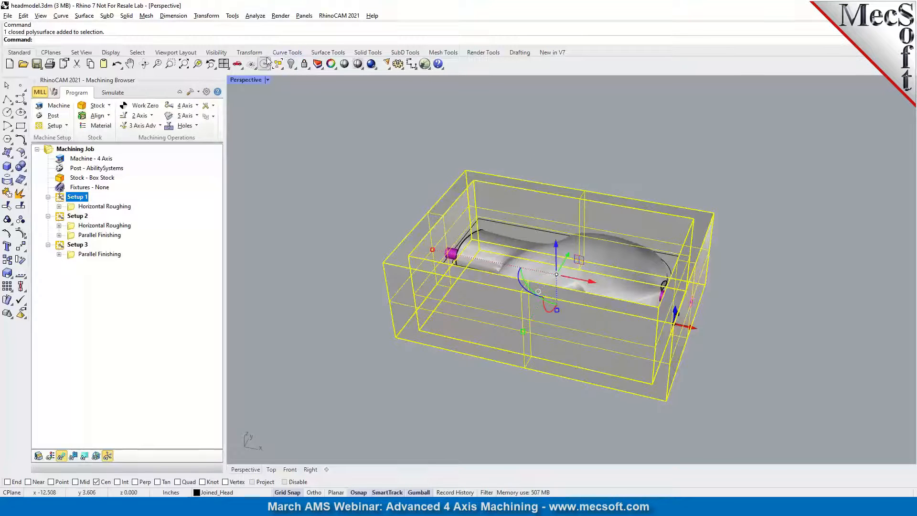
left_click(291, 64)
right_click_drag(499, 272, 507, 332)
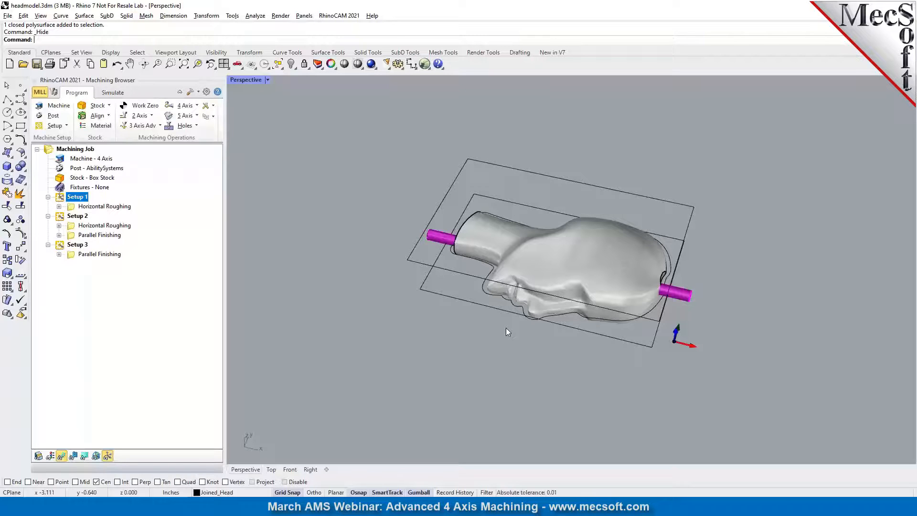
Examine the exposed head model, its support pins and the boundary curves from several sides, including the underside.
right_click_drag(509, 374, 641, 282)
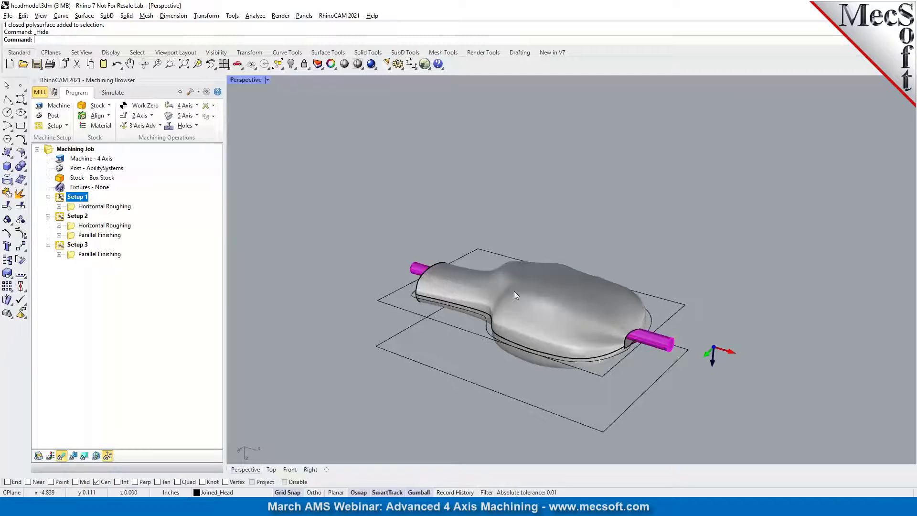
right_click_drag(503, 283, 550, 385)
right_click(591, 309)
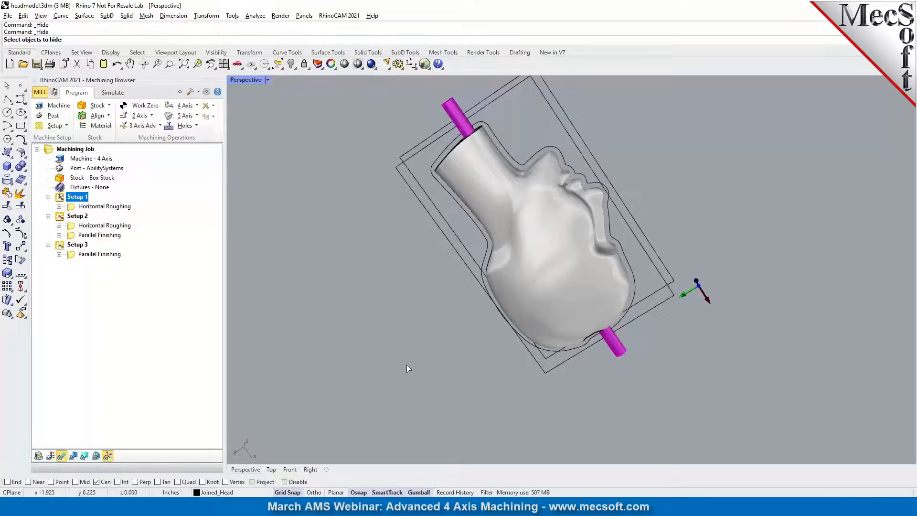
key("Escape")
right_click_drag(396, 221, 340, 362)
right_click_drag(573, 336, 515, 352)
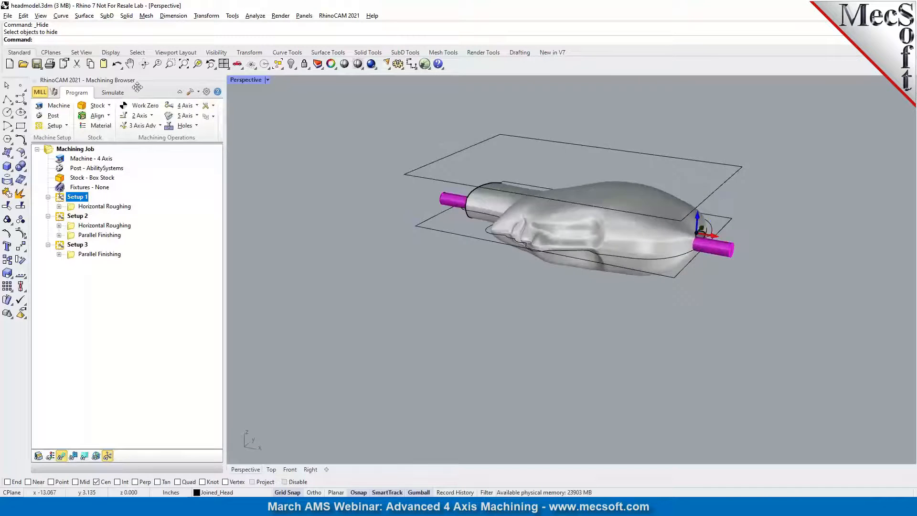
Undo the hiding of the frame around the head model.
left_click(115, 66)
scroll(577, 164, "down", 2)
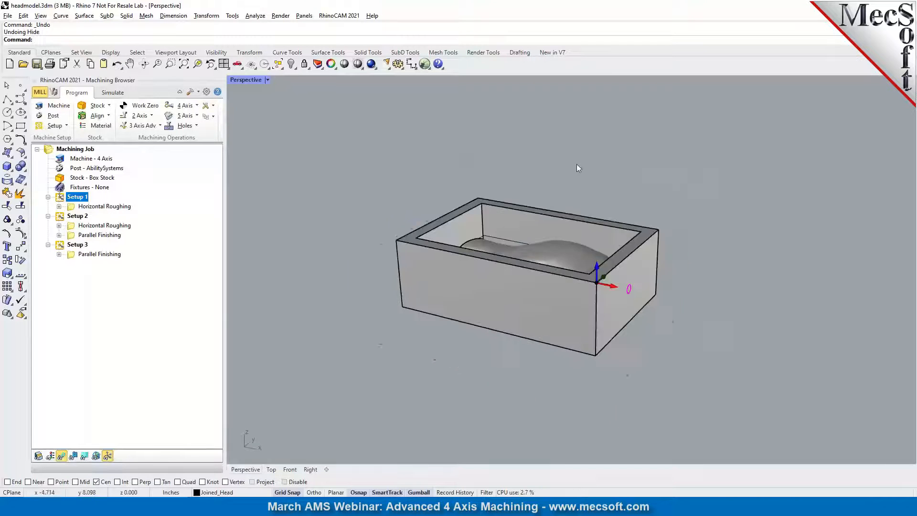
scroll(575, 164, "up", 2)
mouse_move(575, 165)
right_mouse_down()
mouse_move(591, 170)
mouse_move(583, 163)
right_mouse_up()
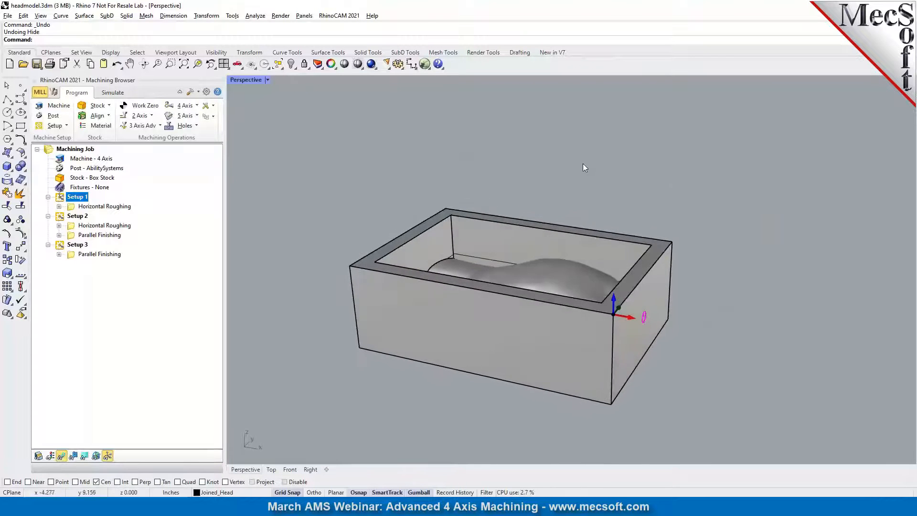
Preview the -X and +Y rotary axis directions in the 4-axis machine setup, and confirm the setup with +X.
left_click(59, 105)
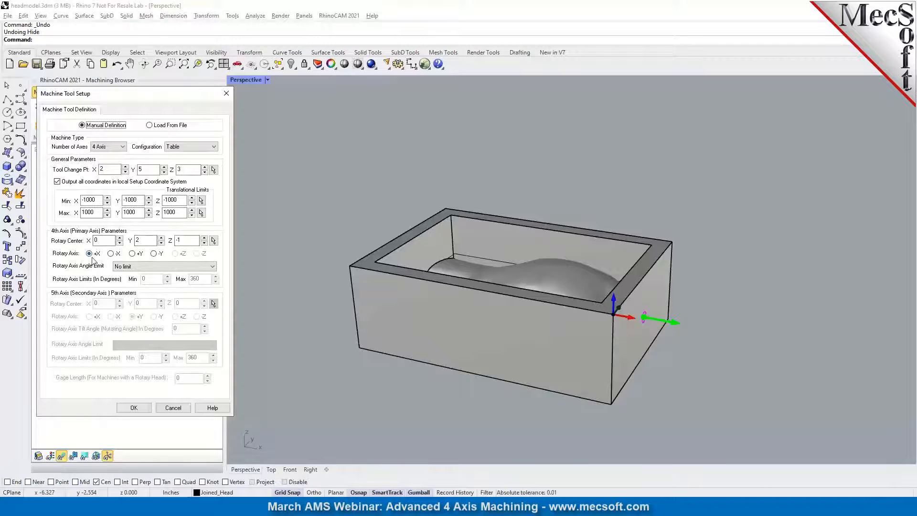
mouse_move(93, 260)
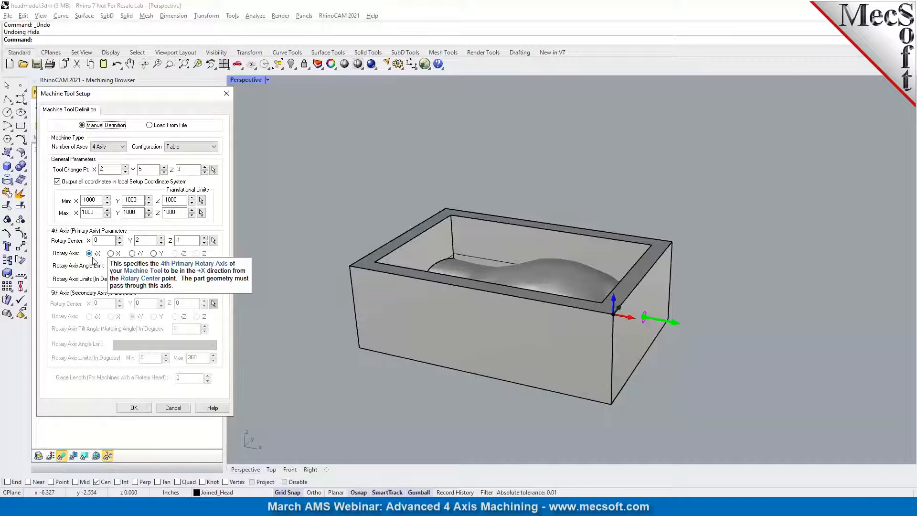
left_click(113, 254)
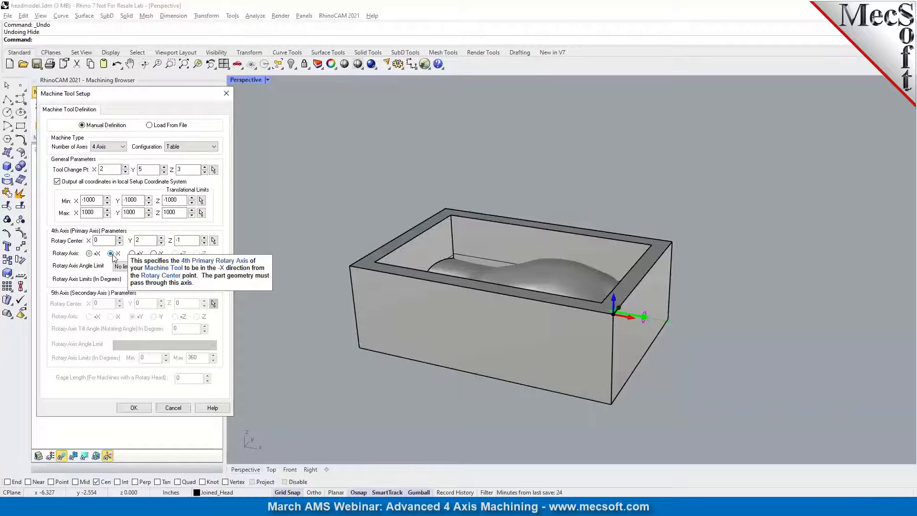
left_click(96, 256)
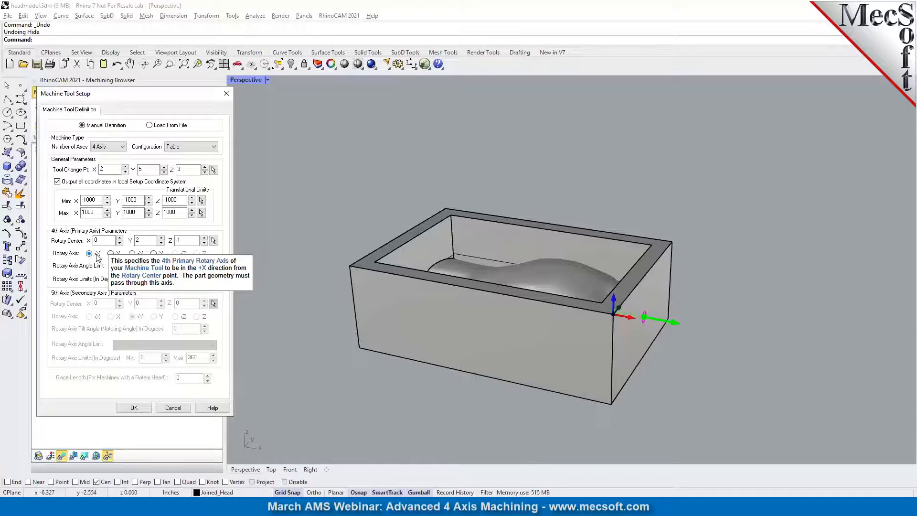
left_click(132, 254)
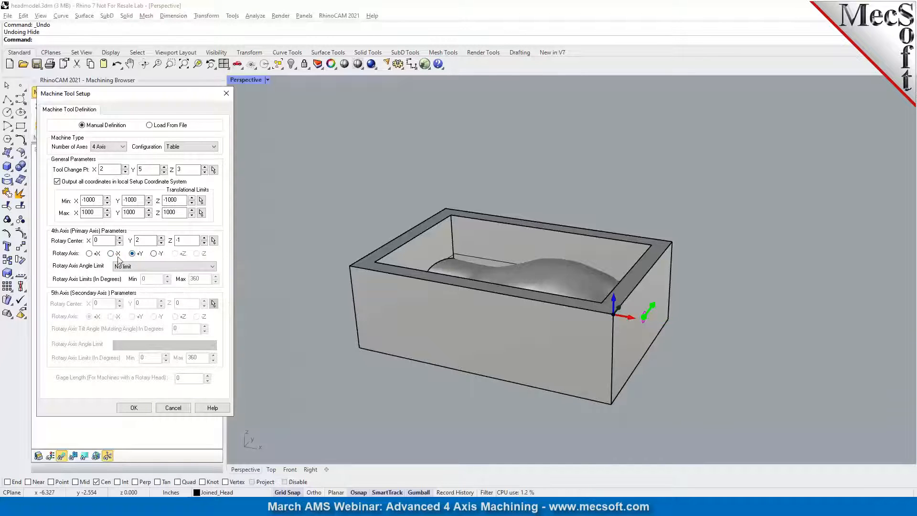
left_click(89, 253)
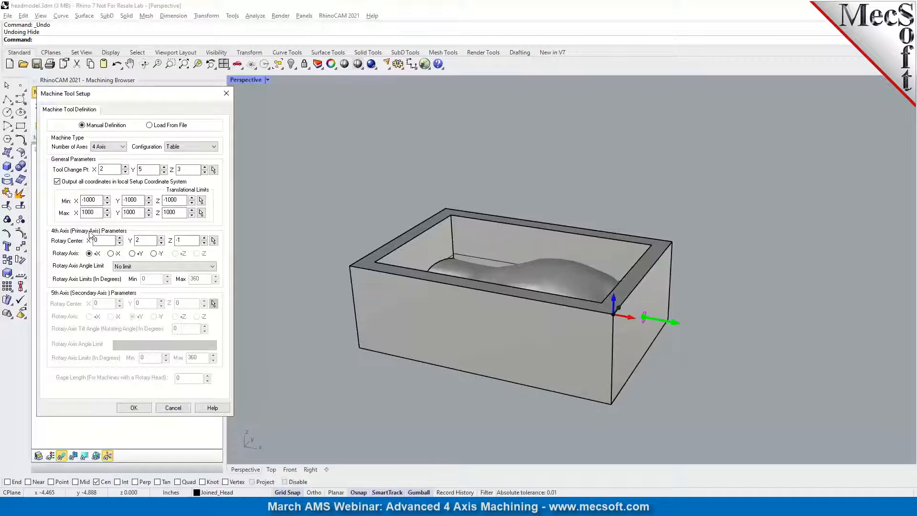
left_click(129, 408)
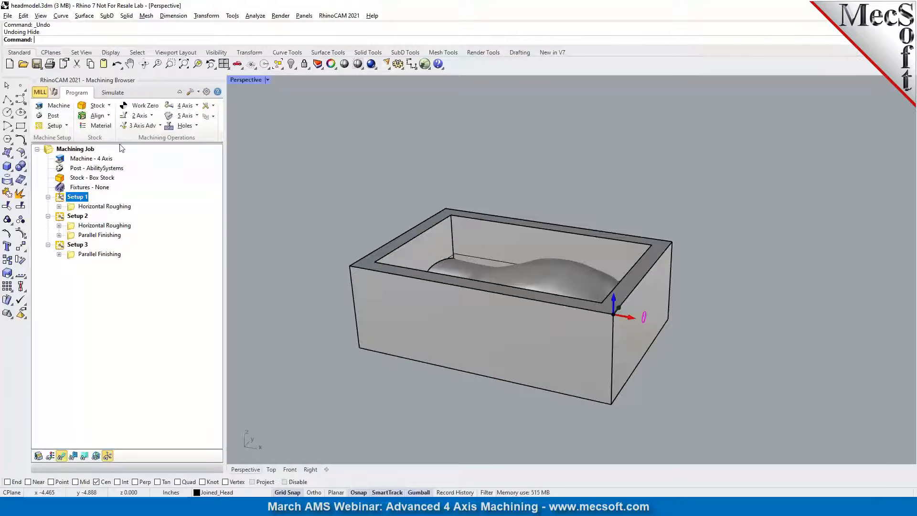
Review the box stock's corner coordinates and dimensions over the model.
left_click(109, 106)
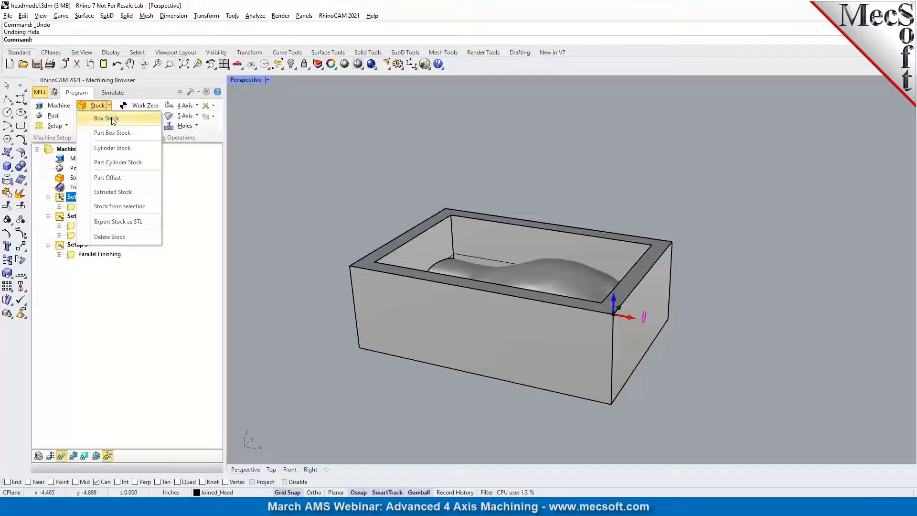
left_click(111, 119)
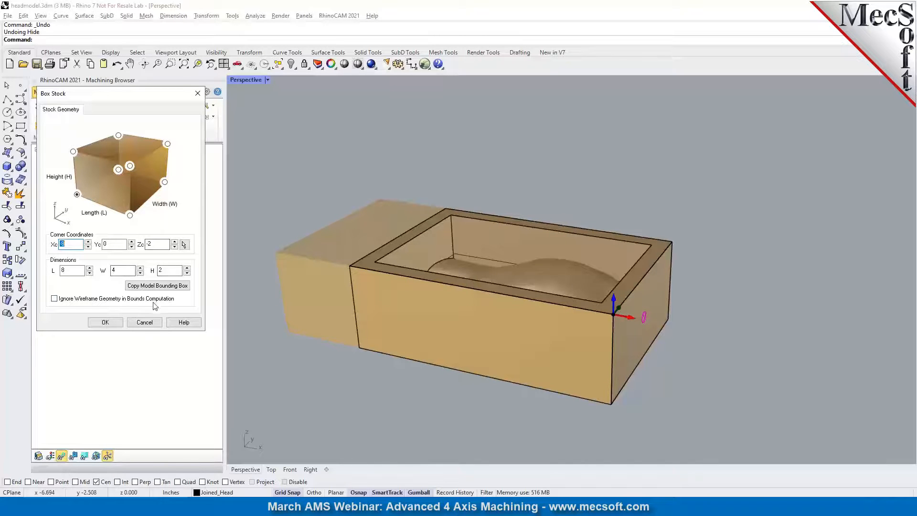
left_click(145, 325)
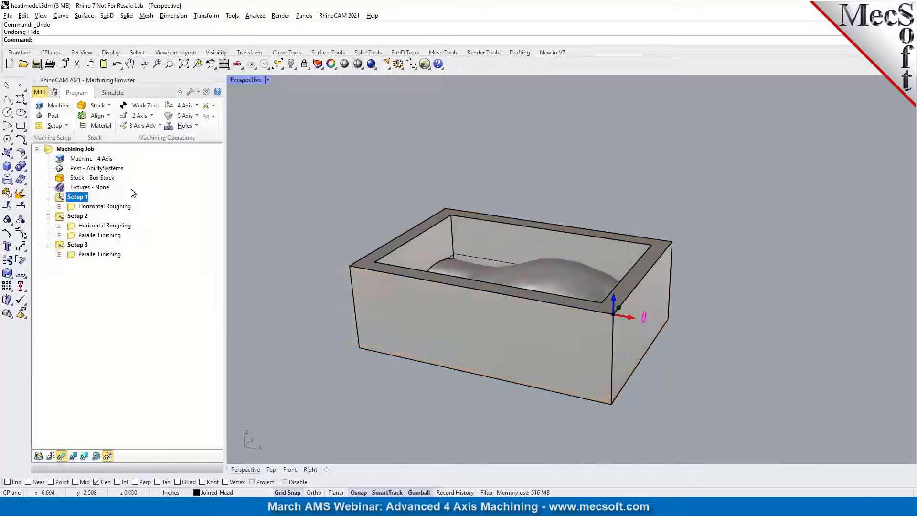
Try locating the world coordinate system at the stock box's south-east corner on the highest Z face.
left_click(97, 116)
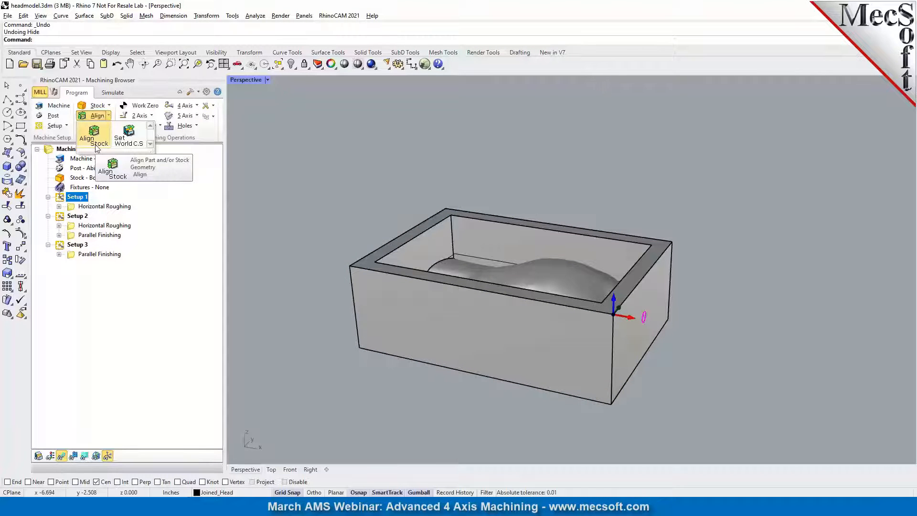
left_click(140, 146)
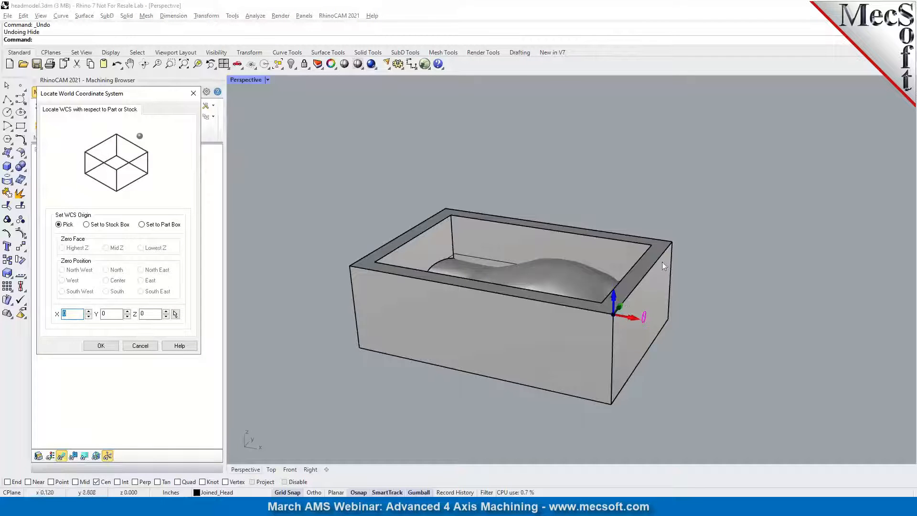
left_click(114, 227)
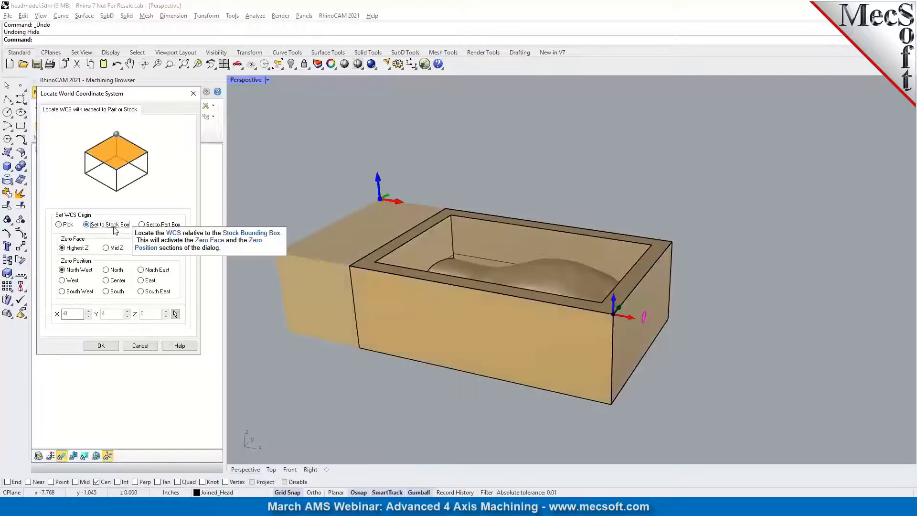
left_click(141, 292)
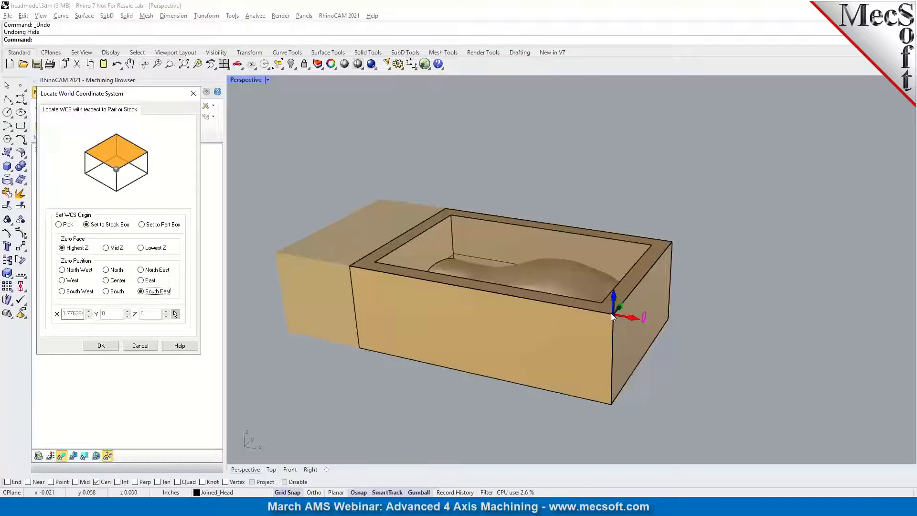
left_click(150, 347)
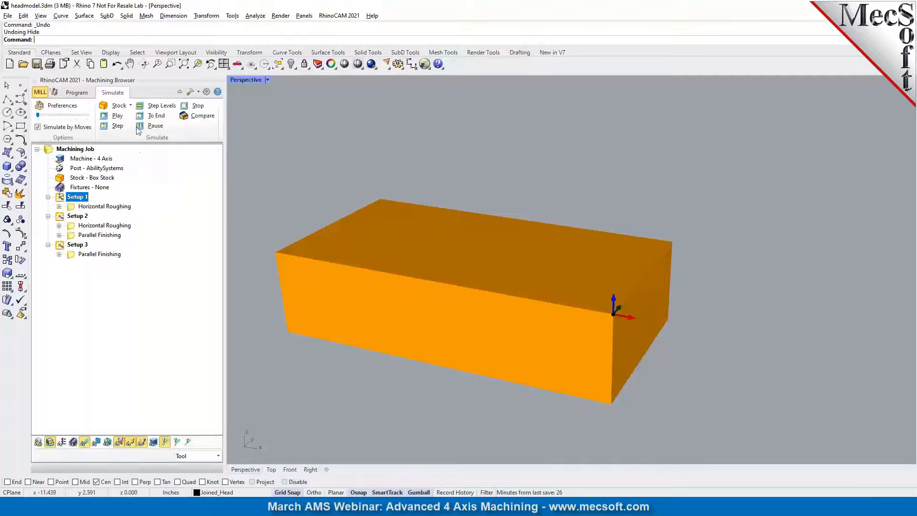
Check the machine setup's rotary center and axis direction against the pin on the frame's end face.
left_click(88, 94)
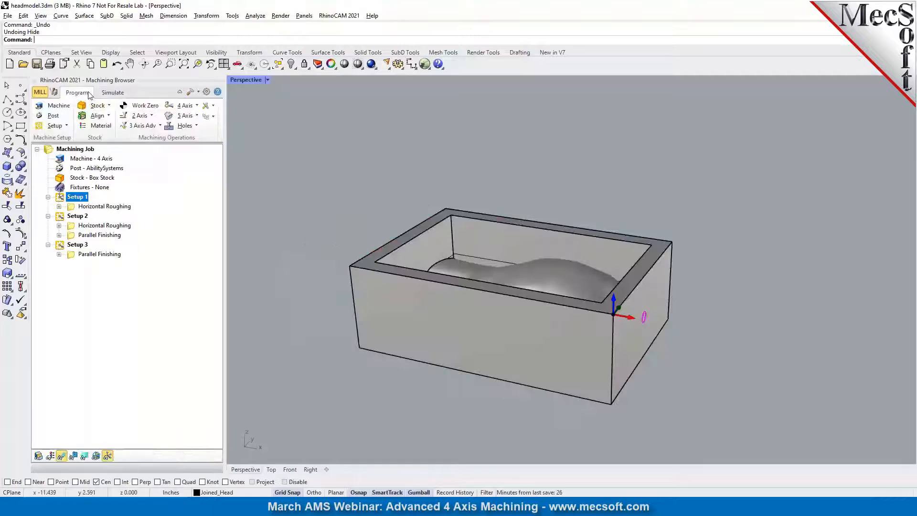
left_click(55, 106)
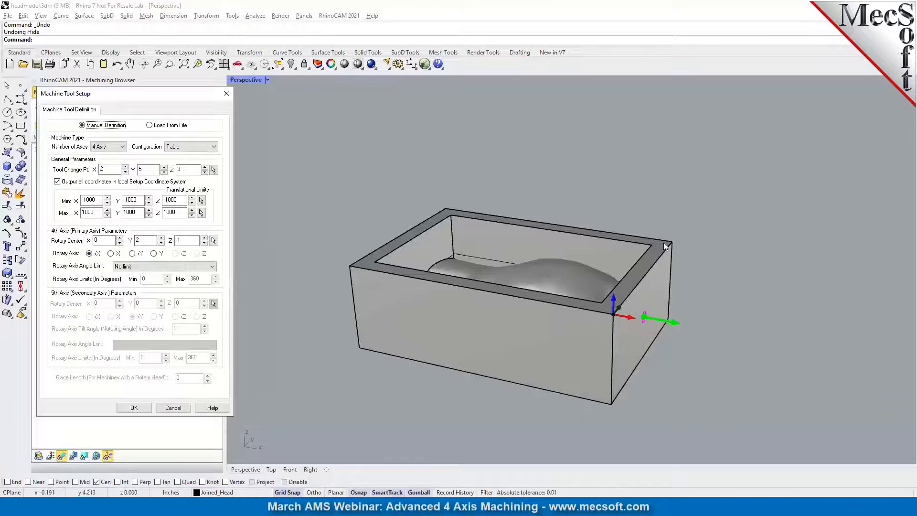
left_click(140, 242)
scroll(670, 322, "up", 3)
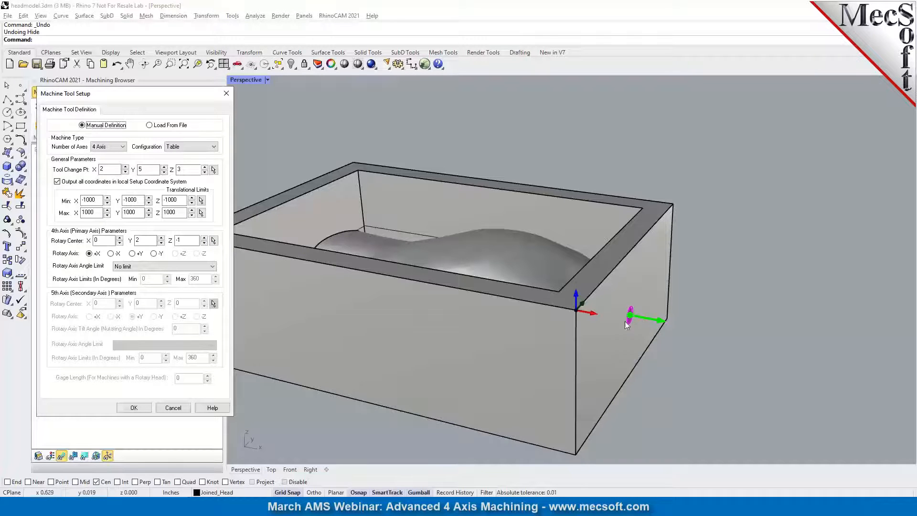
mouse_move(629, 317)
right_mouse_down()
mouse_move(604, 317)
mouse_move(638, 320)
right_mouse_up()
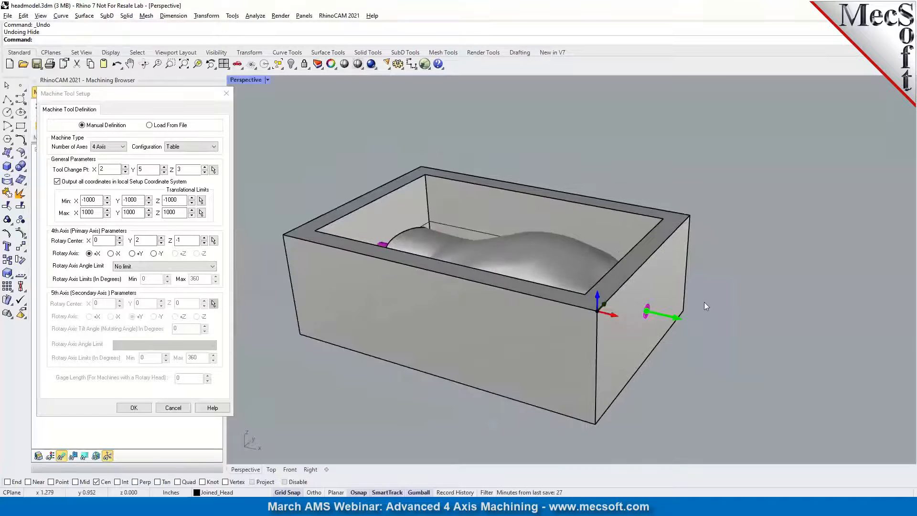
left_click(173, 407)
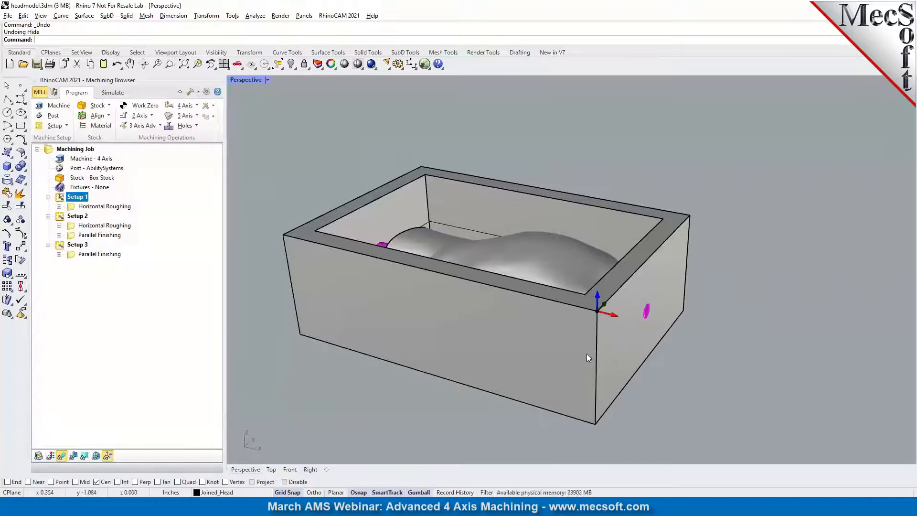
Show the head model and frame from the top in shaded display mode.
scroll(680, 329, "down", 4)
right_click_drag(611, 315, 554, 306)
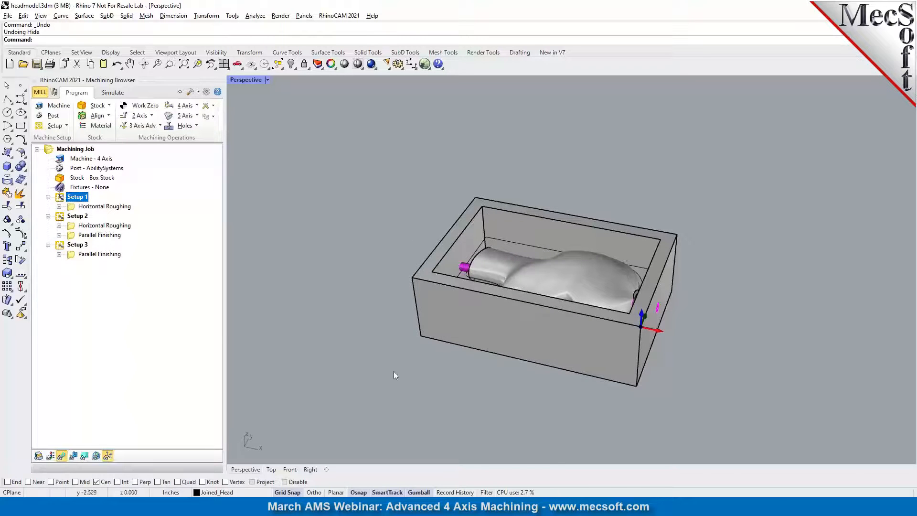
left_click(270, 469)
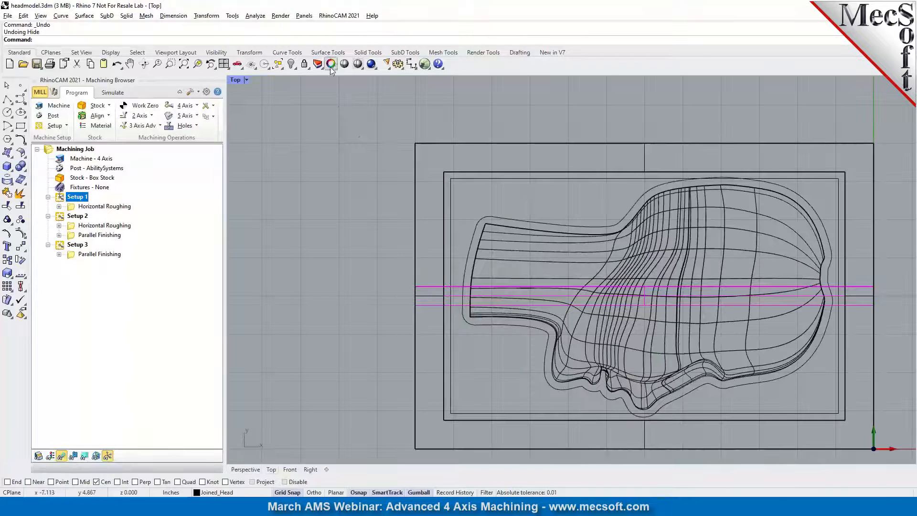
left_click(357, 64)
scroll(624, 198, "down", 2)
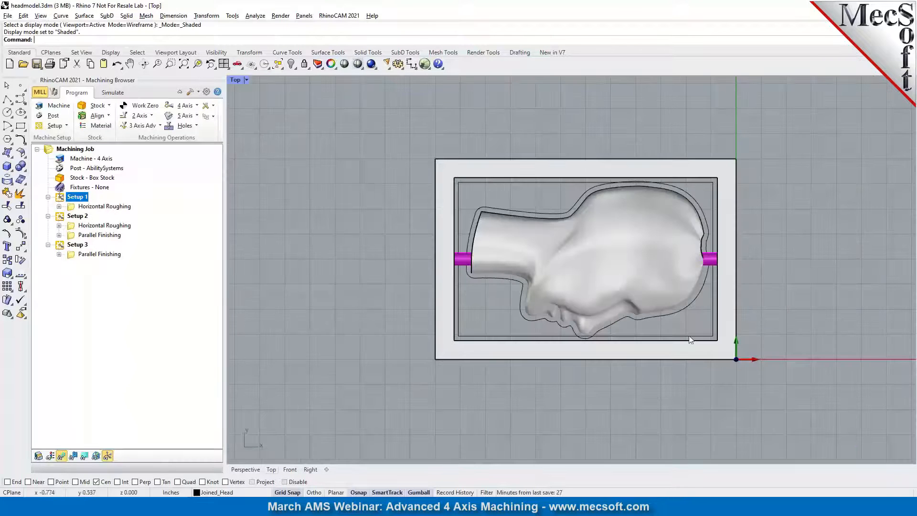
scroll(709, 229, "up", 3)
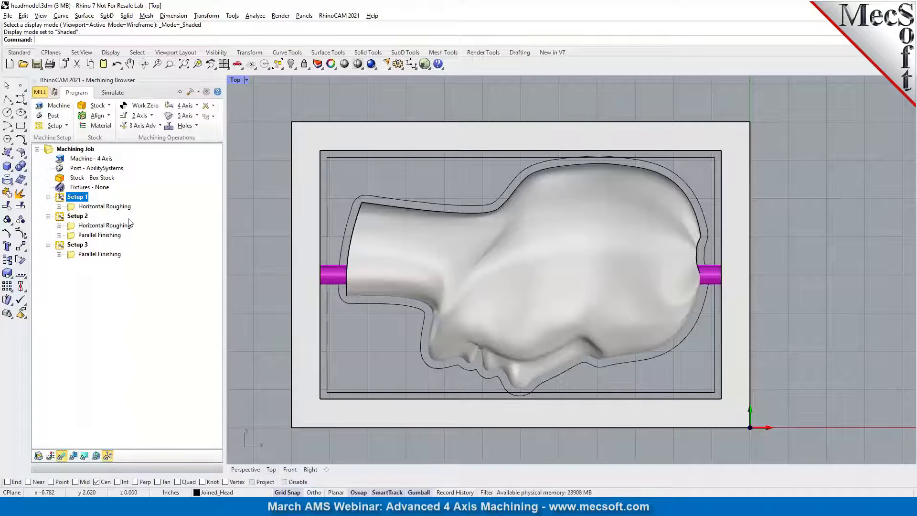
Look over the available advanced 3-axis machining operations and return to the perspective view of the model.
left_click(159, 126)
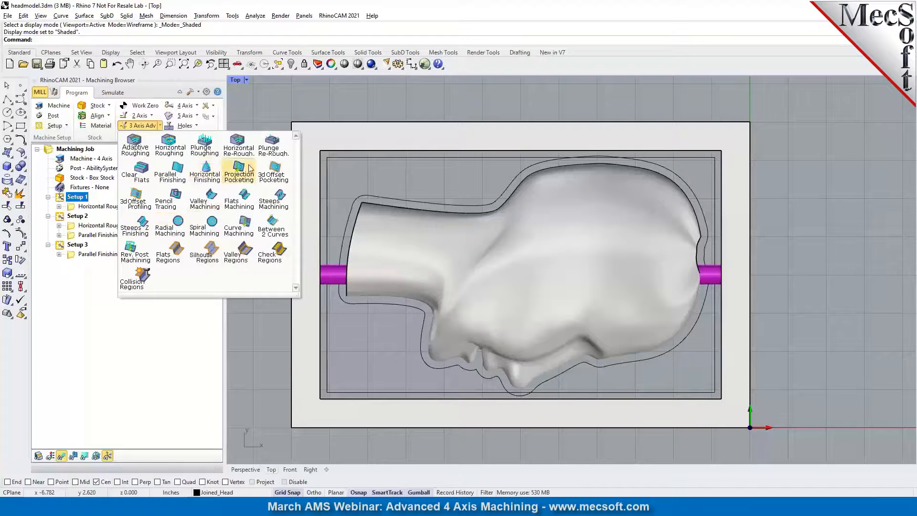
left_click(261, 107)
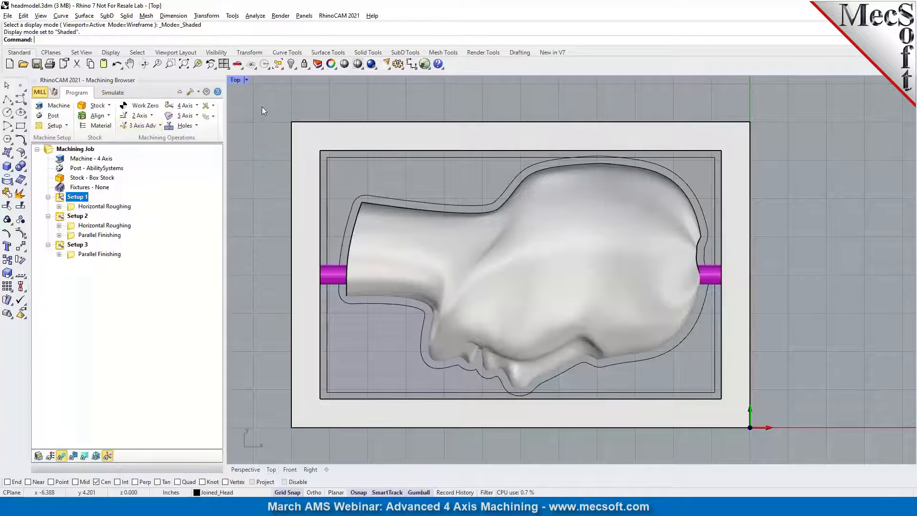
left_click(246, 469)
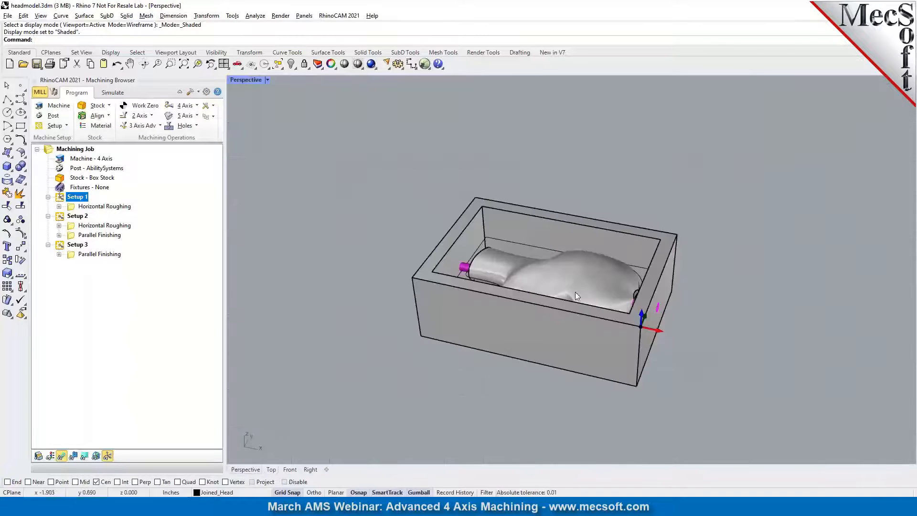
right_click_drag(575, 292, 543, 287)
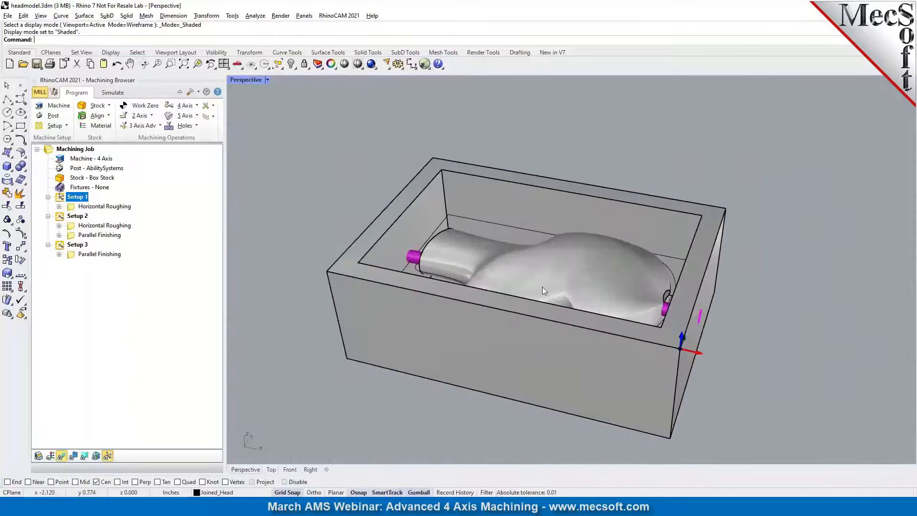
Review the Setup 1 horizontal roughing's control geometry, tool, feeds and speeds, and clearance plane against the model.
left_click(77, 209)
double_click(76, 209)
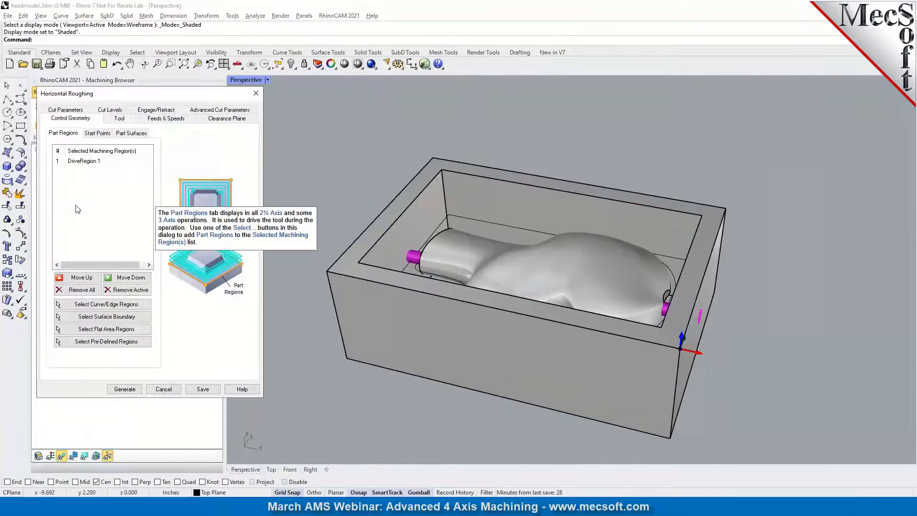
left_click(81, 165)
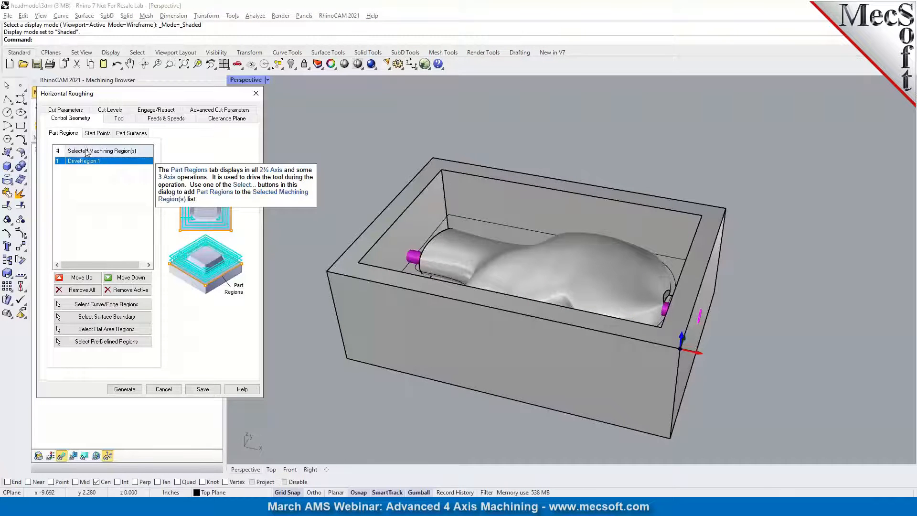
left_click(117, 122)
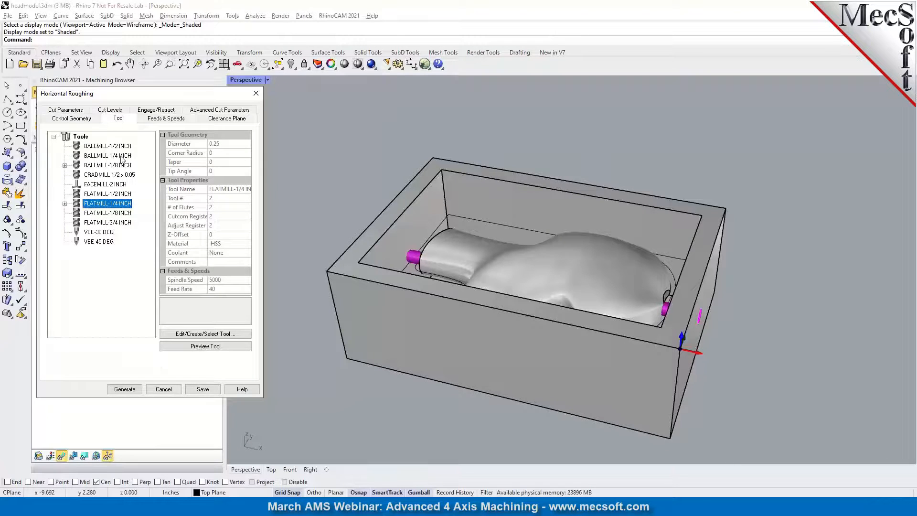
left_click(160, 119)
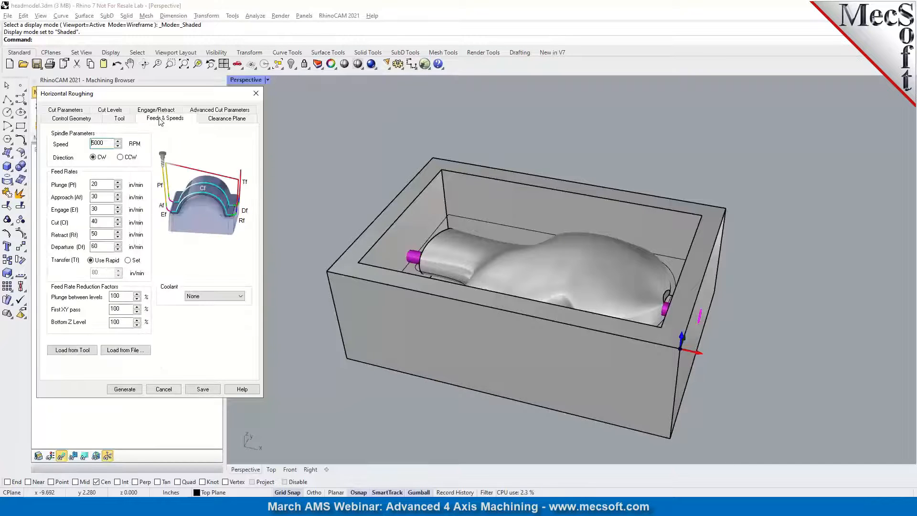
left_click(220, 119)
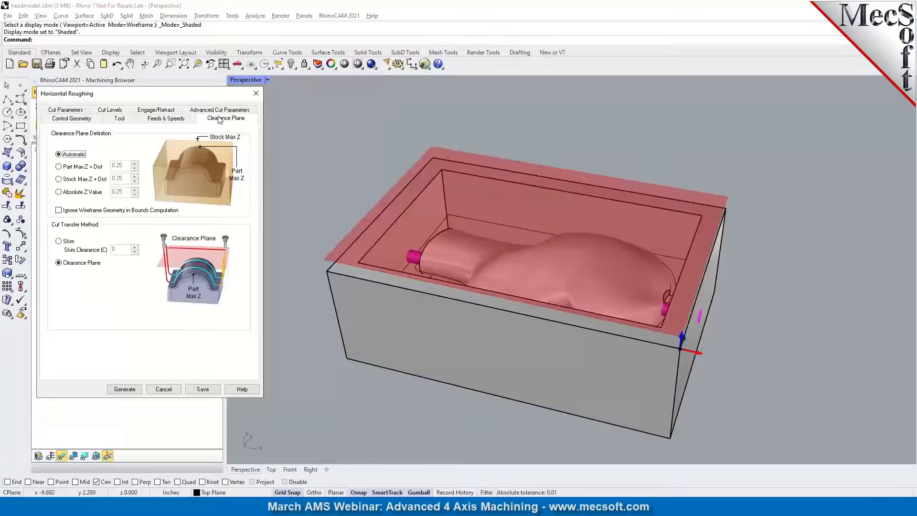
right_click_drag(537, 311, 524, 290)
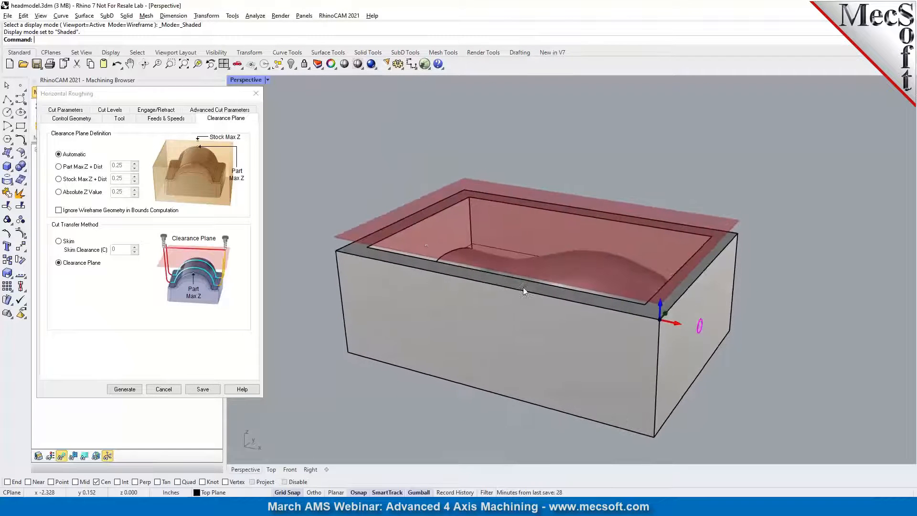
Check the horizontal roughing's cut parameters and cut level settings.
left_click(65, 111)
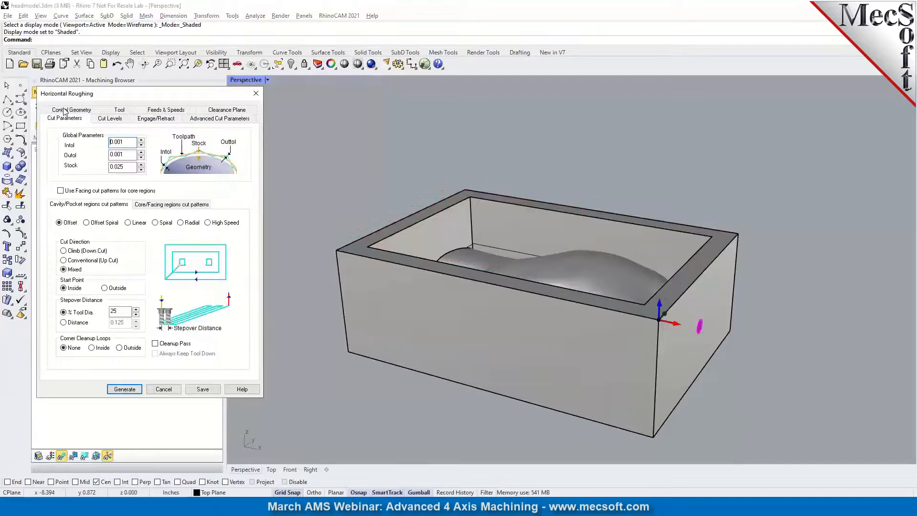
left_click(107, 120)
right_click_drag(418, 212, 412, 232)
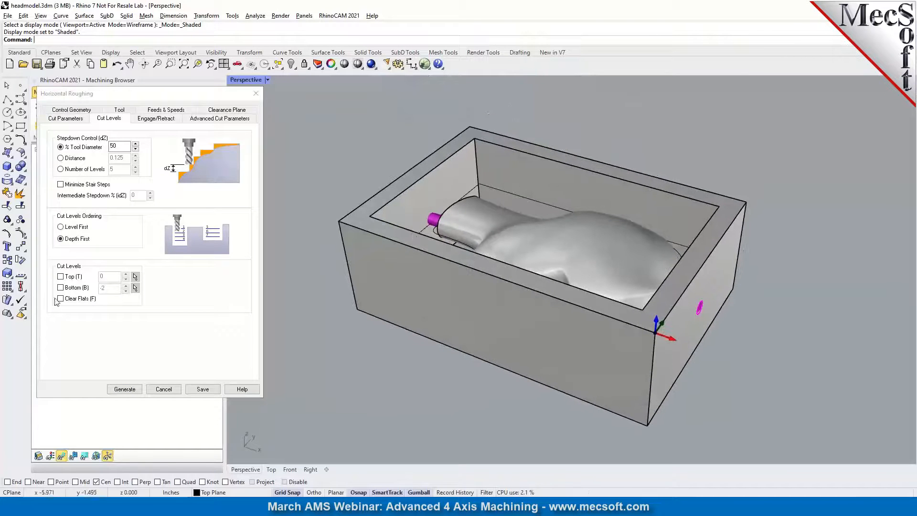
Try limiting the horizontal roughing's bottom cut level to -1.1 and check the limit plane against the head and frame.
left_click(66, 289)
scroll(492, 238, "up", 2)
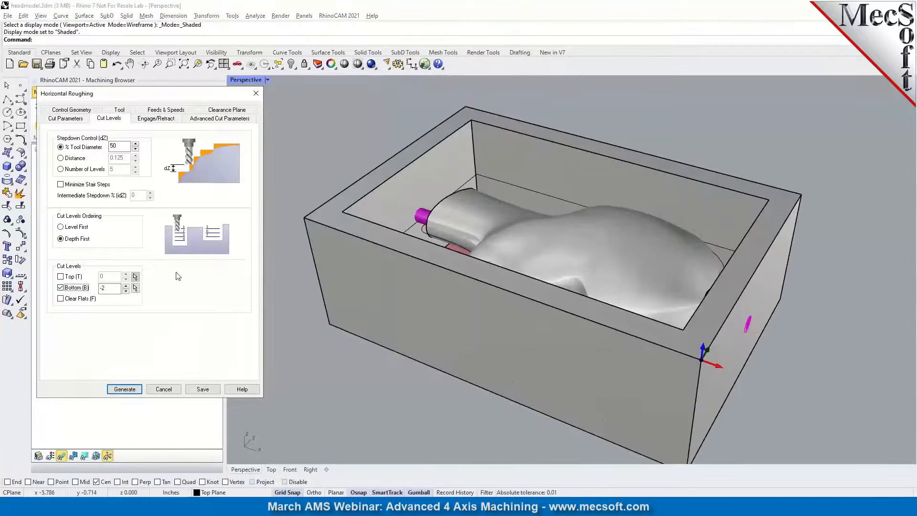
left_click(126, 287)
left_click(126, 288)
left_click(126, 287)
left_click(126, 288)
left_click(126, 288)
left_click(127, 288)
left_click(127, 287)
left_click(126, 288)
left_click(126, 287)
right_click_drag(525, 392, 435, 233)
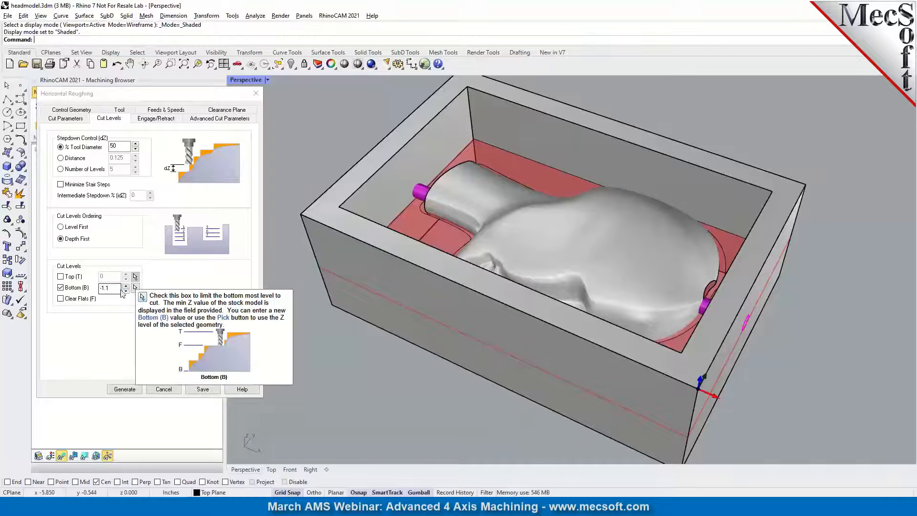
Look over the roughing's engage and retract settings, leave the operation's settings and inspect its toolpath inside the frame.
left_click(162, 122)
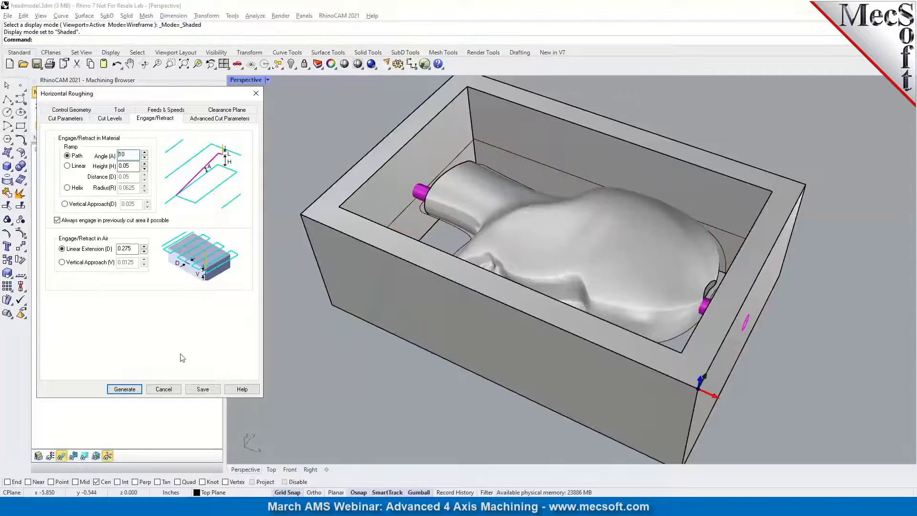
right_click_drag(400, 383, 440, 289)
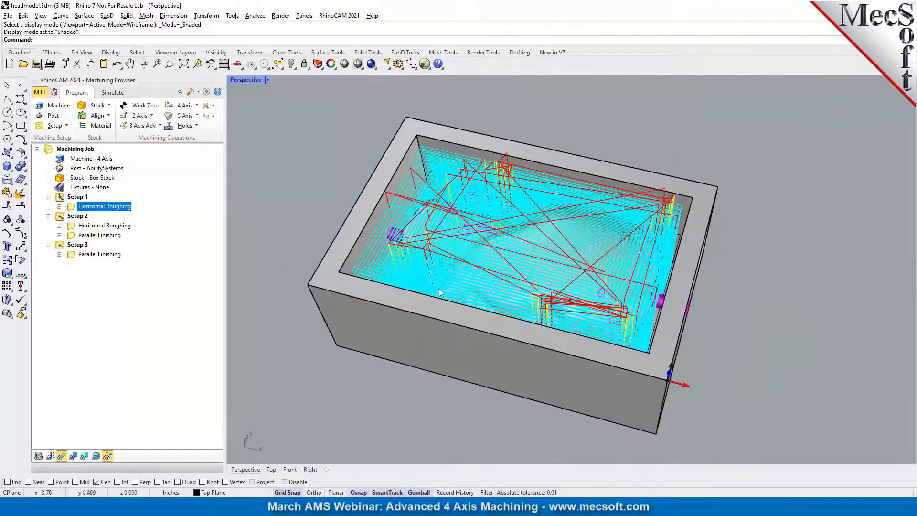
scroll(422, 188, "up", 2)
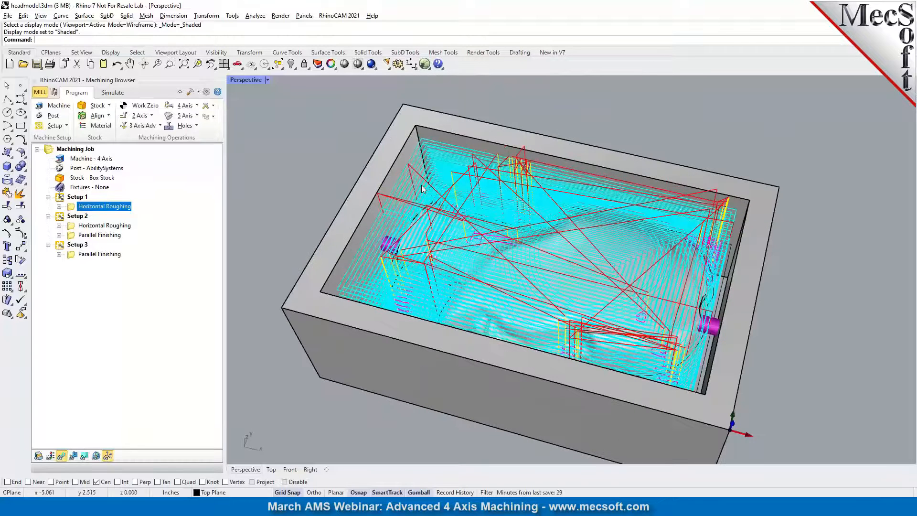
Simulate the Setup 1 horizontal roughing at maximum speed, run it to the end and inspect the cut stock.
left_click(115, 94)
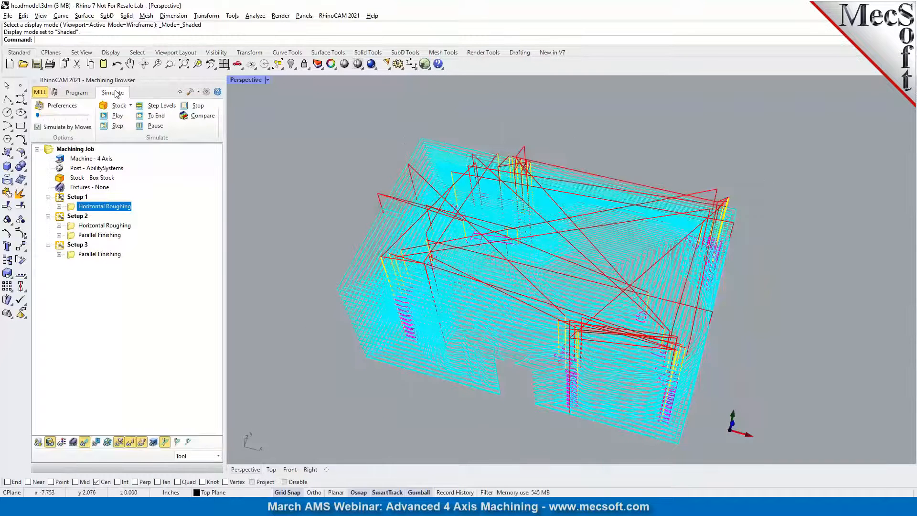
left_click(104, 116)
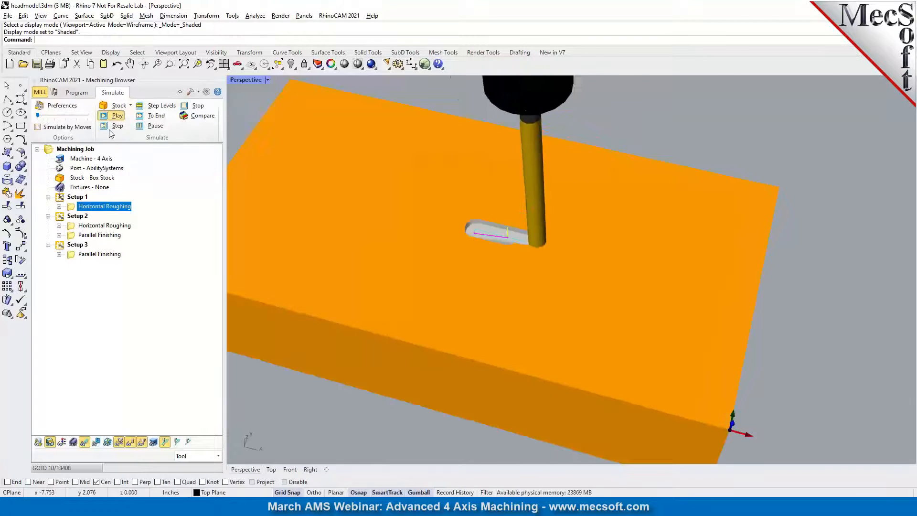
scroll(438, 196, "down", 3)
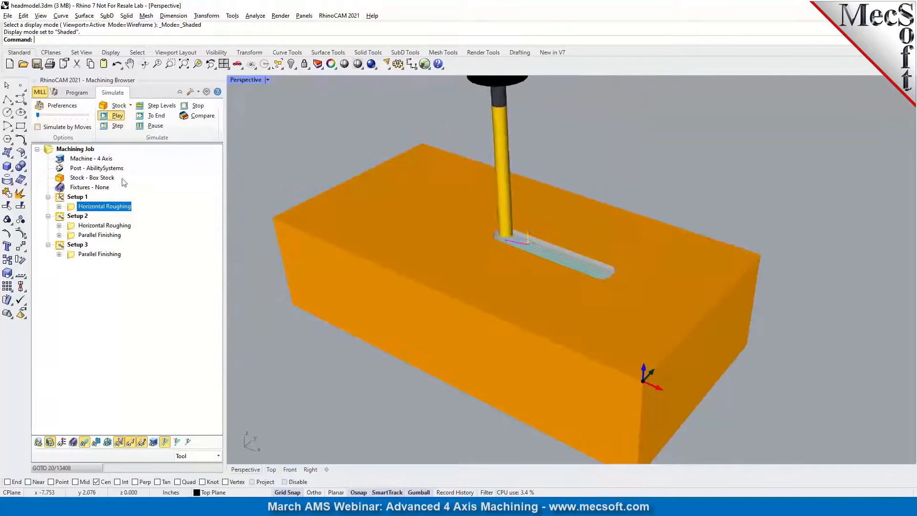
left_click_drag(37, 115, 93, 119)
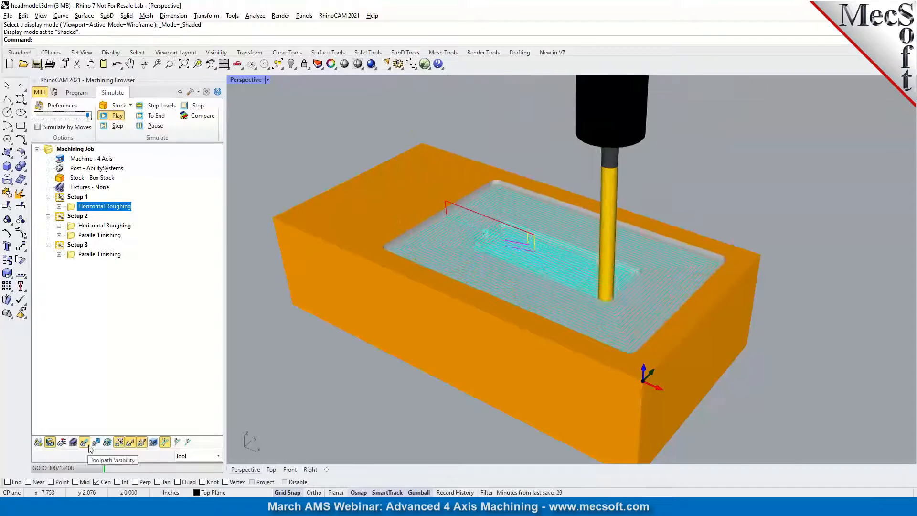
left_click(149, 130)
left_click(151, 119)
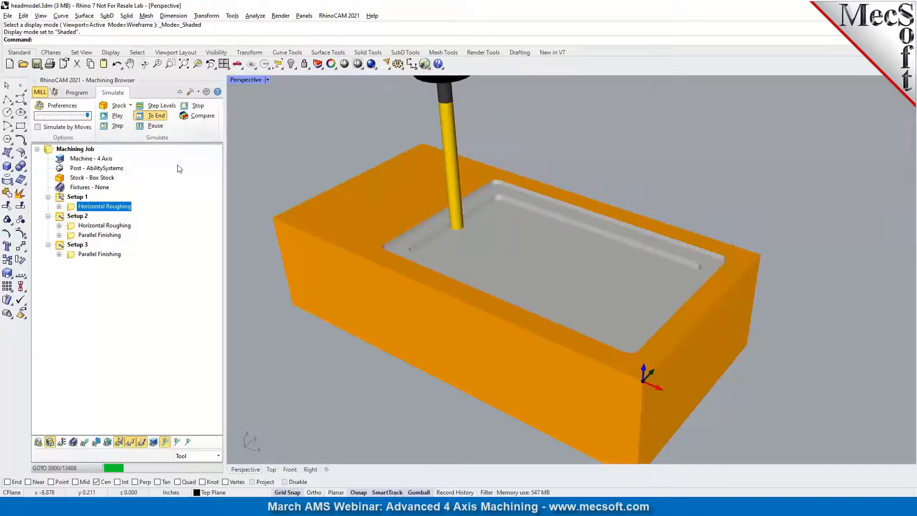
mouse_move(491, 262)
right_mouse_down()
mouse_move(505, 289)
mouse_move(495, 245)
right_mouse_up()
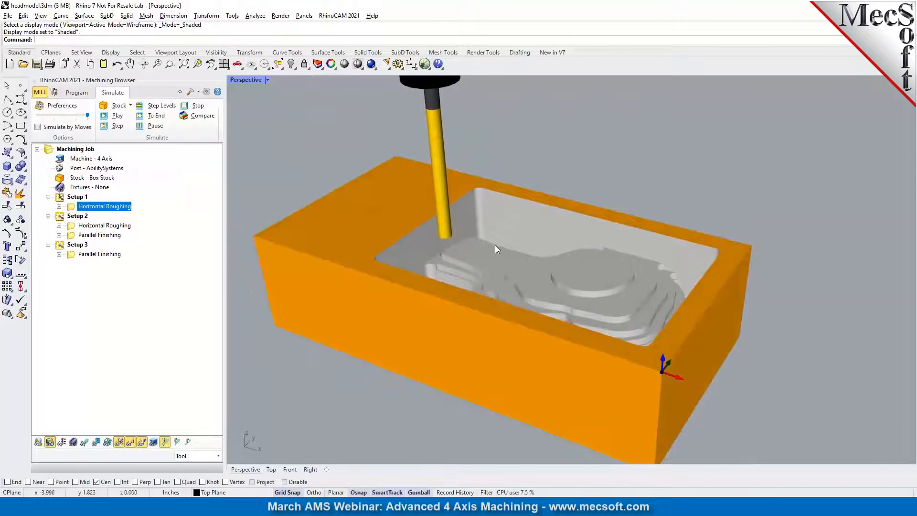
Set the Setup 1 horizontal roughing's bottom cut level to -1.1 and regenerate its toolpath.
double_click(70, 210)
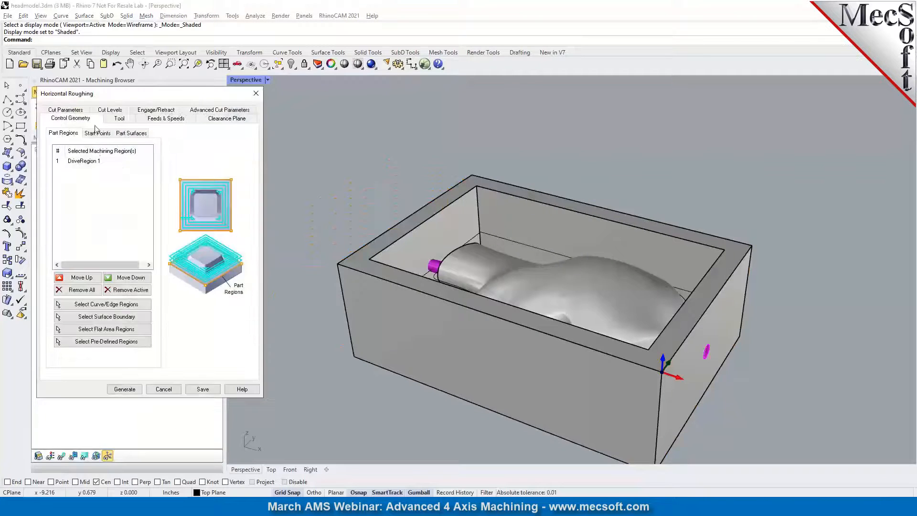
left_click(112, 111)
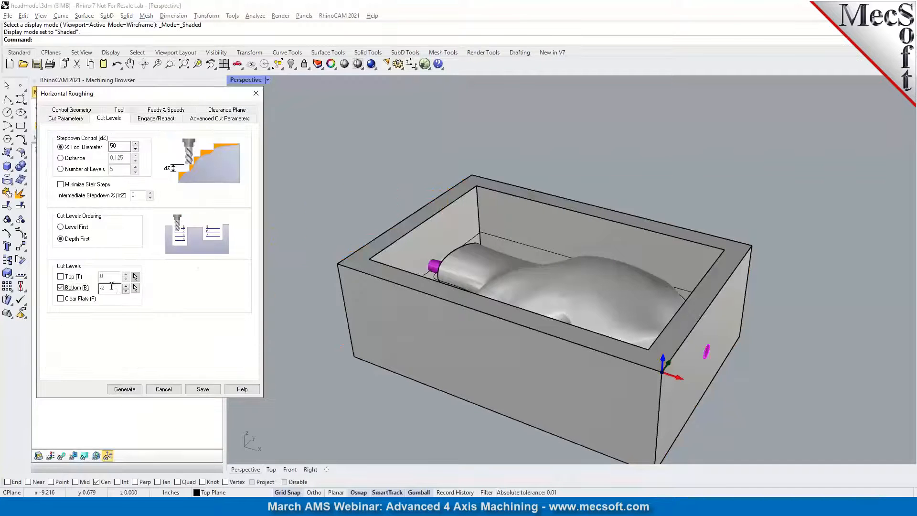
left_click(125, 285)
left_click(125, 286)
left_click(126, 286)
left_click(126, 286)
left_click(126, 290)
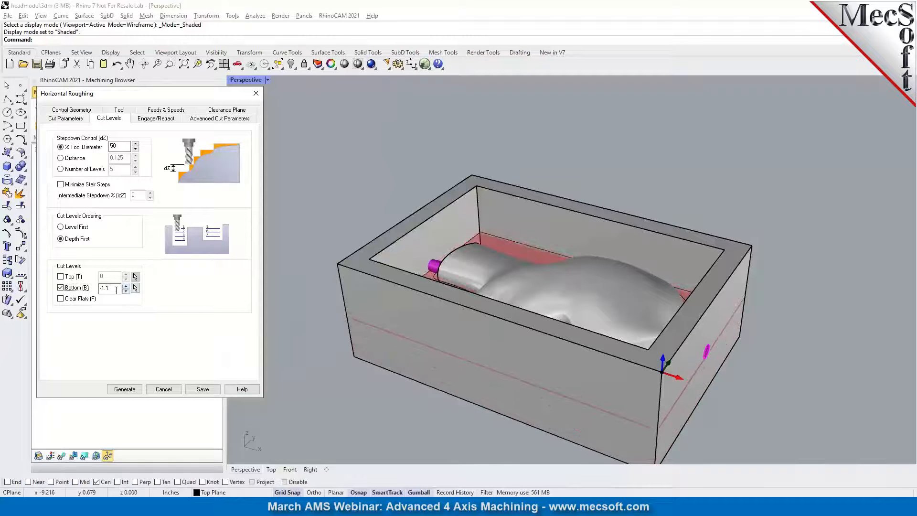
left_click(124, 389)
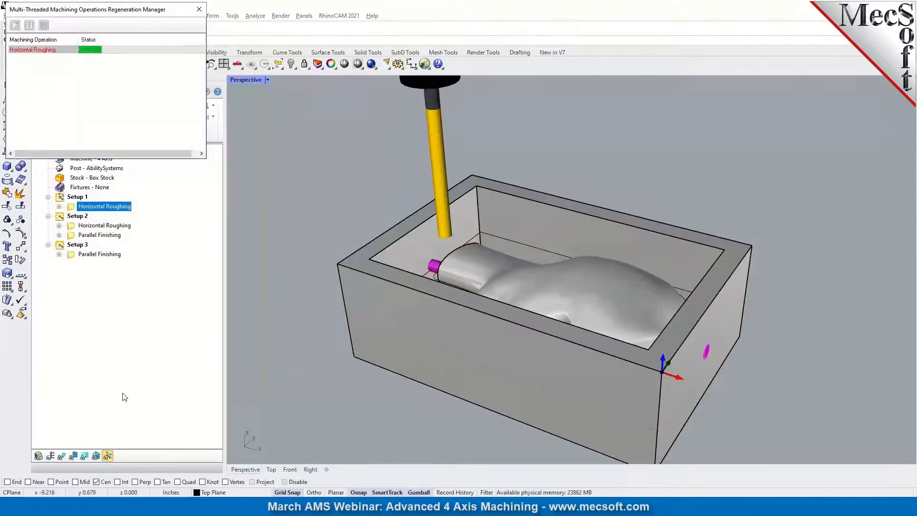
Turn on toolpath and stock visibility to compare the regenerated roughing with the box stock.
left_click(61, 457)
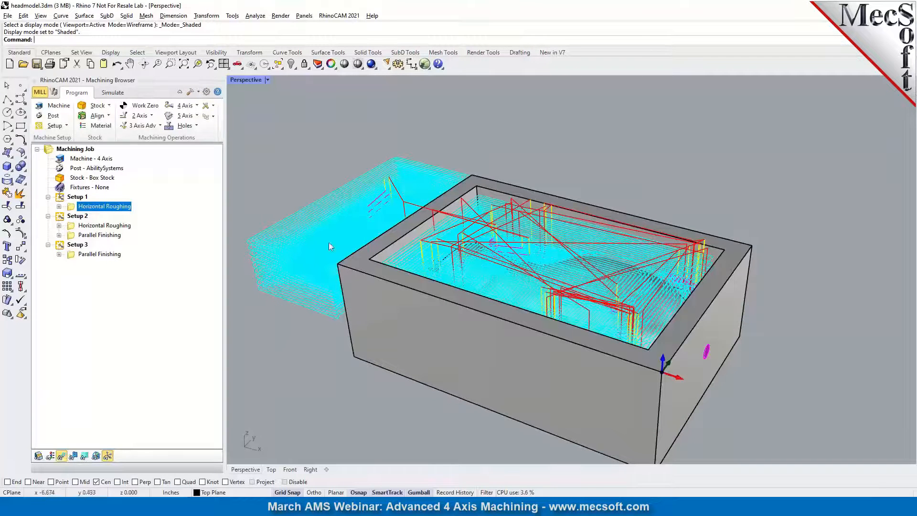
left_click(102, 178)
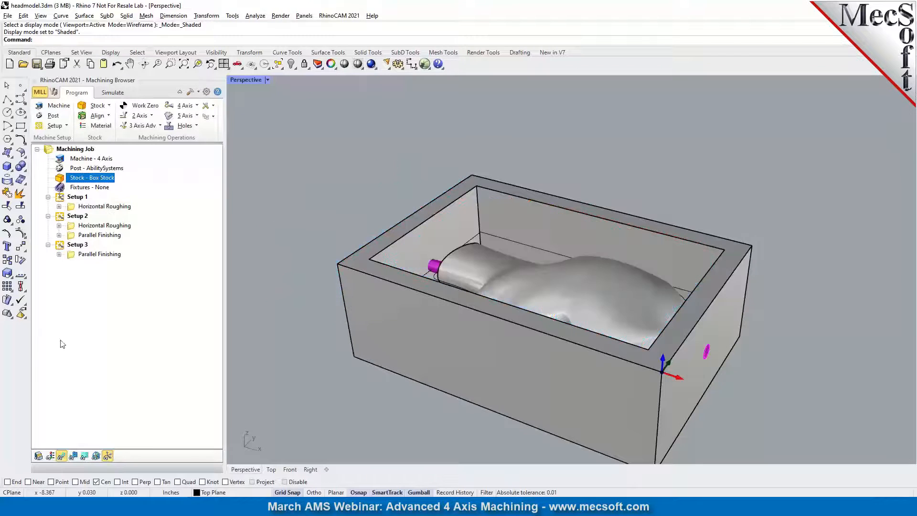
left_click(38, 455)
Replace the Setup 1 roughing's machining region with the frame's inner boundary curve and regenerate the toolpath.
left_click(103, 206)
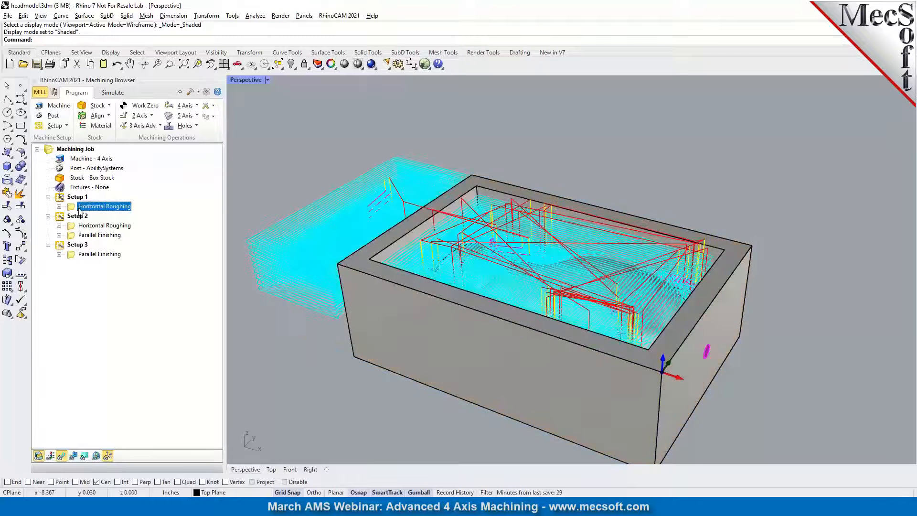
double_click(79, 208)
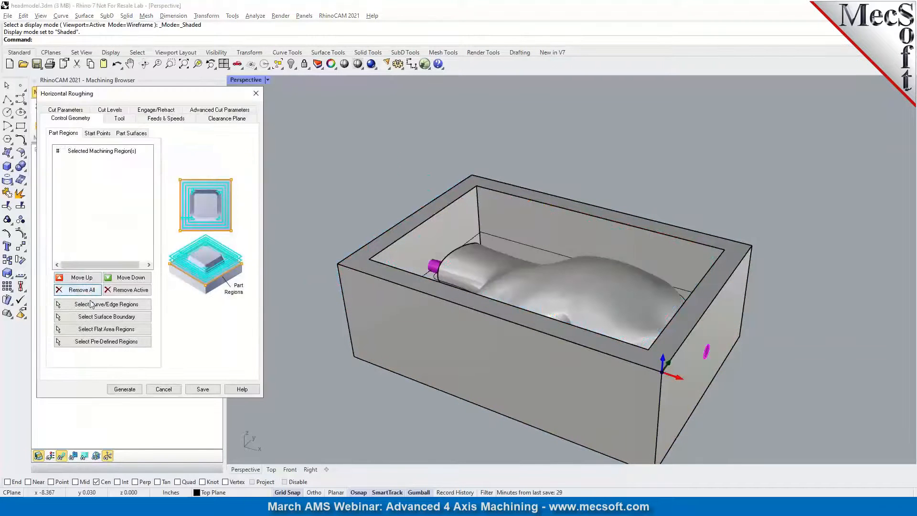
left_click(115, 305)
left_click(380, 261)
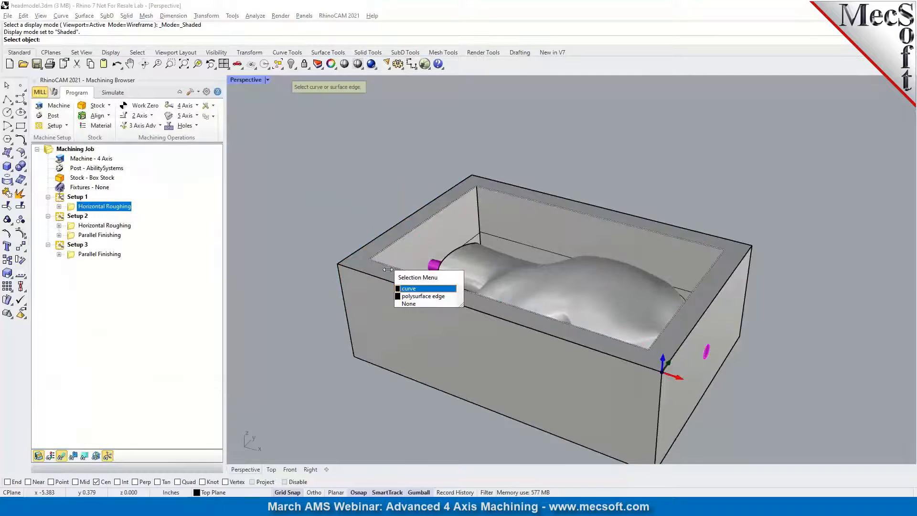
left_click(408, 288)
left_click(125, 392)
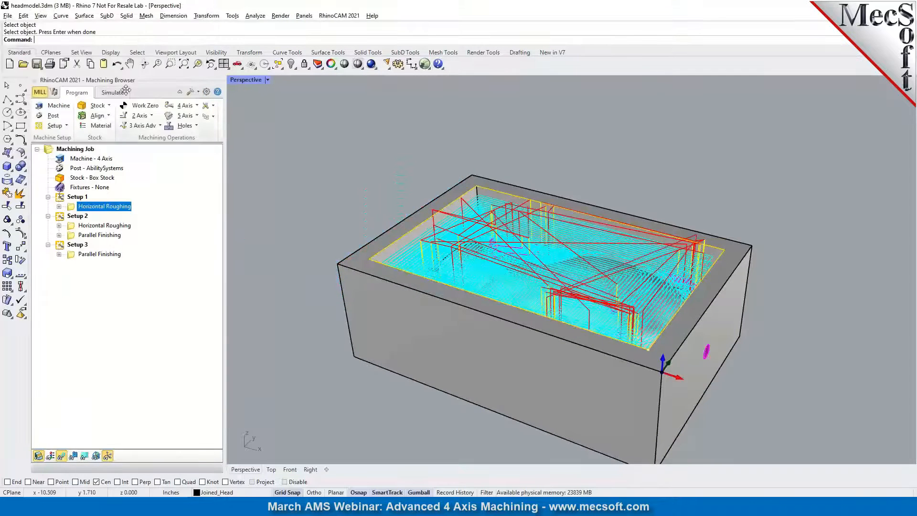
Simulate the region-limited roughing to the end and inspect the roughed head inside the stock.
left_click(122, 92)
left_click(145, 117)
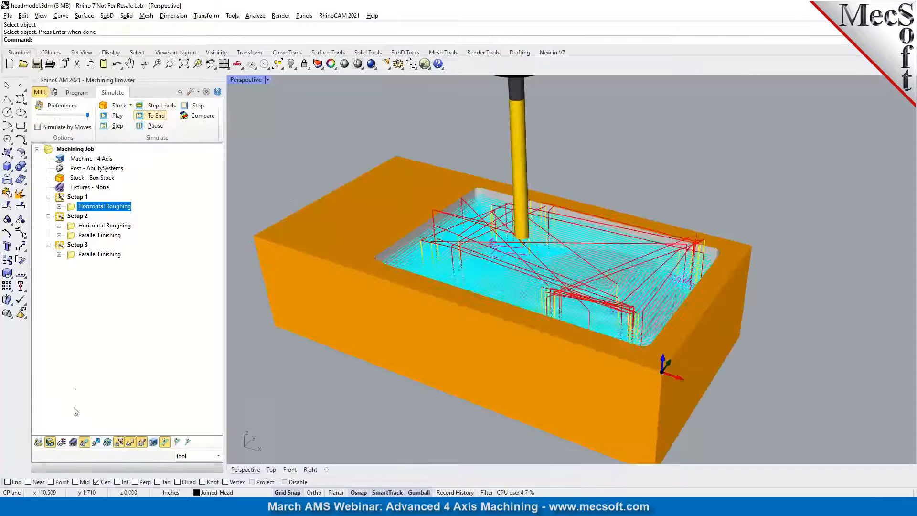
mouse_move(504, 302)
right_mouse_down()
mouse_move(431, 313)
mouse_move(510, 293)
right_mouse_up()
scroll(518, 229, "down", 4)
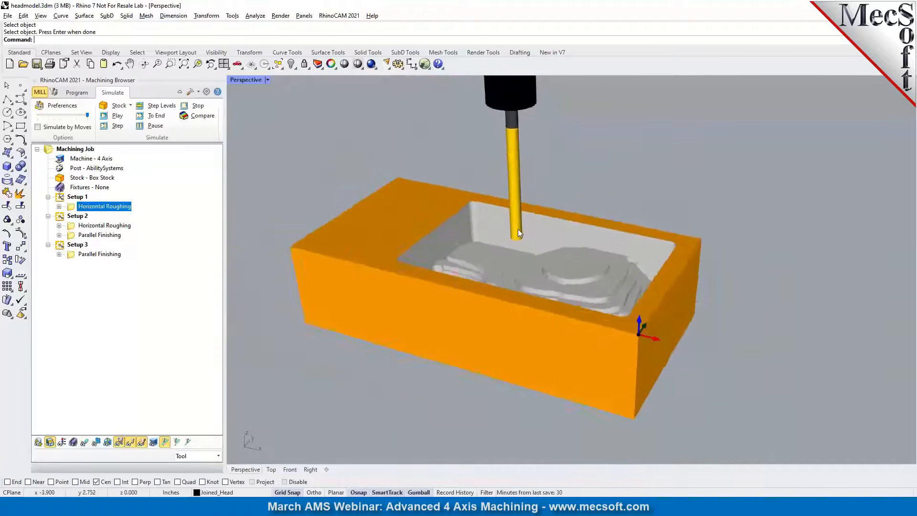
scroll(246, 120, "up", 2)
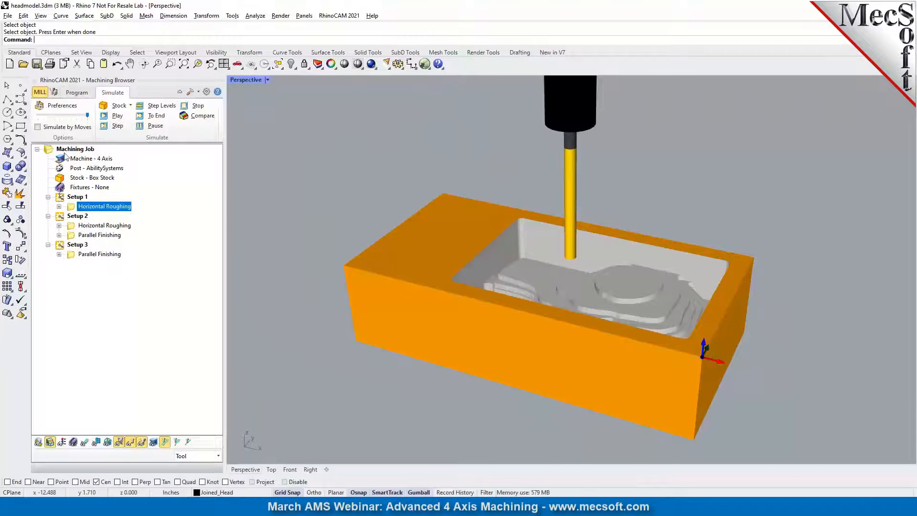
Try a rotate table setup with a 180-degree counterclockwise rotation, inspect the rotated work origin on the part, and discard it.
left_click(79, 95)
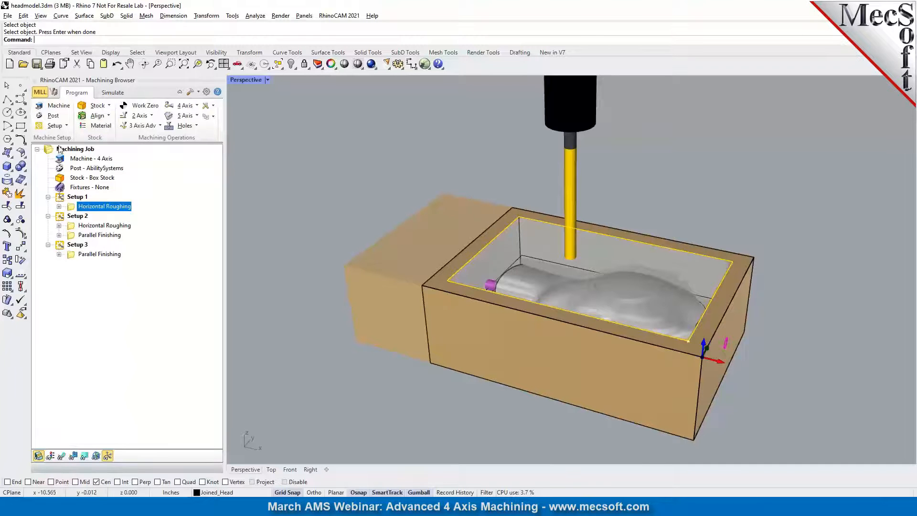
left_click(56, 126)
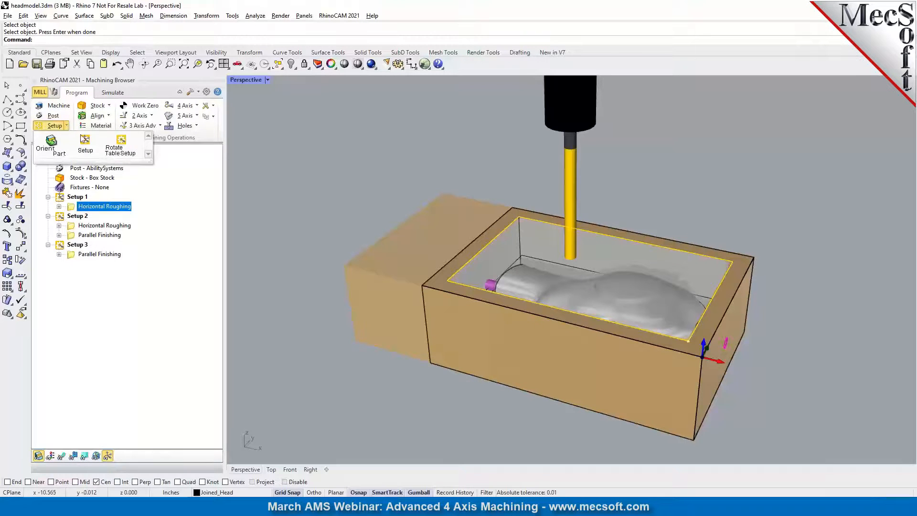
left_click(117, 152)
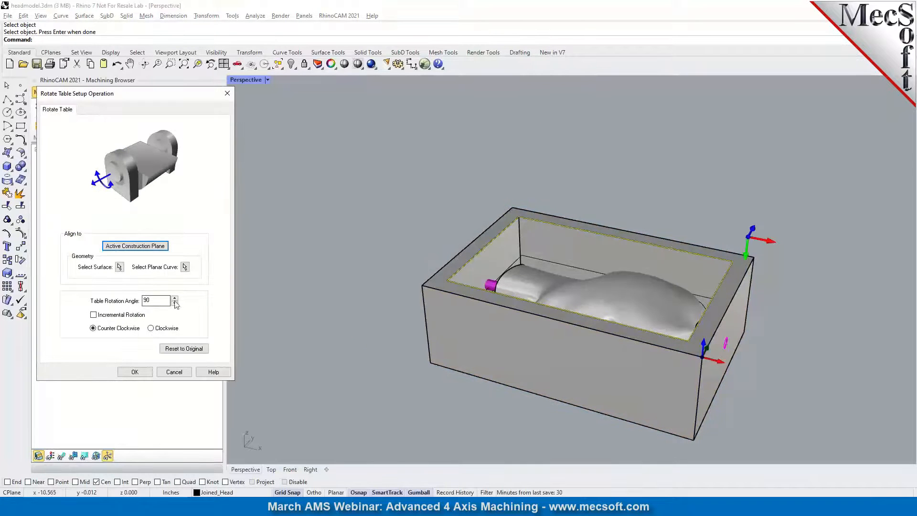
left_click_drag(174, 298, 174, 298)
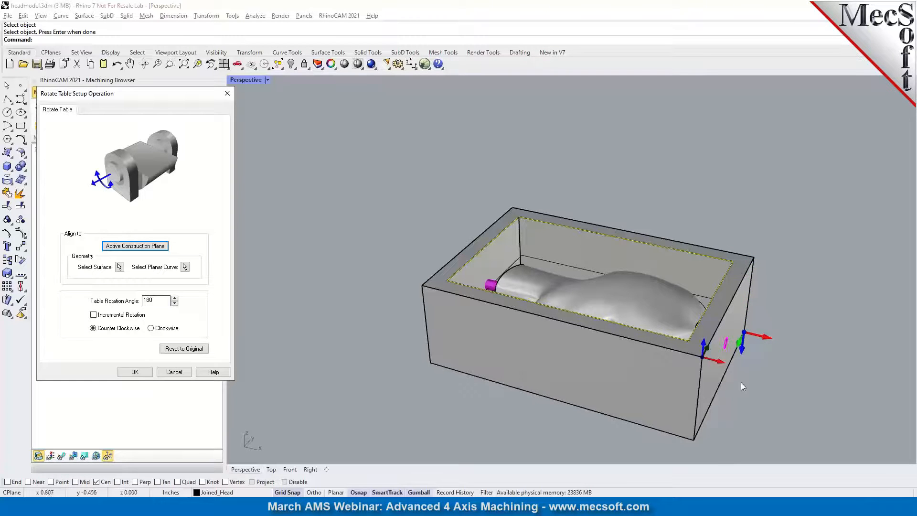
right_click_drag(704, 362, 649, 366)
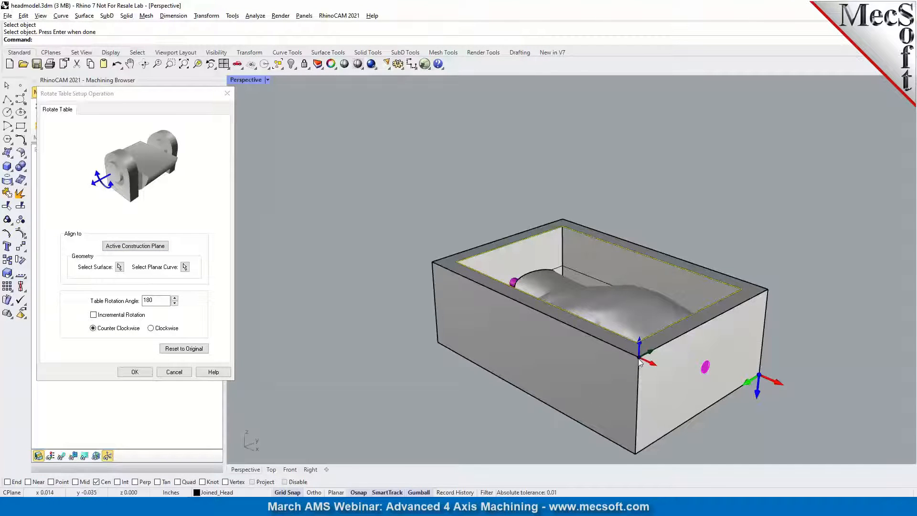
right_click_drag(573, 412, 713, 212)
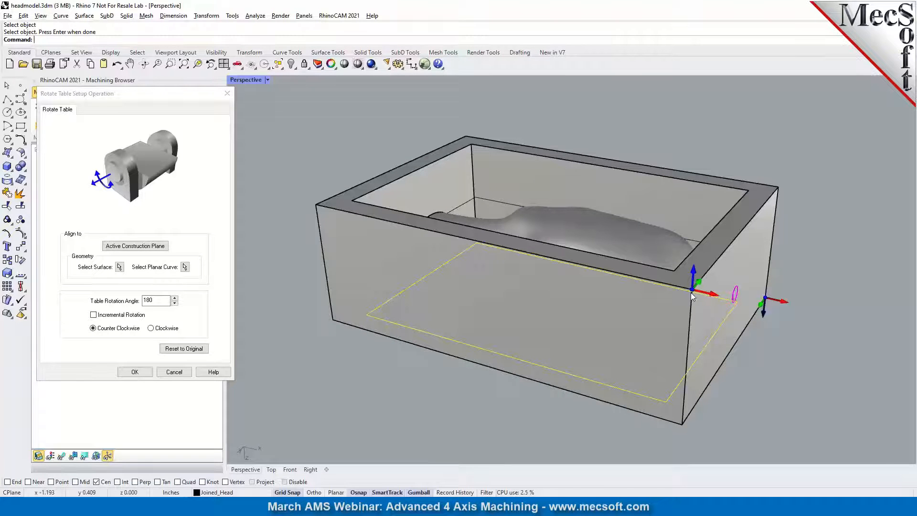
left_click(174, 372)
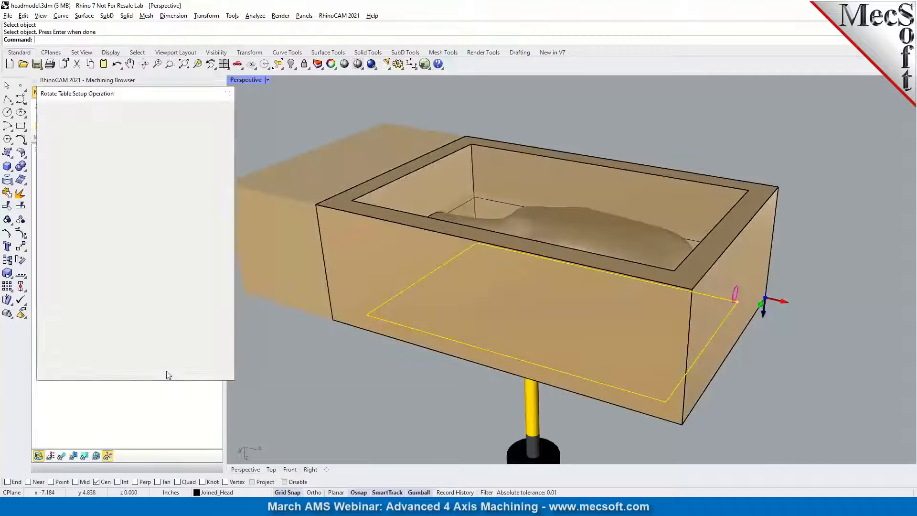
Assign the frame's four inner top edges as machining regions of the Setup 2 horizontal roughing.
left_click(76, 227)
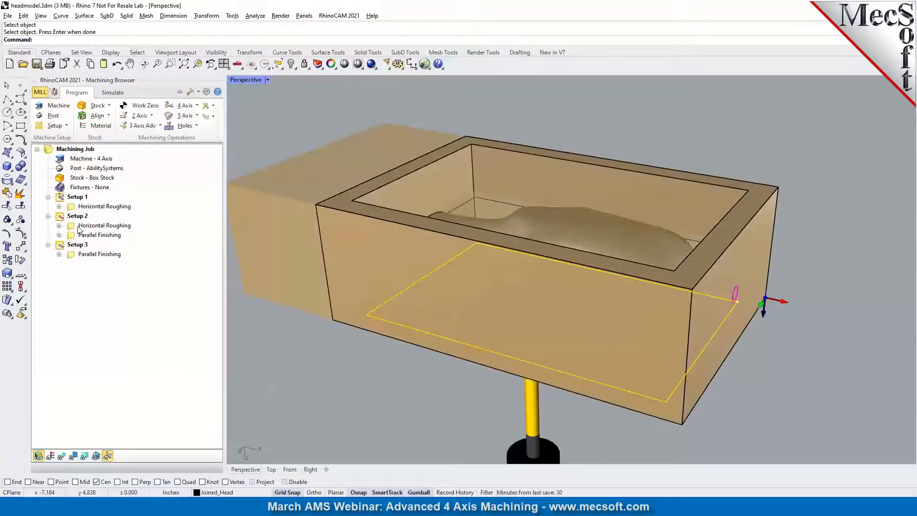
double_click(73, 229)
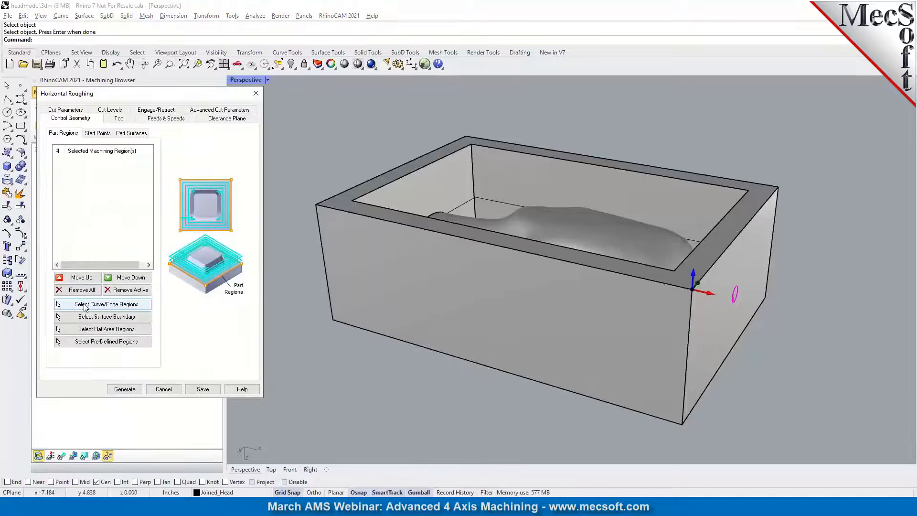
left_click(85, 306)
left_click(360, 202)
left_click(430, 163)
left_click(490, 146)
scroll(694, 212, "down", 1)
scroll(710, 221, "up", 1)
left_click(711, 223)
key("Return")
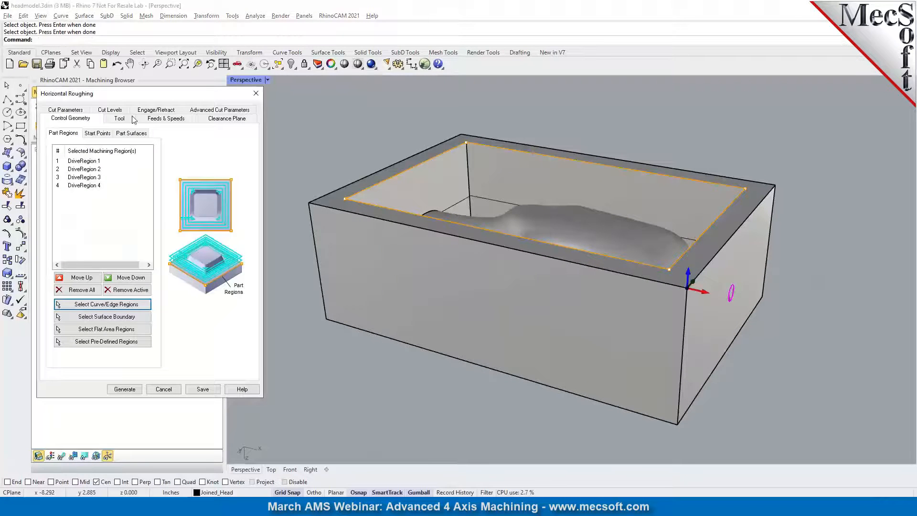
Set the Setup 2 horizontal roughing's bottom cut level to -1.1 and regenerate its toolpath.
left_click(99, 111)
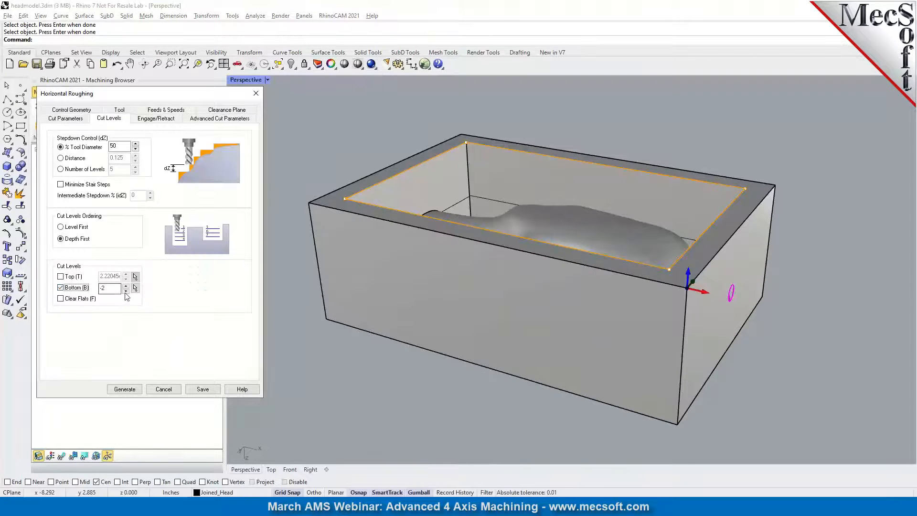
left_click(126, 286)
left_click(125, 286)
left_click(125, 286)
left_click(125, 285)
left_click(125, 285)
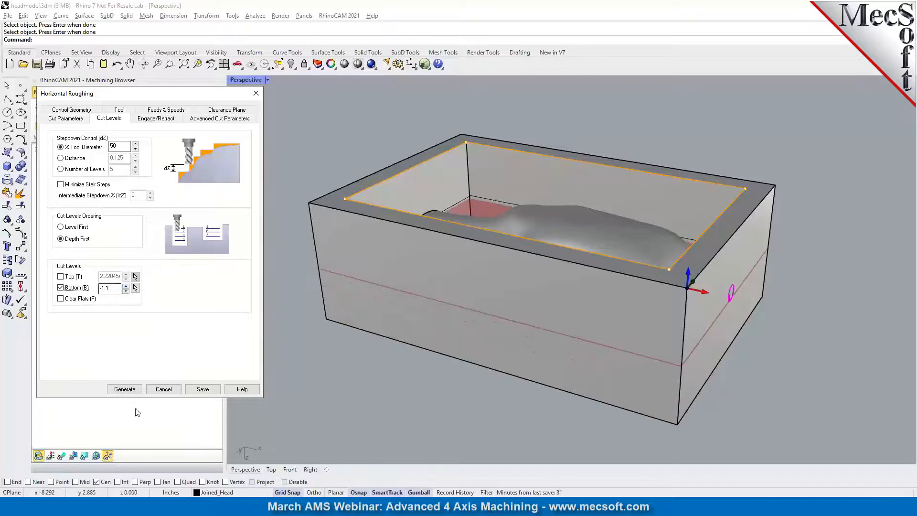
left_click(130, 392)
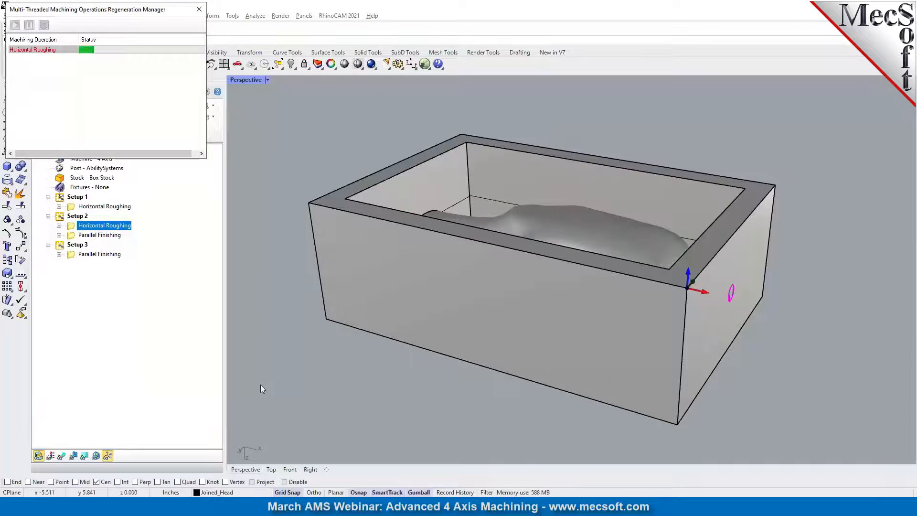
Display the regenerated Setup 2 roughing toolpath and inspect it within the frame.
left_click(62, 456)
right_click_drag(445, 286, 468, 331)
scroll(468, 330, "down", 8)
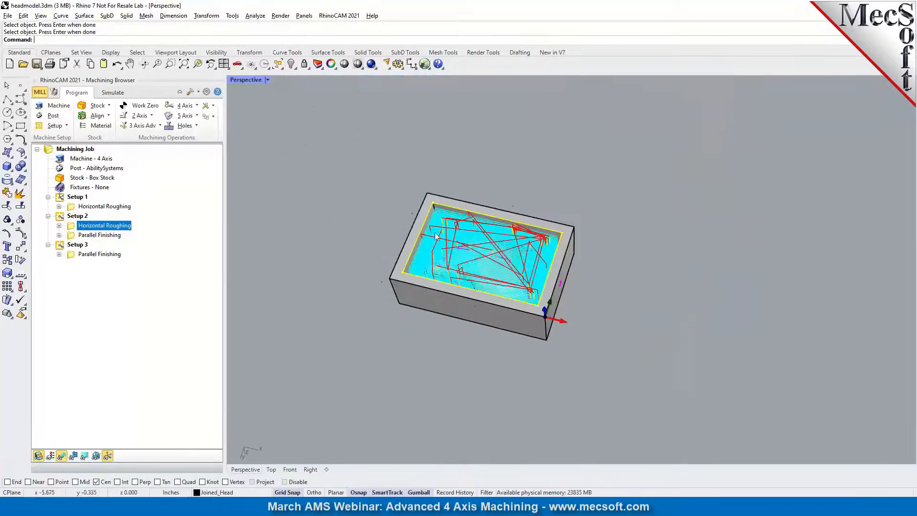
scroll(434, 233, "up", 8)
Simulate the Setup 2 horizontal roughing to the end, hide the toolpath, and inspect the roughed stock.
left_click(116, 93)
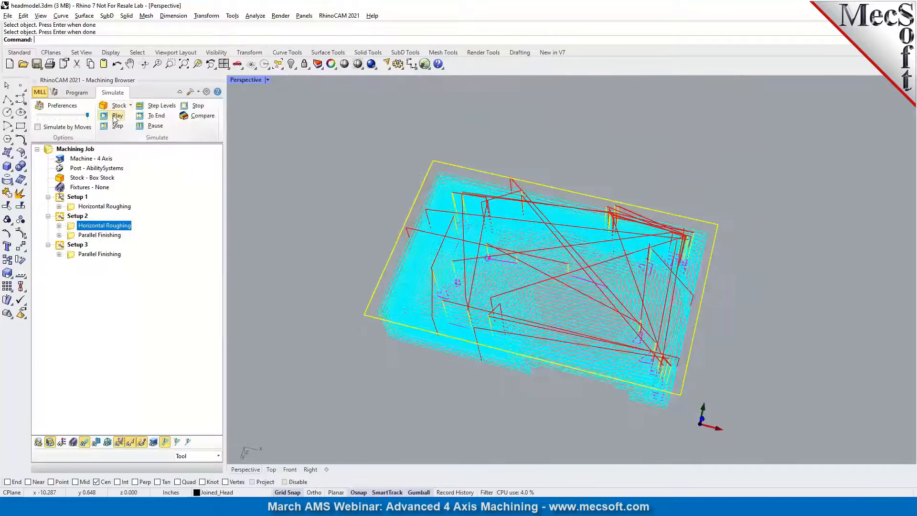
left_click(114, 117)
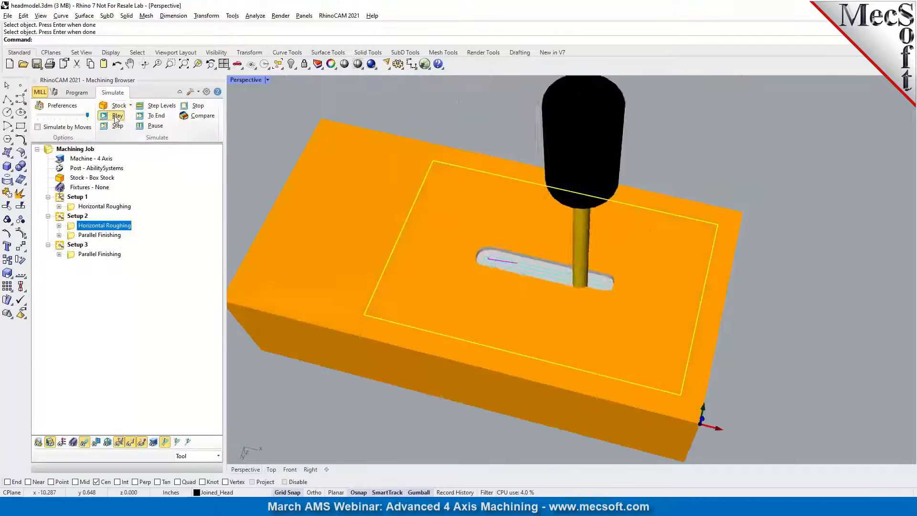
left_click(142, 128)
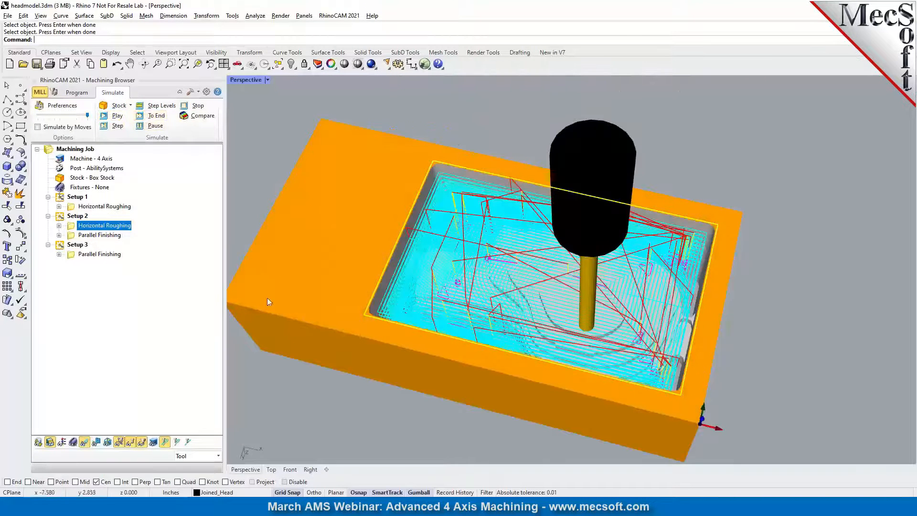
left_click(84, 443)
right_click_drag(394, 376, 421, 154)
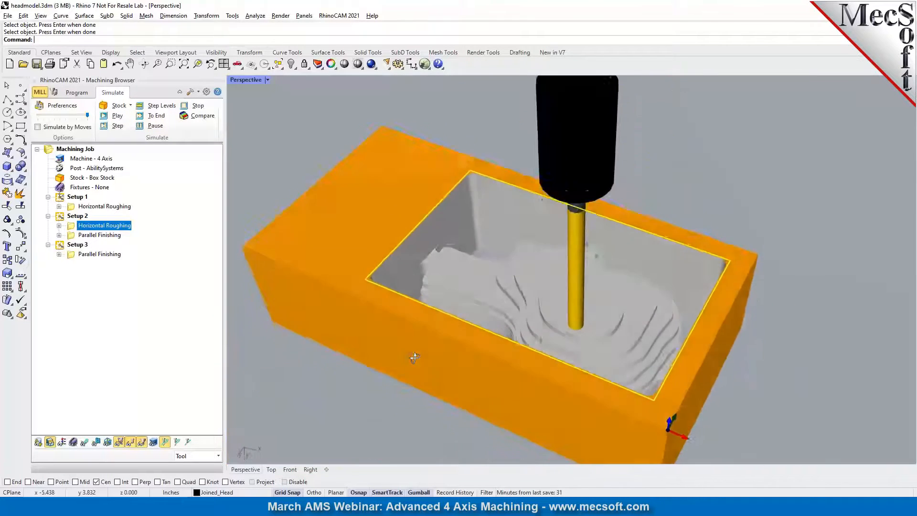
right_click_drag(376, 370, 395, 358)
right_click_drag(502, 271, 517, 243)
scroll(498, 279, "down", 2)
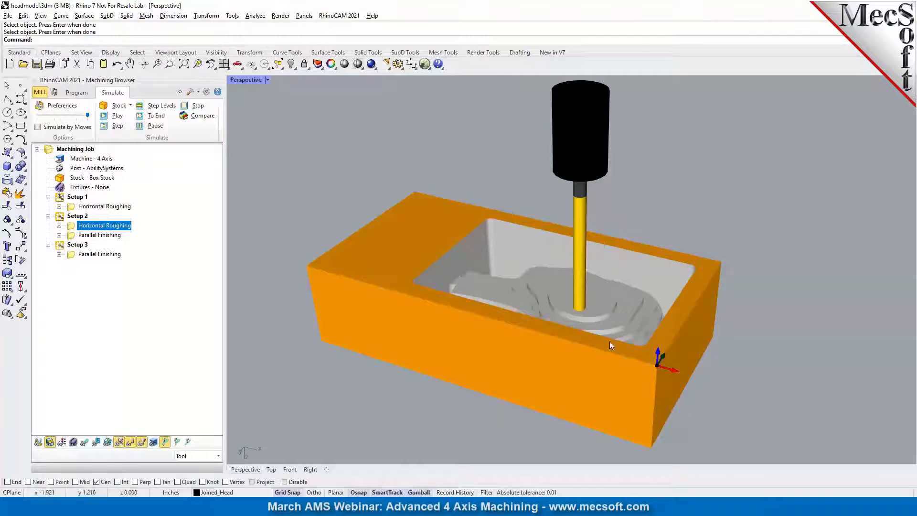
scroll(602, 330, "up", 1)
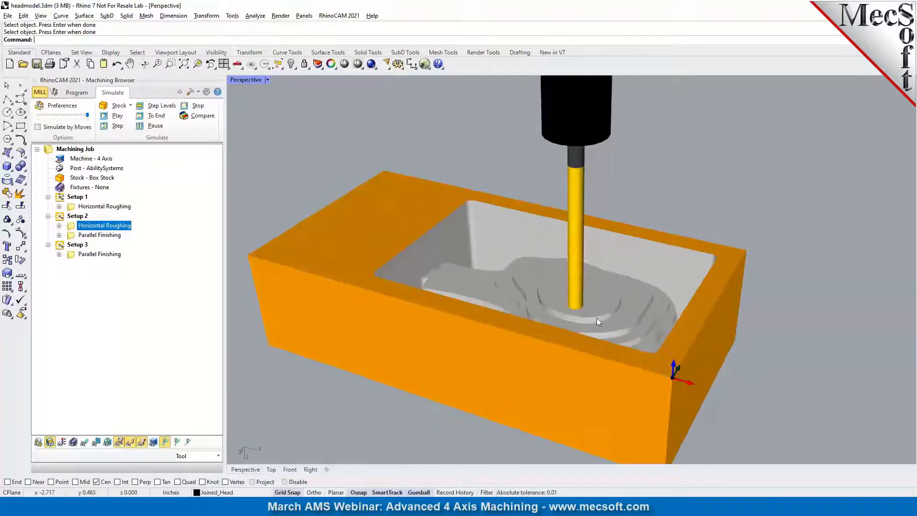
Select the Setup 2 parallel finishing and display its toolpath over the head for inspection.
left_click(87, 235)
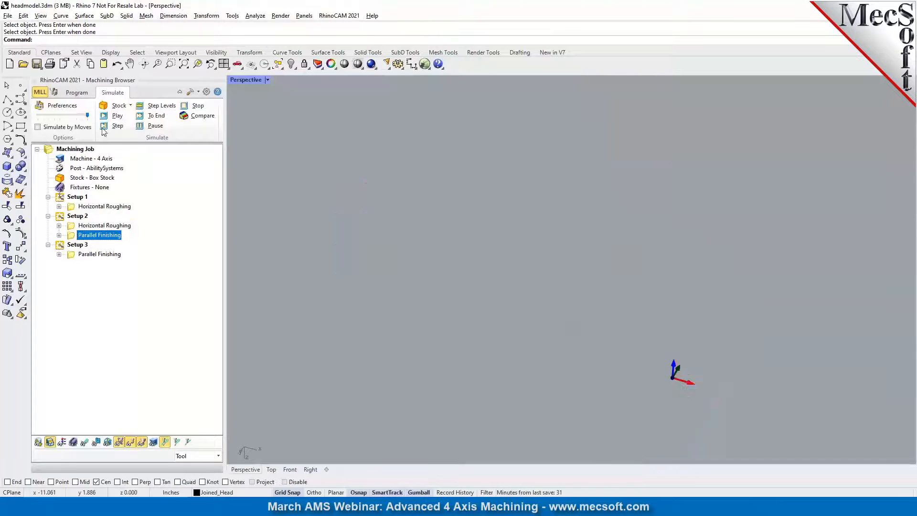
left_click(76, 93)
left_click(142, 125)
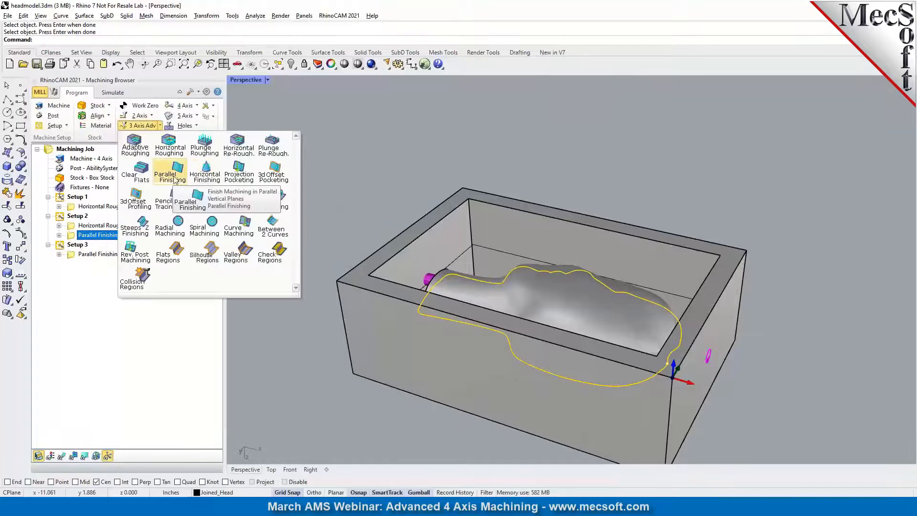
left_click(73, 239)
left_click(62, 456)
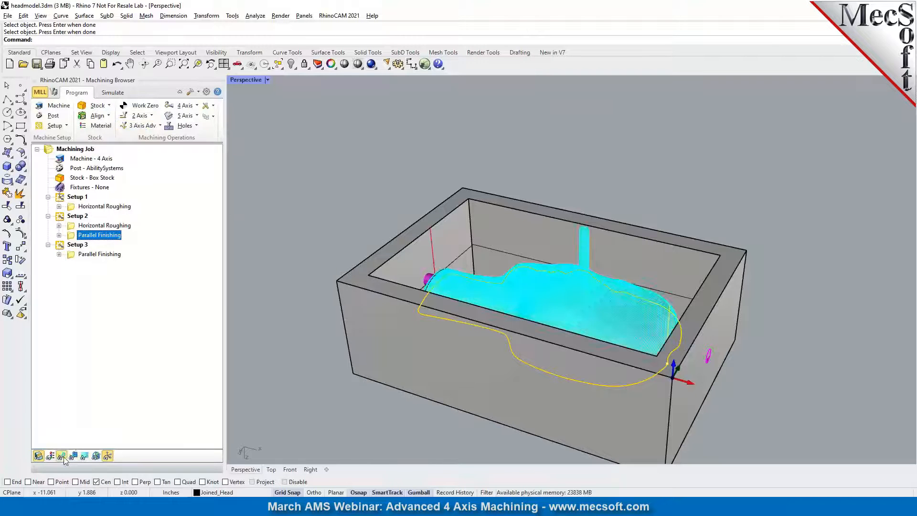
mouse_move(516, 350)
right_mouse_down()
mouse_move(530, 403)
mouse_move(526, 353)
mouse_move(544, 432)
mouse_move(502, 339)
right_mouse_up()
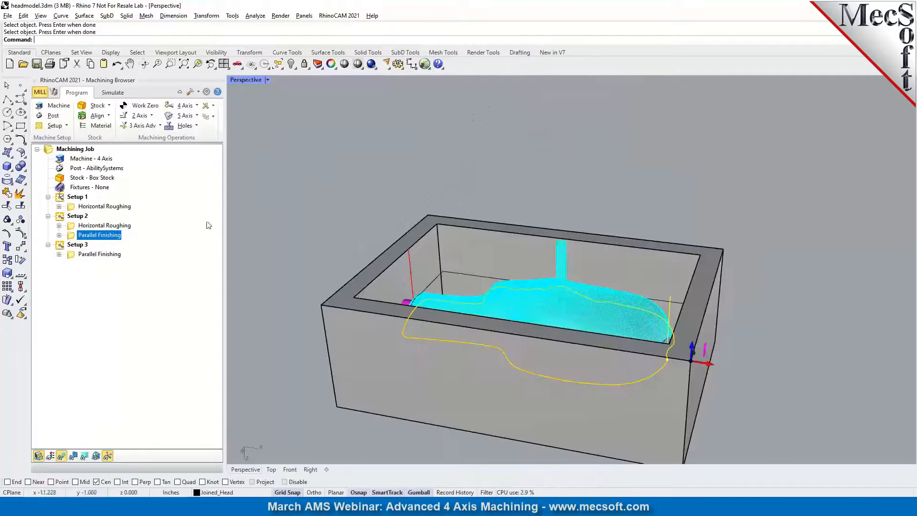
Simulate the Setup 2 parallel finishing to the end and inspect the finished side of the head.
left_click(113, 92)
left_click(115, 116)
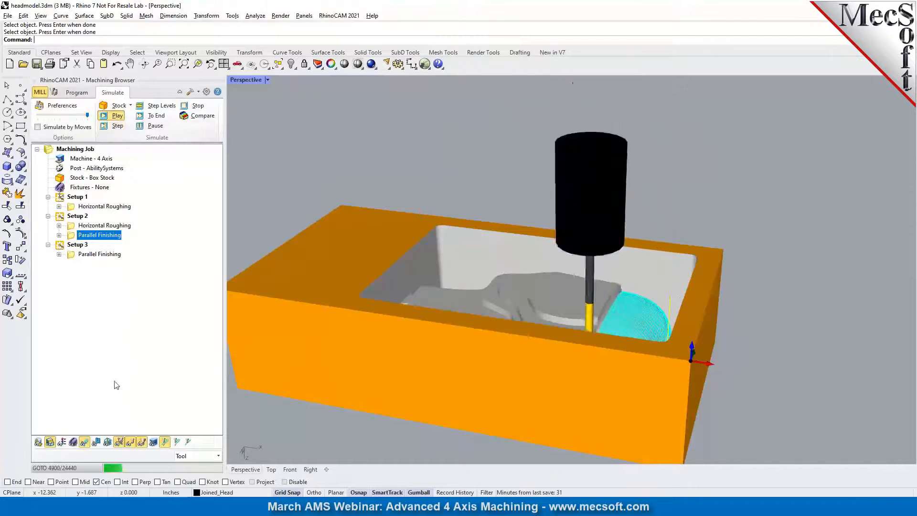
left_click(154, 117)
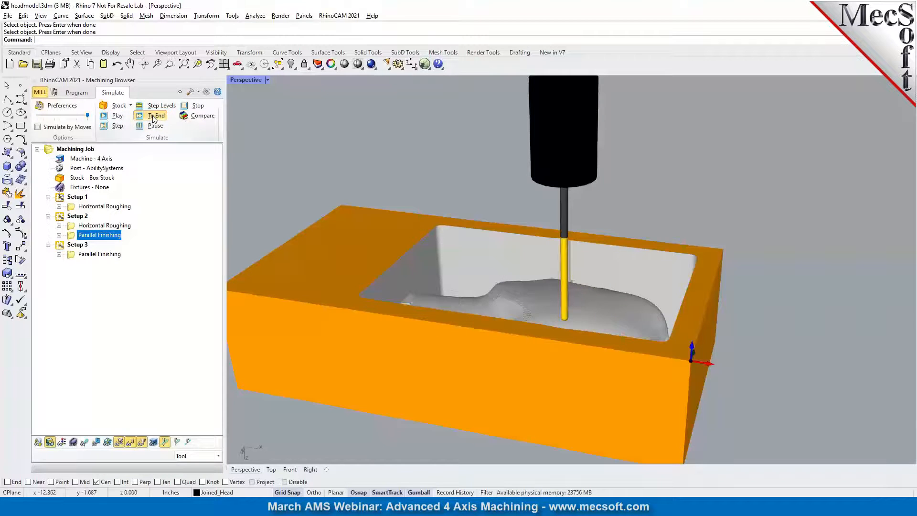
right_click_drag(508, 318, 533, 314)
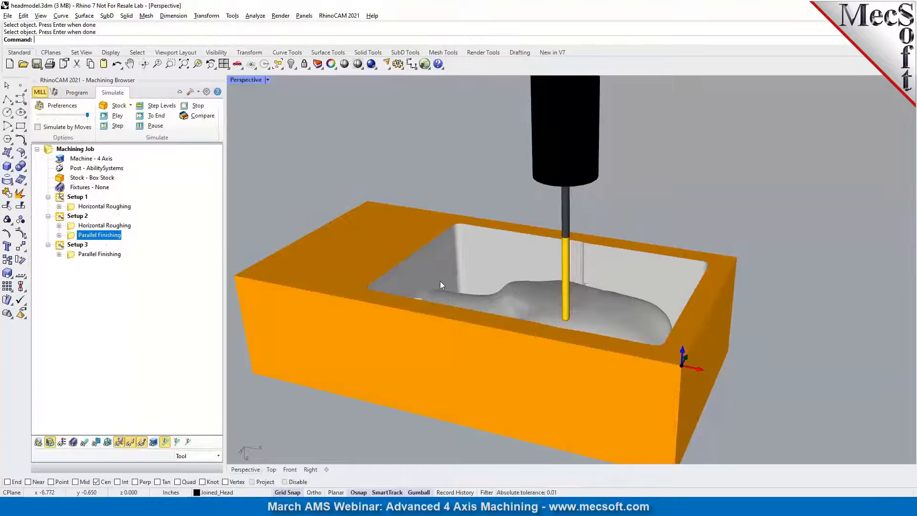
Try a rotate table setup with a table rotation angle of 0 and discard it.
left_click(77, 93)
left_click(55, 125)
left_click(120, 152)
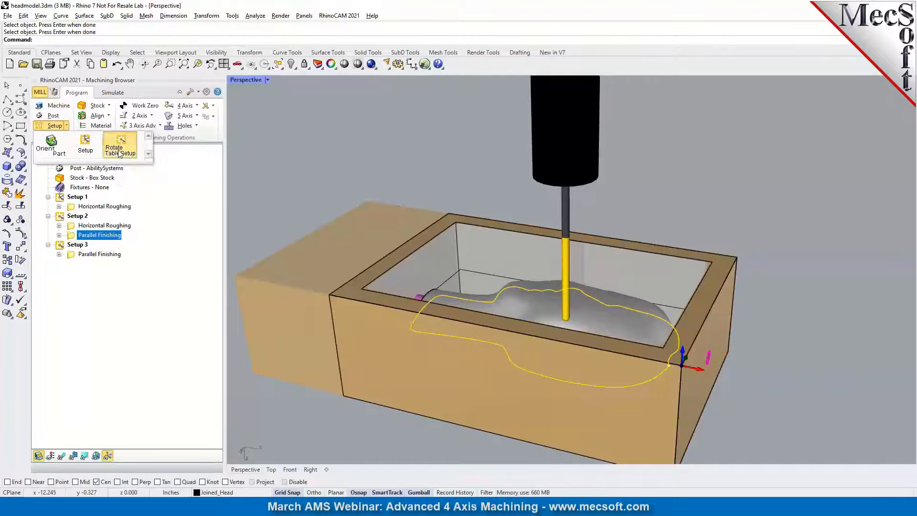
type("0")
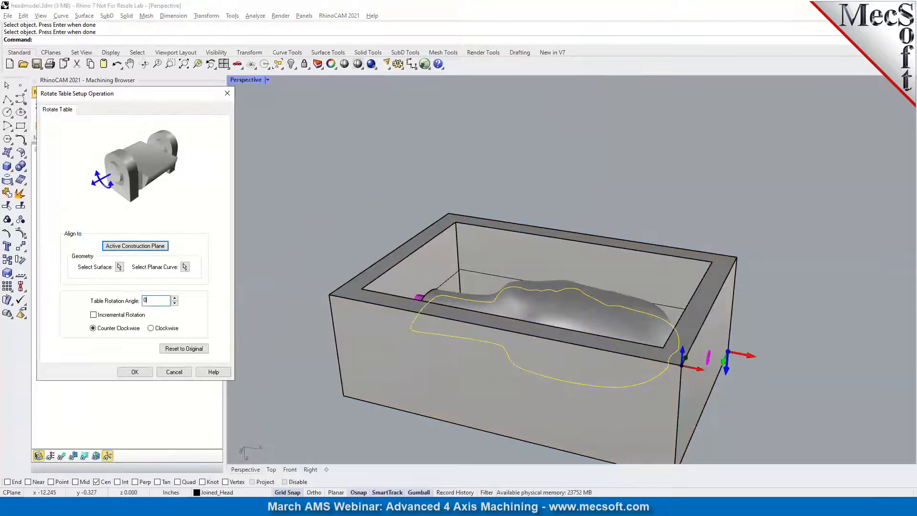
left_click(167, 372)
Examine the head in the Setup 3 orientation together with the toolpath of its parallel finishing.
right_click_drag(598, 234, 540, 405)
scroll(591, 328, "down", 8)
right_click_drag(589, 239, 550, 271)
scroll(550, 271, "up", 6)
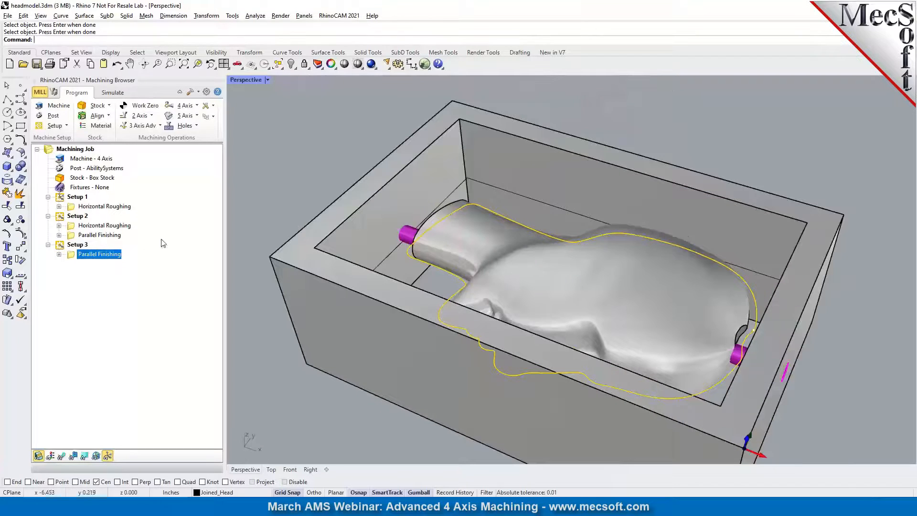
right_click_drag(527, 341, 543, 300)
Simulate the Setup 3 parallel finishing to the end with the toolpath hidden and inspect the finished head.
left_click(113, 93)
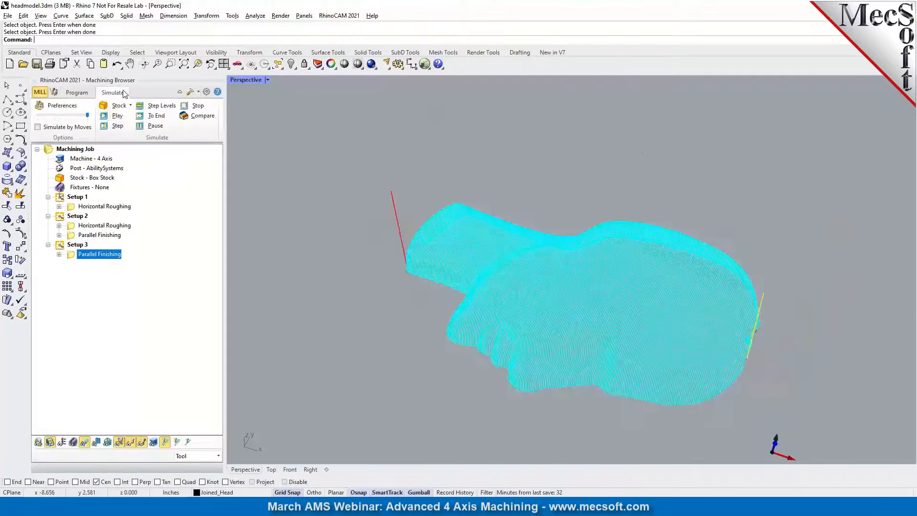
left_click(117, 116)
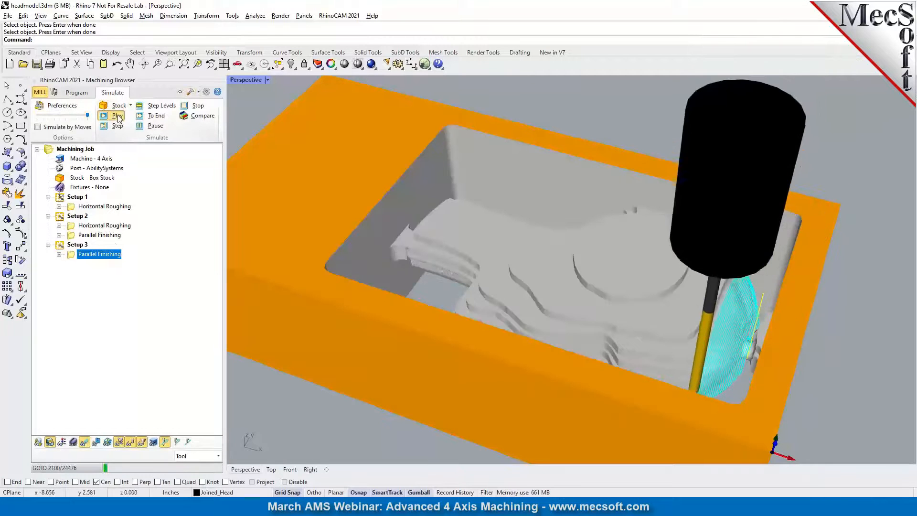
left_click(86, 443)
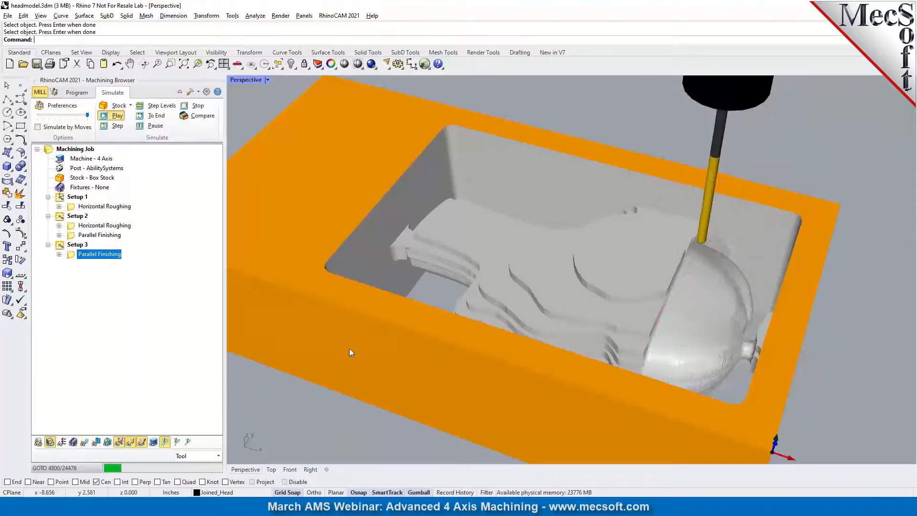
left_click(156, 116)
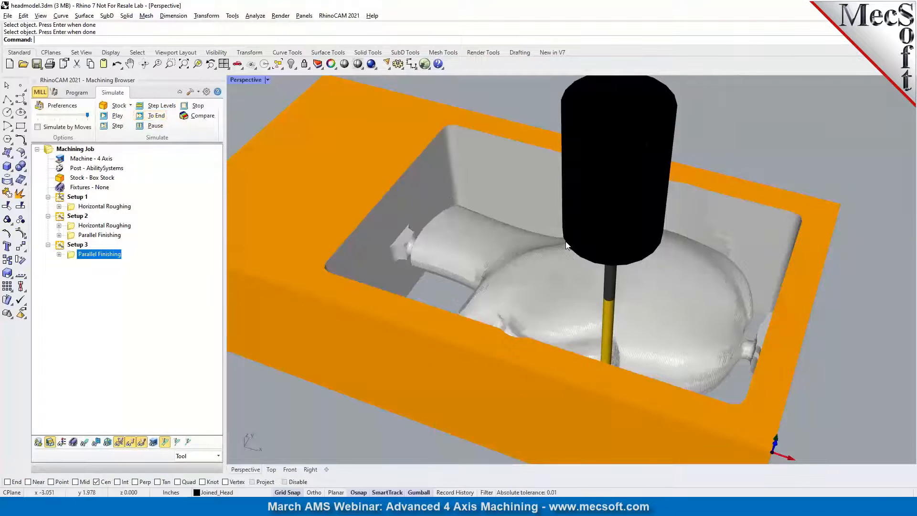
scroll(567, 245, "down", 3)
right_click_drag(566, 245, 608, 266)
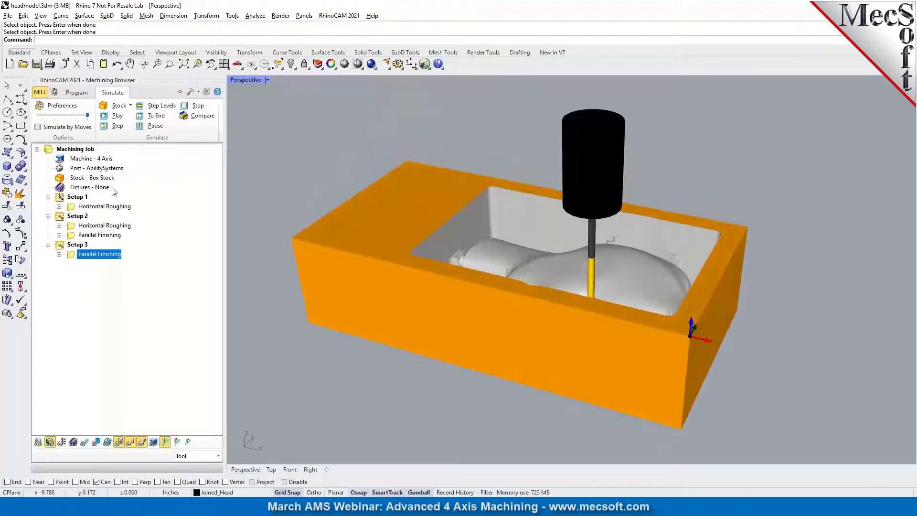
Reset the simulation to the whole machining job and set the current post-processor to Fanuc0m.
left_click(75, 148)
left_click(77, 92)
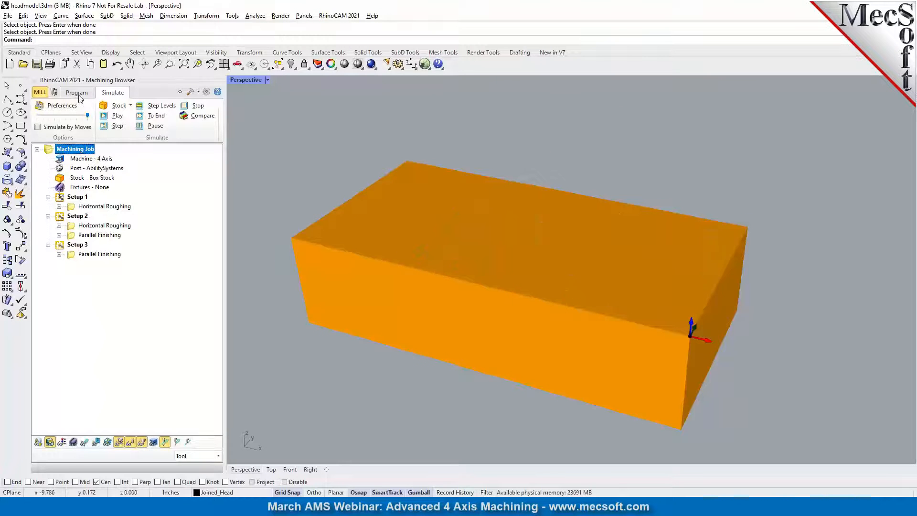
left_click(53, 116)
left_click(177, 161)
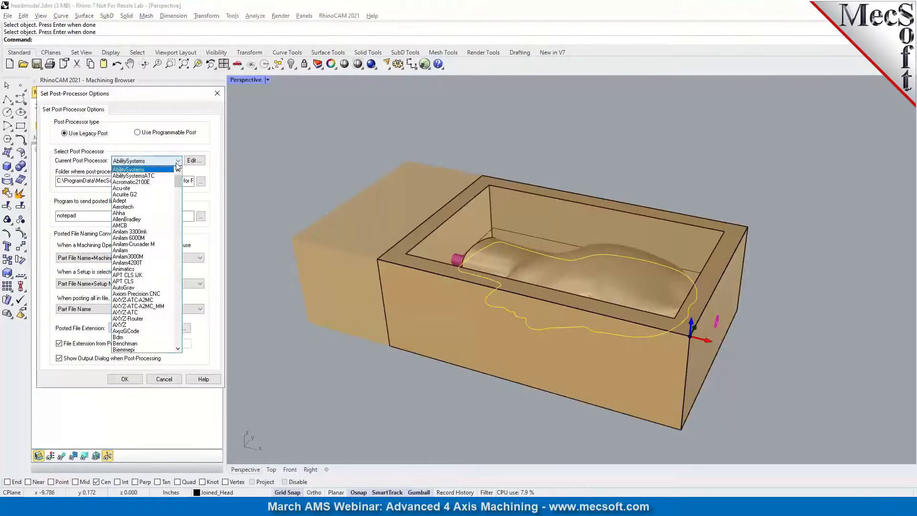
left_click_drag(178, 181, 173, 234)
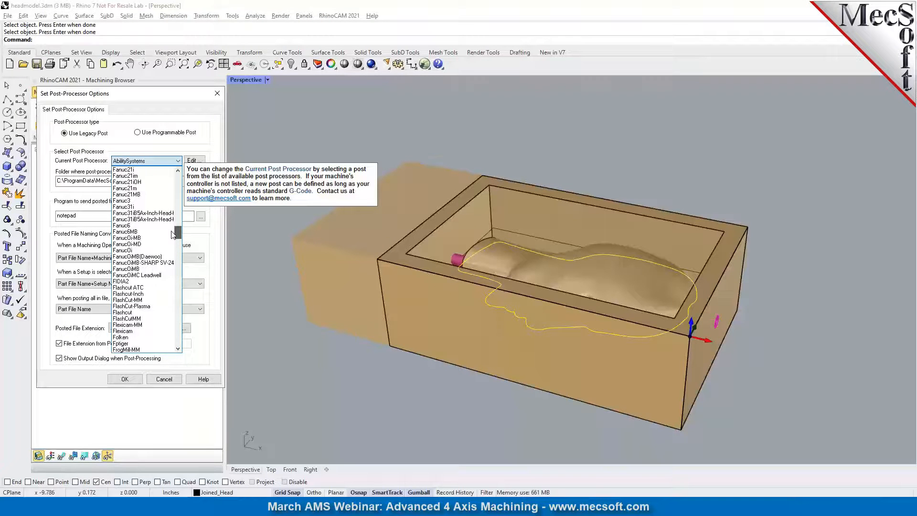
left_click_drag(173, 234, 169, 222)
left_click(142, 199)
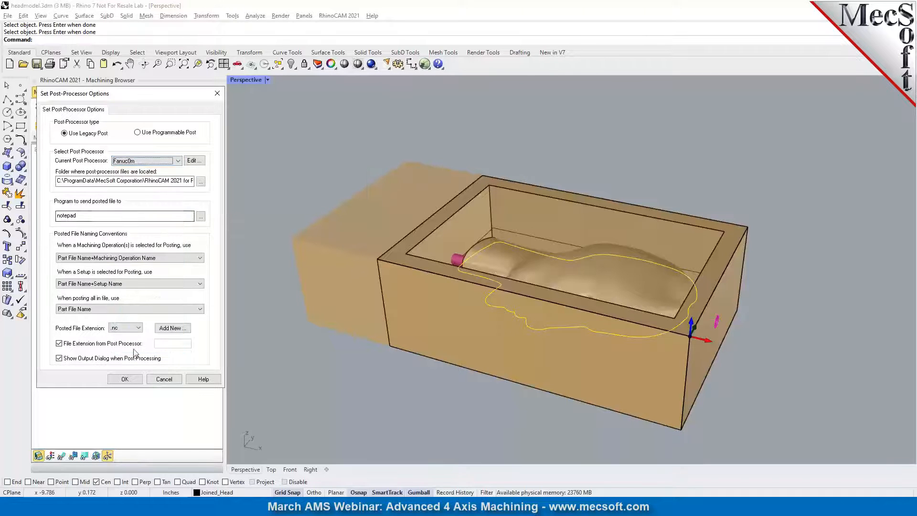
left_click(124, 381)
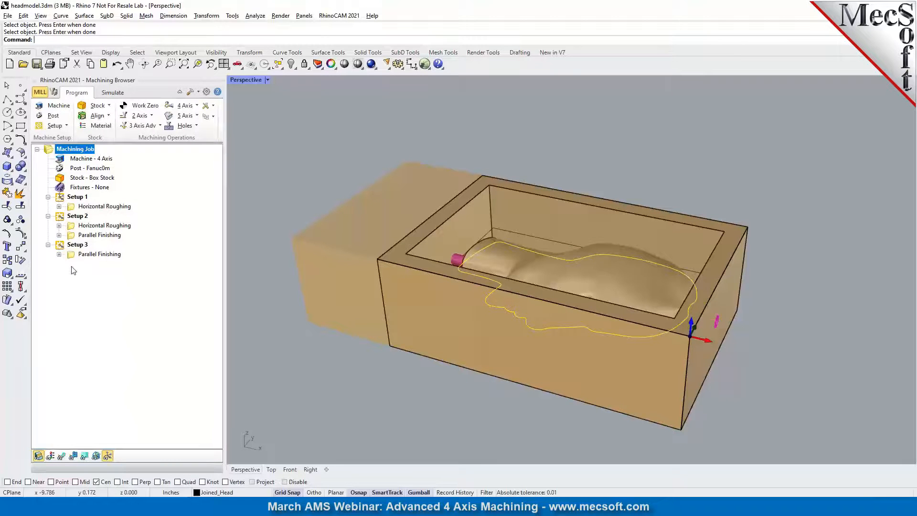
Post all operations of the machining job to headmodel.nc on the Desktop and shift the code listing clear of the operation tree.
right_click(59, 152)
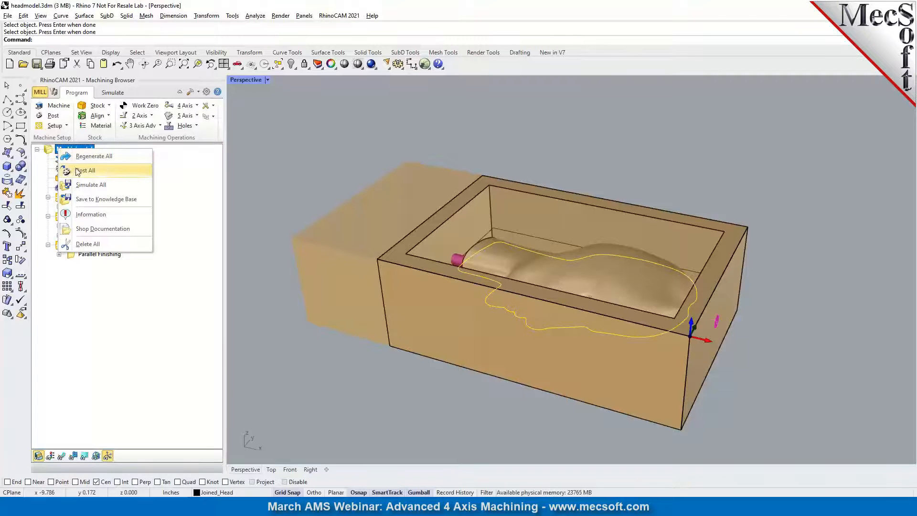
left_click(110, 172)
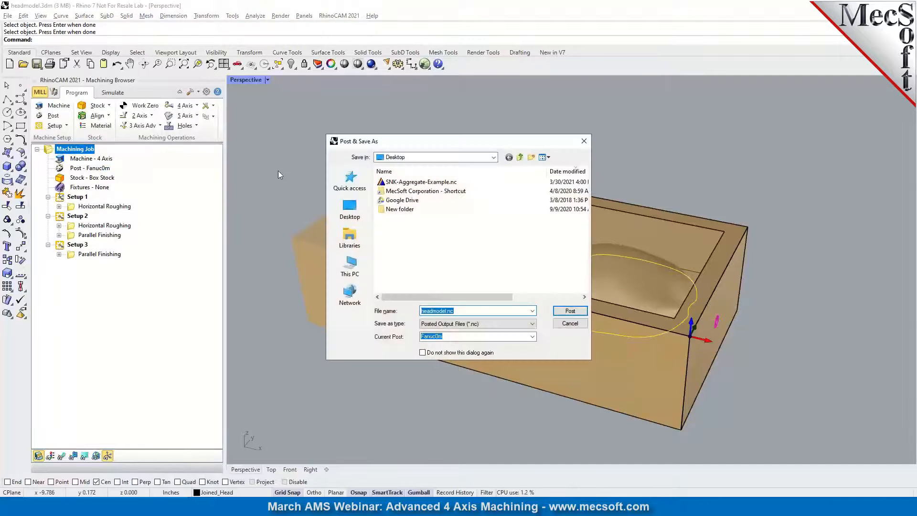
left_click(571, 312)
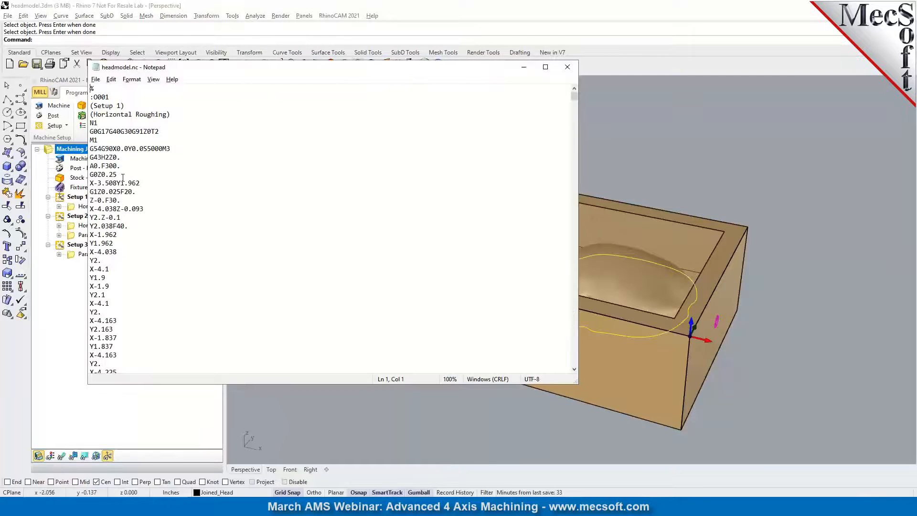
left_click_drag(217, 73, 372, 77)
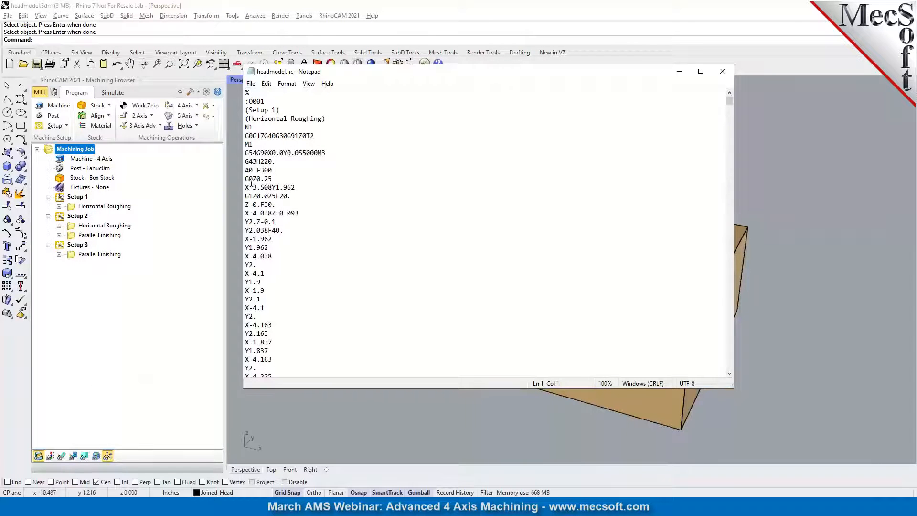
Examine the first table rotation in the posted code and search for A180 to examine the Setup 2 rotation.
left_click_drag(249, 170, 252, 170)
key("ctrl+f")
type("A")
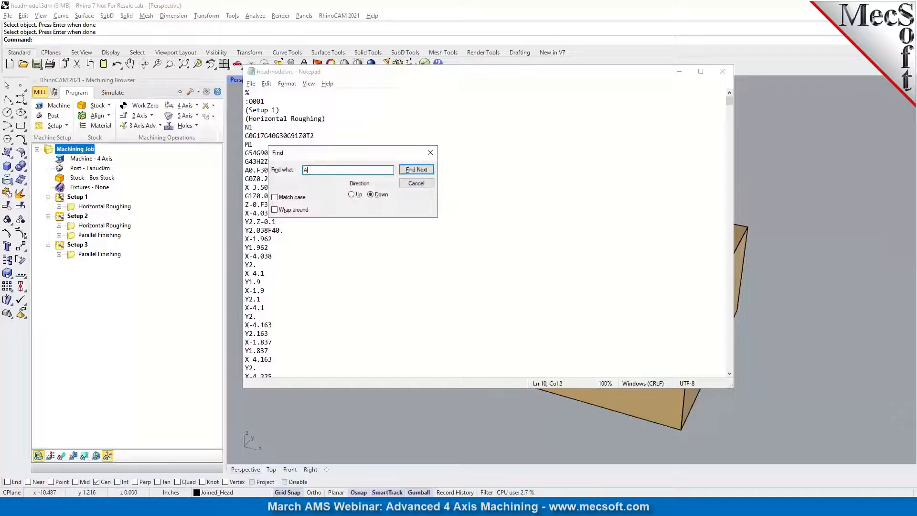
type("180")
key("Return")
scroll(292, 333, "down", 3)
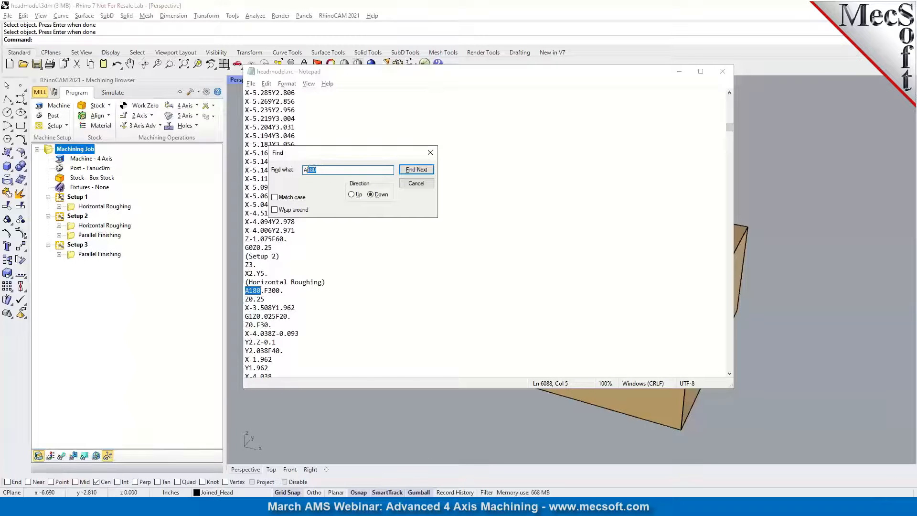
Search the posted code for A0 to examine the Setup 3 rotation, and close the file.
type("0")
left_click(409, 173)
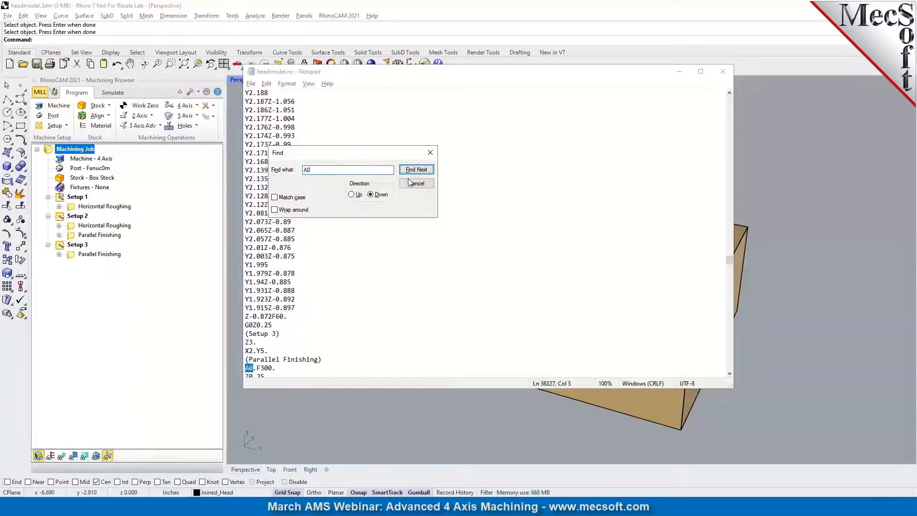
scroll(312, 330, "down", 2)
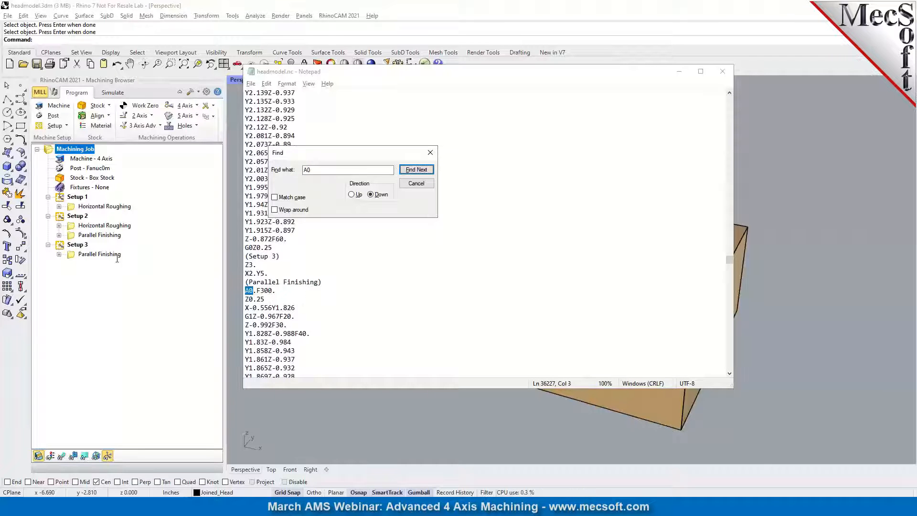
left_click(431, 154)
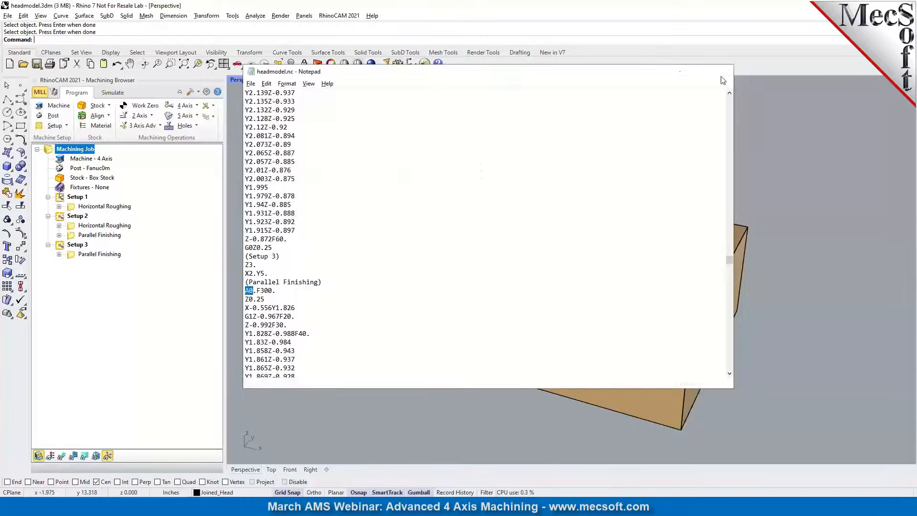
left_click(722, 71)
left_click(743, 165)
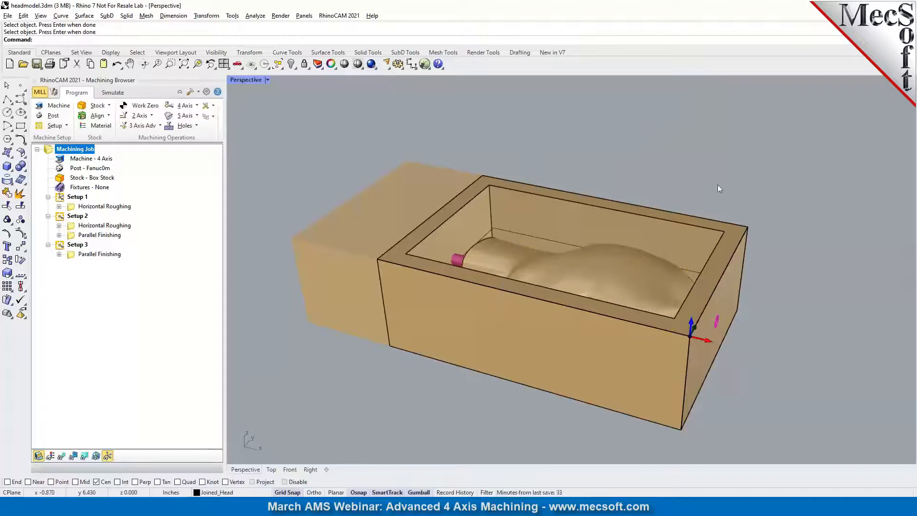
Examine the Setup 1 facing, profiling and drilling toolpaths on the upper flat of the hexagonal end in 4Axis_Rotary_Instancing.3dm.
scroll(466, 259, "down", 2)
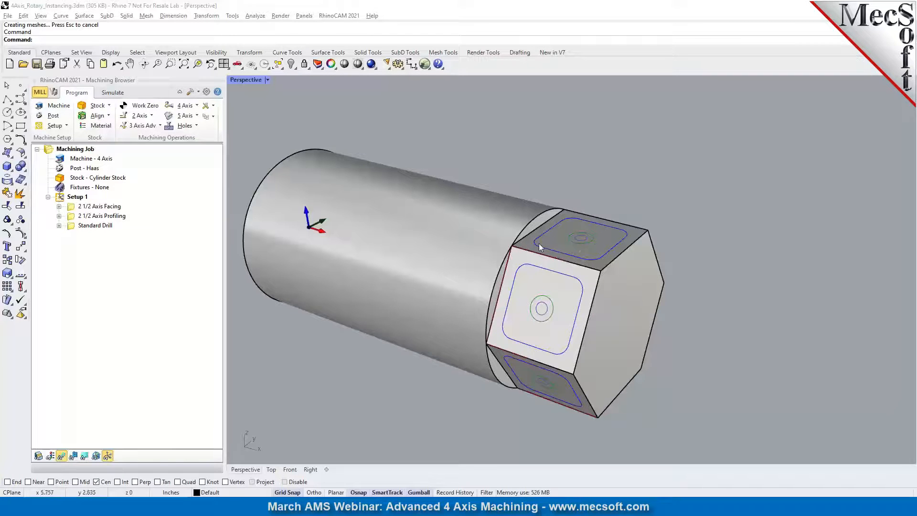
left_click(100, 206)
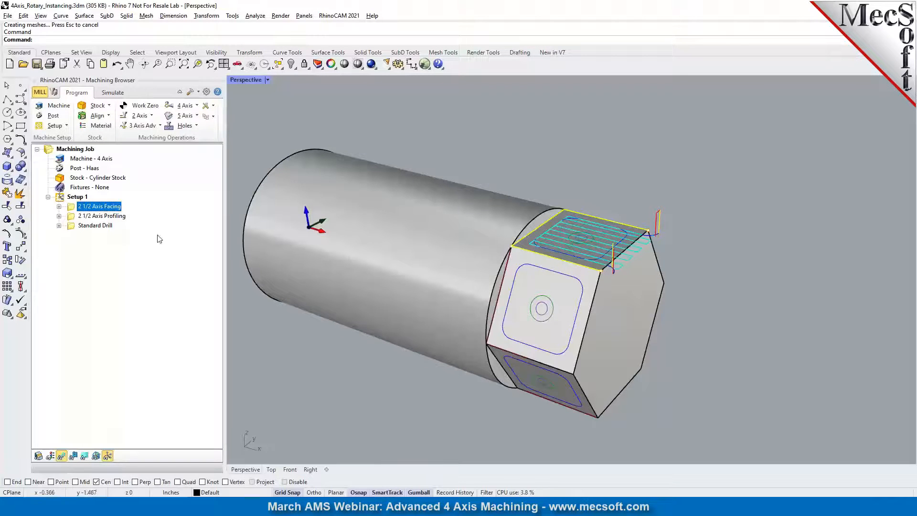
left_click(121, 216)
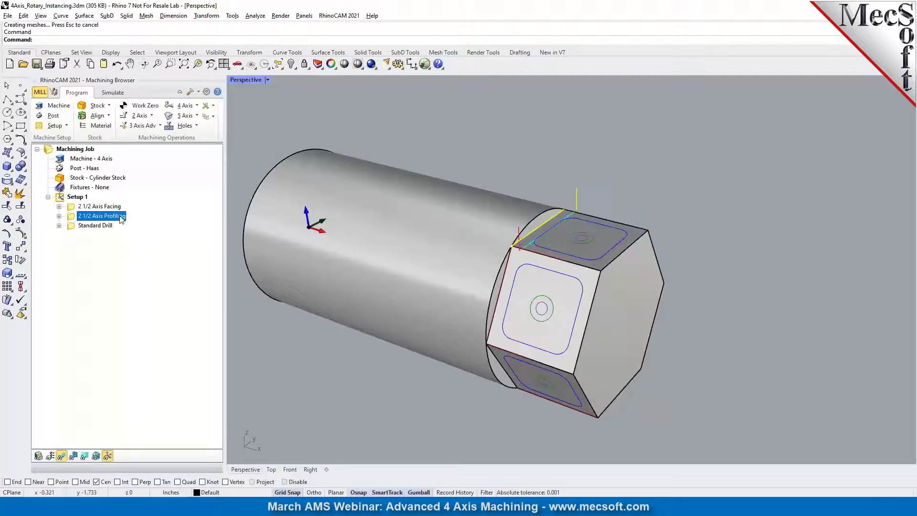
left_click(106, 228)
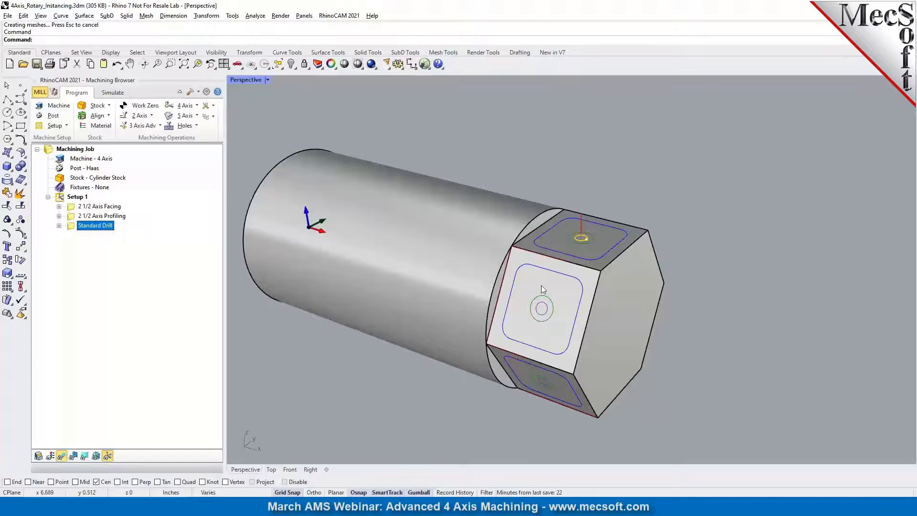
Create a counter-clockwise rotate table setup with a 300-degree table angle, aligned to the rounded rectangular curve on the front hexagon flat.
left_click(67, 126)
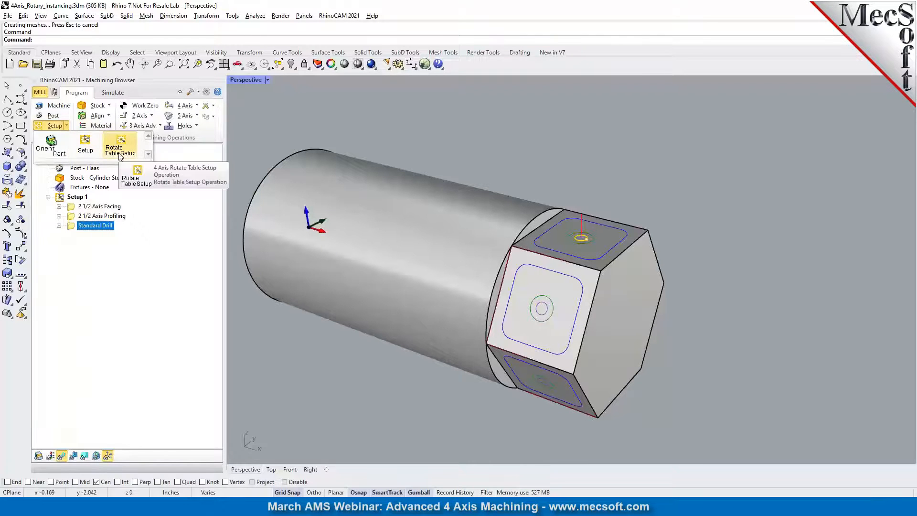
left_click(120, 152)
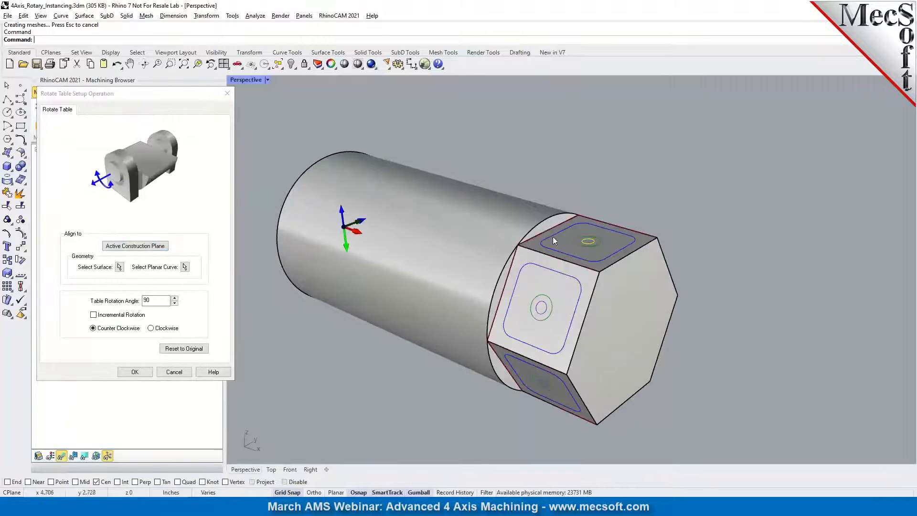
left_click(185, 269)
left_click(185, 269)
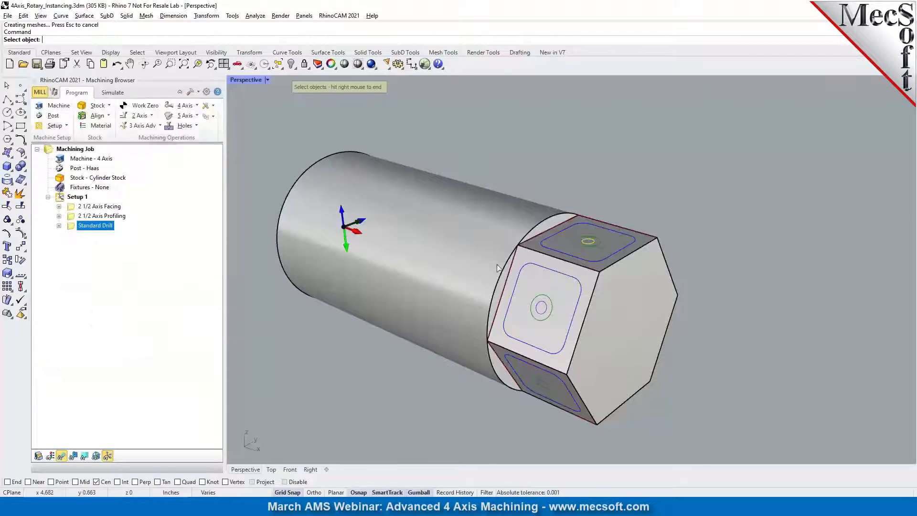
left_click(524, 265)
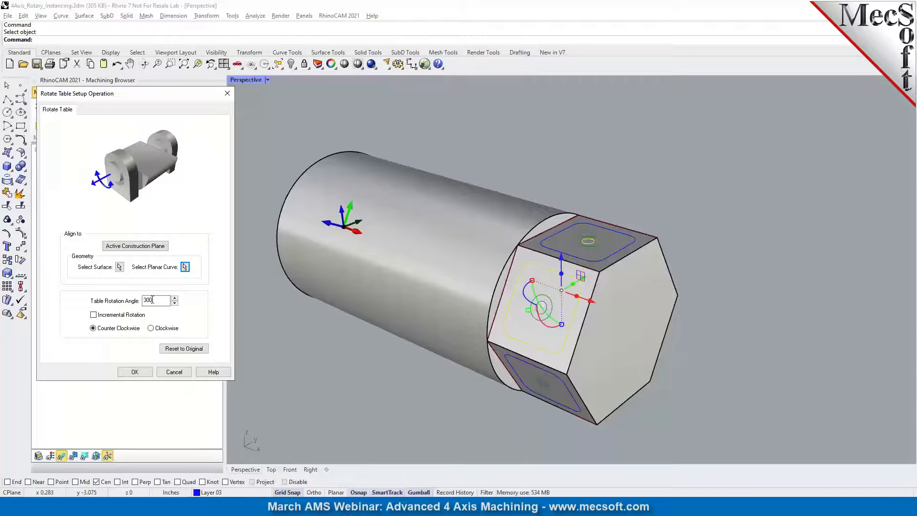
mouse_move(151, 296)
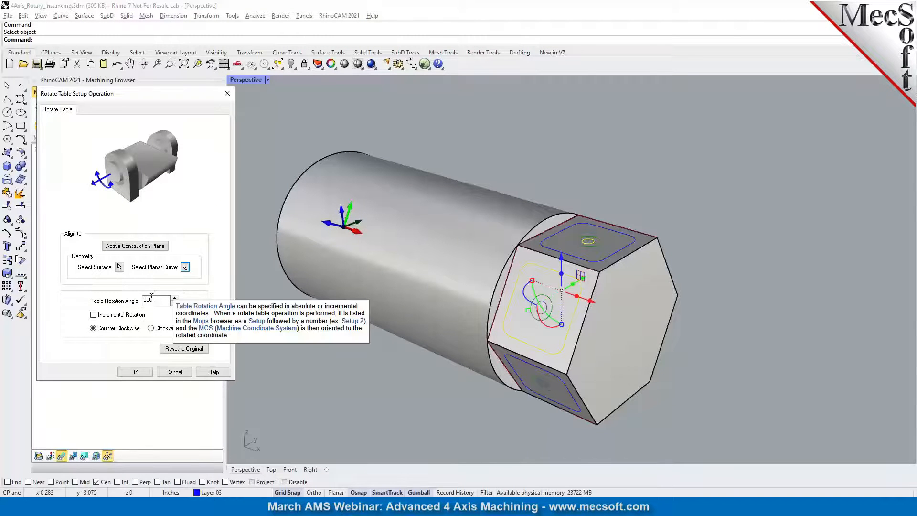
left_click(451, 404)
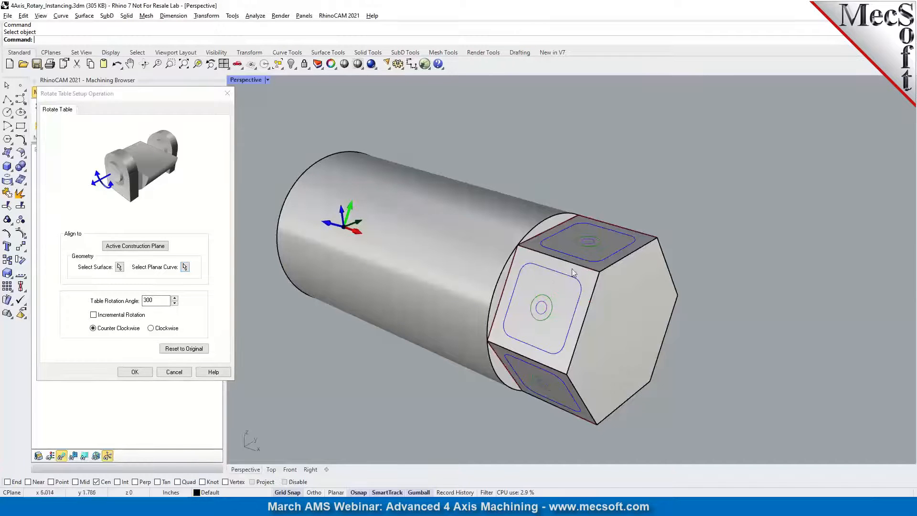
left_click(143, 374)
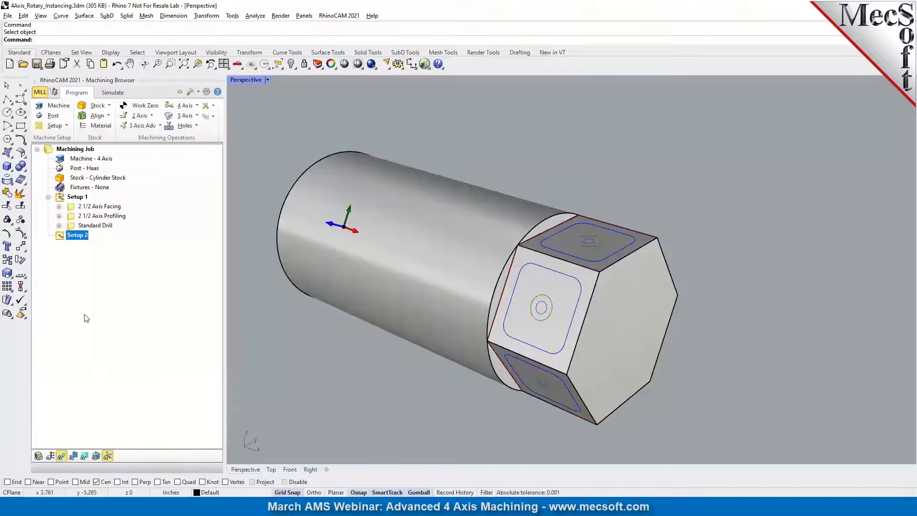
Copy the 2 1/2 Axis Facing operation from Setup 1 into Setup 2 and remove all its machining regions.
left_click(85, 208)
left_click_drag(85, 210, 72, 236)
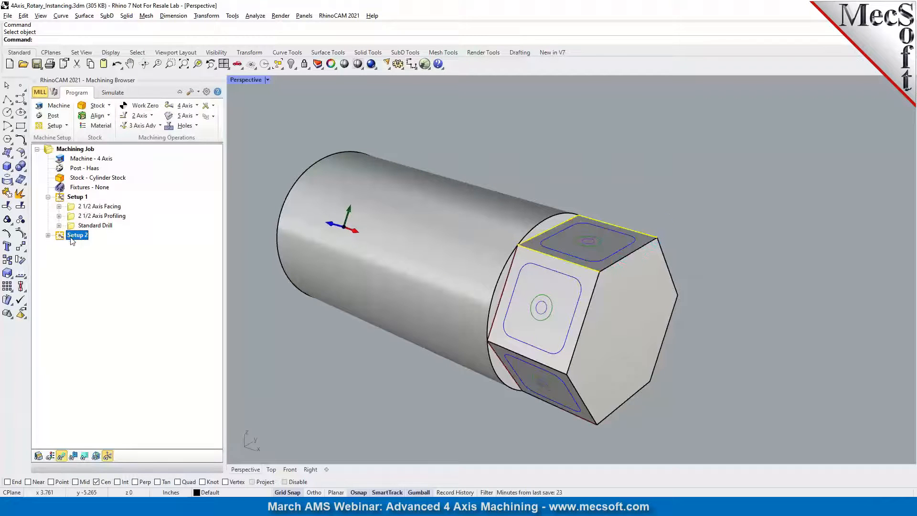
double_click(76, 245)
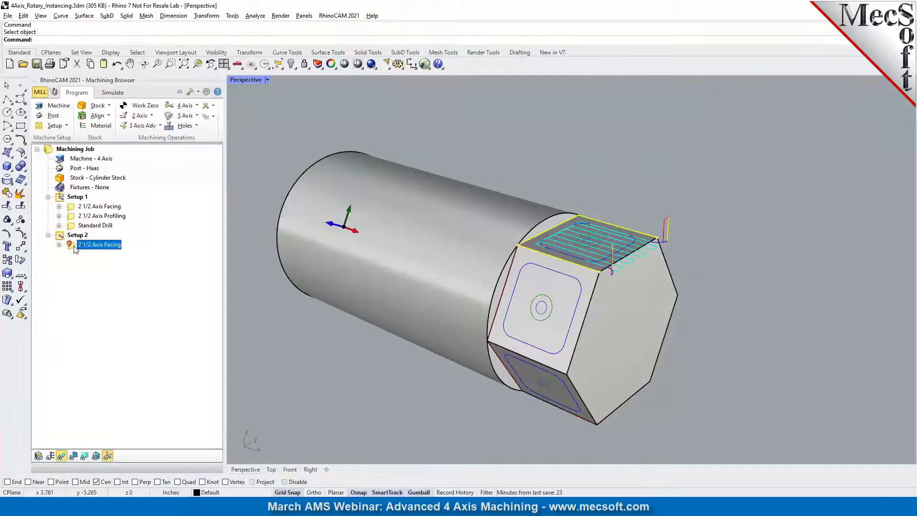
left_click(76, 290)
Assign the front hexagon flat's two long-side curves and cylinder-side curve as facing regions in Setup 2, and generate the toolpath.
left_click(107, 304)
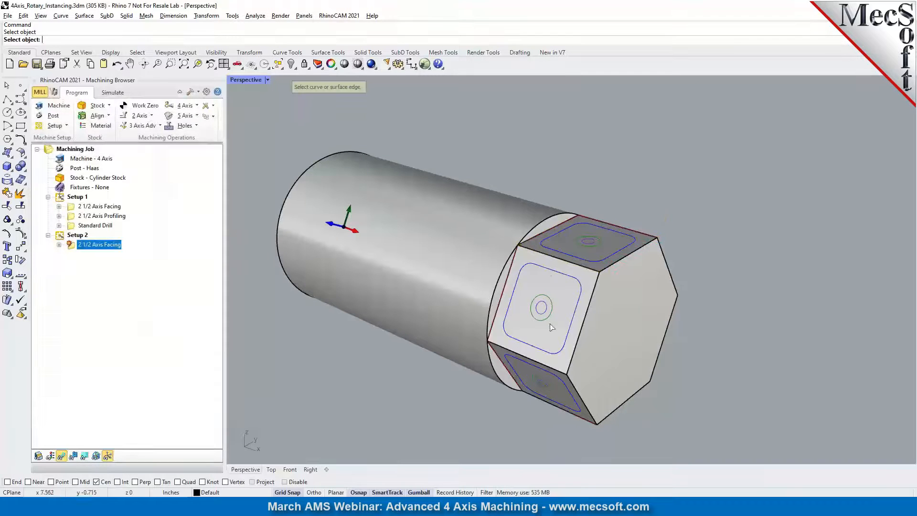
left_click(553, 262)
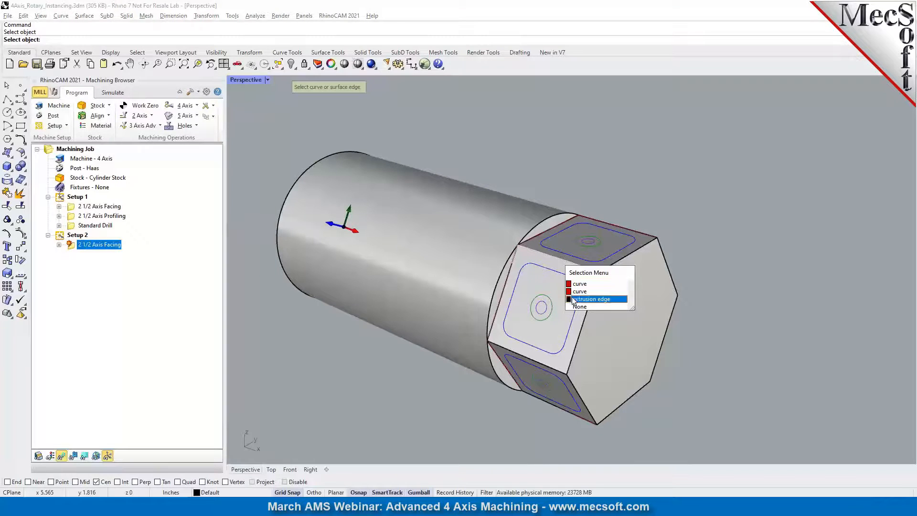
left_click(574, 292)
left_click(510, 276)
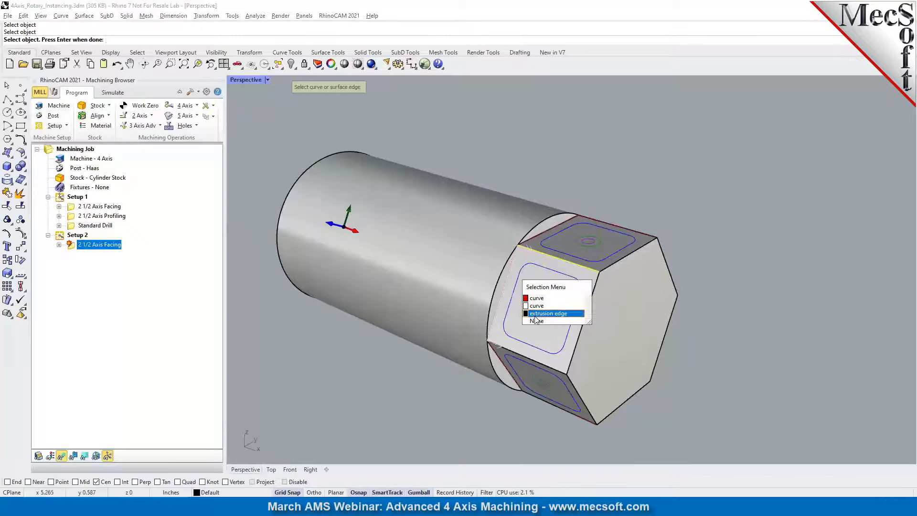
left_click(535, 306)
left_click(517, 353)
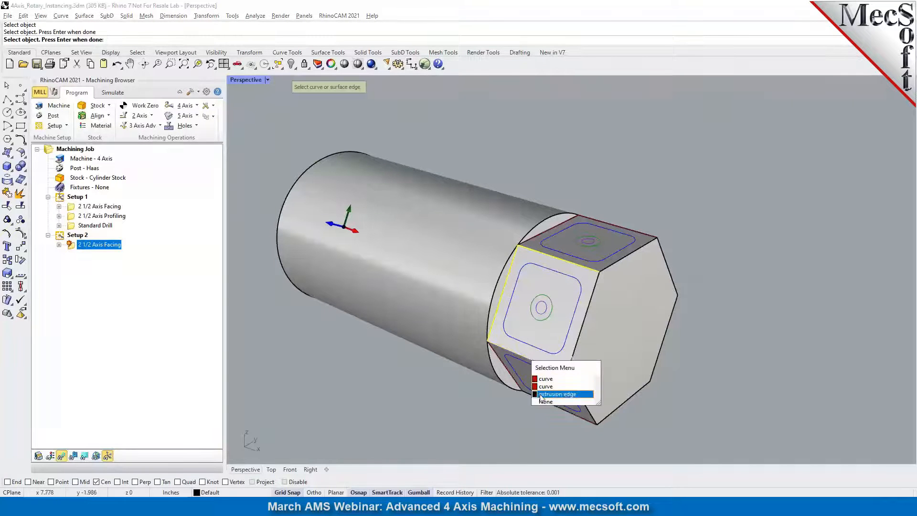
left_click(544, 386)
key("Return")
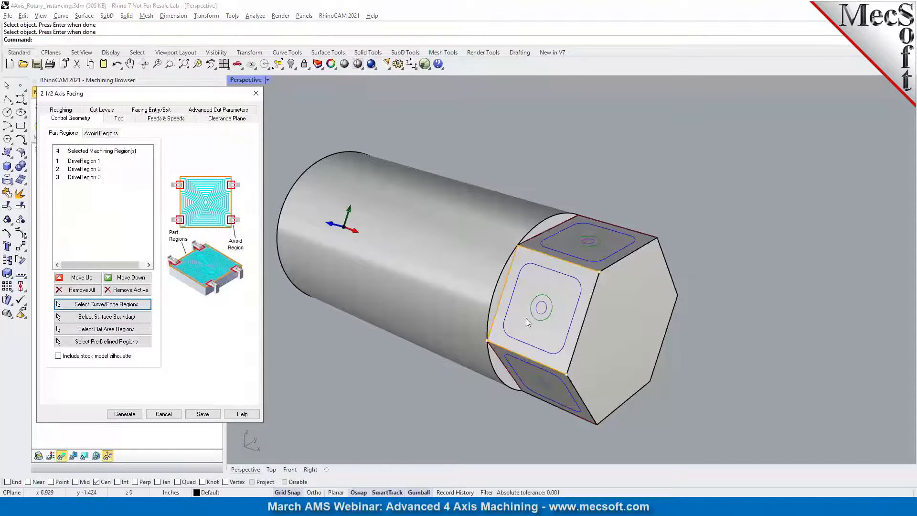
left_click(123, 414)
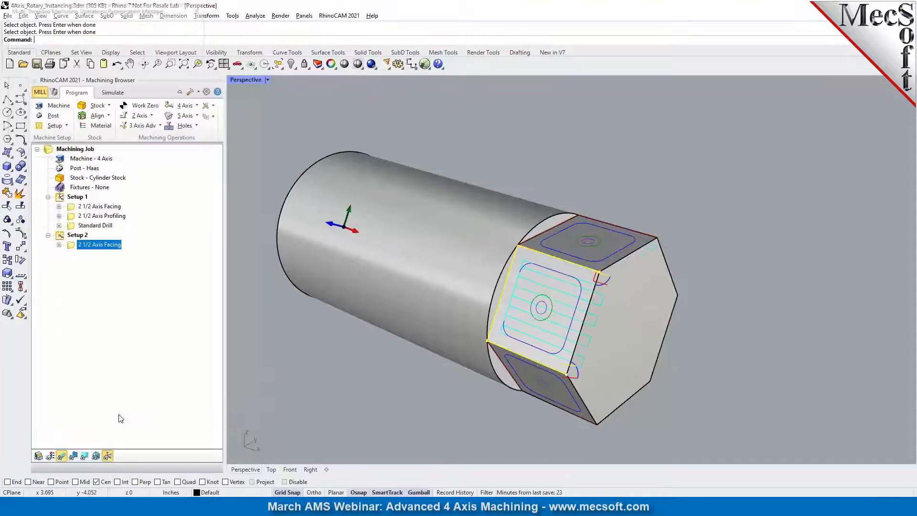
Copy the 2 1/2 Axis Profiling operation into Setup 2, assign the front hexagon flat's cylinder-side edge as its region, and generate the toolpath.
left_click(81, 217)
left_click_drag(80, 219, 80, 256)
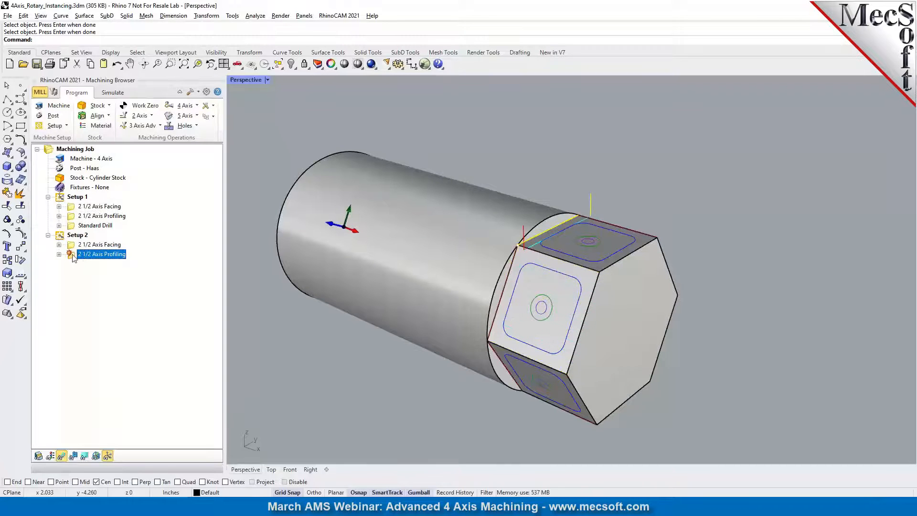
double_click(73, 257)
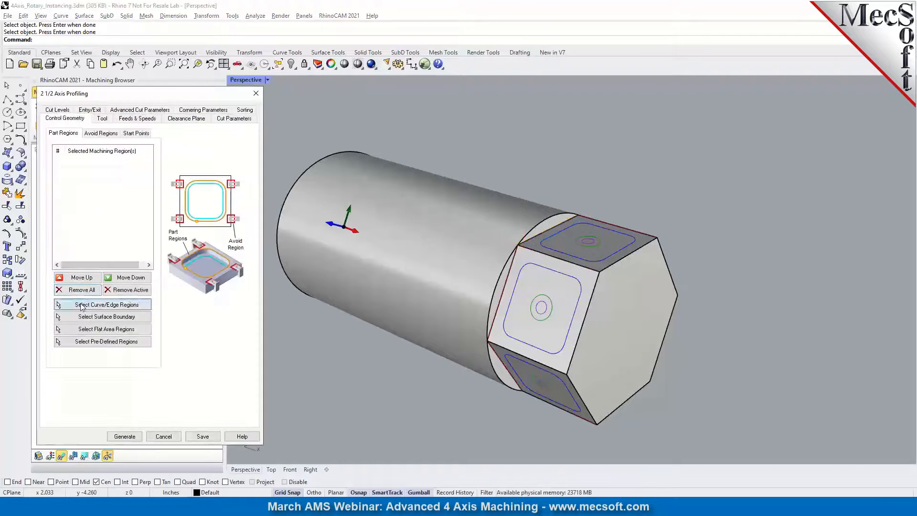
left_click(79, 305)
left_click(501, 312)
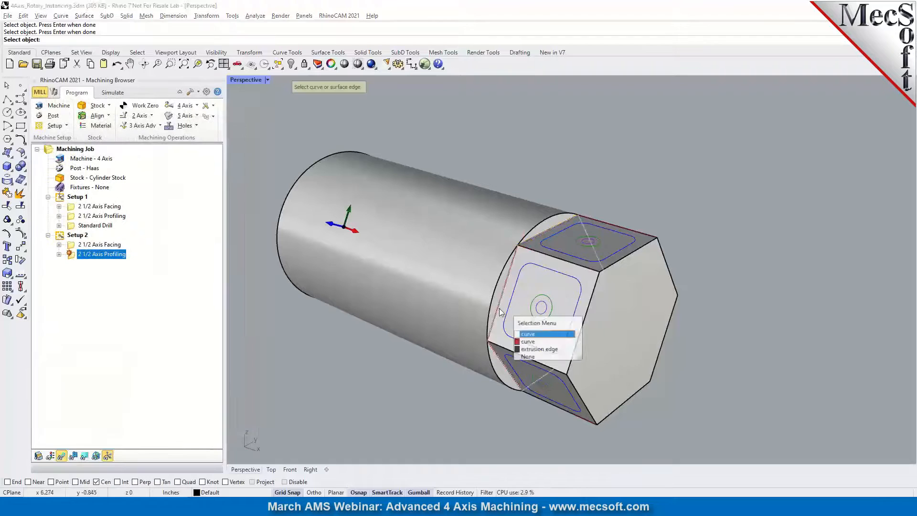
left_click(524, 352)
key("Return")
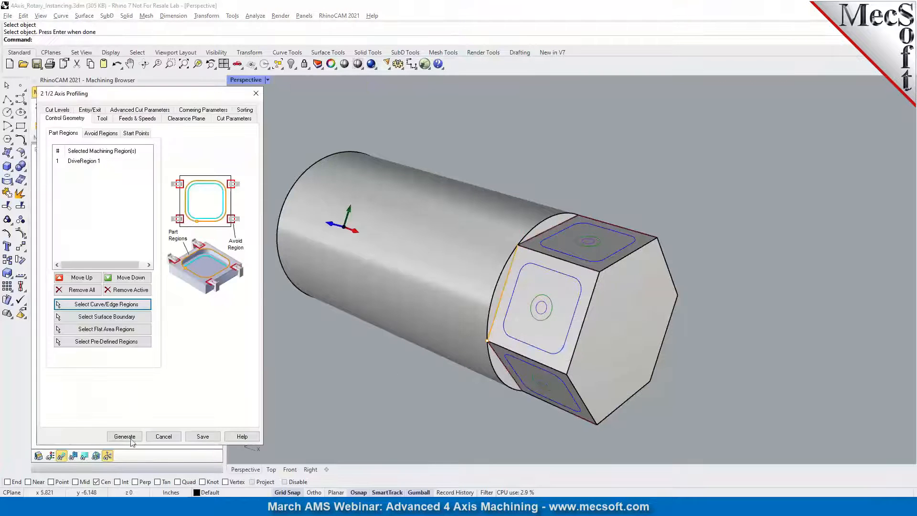
left_click(134, 437)
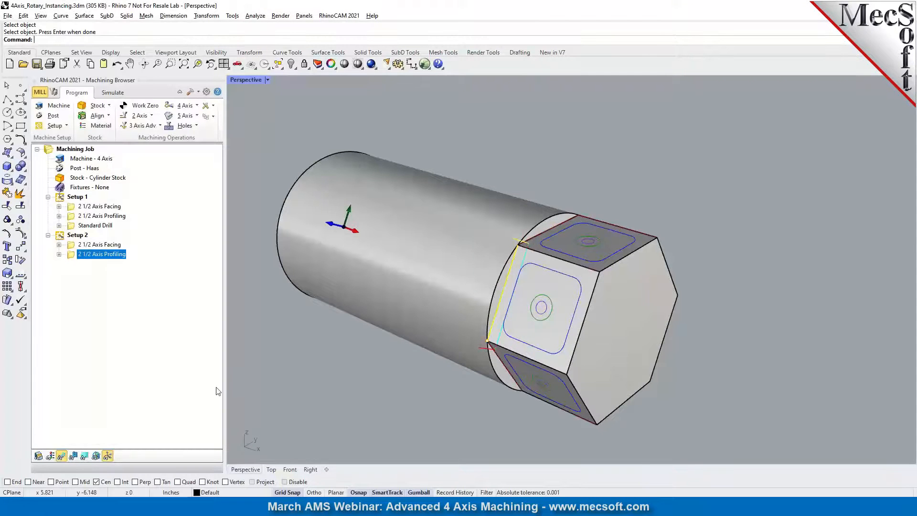
Copy the Standard Drill operation into Setup 2, reassign it to the inner hole circle on the front hexagon flat, and generate the toolpath.
left_click(79, 227)
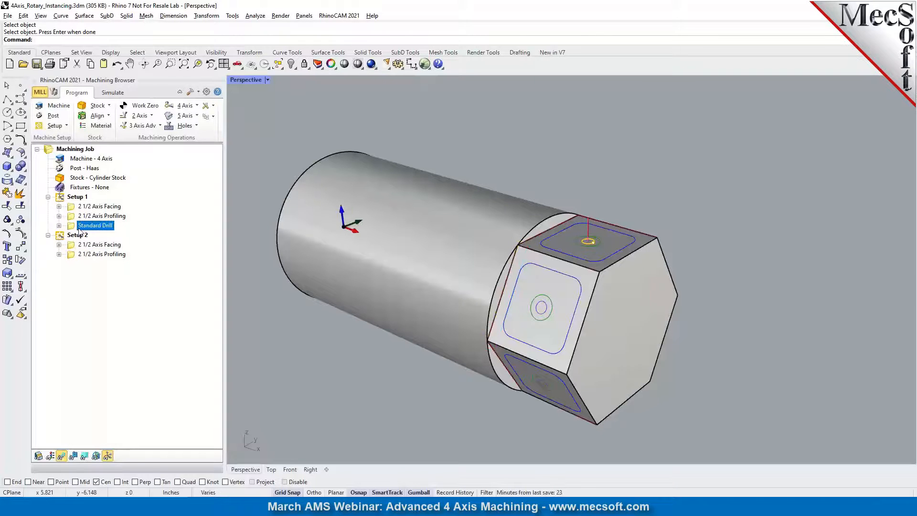
left_click_drag(85, 258, 82, 263)
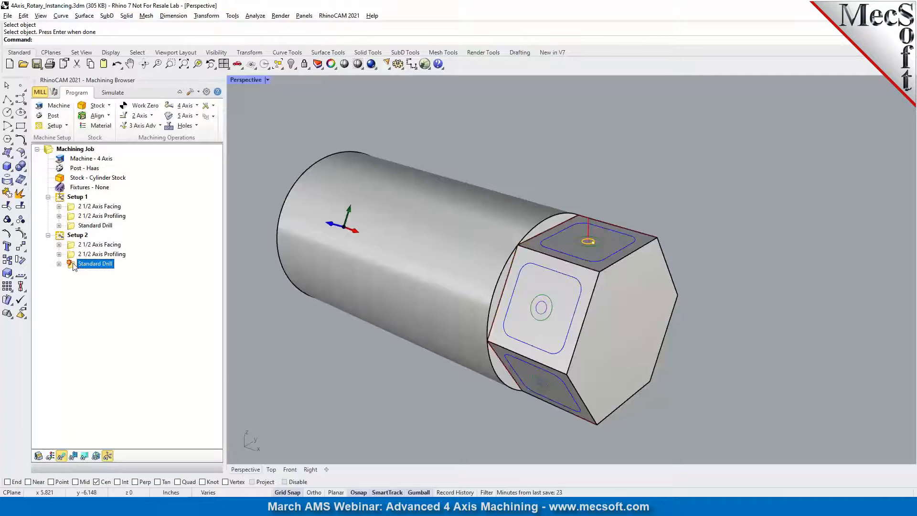
double_click(74, 264)
left_click(76, 340)
left_click(205, 185)
left_click(547, 314)
right_click(547, 314)
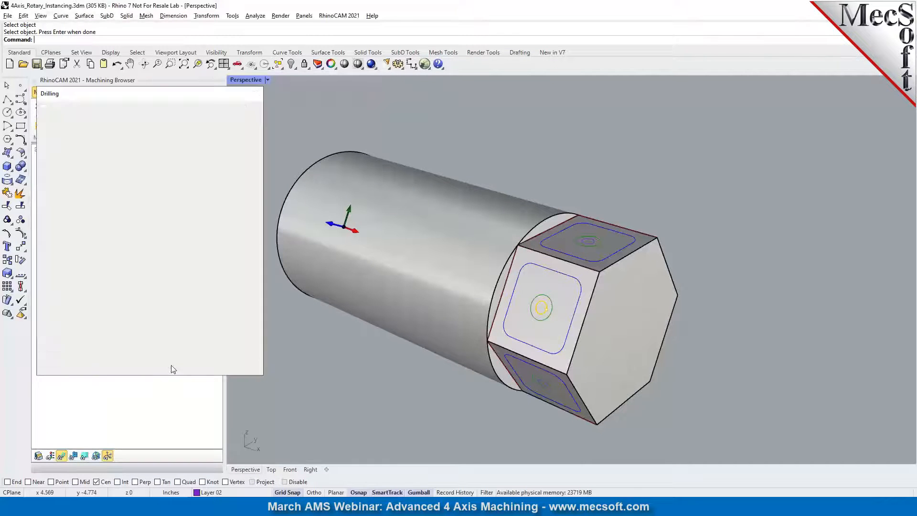
left_click(173, 369)
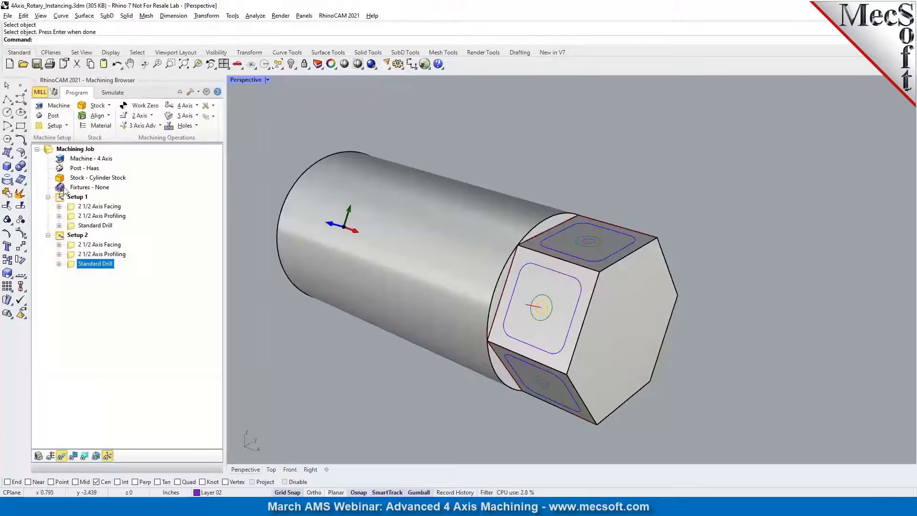
Simulate all operations of the machining job across Setup 1 and Setup 2.
left_click(70, 148)
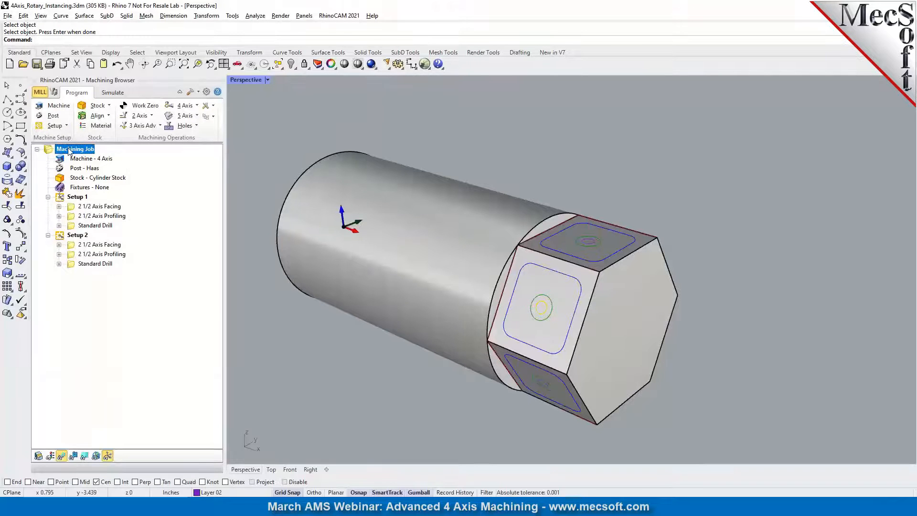
right_click(80, 150)
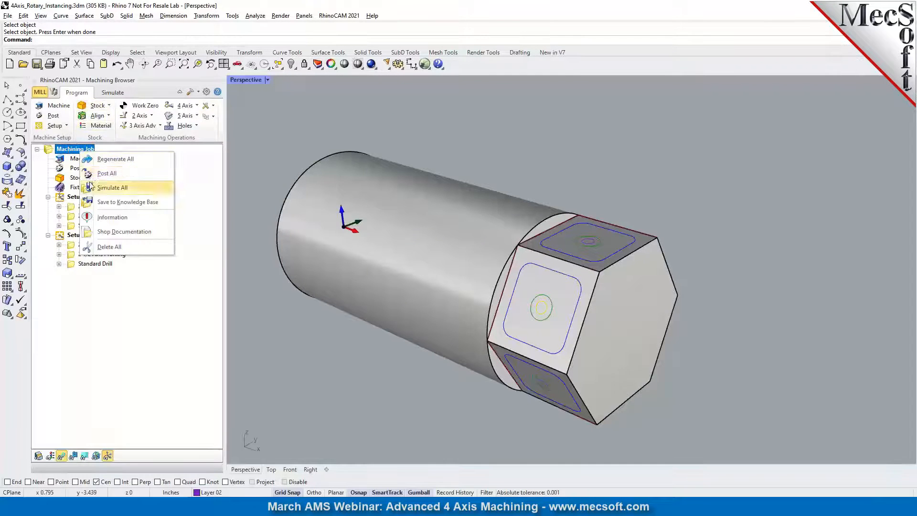
left_click(90, 187)
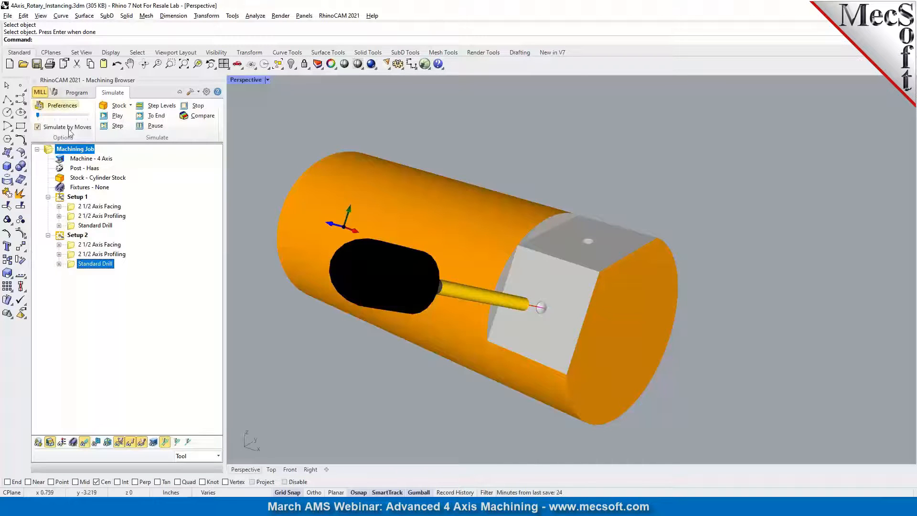
Post the whole machining job to 4Axis_Rotary_Instancing.nc and check the A-axis rotation command in the Setup 2 G-code.
left_click(73, 150)
right_click(73, 152)
left_click(90, 170)
left_click(570, 310)
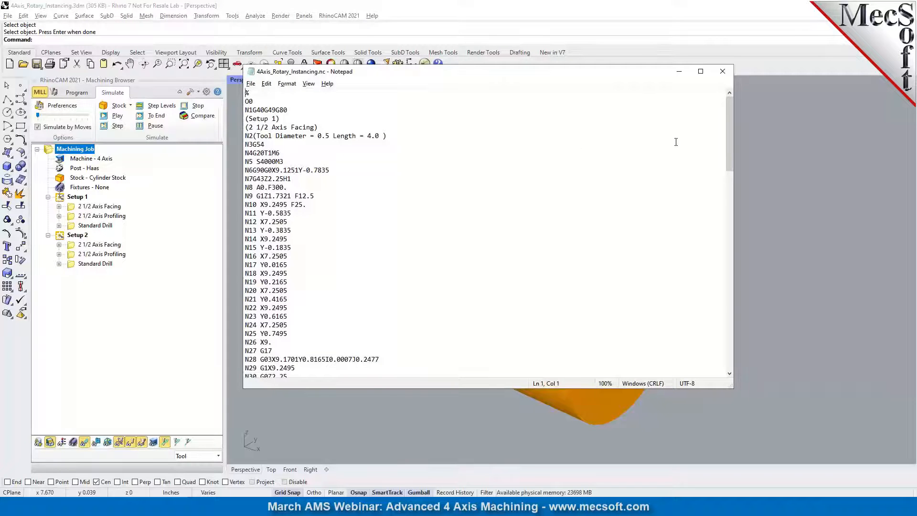
left_click_drag(729, 158, 734, 284)
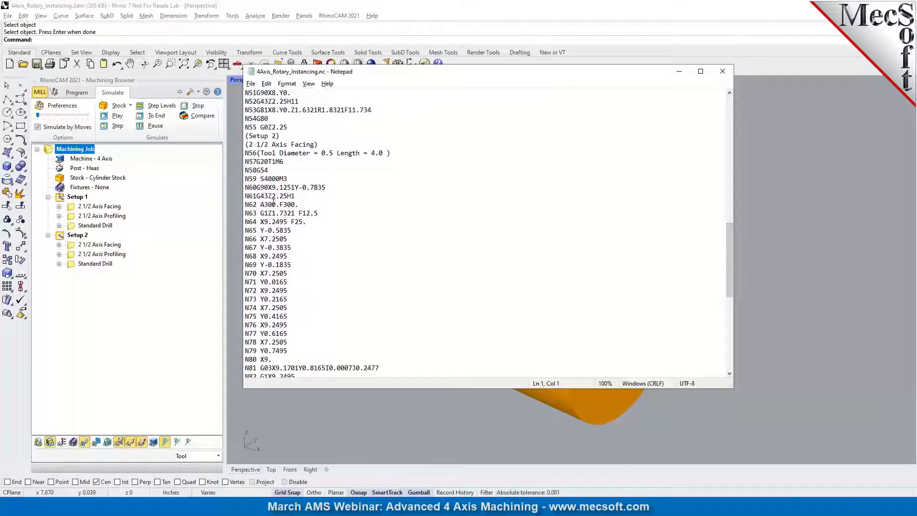
left_click_drag(262, 205, 276, 205)
scroll(304, 334, "down", 2)
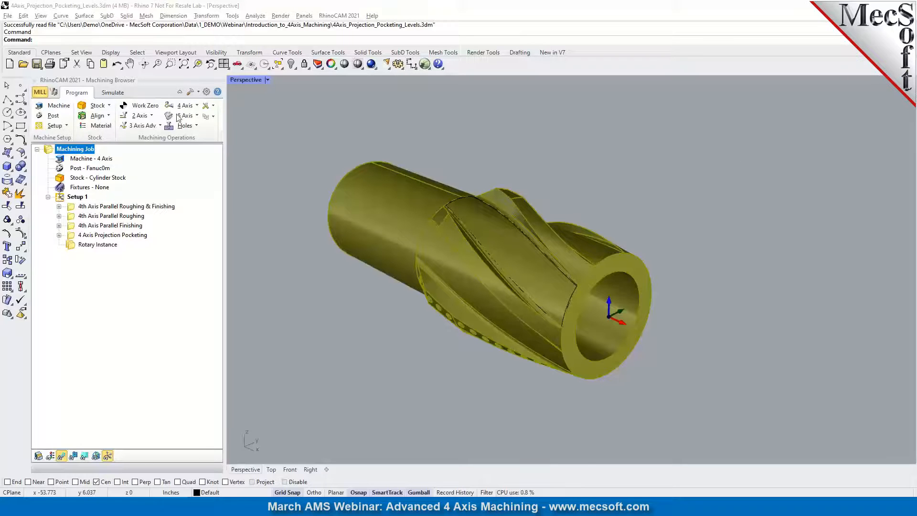
left_click(197, 108)
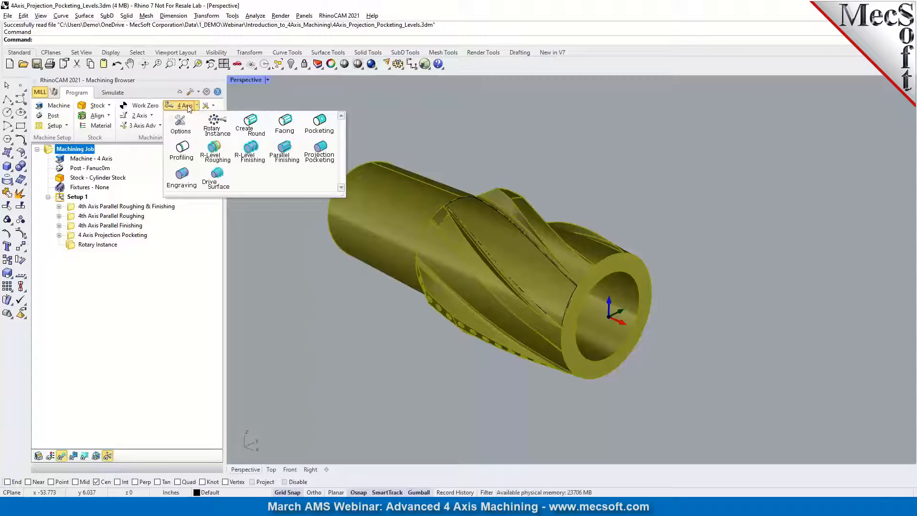
left_click(151, 139)
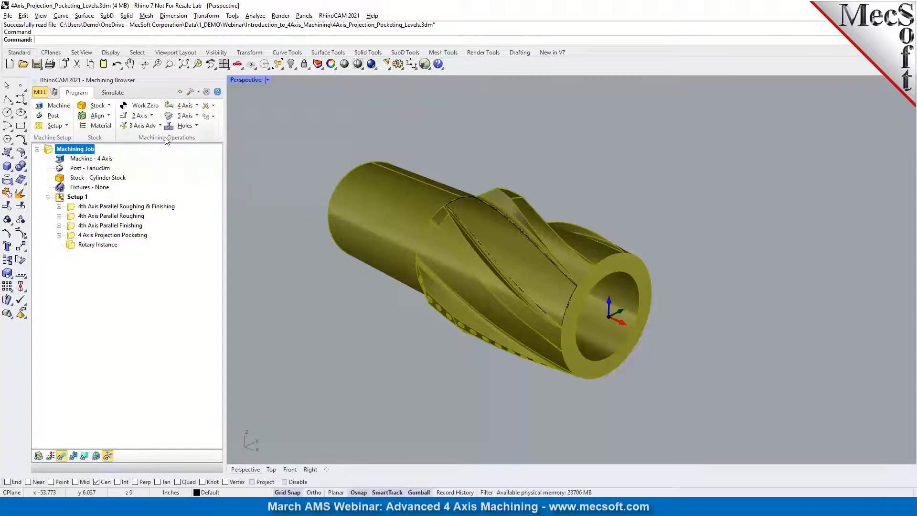
left_click(196, 106)
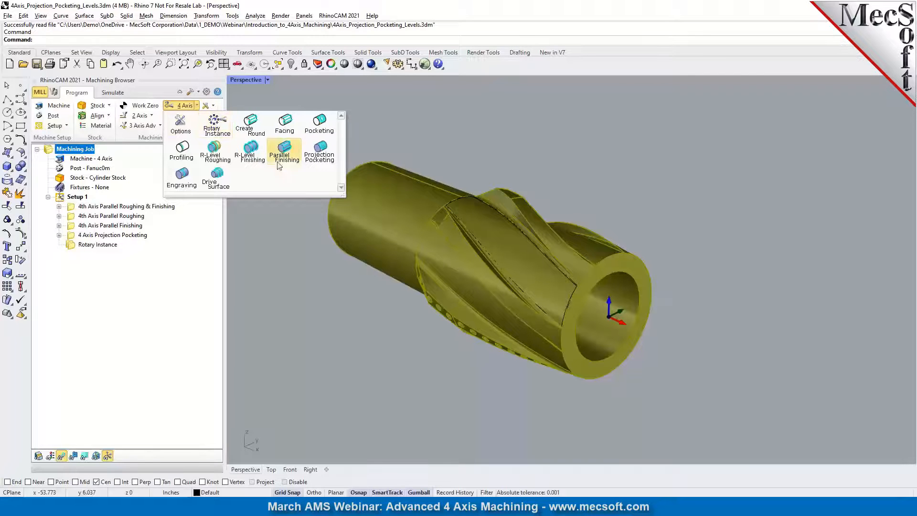
Examine the 4th Axis Parallel Roughing & Finishing toolpath and the simulated cylinder stock in relation to the fluted part.
left_click(69, 208)
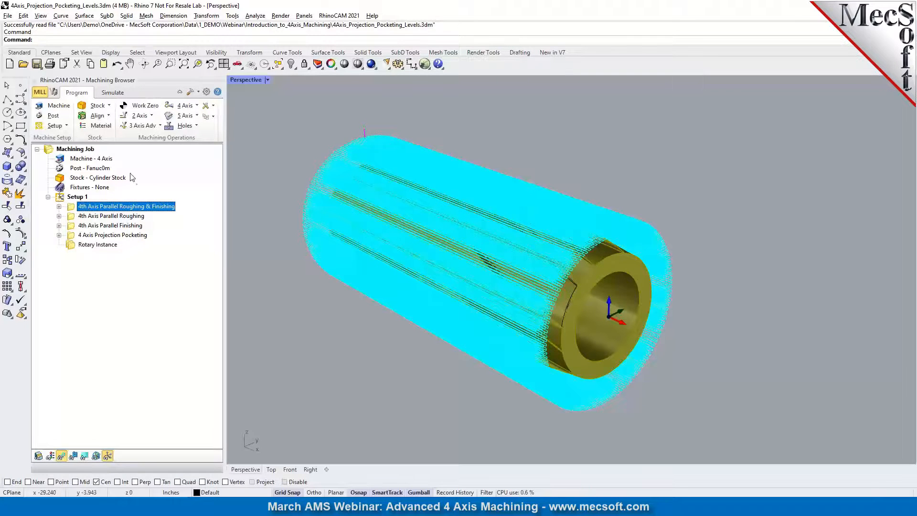
left_click(113, 178)
left_click(110, 93)
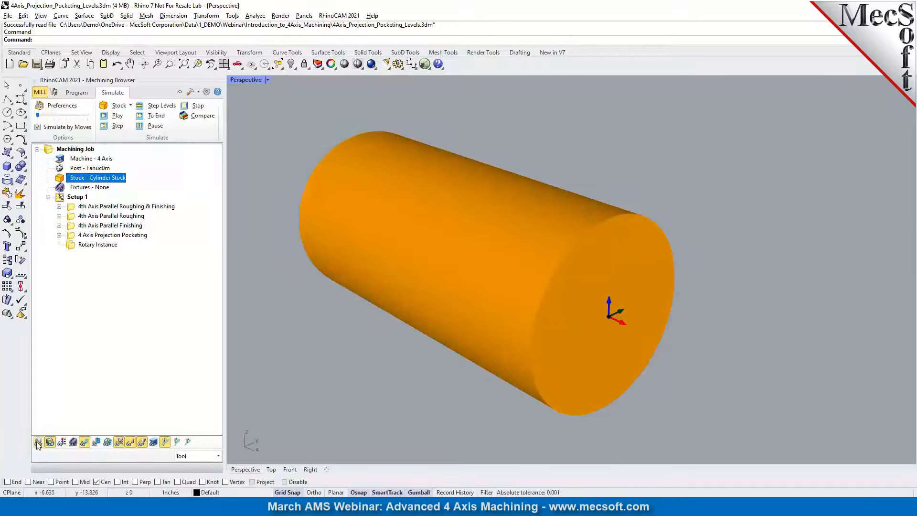
right_click_drag(541, 363, 525, 325)
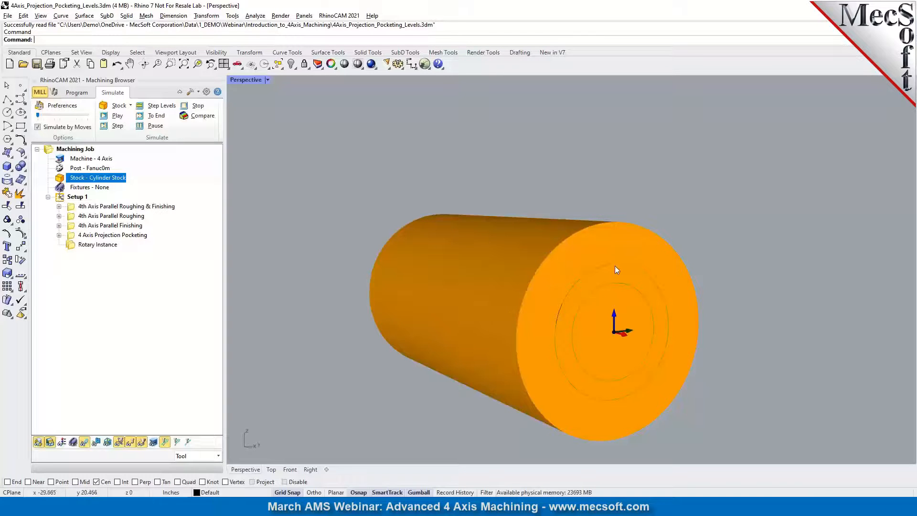
right_click_drag(589, 277, 560, 310)
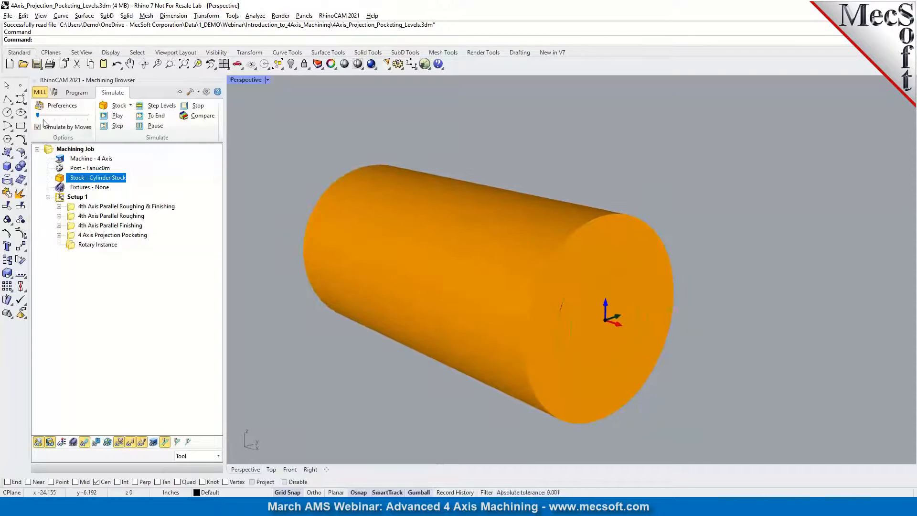
left_click(76, 93)
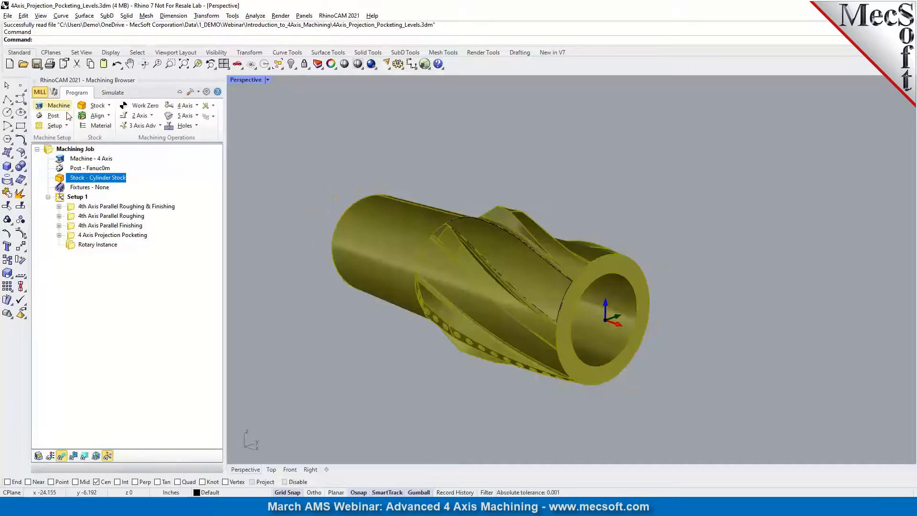
Examine the cut parameters and step down control settings of the 4th Axis Parallel Roughing & Finishing operation, and leave it without saving.
double_click(71, 209)
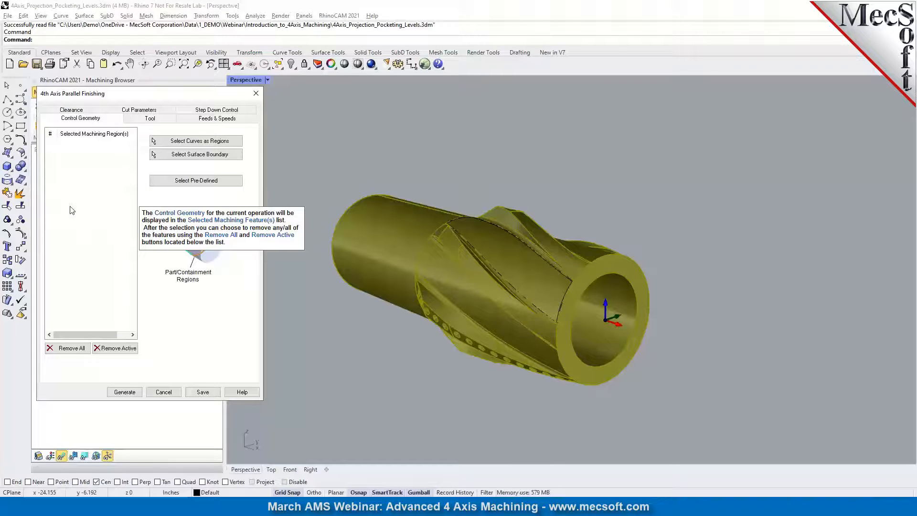
left_click(139, 110)
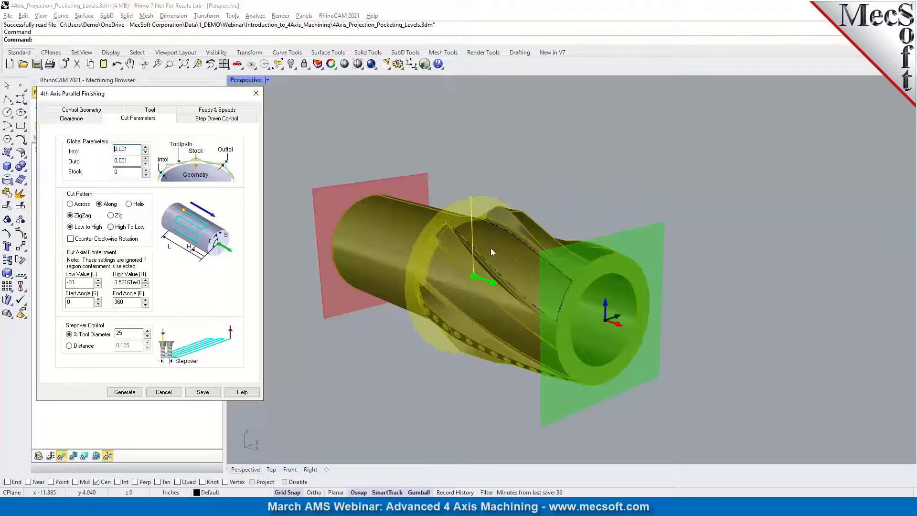
right_click_drag(571, 265, 672, 276)
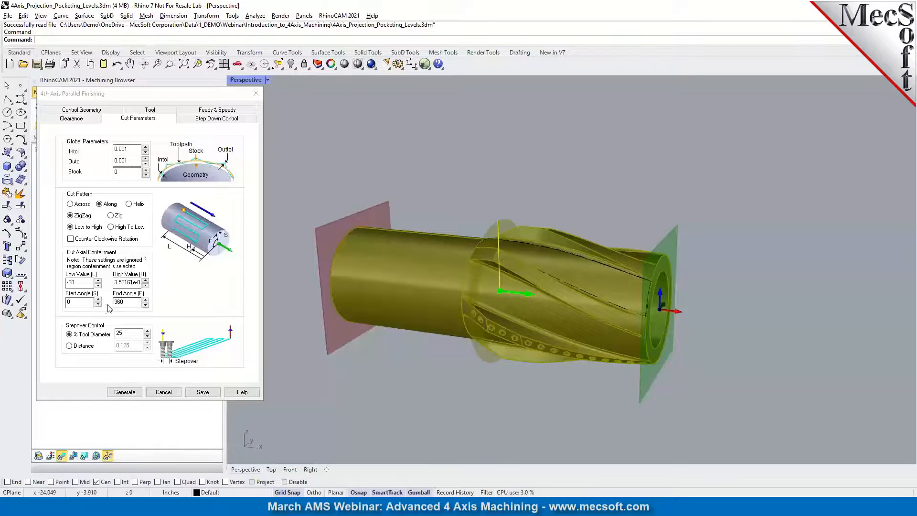
right_click_drag(493, 230, 589, 257)
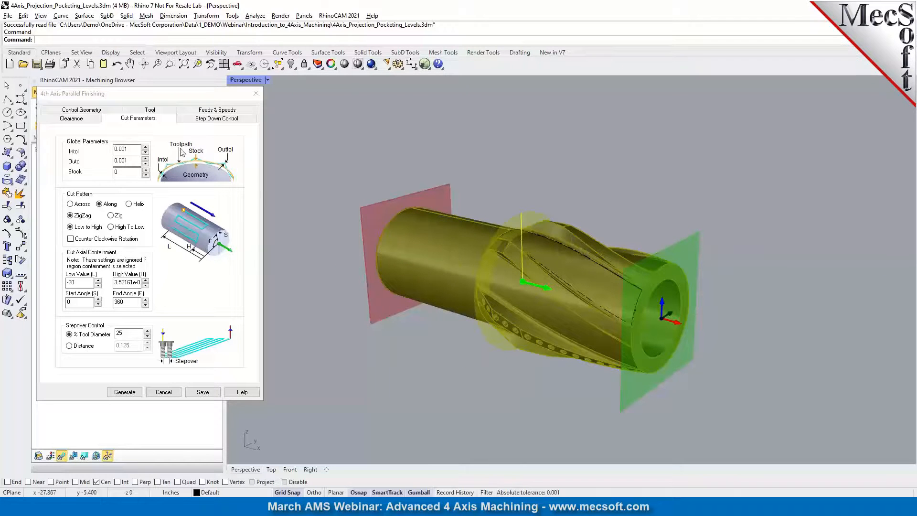
left_click(210, 119)
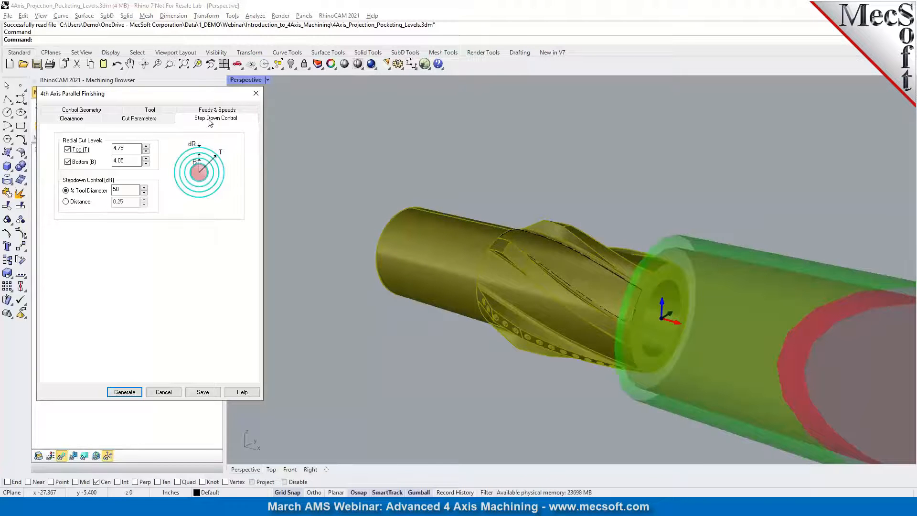
mouse_move(79, 154)
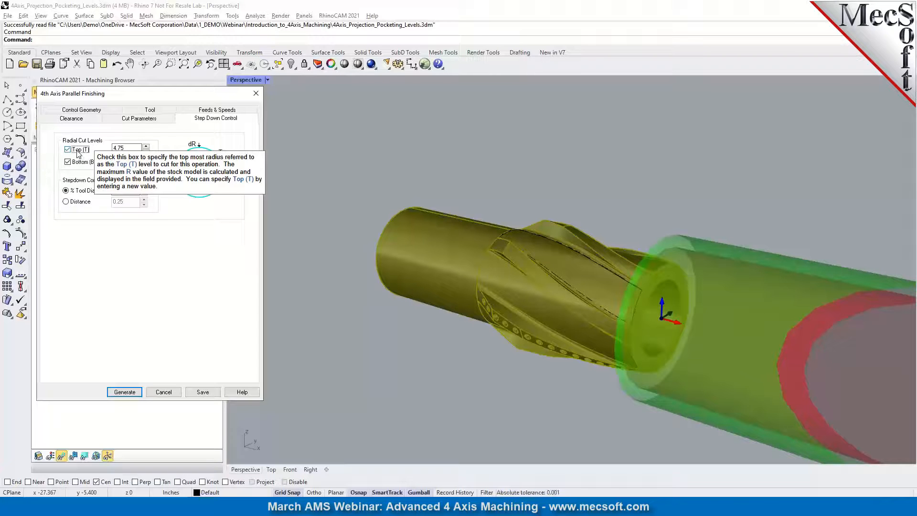
left_click_drag(137, 149, 107, 152)
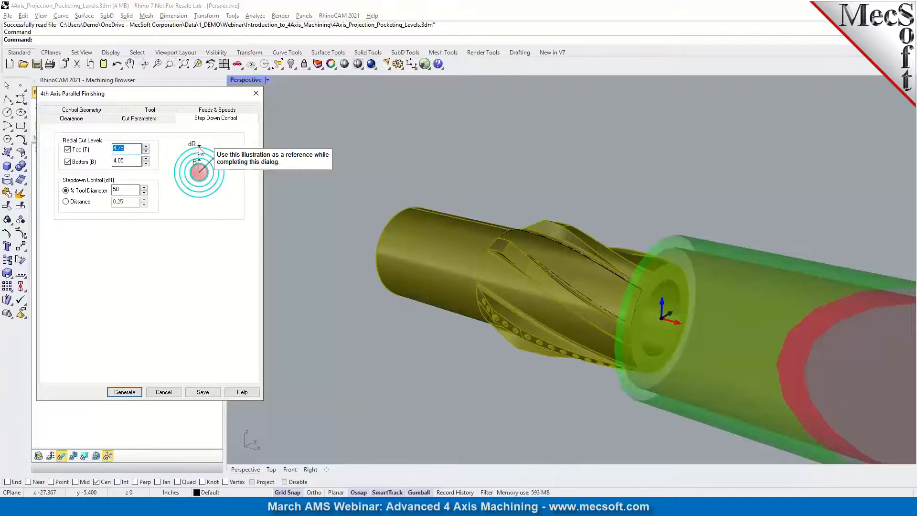
left_click_drag(127, 161, 113, 161)
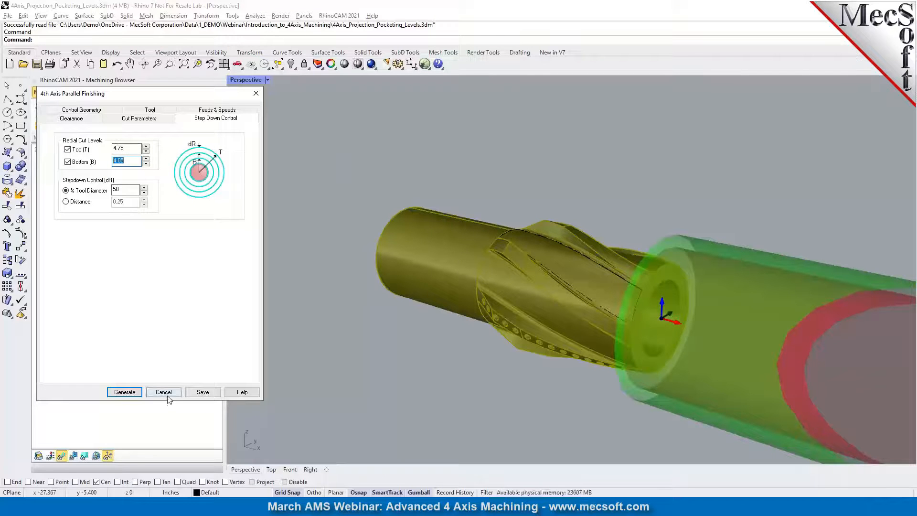
left_click(137, 118)
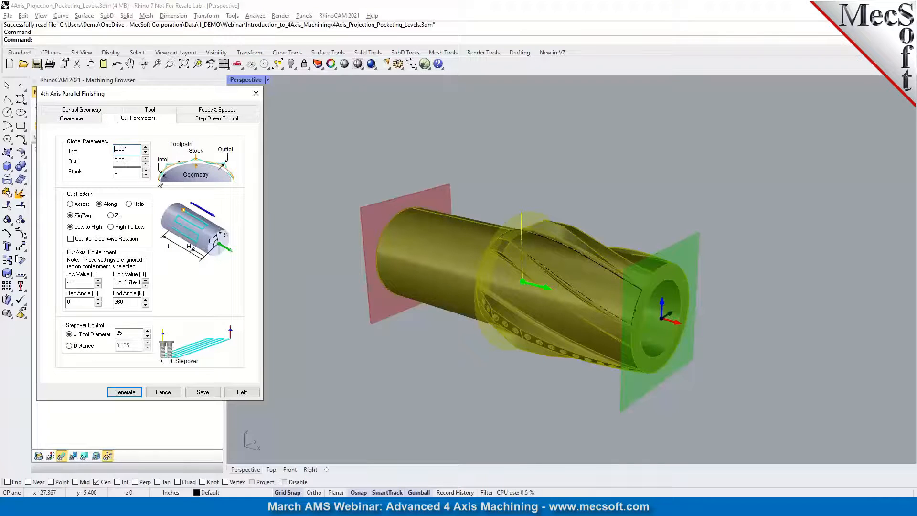
mouse_move(127, 180)
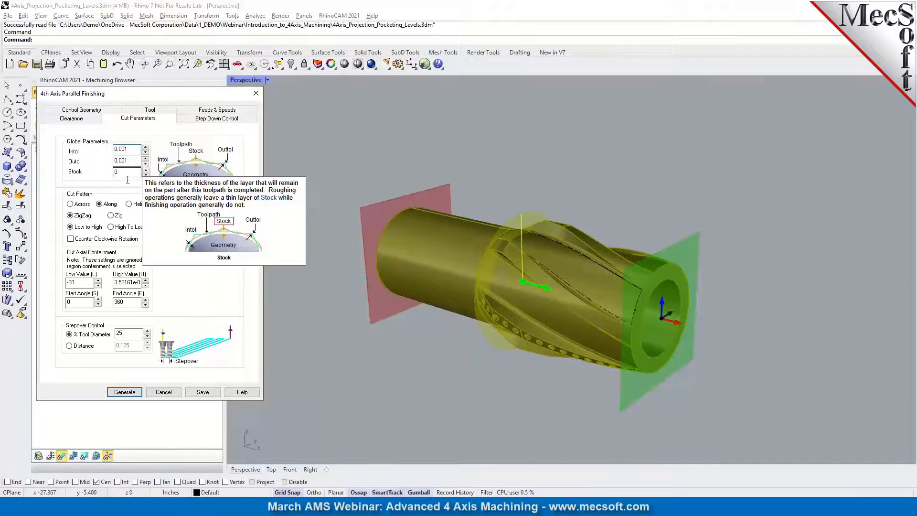
left_click(163, 392)
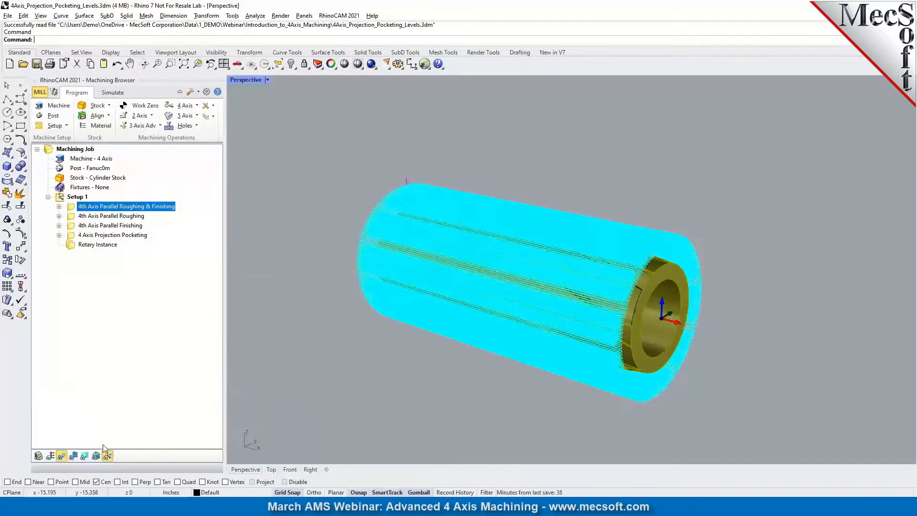
Step through Z levels 2 to 5 of the 4th Axis Parallel Roughing & Finishing toolpath and close the level display.
left_click(84, 455)
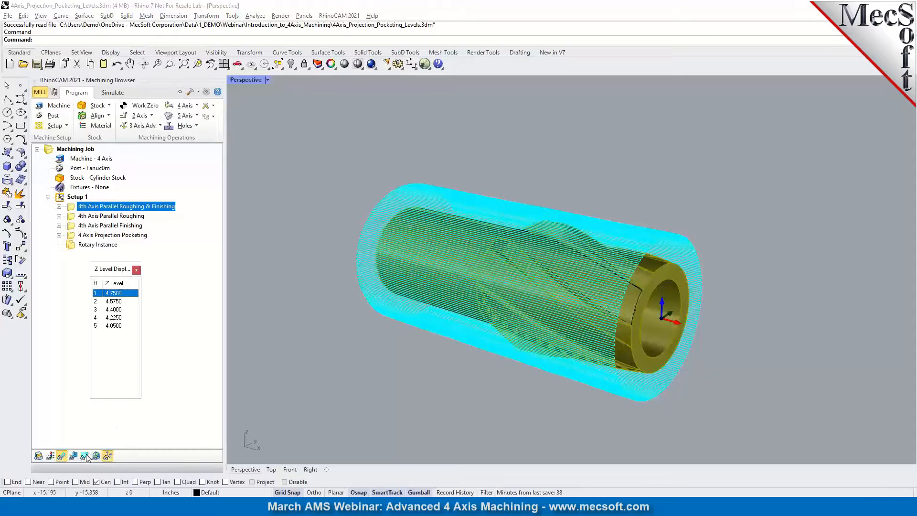
right_click_drag(451, 359, 425, 354)
scroll(646, 369, "up", 2)
left_click(117, 302)
left_click(116, 310)
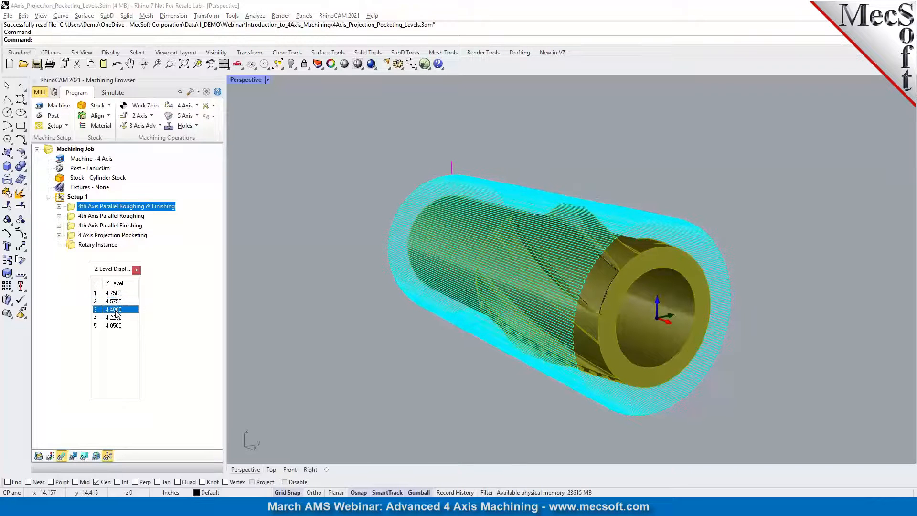
left_click(116, 317)
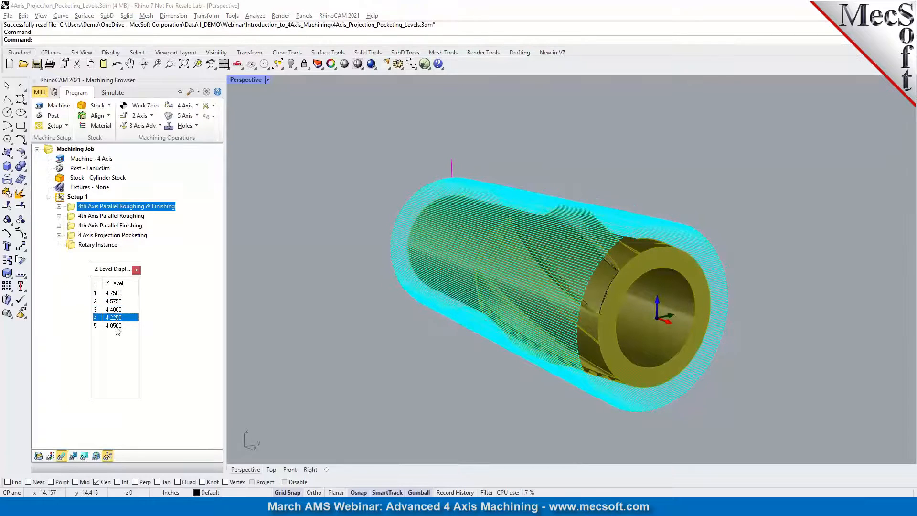
left_click(117, 325)
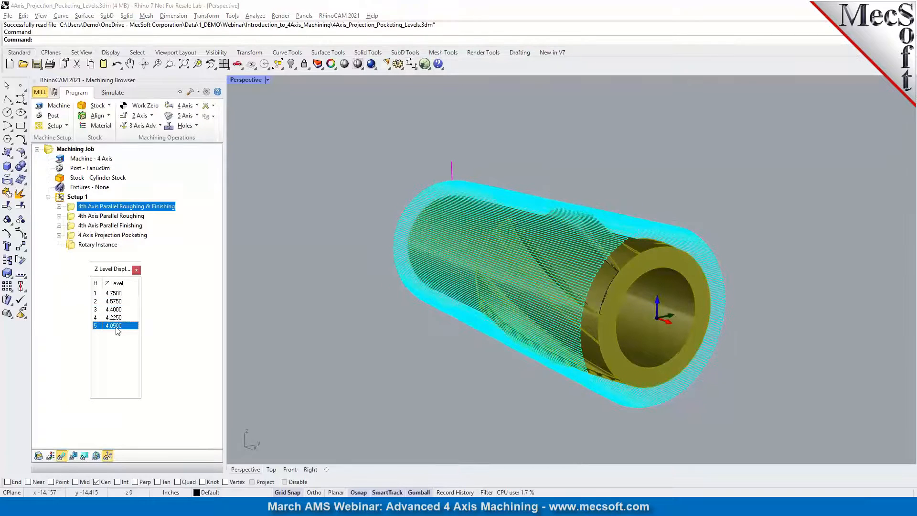
left_click(136, 270)
Simulate the 4th Axis Parallel Roughing & Finishing operation on the cylinder stock.
left_click(113, 92)
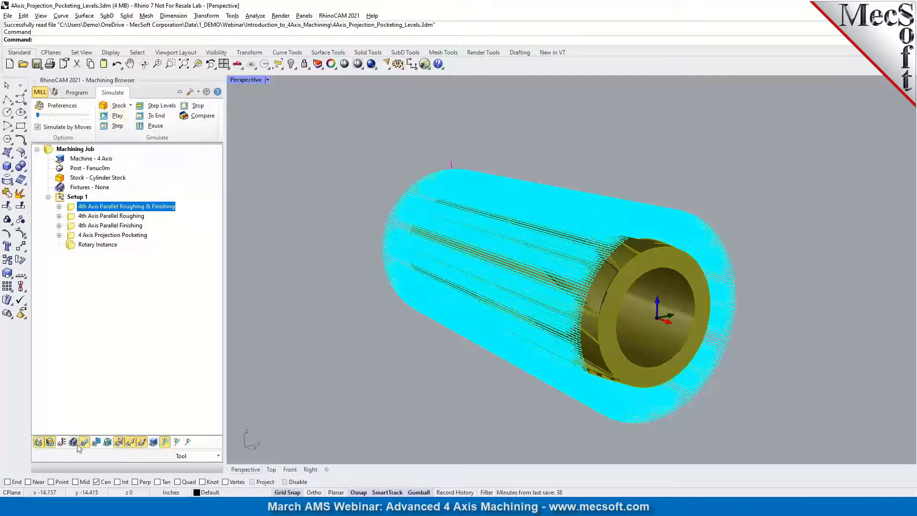
left_click(115, 115)
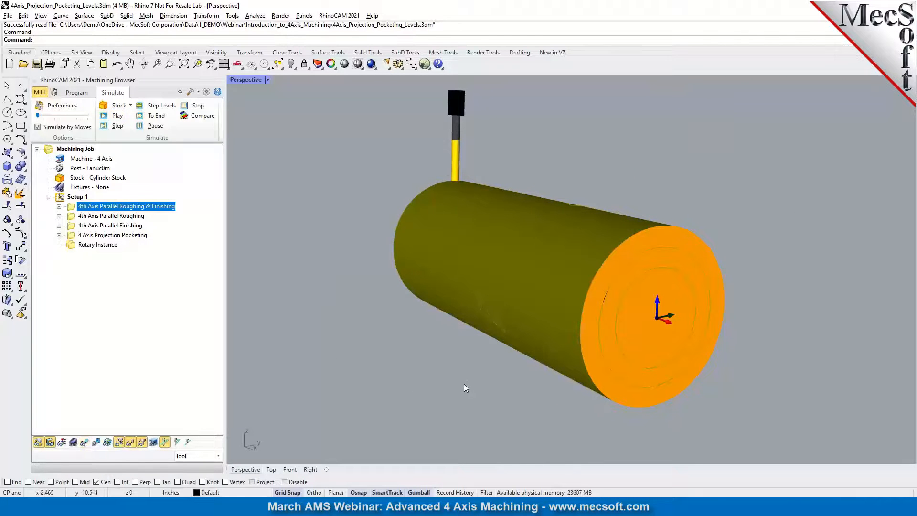
right_click_drag(463, 383, 482, 386)
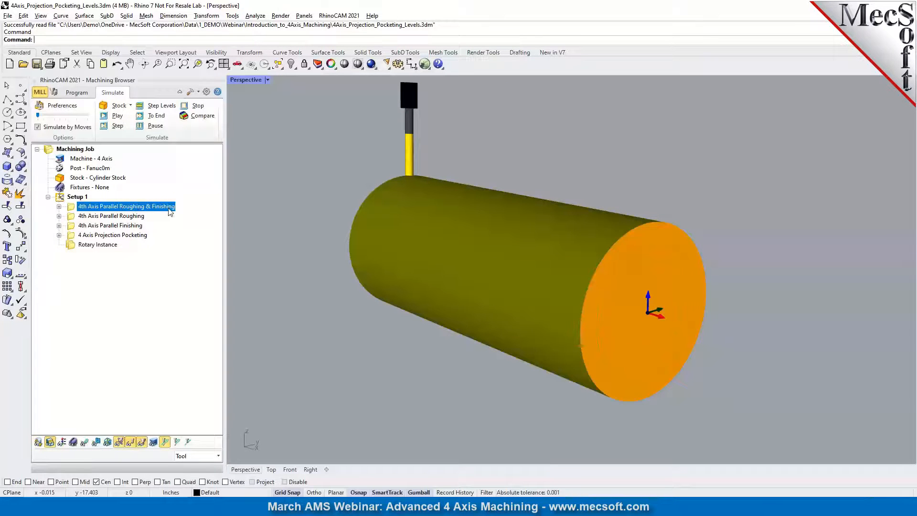
Display the 4th Axis Parallel Roughing toolpath and view the shank region of the fluted part from the side.
left_click(80, 93)
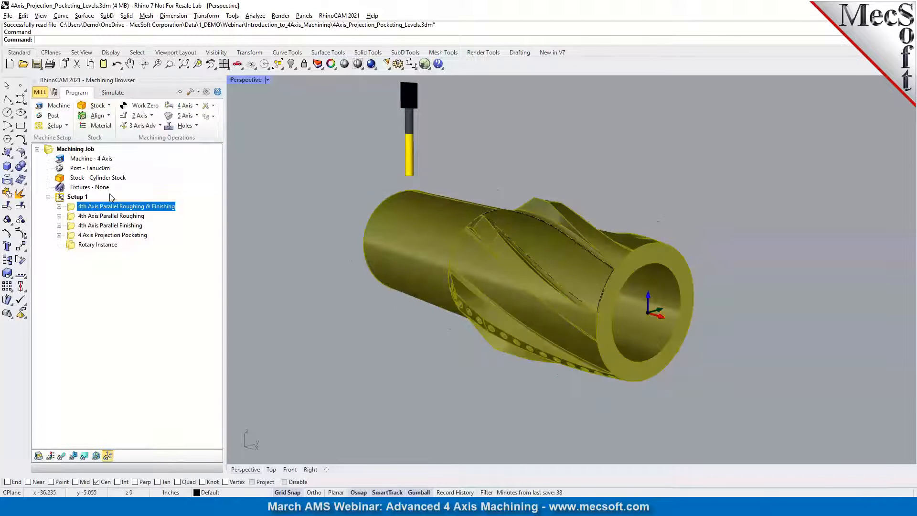
left_click(111, 215)
left_click(61, 455)
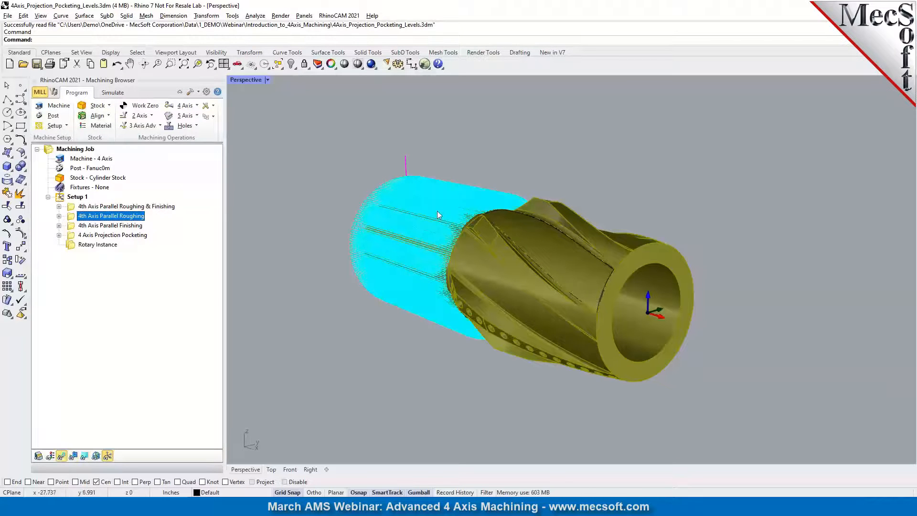
right_click_drag(492, 250, 625, 292)
Examine the axial containment, stock and step down control settings of the 4th Axis Parallel Roughing operation, and leave it without saving.
double_click(77, 225)
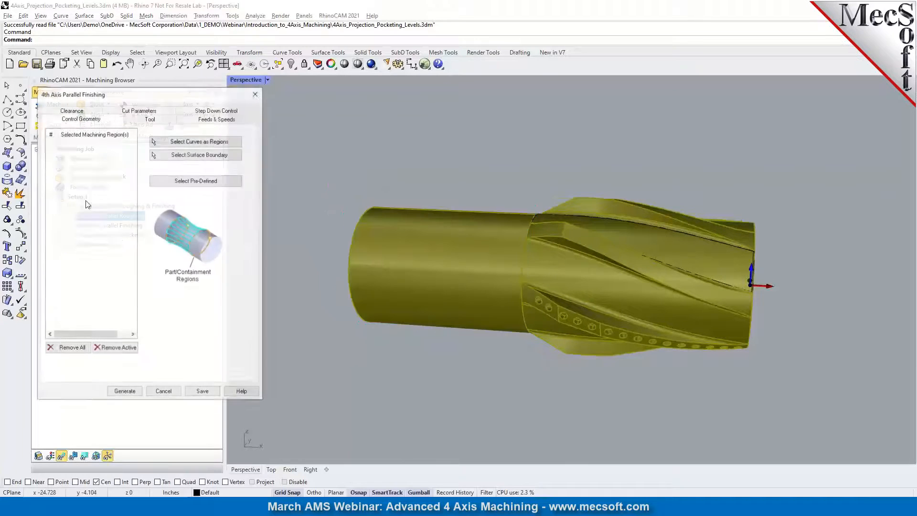
left_click(138, 118)
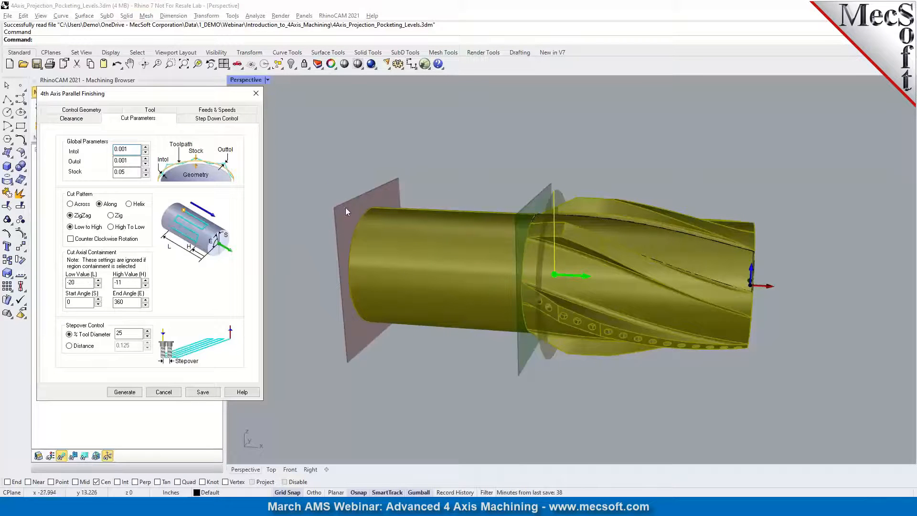
right_click_drag(491, 231, 450, 230)
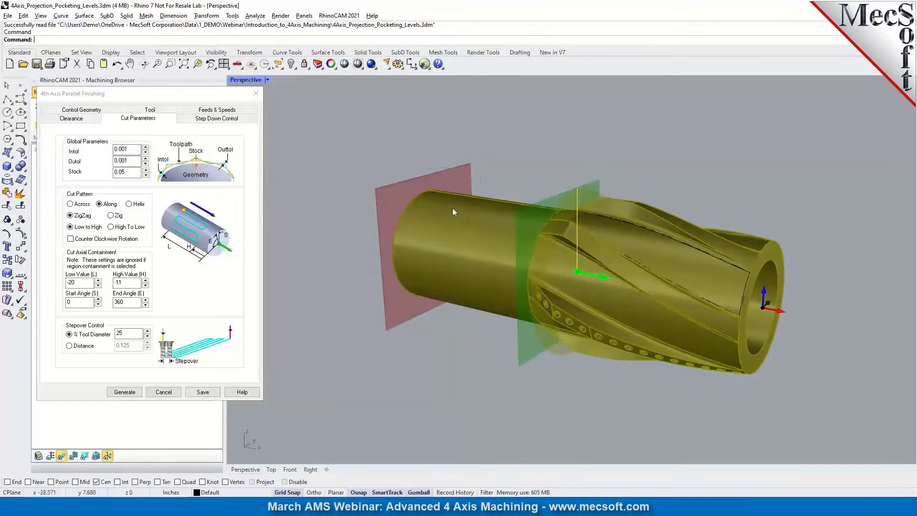
mouse_move(126, 175)
left_click(222, 119)
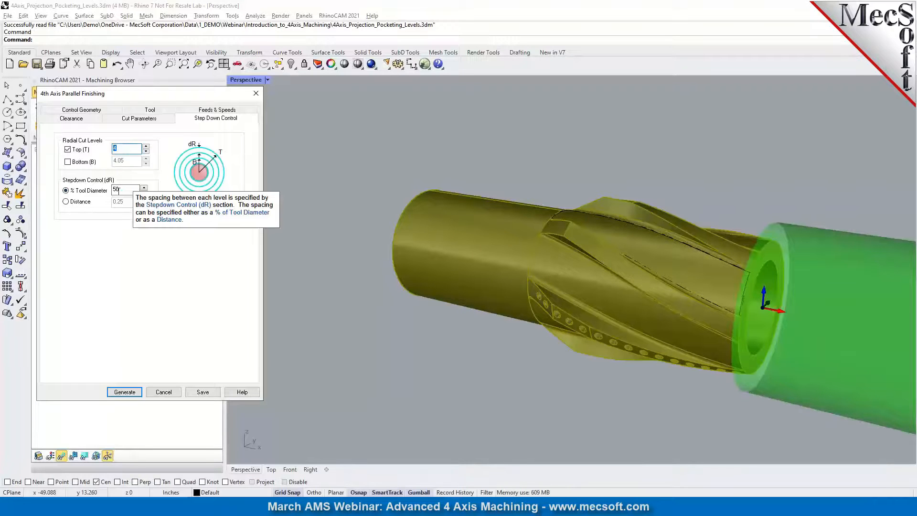
left_click(161, 393)
Simulate the 4th Axis Parallel Roughing operation and return to programming.
left_click(112, 93)
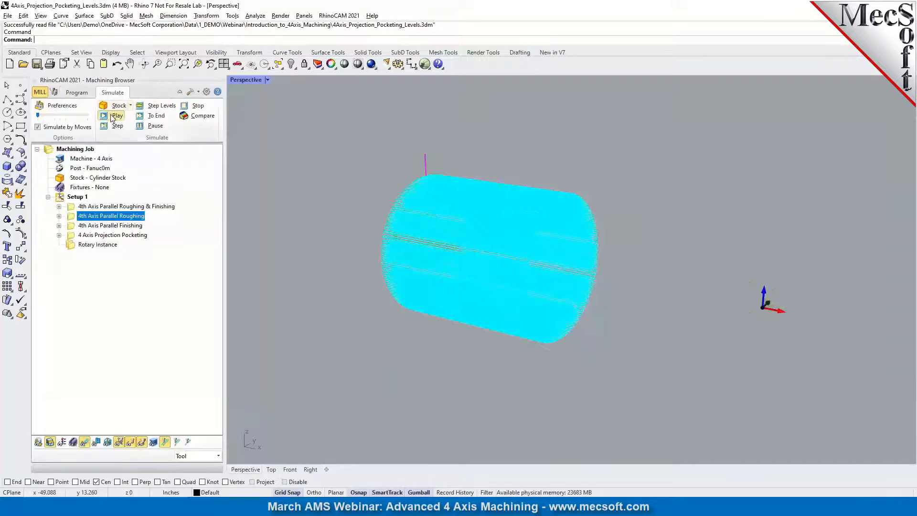
left_click(115, 116)
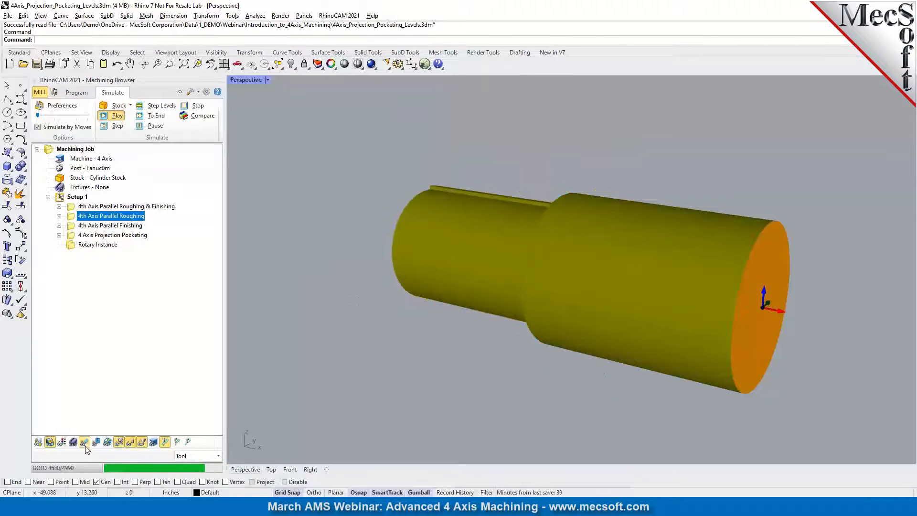
left_click(82, 94)
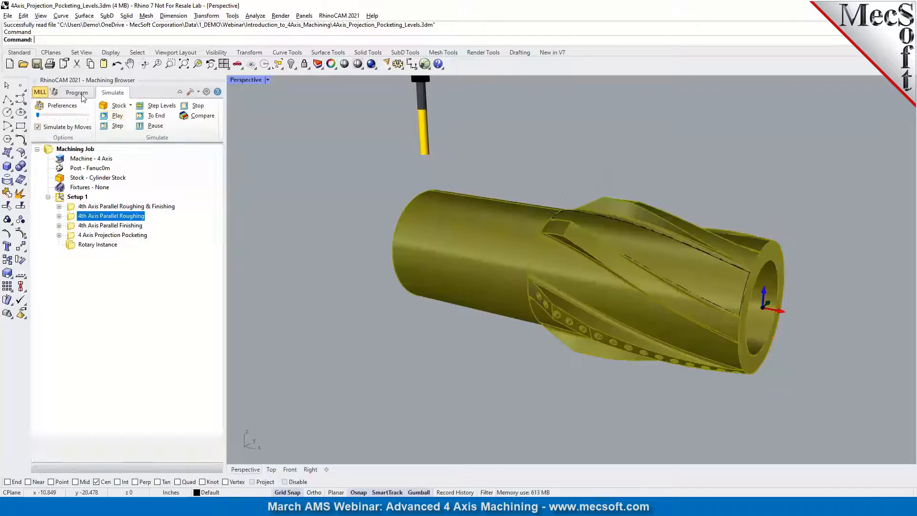
Examine the toolpath, cut parameters and step down control of the 4th Axis Parallel Finishing operation, and leave it without saving.
left_click(114, 224)
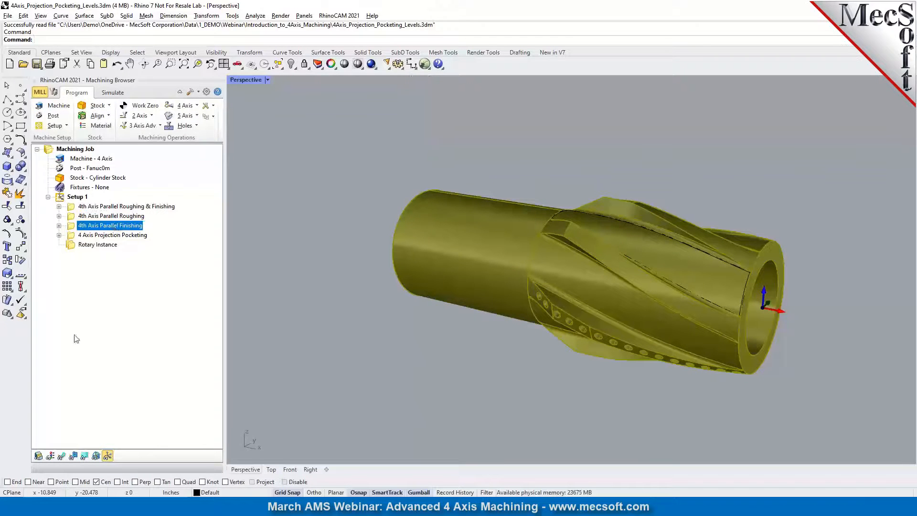
left_click(61, 455)
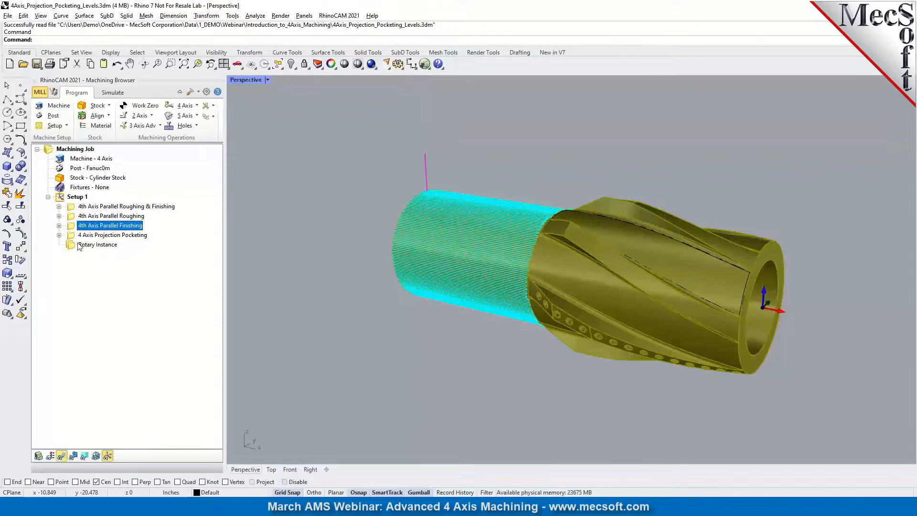
double_click(70, 227)
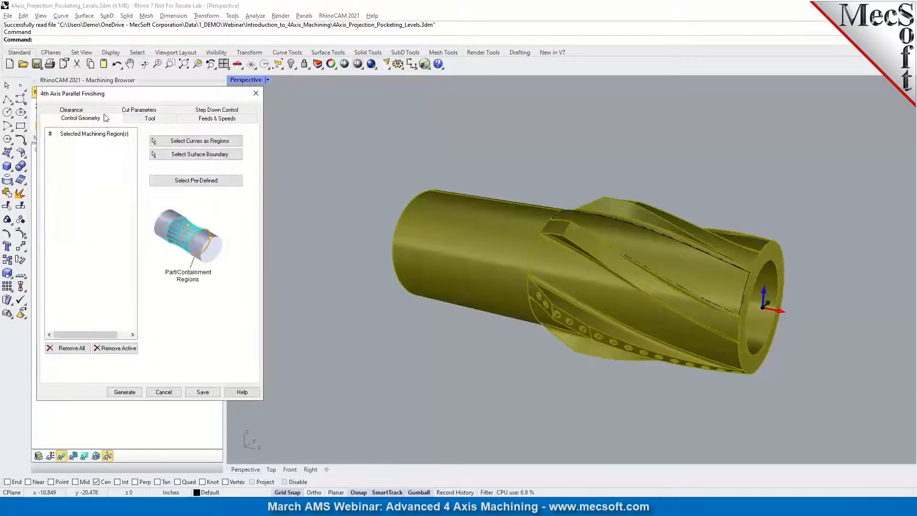
left_click(121, 111)
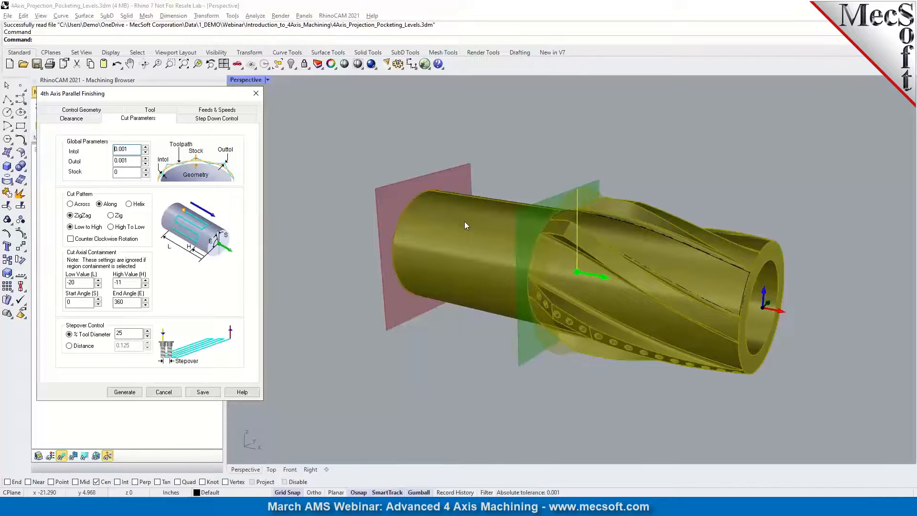
left_click(202, 120)
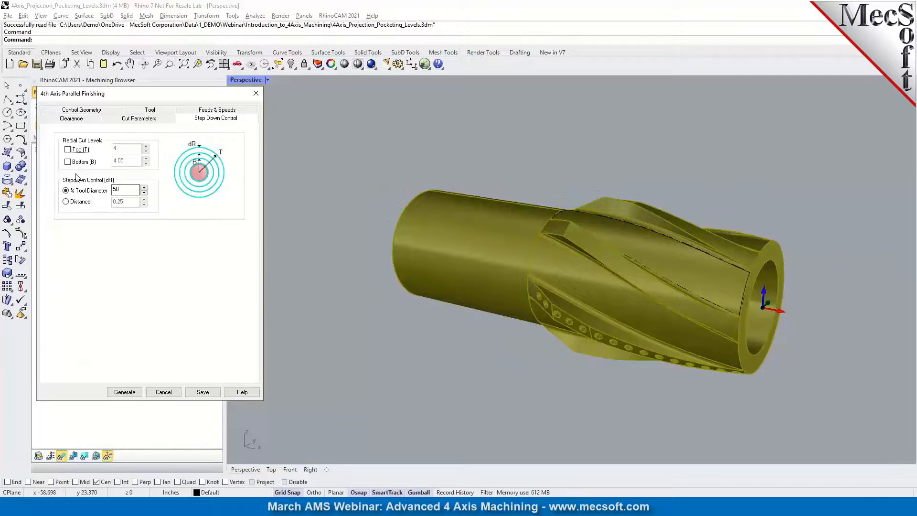
left_click(165, 392)
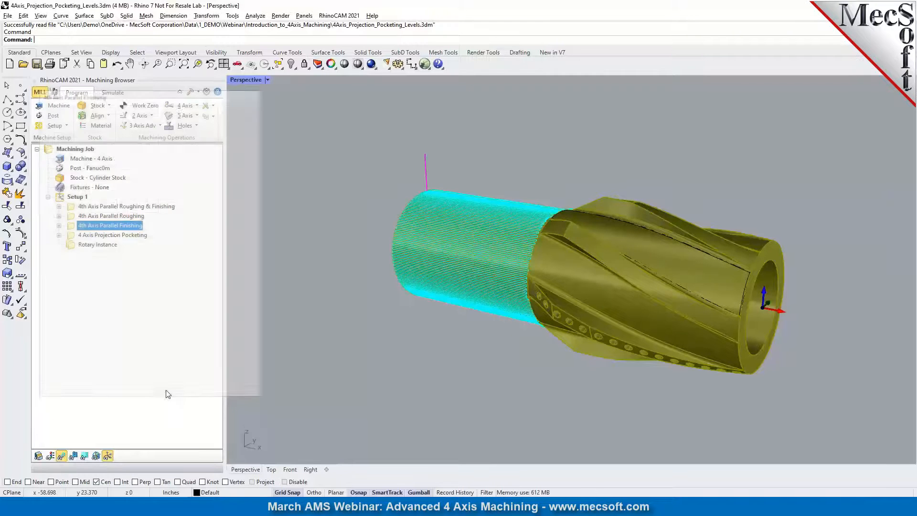
Simulate the 4th Axis Parallel Finishing operation and return to programming.
left_click(114, 93)
left_click(115, 116)
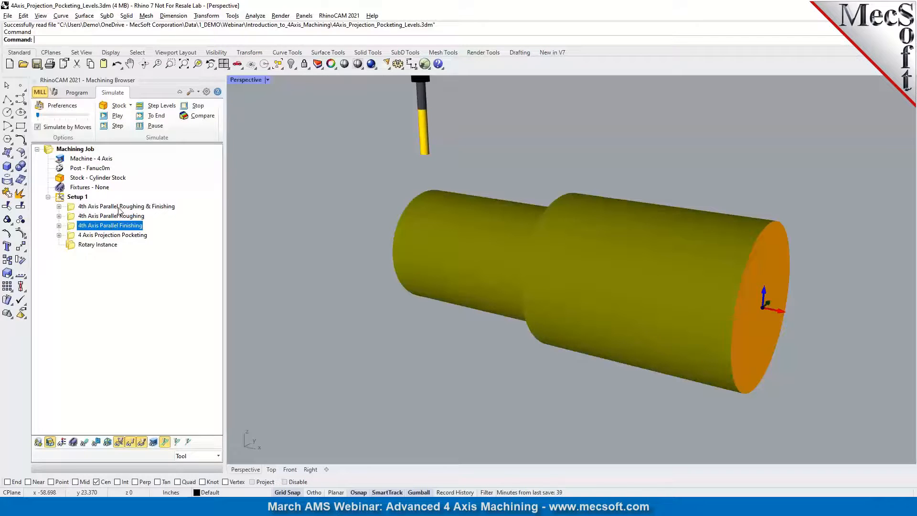
left_click(74, 94)
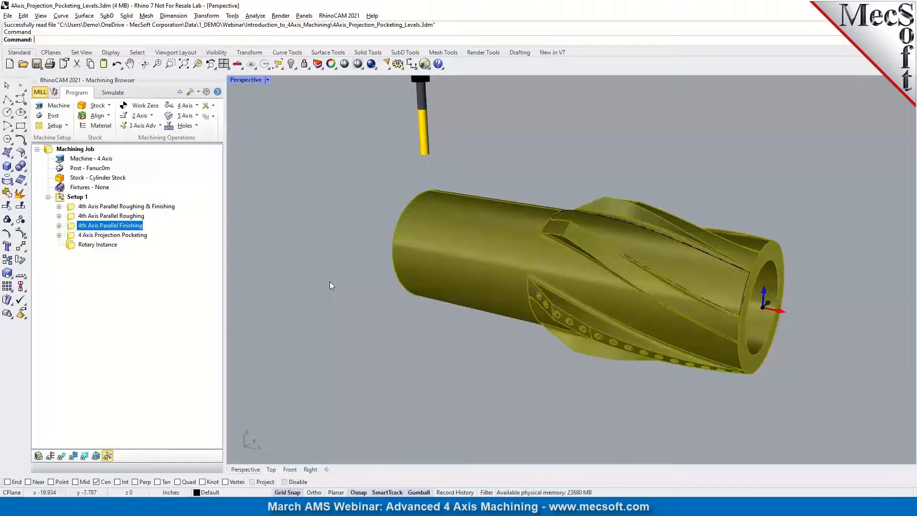
Inspect the fluted pocket areas of the part and find Projection Pocketing among the available 4 Axis methods.
scroll(764, 220, "up", 4)
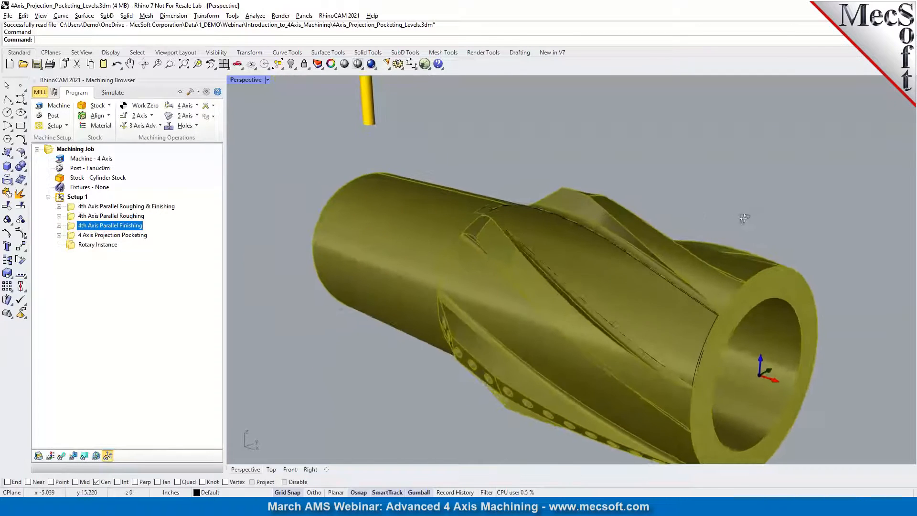
scroll(744, 218, "down", 4)
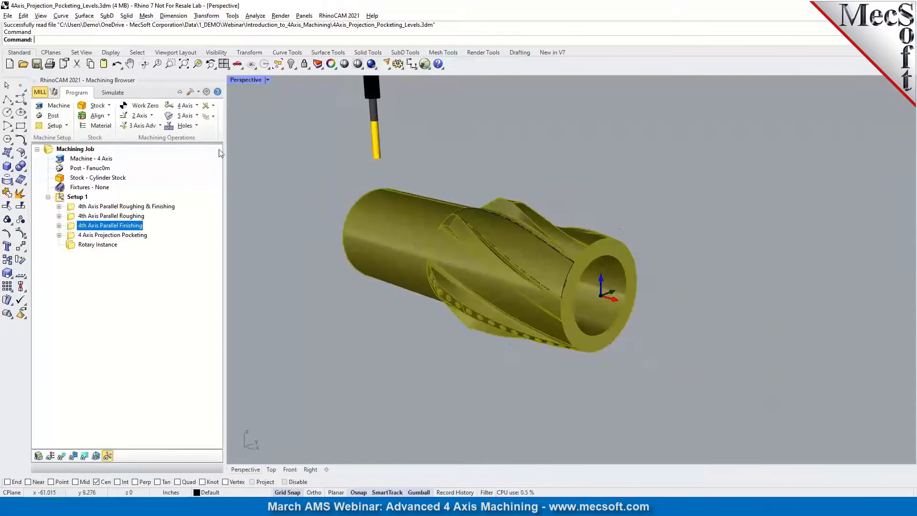
left_click(197, 105)
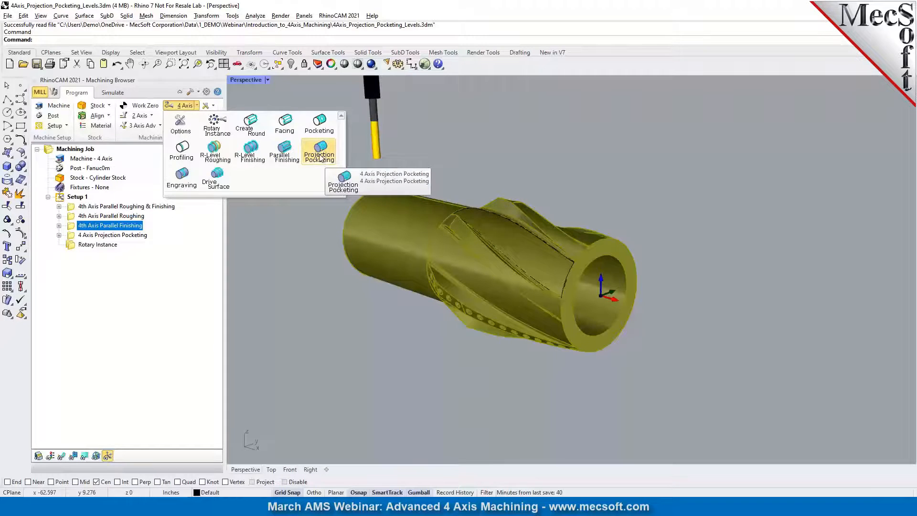
left_click(575, 157)
scroll(643, 210, "up", 2)
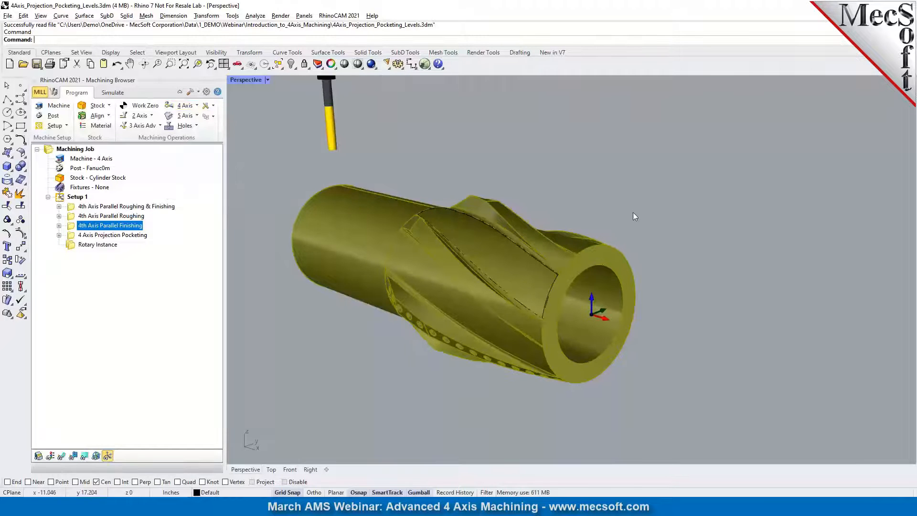
Examine the control geometry, tool and clearance settings of the 4 Axis Projection Pocketing operation.
double_click(72, 234)
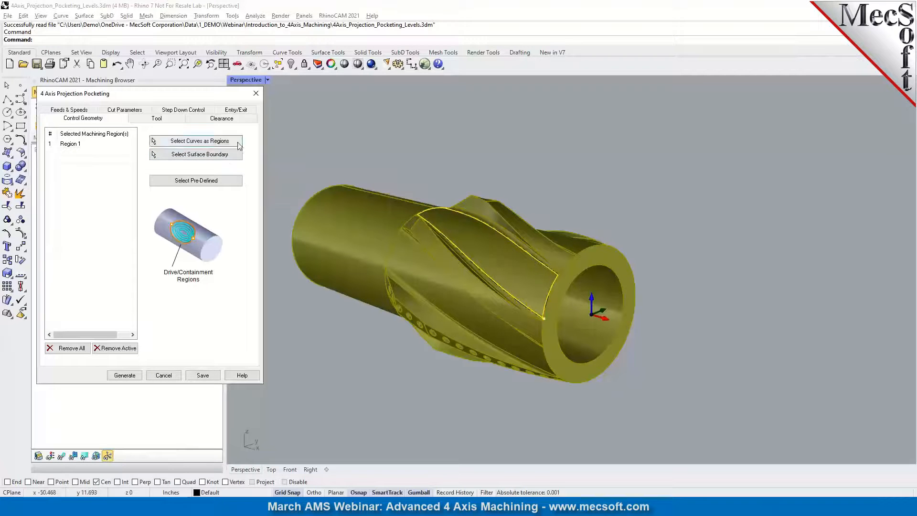
left_click(168, 119)
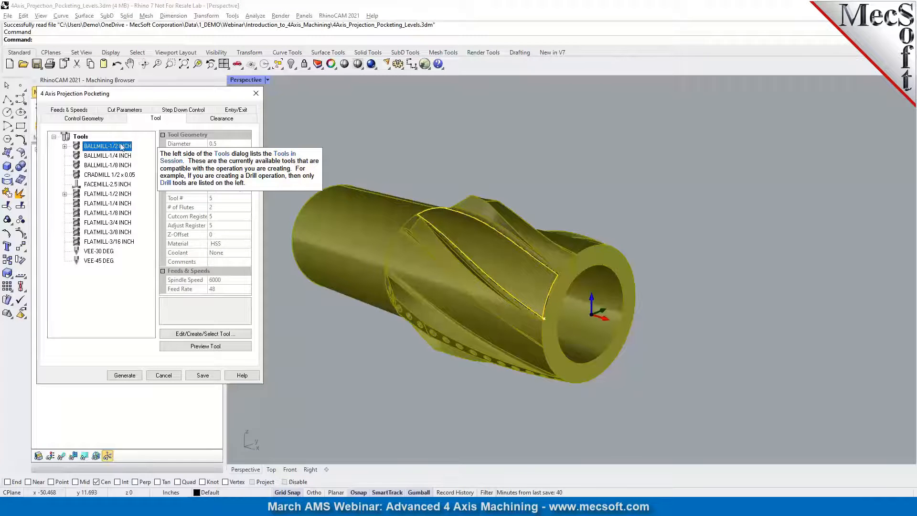
left_click(205, 123)
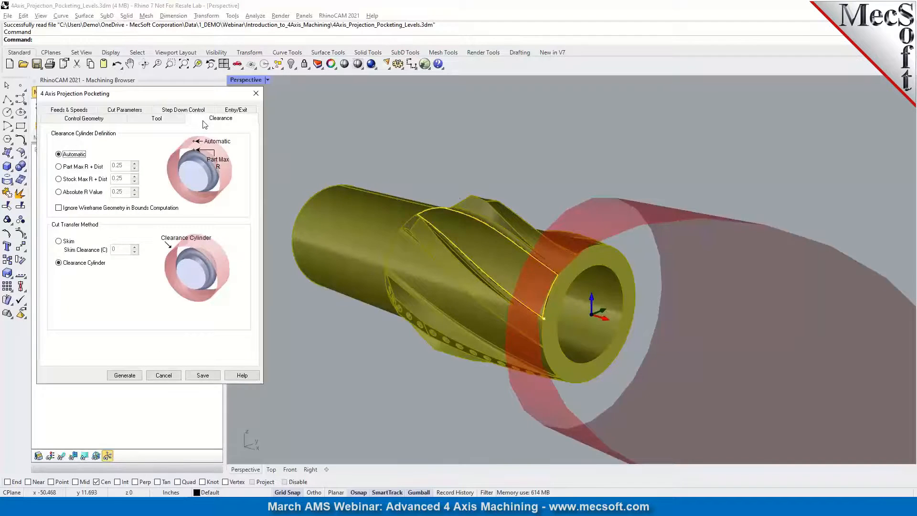
right_click_drag(526, 188, 613, 191)
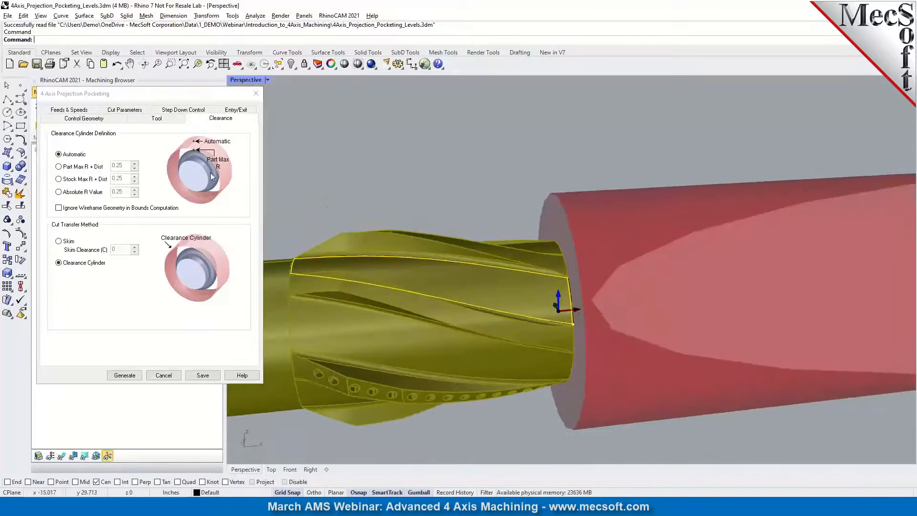
Examine the cut pattern, pocket start point, stepover and radial step-down settings of the 4 Axis Projection Pocketing operation.
left_click(124, 111)
right_click_drag(529, 172, 466, 161)
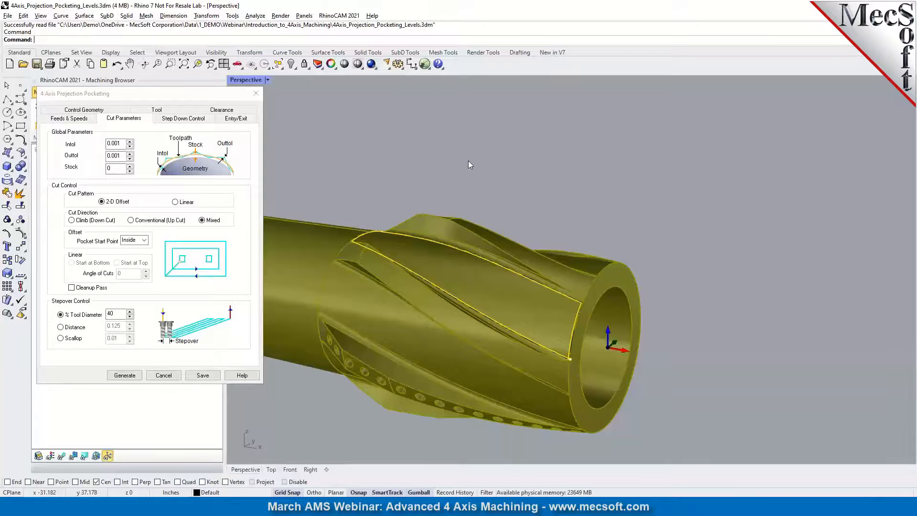
mouse_move(529, 210)
right_mouse_down()
mouse_move(534, 203)
mouse_move(528, 212)
right_mouse_up()
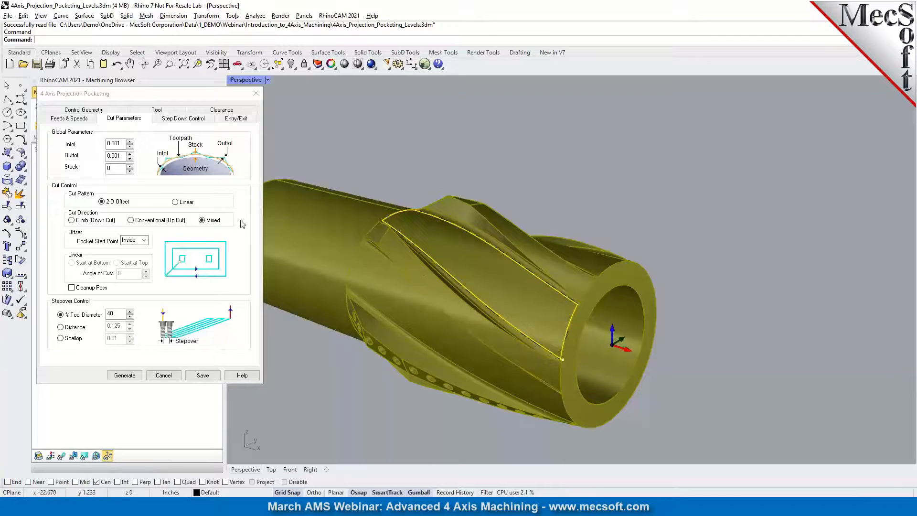
mouse_move(177, 204)
mouse_move(146, 245)
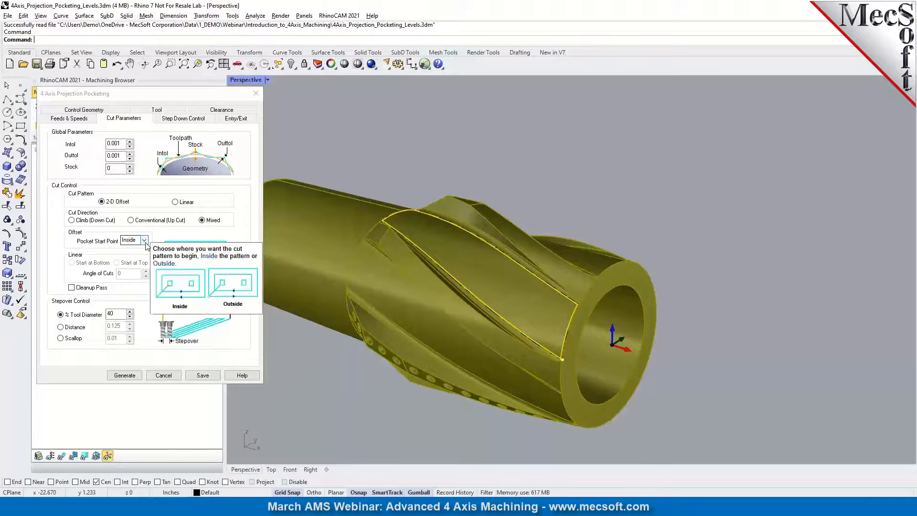
mouse_move(118, 313)
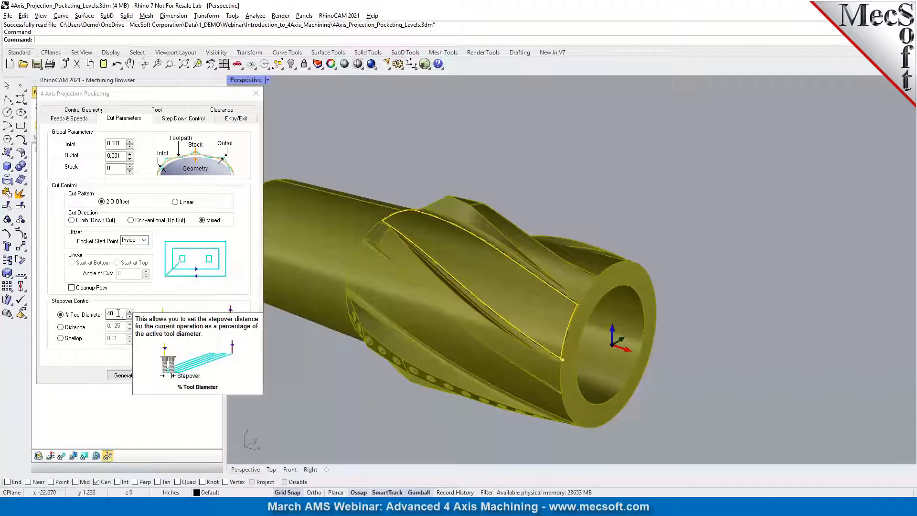
left_click(185, 119)
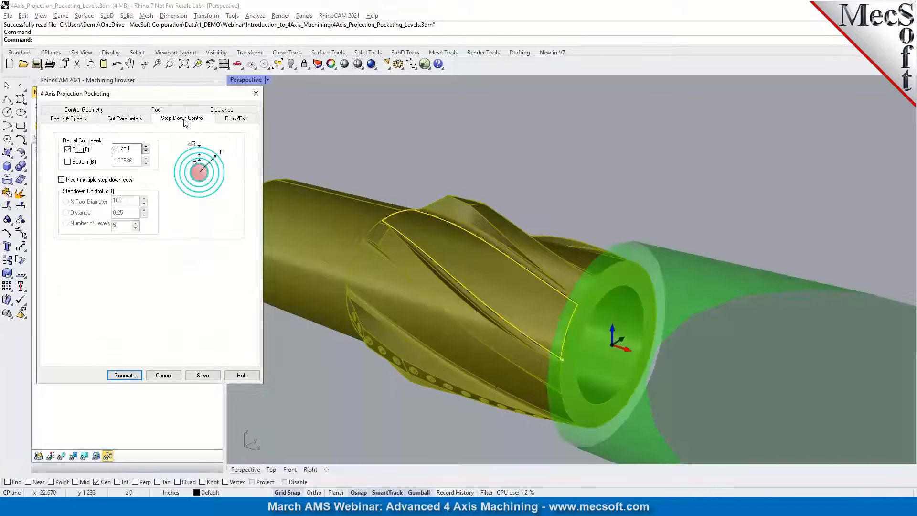
left_click(137, 121)
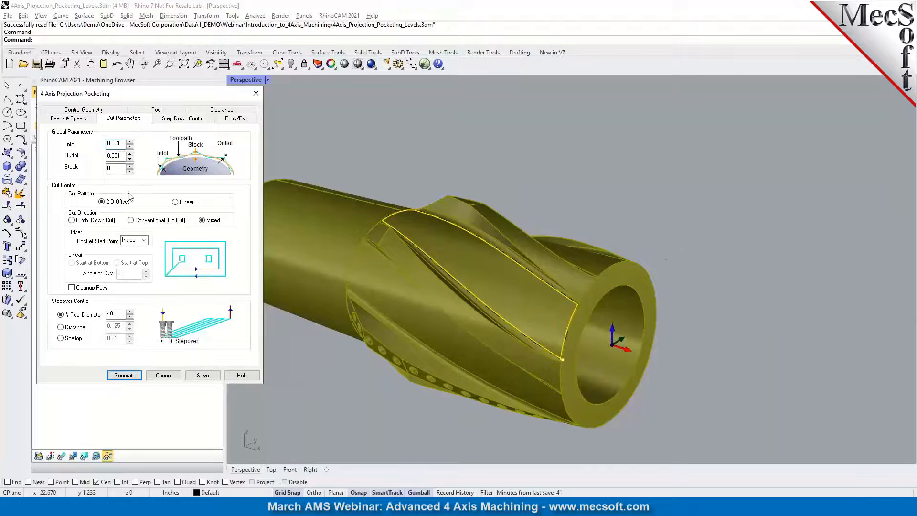
Generate the 4 Axis Projection Pocketing operation and display its toolpath on the flute pocket.
left_click(126, 375)
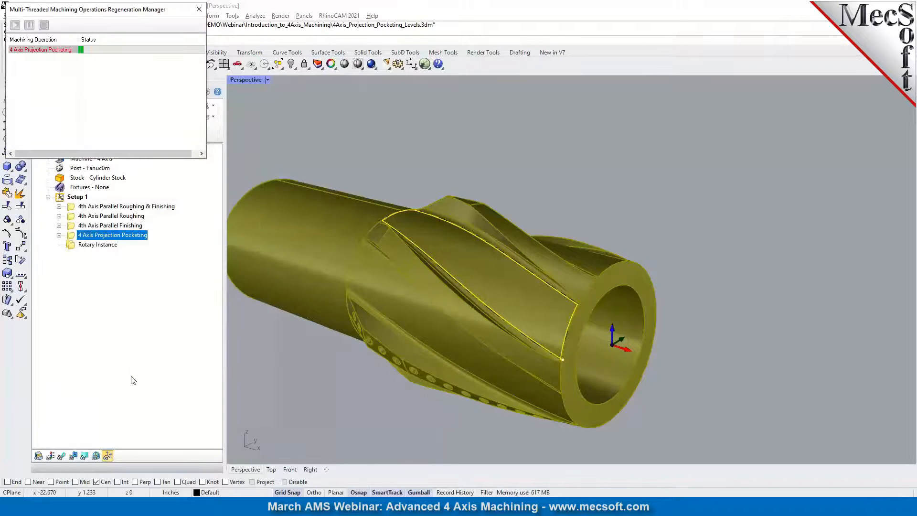
left_click(62, 456)
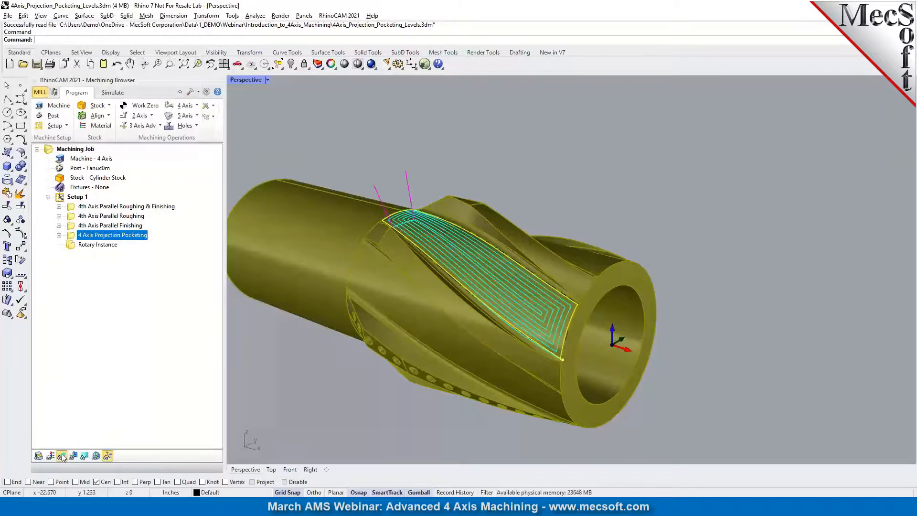
scroll(477, 257, "up", 5)
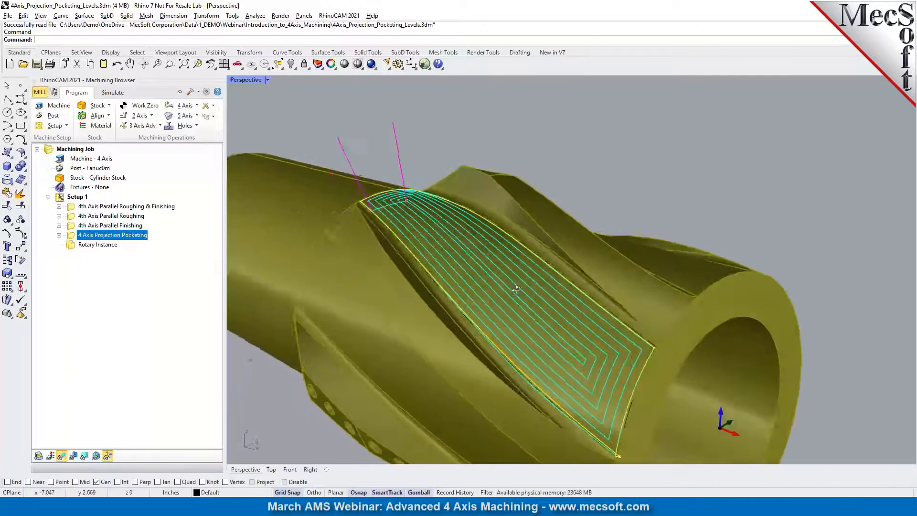
scroll(517, 289, "down", 6)
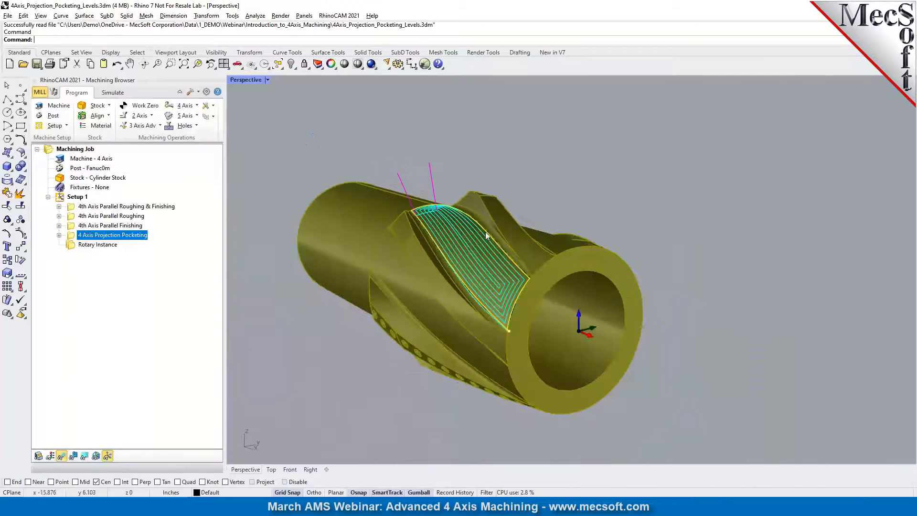
right_click_drag(525, 284, 430, 288)
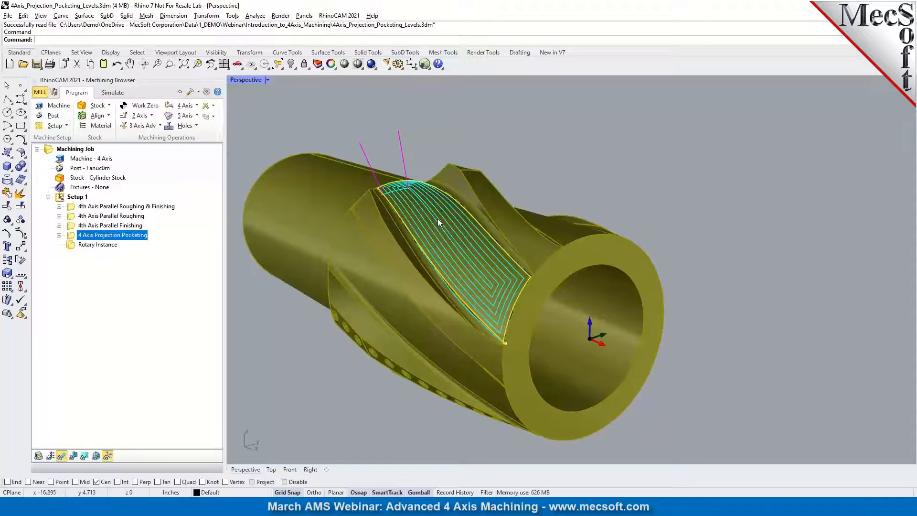
Enable multiple step-down cuts at 100% tool diameter in the 4 Axis Projection Pocketing operation, regenerate it and inspect the toolpath.
double_click(70, 239)
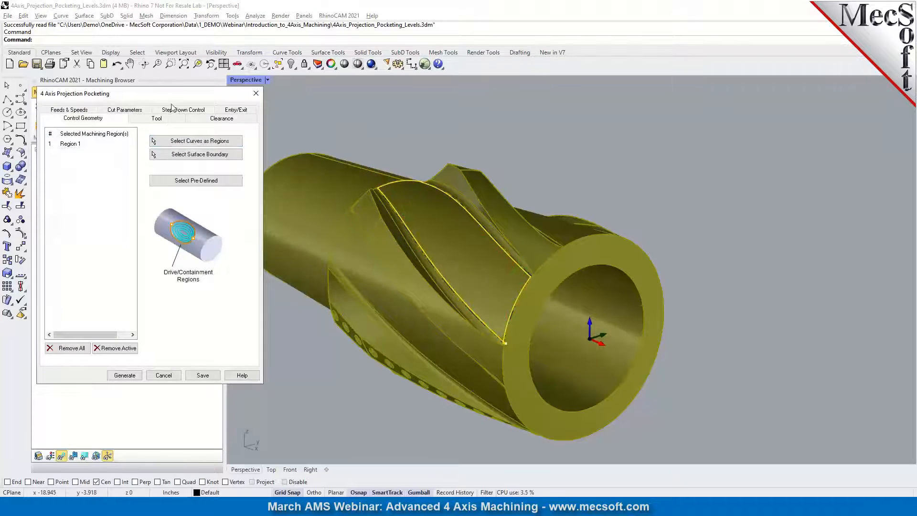
left_click(168, 113)
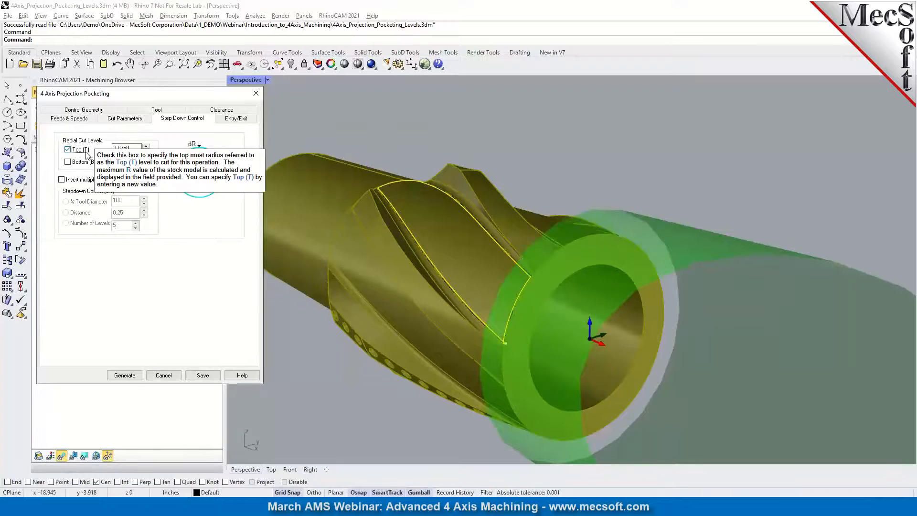
left_click(62, 180)
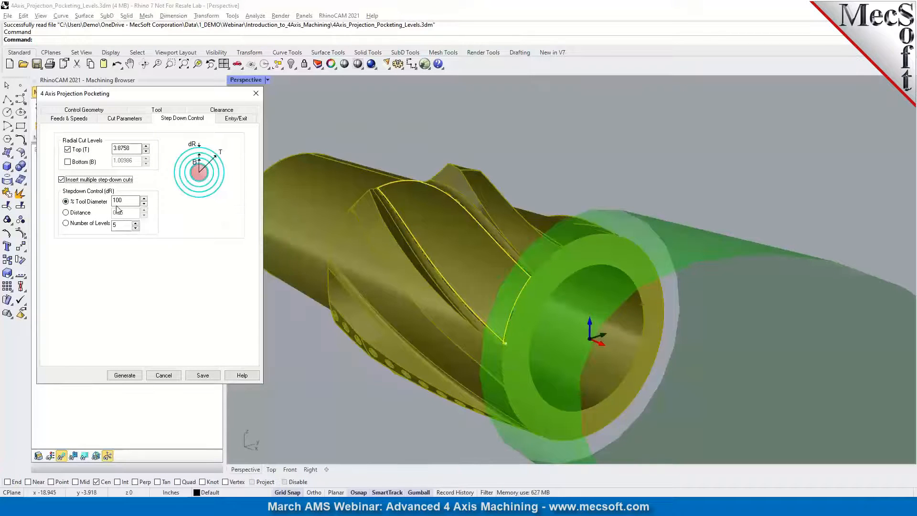
left_click(122, 378)
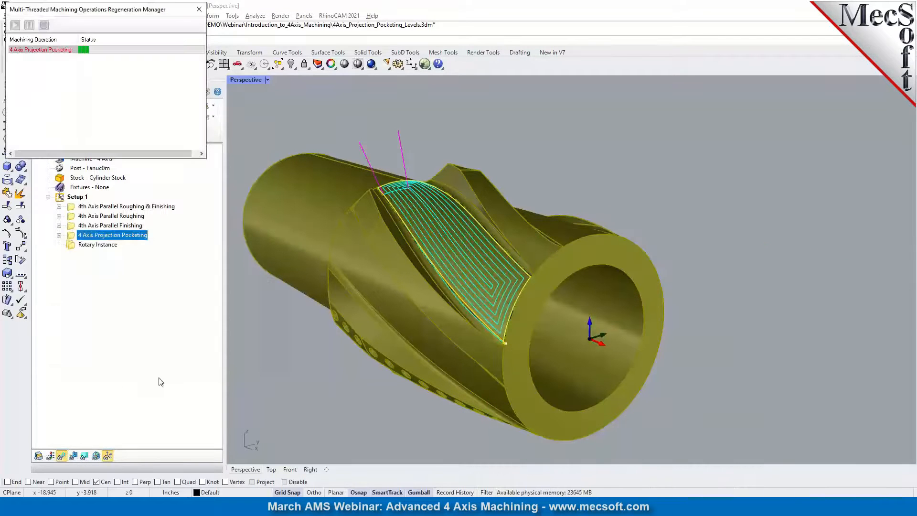
right_click_drag(351, 383, 453, 282)
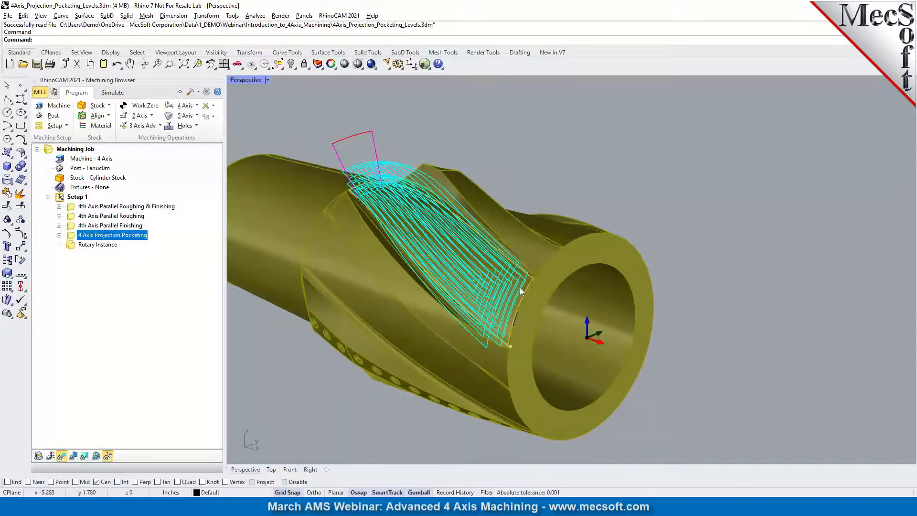
scroll(526, 294, "down", 2)
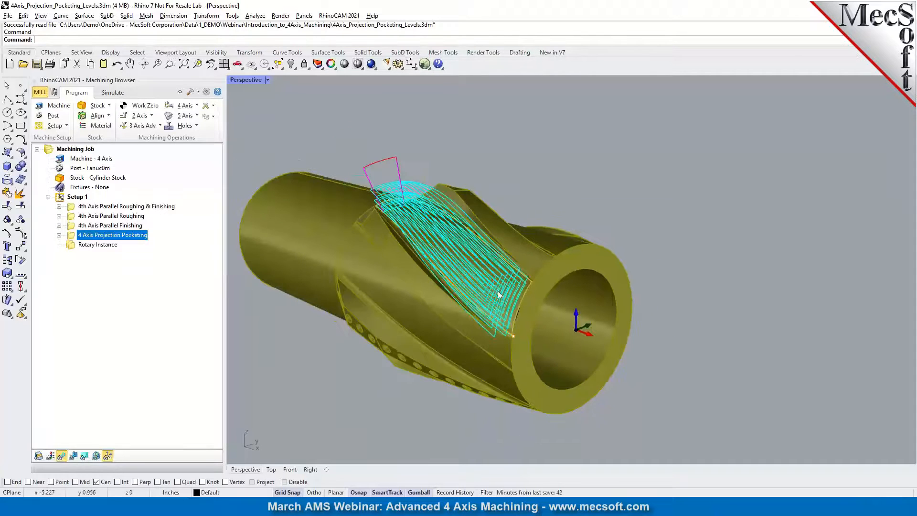
scroll(497, 291, "up", 2)
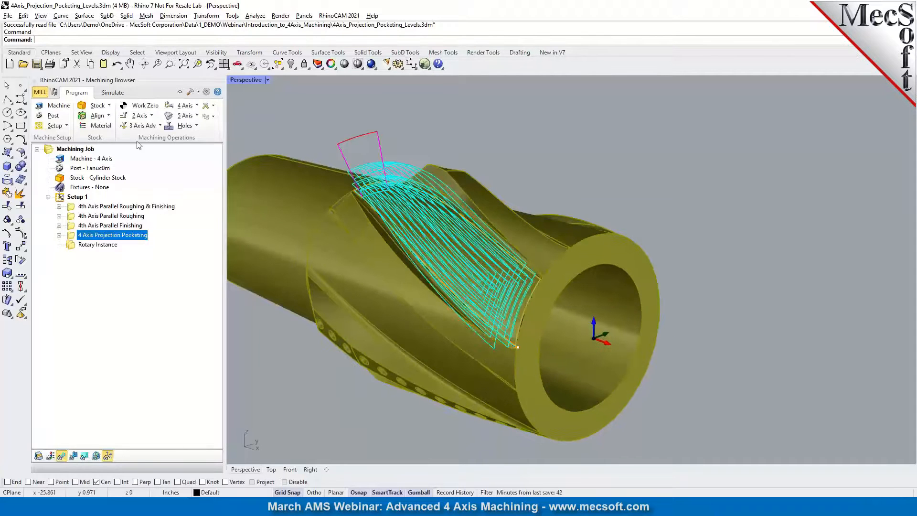
Simulate the 4 Axis Projection Pocketing operation at increased speed, inspect the cut pocket with the toolpath hidden, and return to programming.
left_click(112, 93)
left_click(86, 127)
left_click(105, 117)
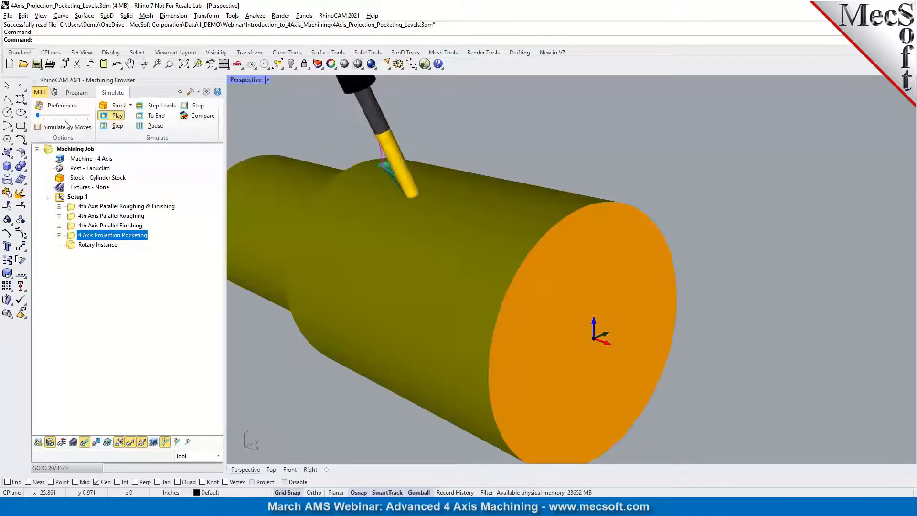
left_click_drag(42, 116, 63, 121)
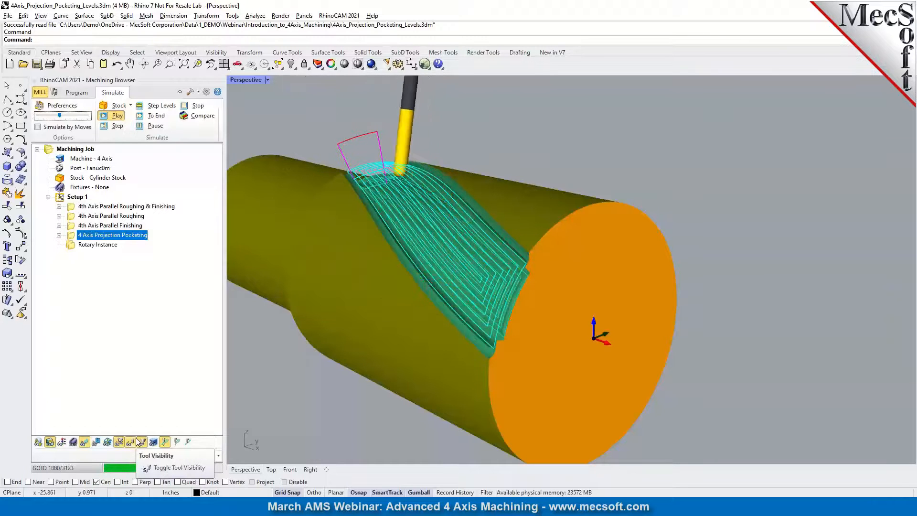
left_click(84, 444)
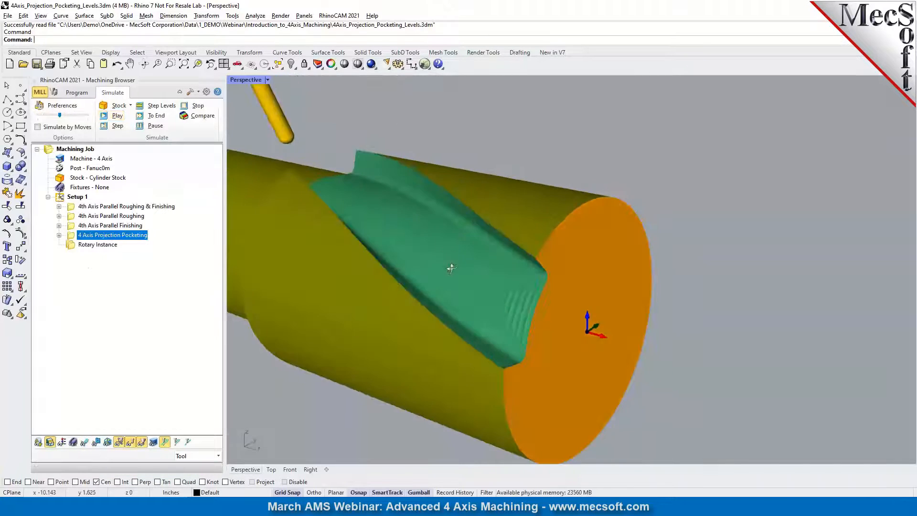
scroll(513, 260, "down", 2)
scroll(513, 260, "down", 1)
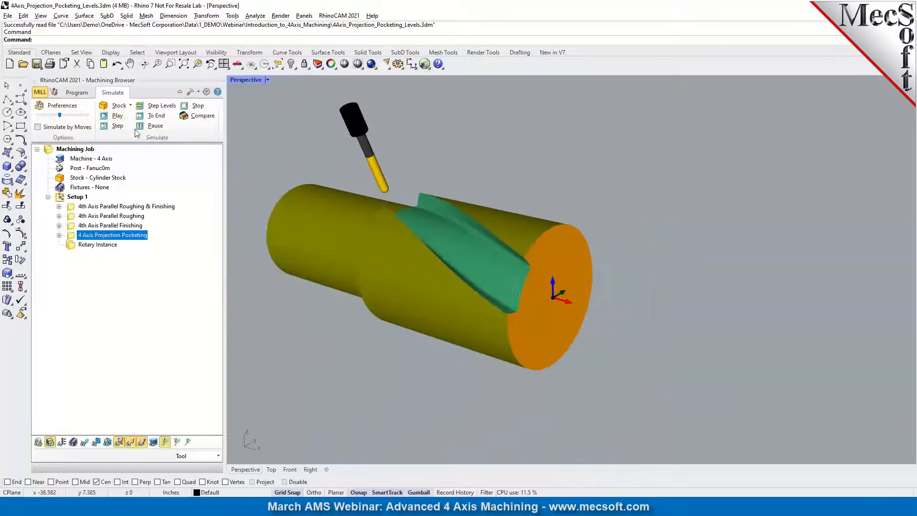
left_click(78, 93)
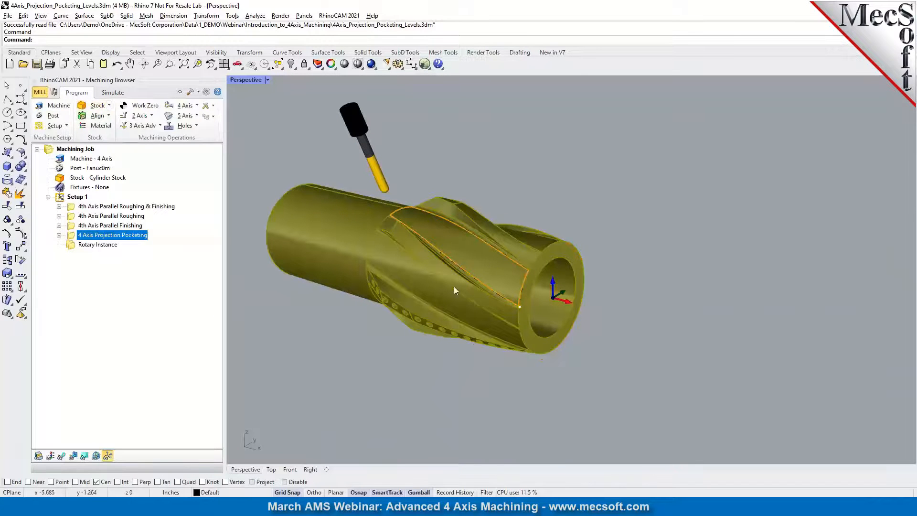
Generate the Rotary Instance operation with a 60-degree counter clockwise table rotation increment and 5 table rotations.
right_click_drag(464, 351, 471, 312)
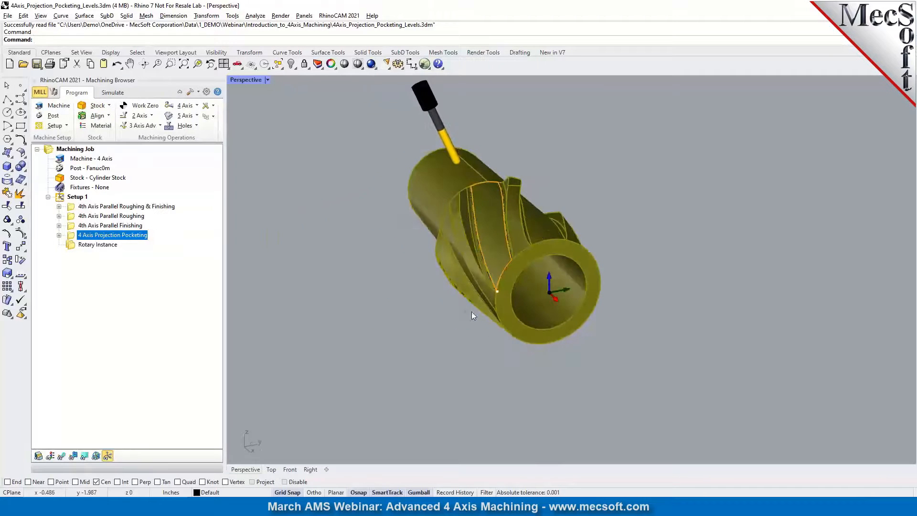
right_click_drag(553, 234, 501, 267)
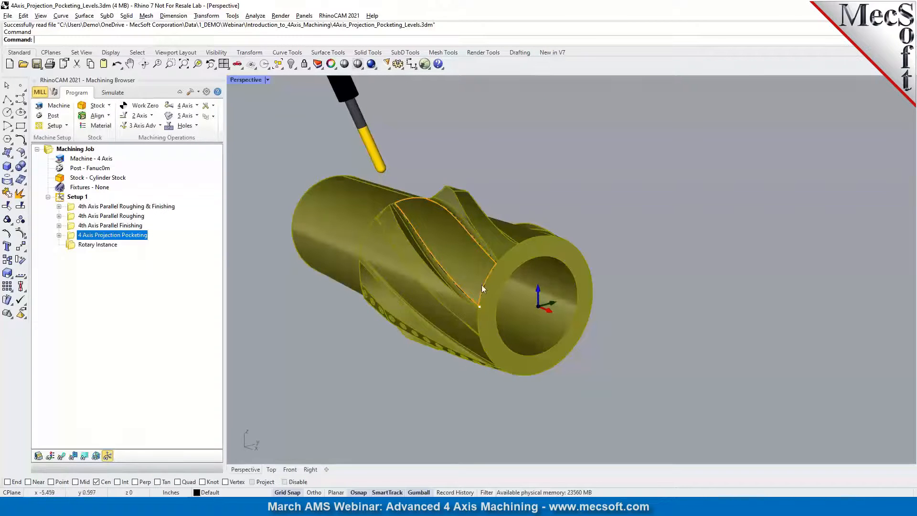
scroll(435, 289, "up", 3)
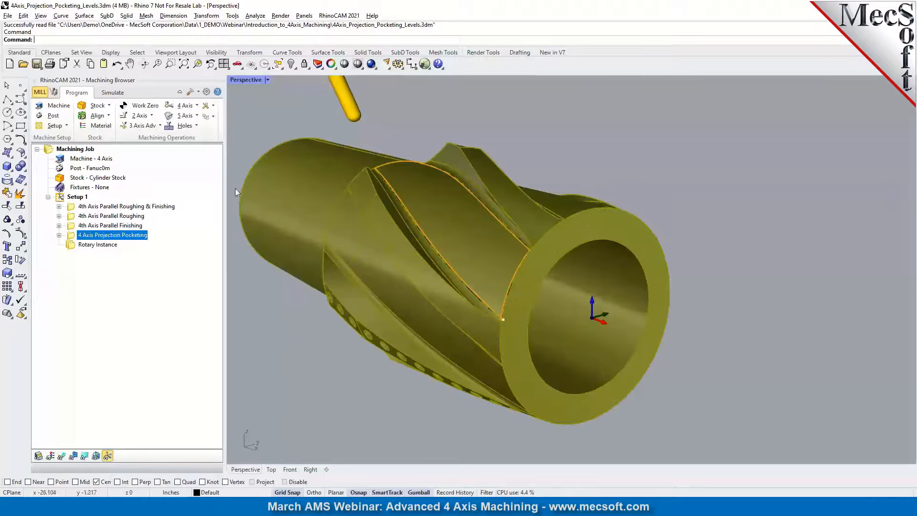
left_click(197, 106)
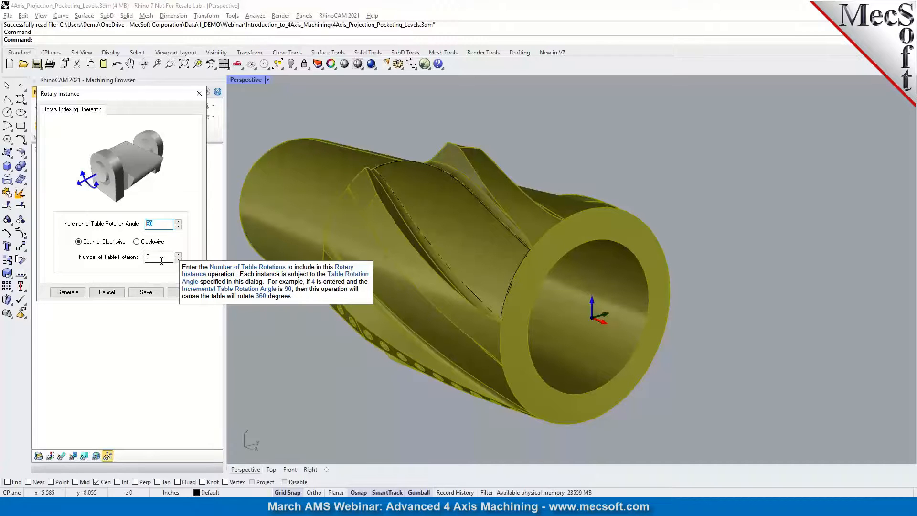
left_click(78, 293)
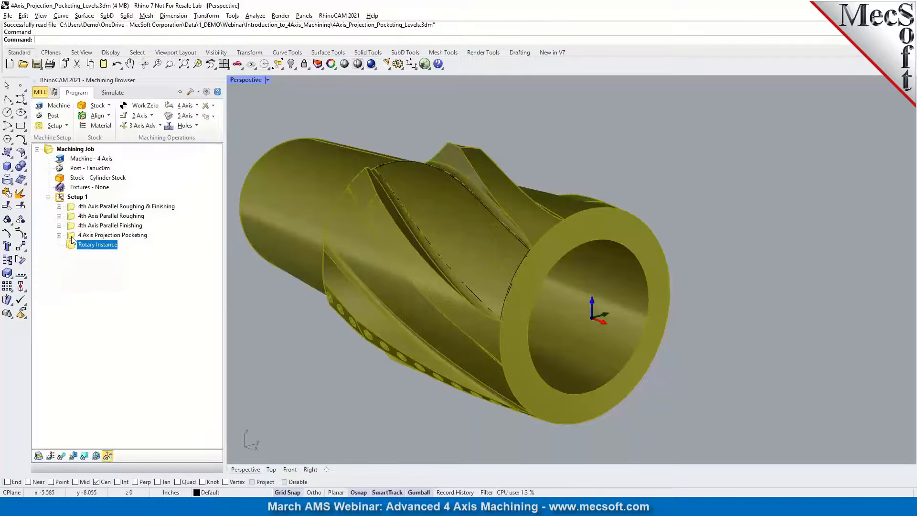
Move the 4 Axis Projection Pocketing operation inside the Rotary Instance group.
left_click(72, 237)
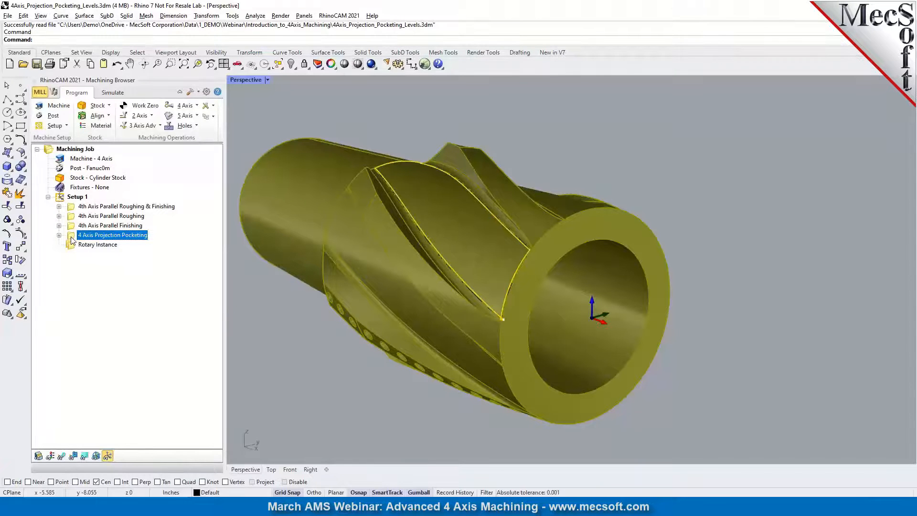
left_click(81, 245)
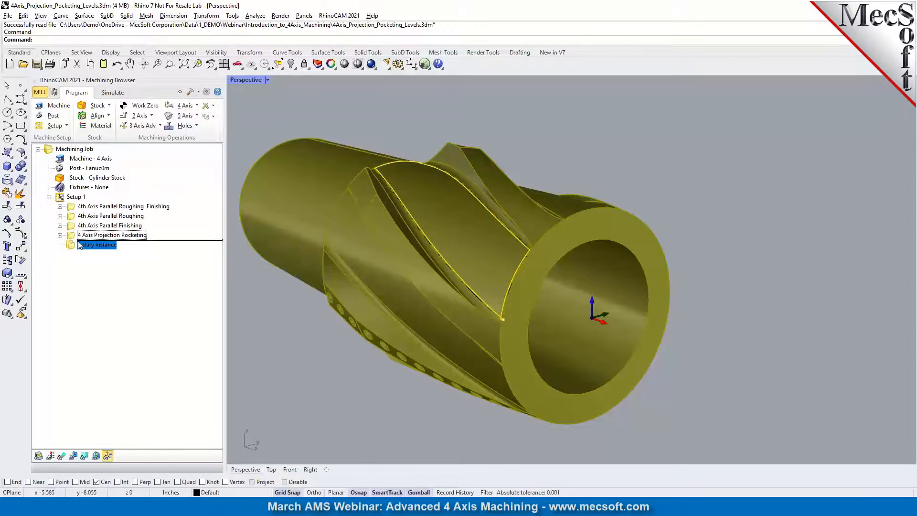
left_click_drag(81, 247, 81, 248)
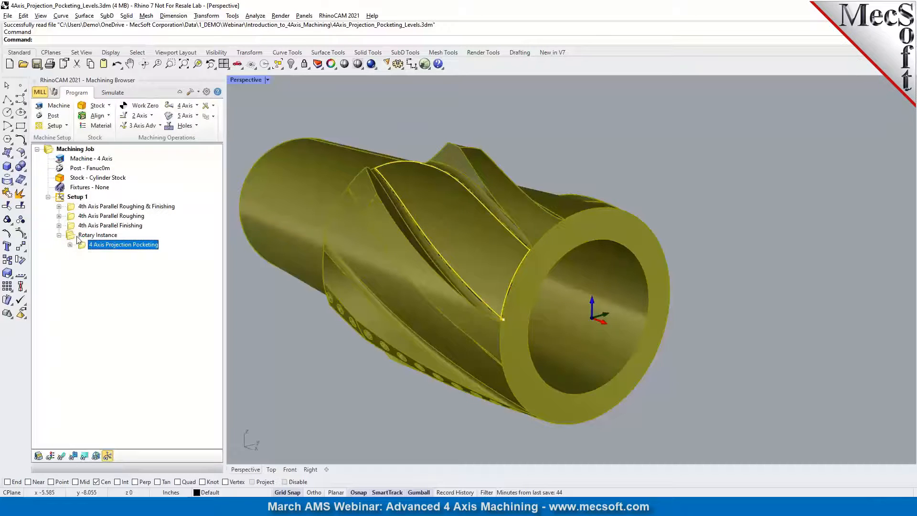
Display the toolpaths of the Rotary Instance and inspect the instanced pocketing passes around the whole part.
left_click(78, 235)
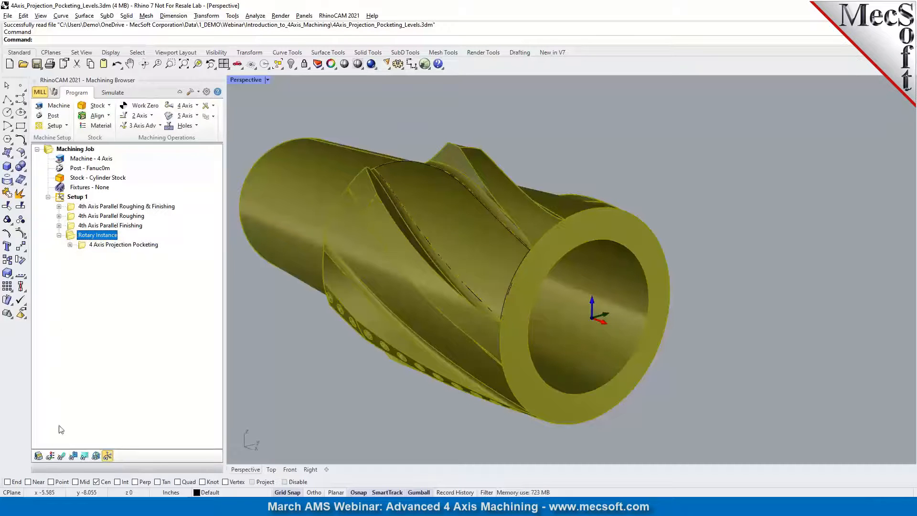
left_click(61, 455)
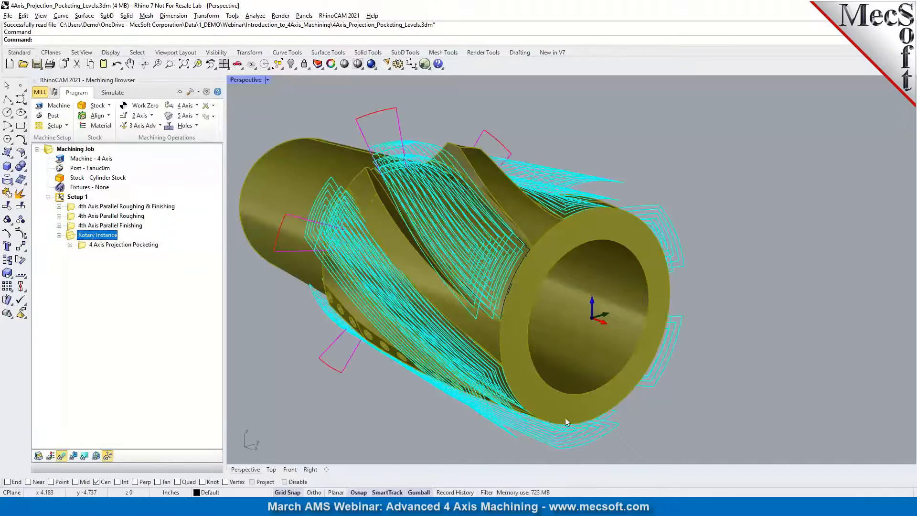
right_click_drag(653, 341, 574, 240)
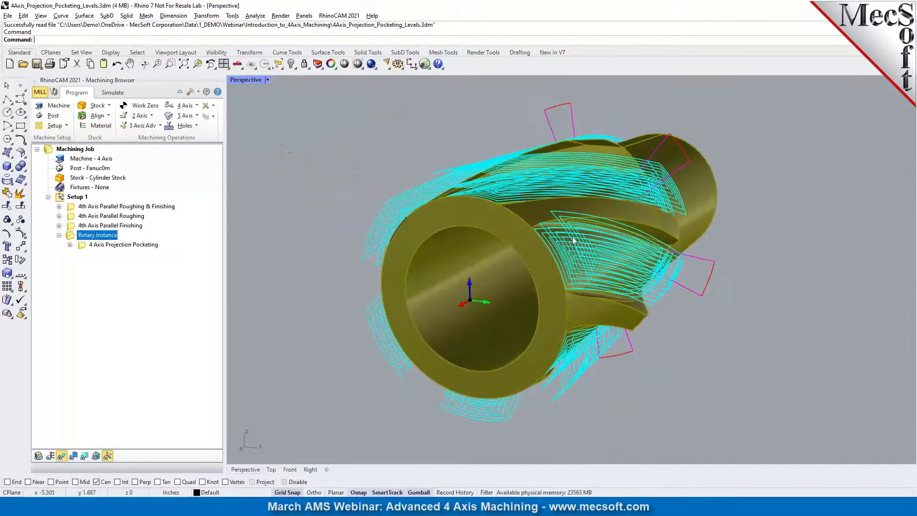
right_click_drag(429, 336, 437, 233)
scroll(437, 233, "down", 5)
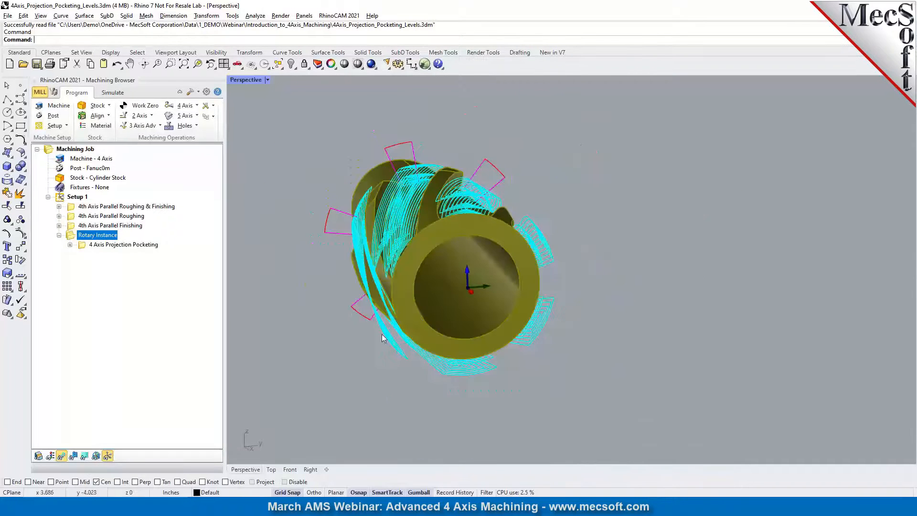
Simulate the Rotary Instance operation at increased speed and hide its toolpath while the cut is running.
right_click_drag(521, 311, 549, 296)
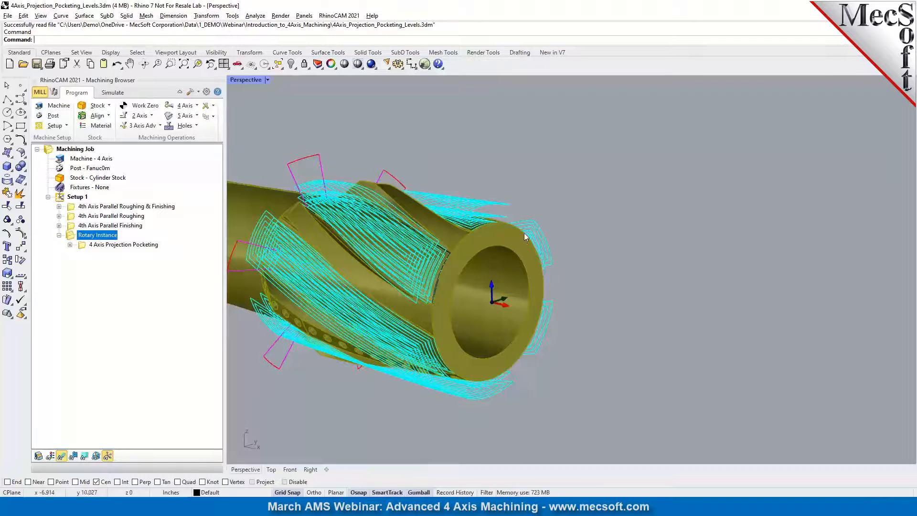
right_click_drag(540, 265, 593, 265)
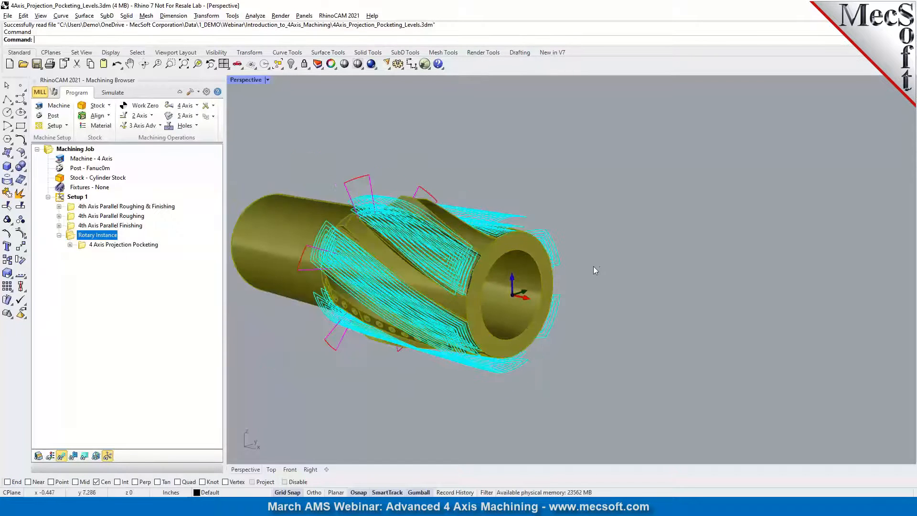
left_click(113, 93)
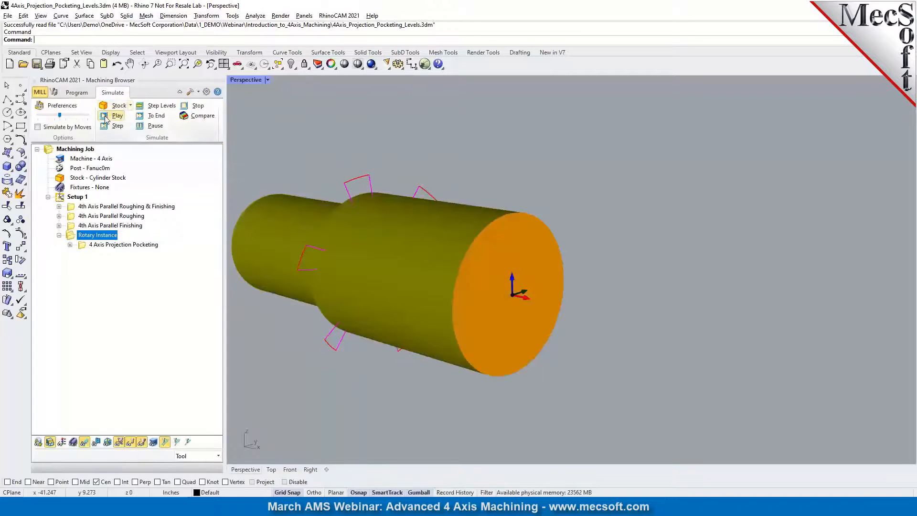
left_click(106, 117)
left_click_drag(59, 115, 77, 115)
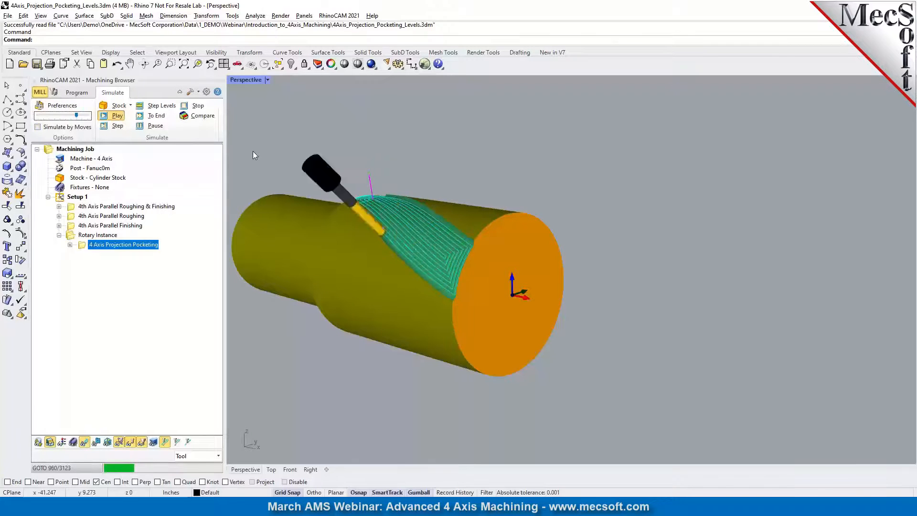
left_click(85, 441)
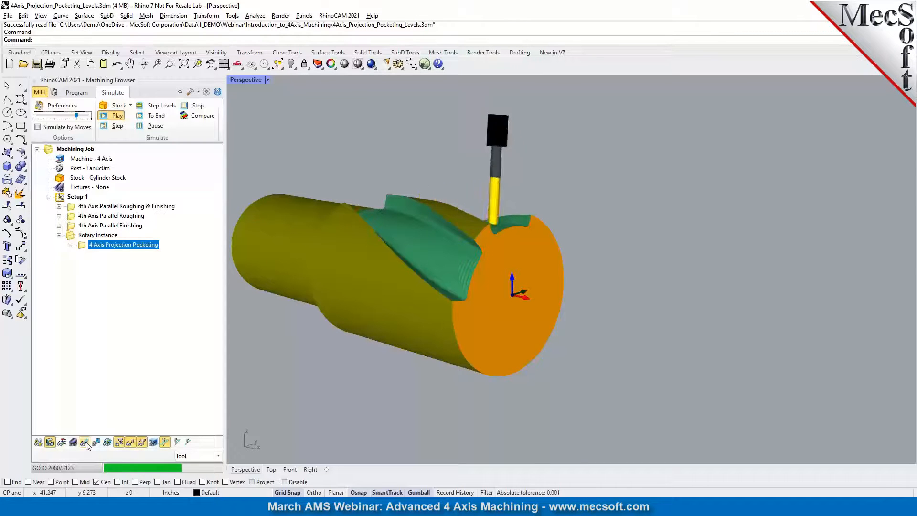
Raise the simulation speed to maximum, enable Simulate by Moves, and inspect the flutes being cut around the cylinder stock.
right_click_drag(684, 383, 591, 353)
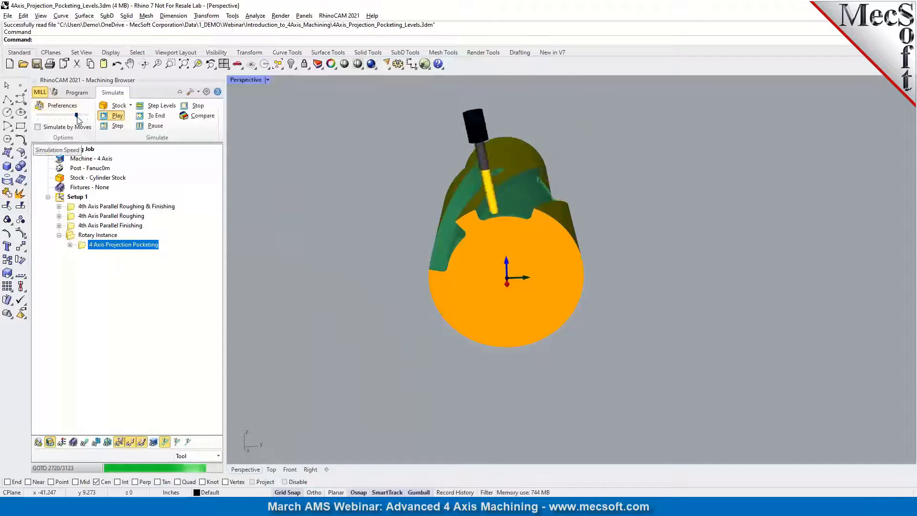
left_click_drag(77, 115, 88, 116)
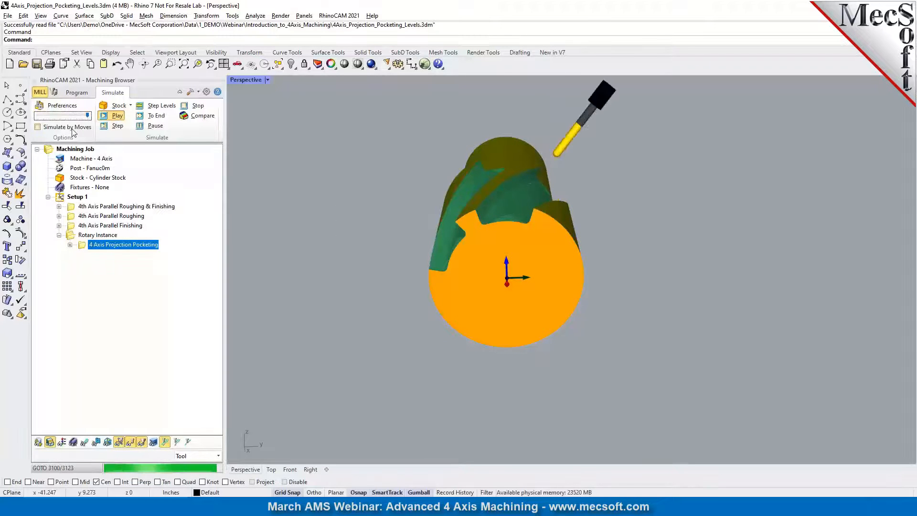
left_click(38, 127)
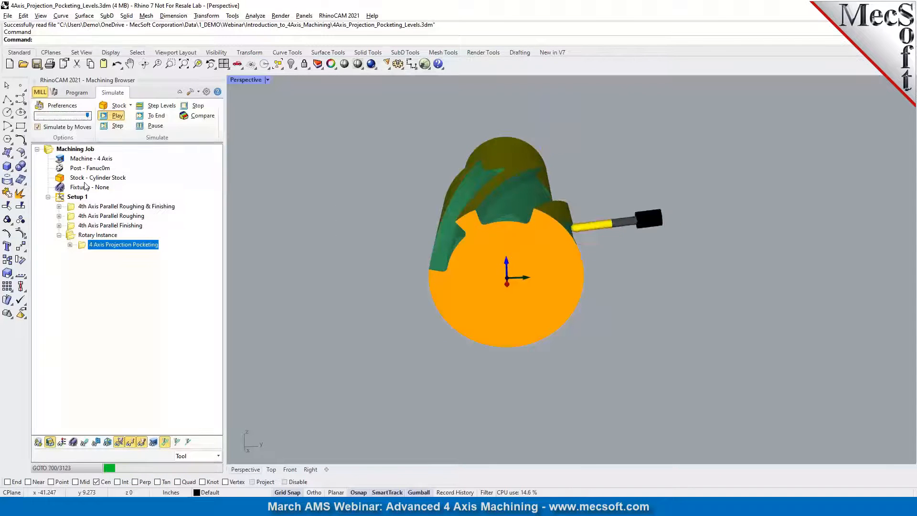
right_click_drag(598, 337, 573, 334)
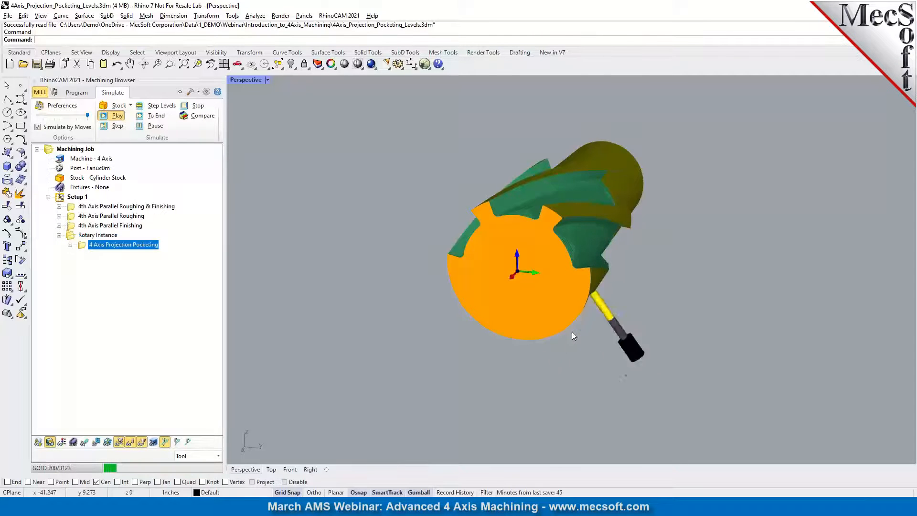
right_click_drag(514, 359, 526, 333)
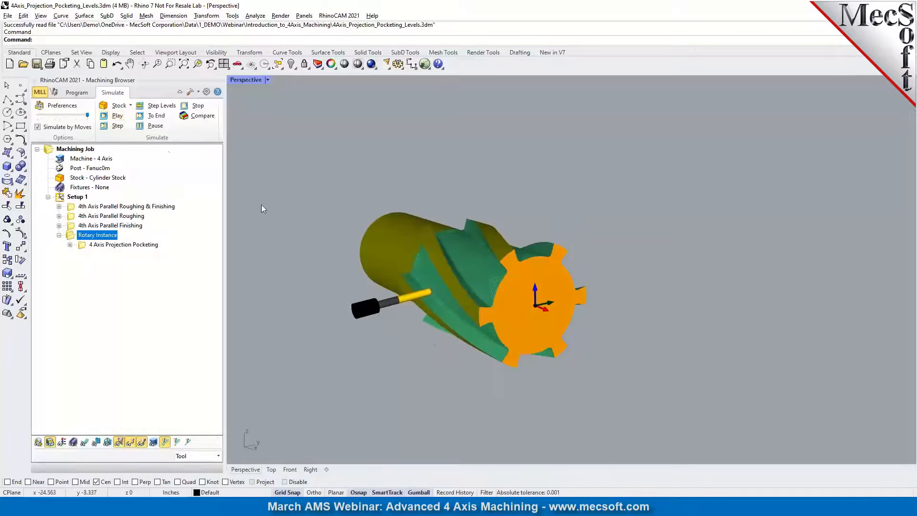
Post-process the whole Machining Job with the Fanuc0m post to 4Axis_Projection_Pocketing_Levels.nc on the Desktop.
left_click(71, 150)
right_click(70, 152)
left_click(80, 169)
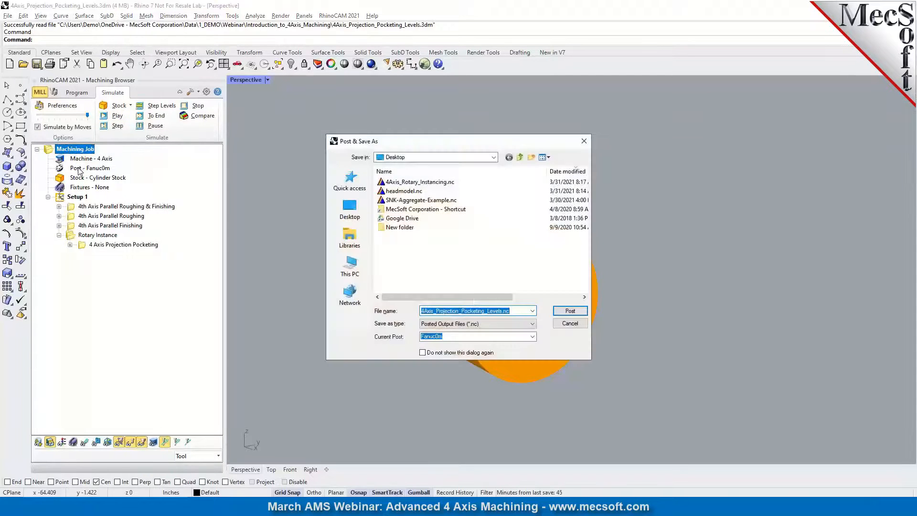
left_click(560, 310)
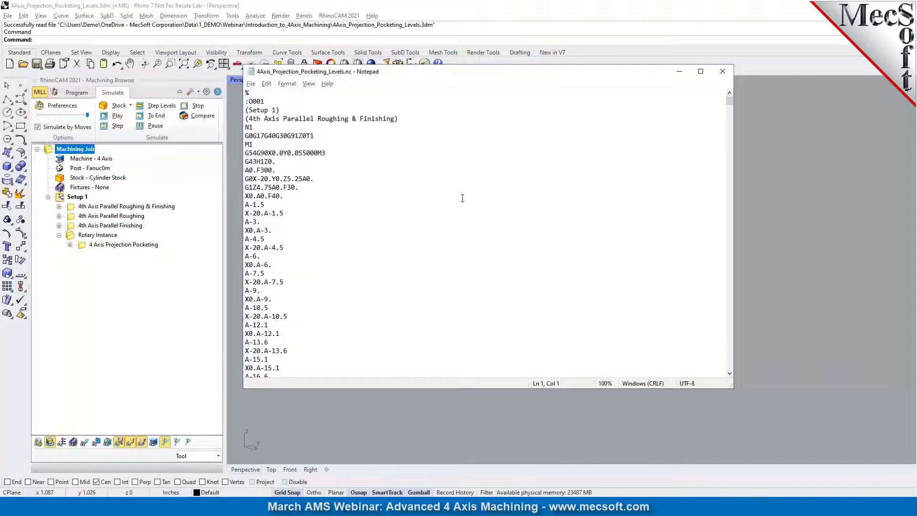
Search the posted G-code for "inst" and examine the opening lines of the first rotary pocketing instance.
key("ctrl+f")
type("inst")
key("Return")
scroll(418, 291, "down", 3)
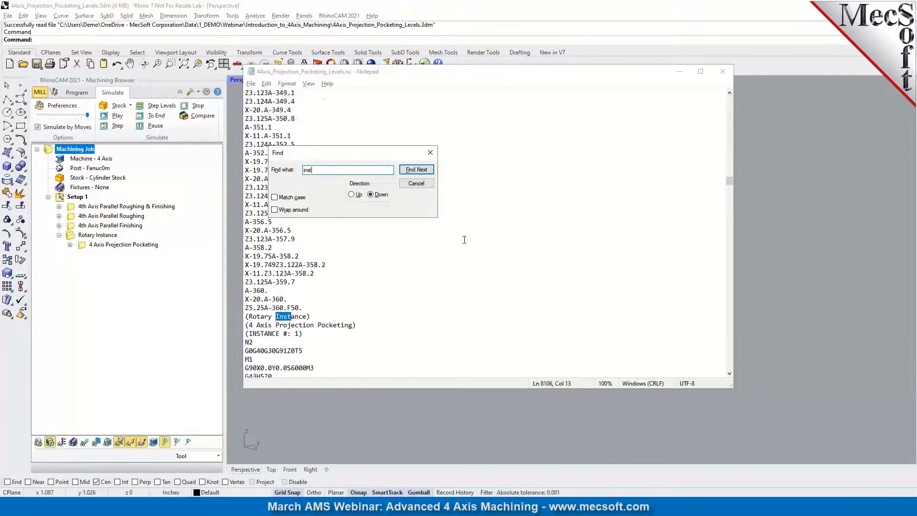
scroll(293, 300, "down", 1)
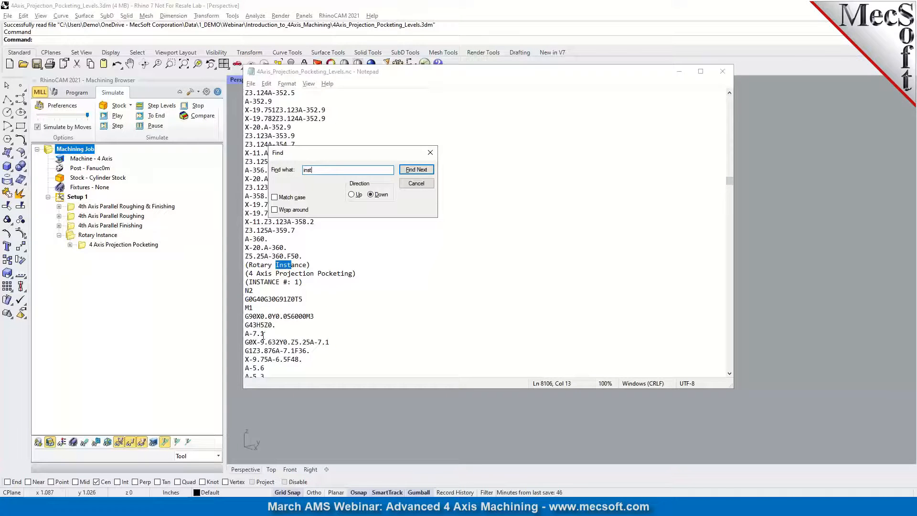
Find the next rotary instance in the G-code and examine the starting A-axis angle of instance 2.
left_click(408, 171)
left_click(408, 171)
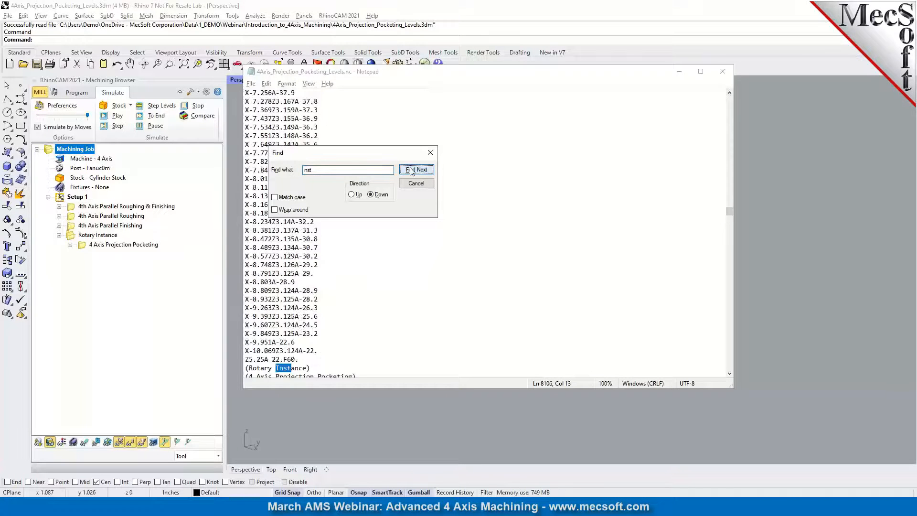
scroll(355, 333, "down", 2)
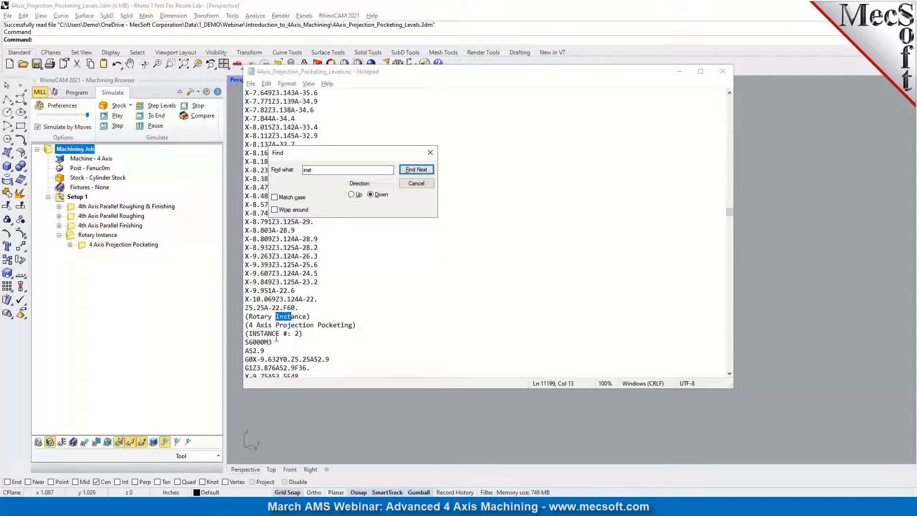
scroll(276, 337, "down", 1)
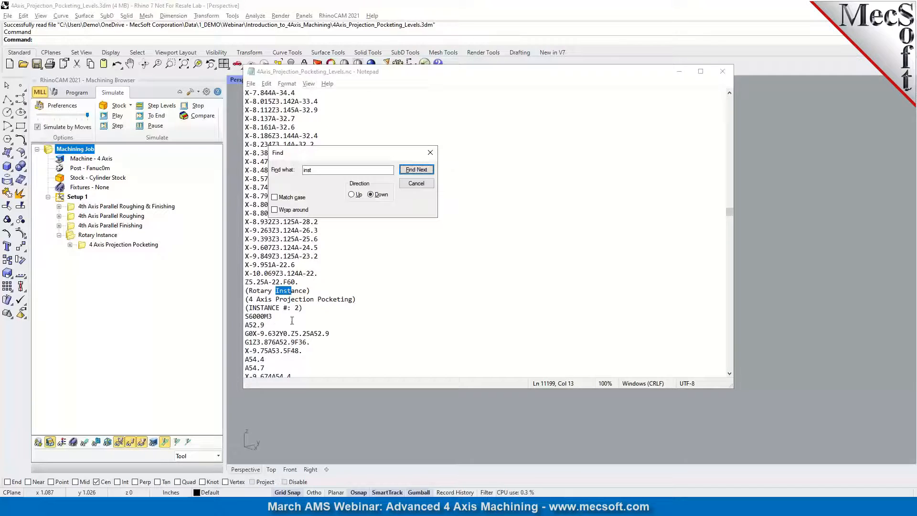
Search the posted NC file for the remaining "inst" occurrences marking the Projection Pocketing instances, and close the file.
left_click_drag(303, 308, 281, 308)
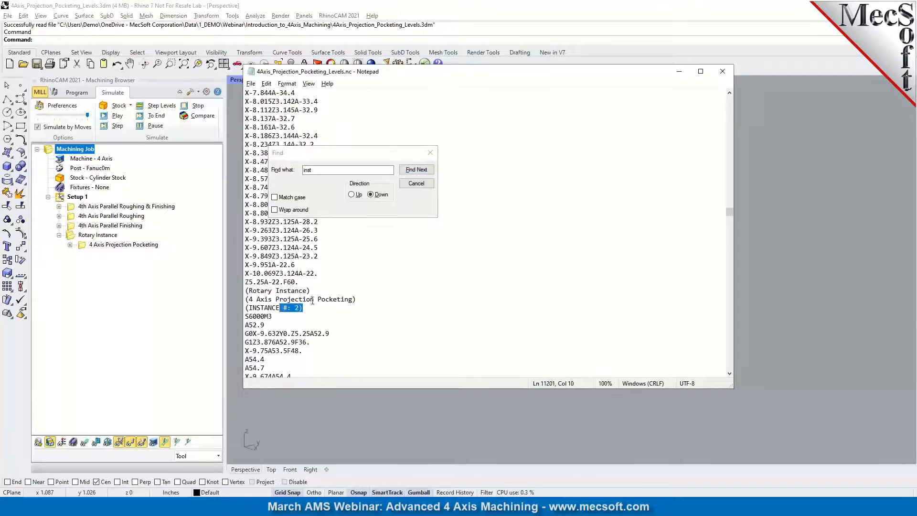
left_click(412, 170)
left_click(411, 169)
left_click(411, 169)
left_click(412, 170)
left_click(411, 170)
left_click(412, 170)
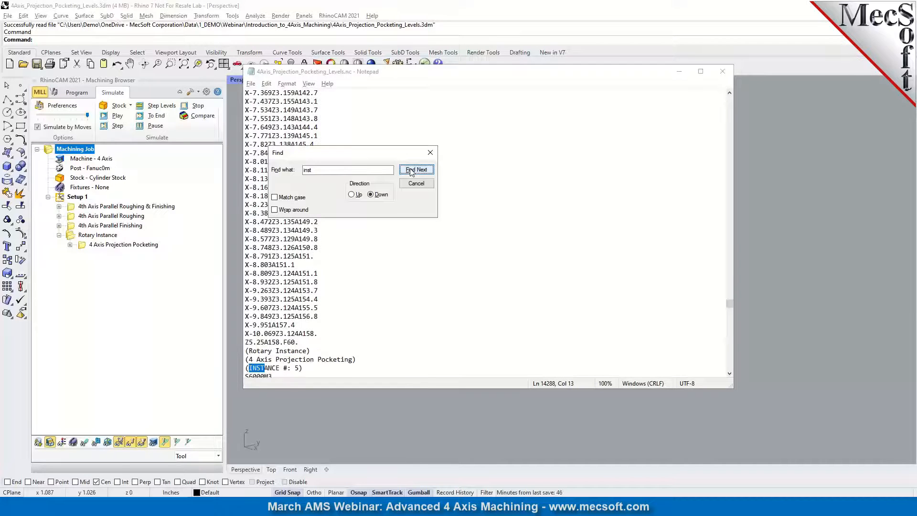
left_click(429, 153)
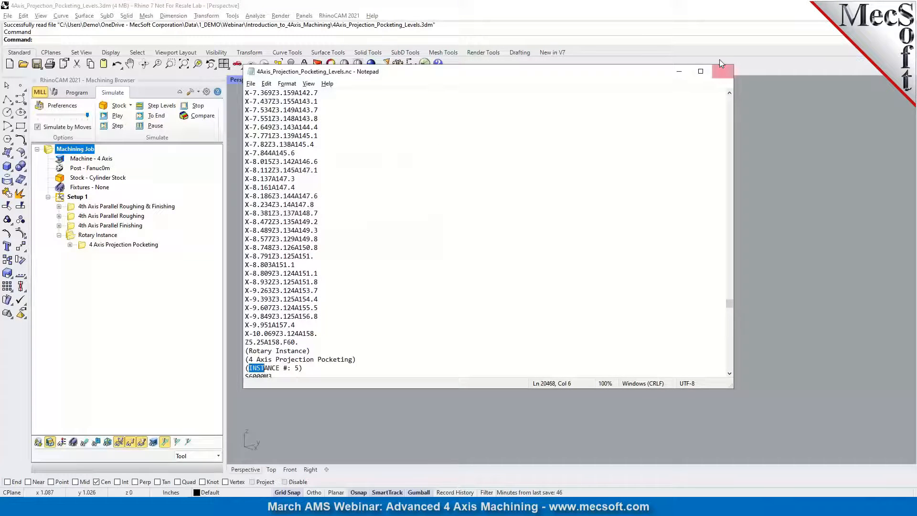
left_click(722, 71)
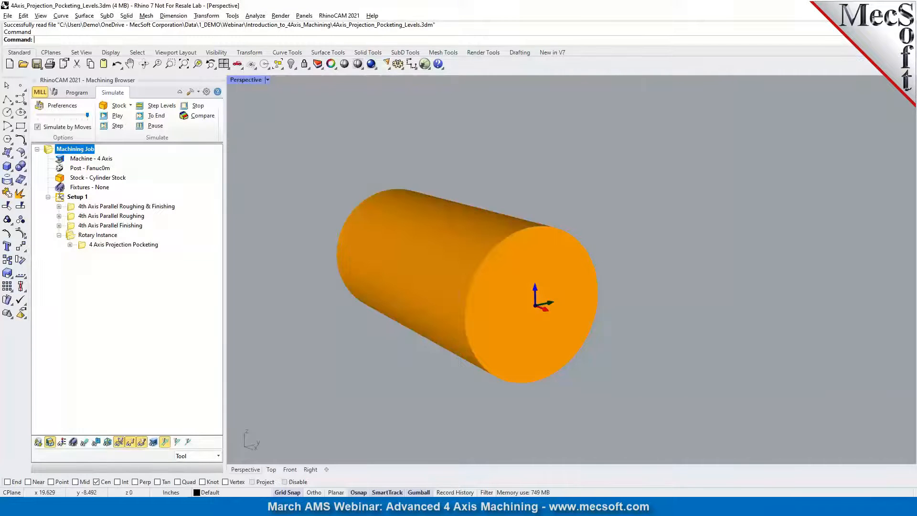
Switch to the open 4Axis_Rotary_Instancing.3dm model window.
left_click(456, 506)
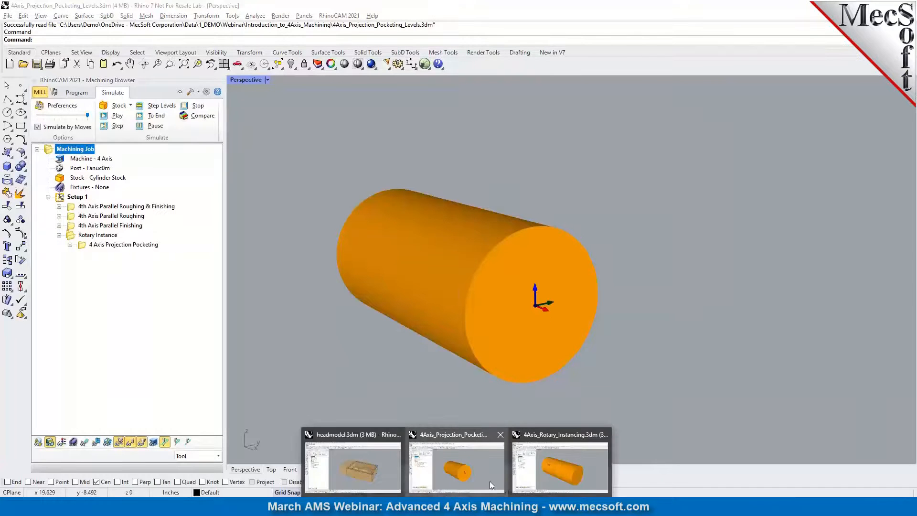
left_click(491, 484)
left_click(456, 506)
left_click(541, 486)
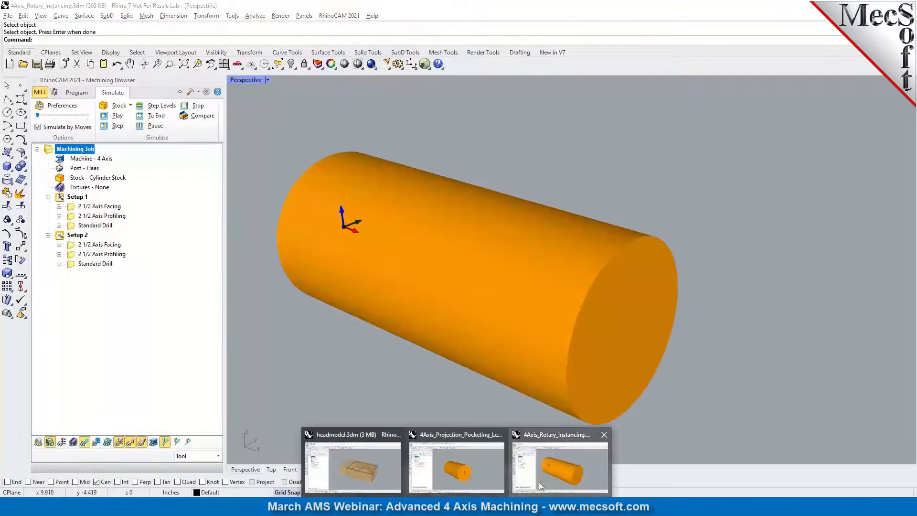
Cut Setup 2 with its facing, profiling and drilling operations from the machining job.
left_click(77, 93)
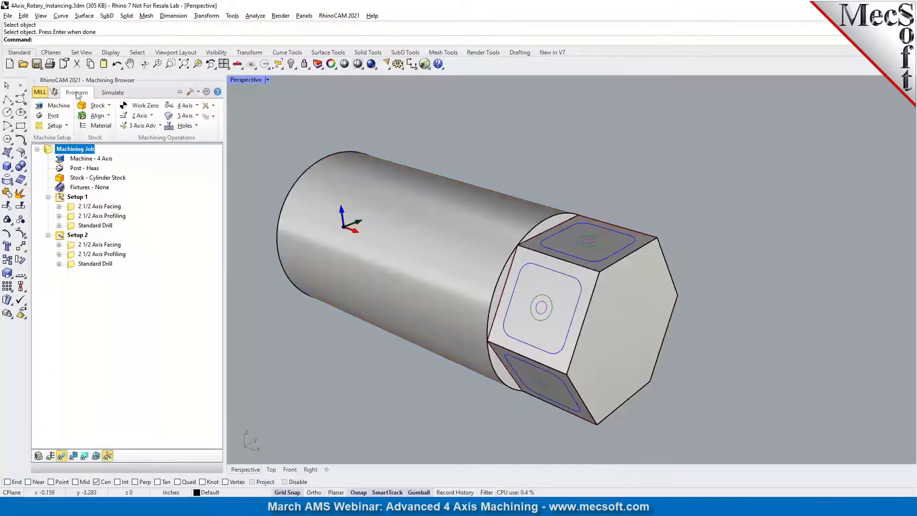
left_click(81, 235)
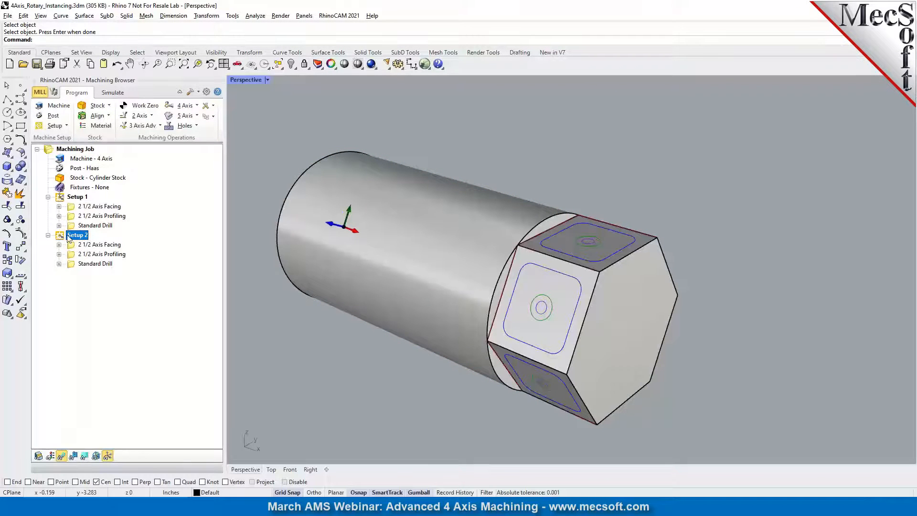
right_click(69, 238)
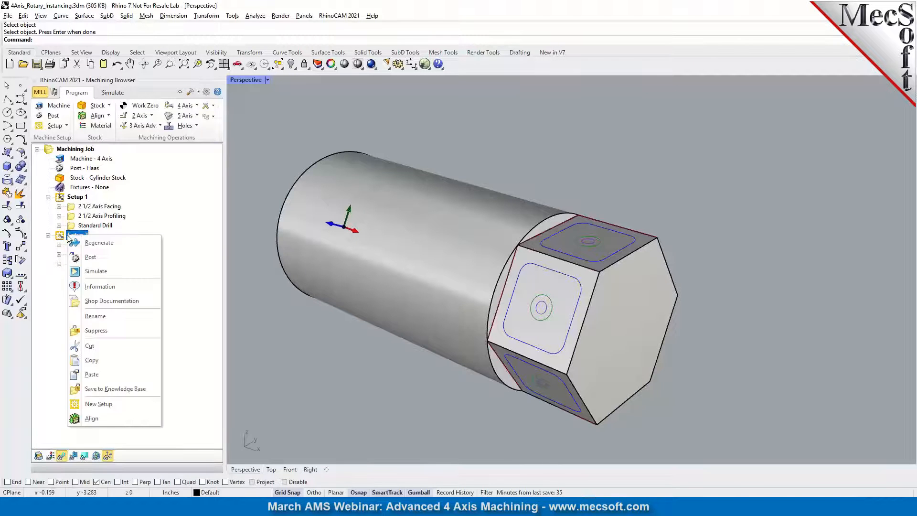
left_click(61, 236)
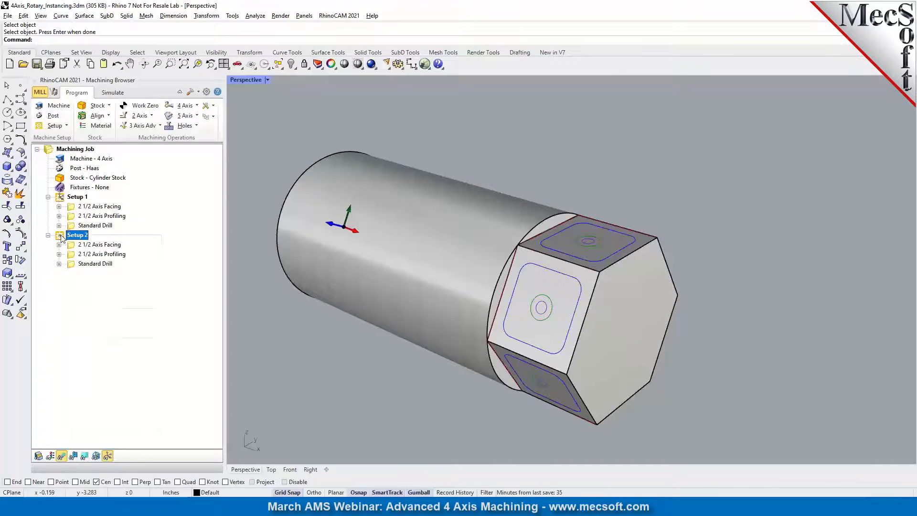
right_click(61, 236)
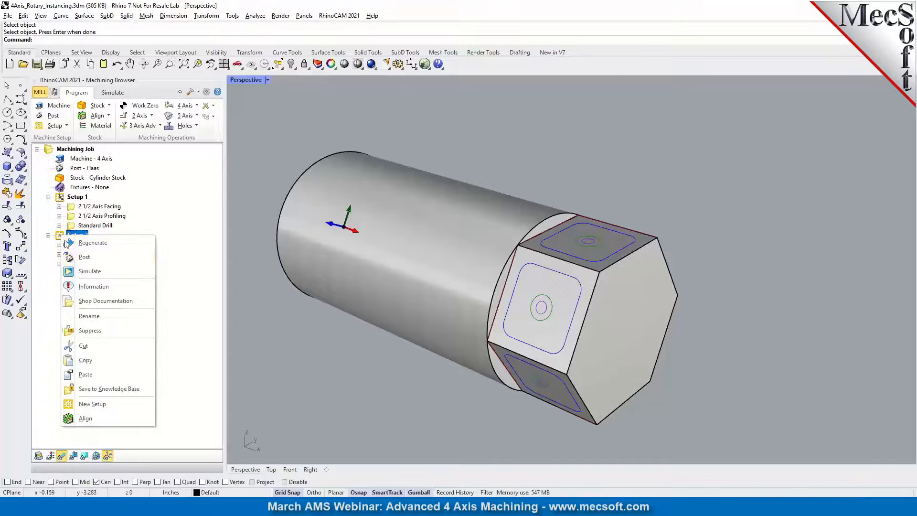
left_click(87, 345)
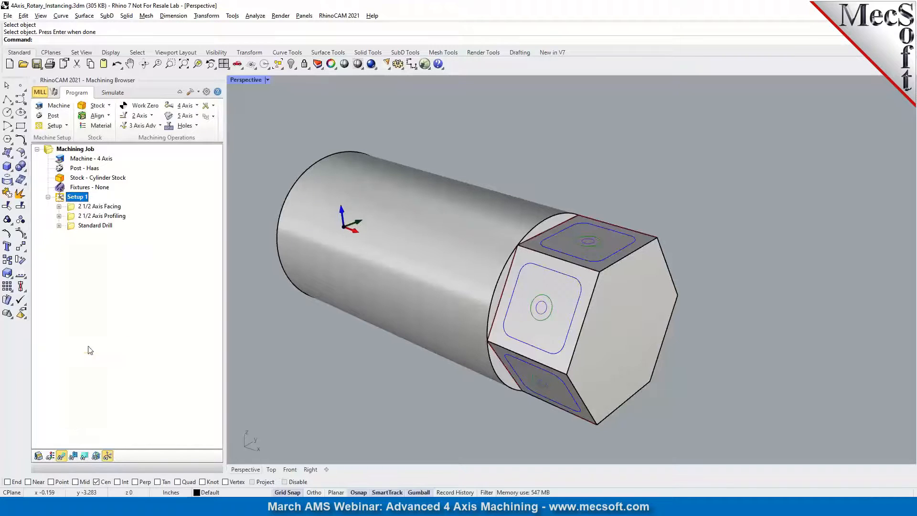
Generate a counterclockwise Rotary Instance with a 60-degree increment and 5 table rotations, containing Setup 1's facing, profiling and drill operations.
left_click(197, 116)
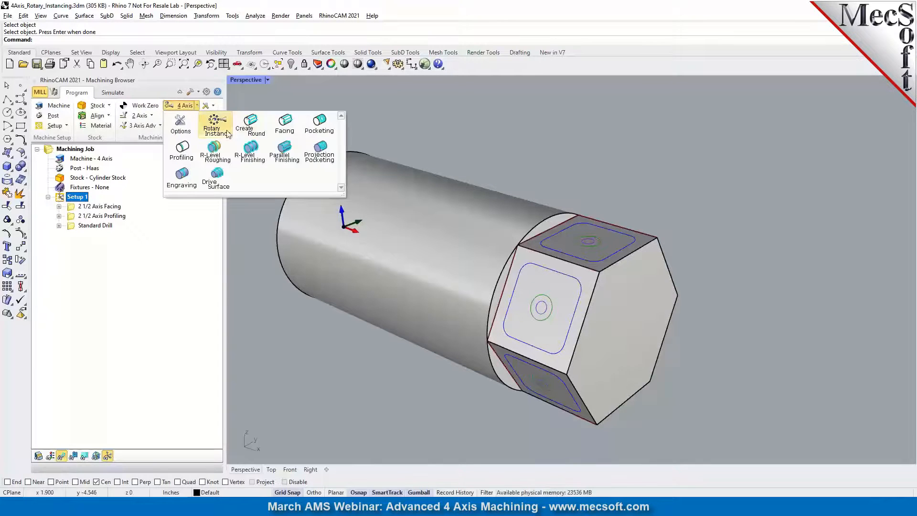
left_click(226, 132)
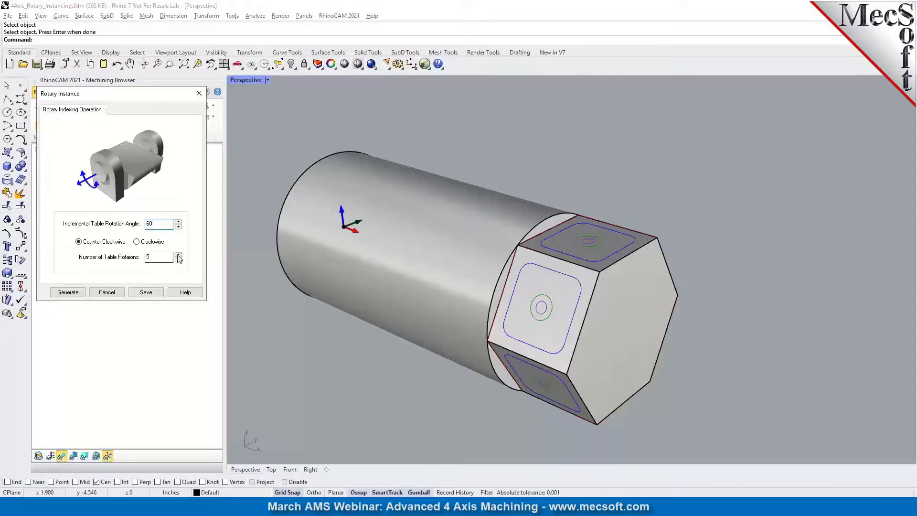
left_click(68, 293)
left_click_drag(104, 256, 76, 210)
left_click(77, 208)
Inspect the instanced toolpaths around the hexagonal end and simulate the Rotary Instance cutting the cylinder stock.
right_click_drag(616, 278, 622, 248)
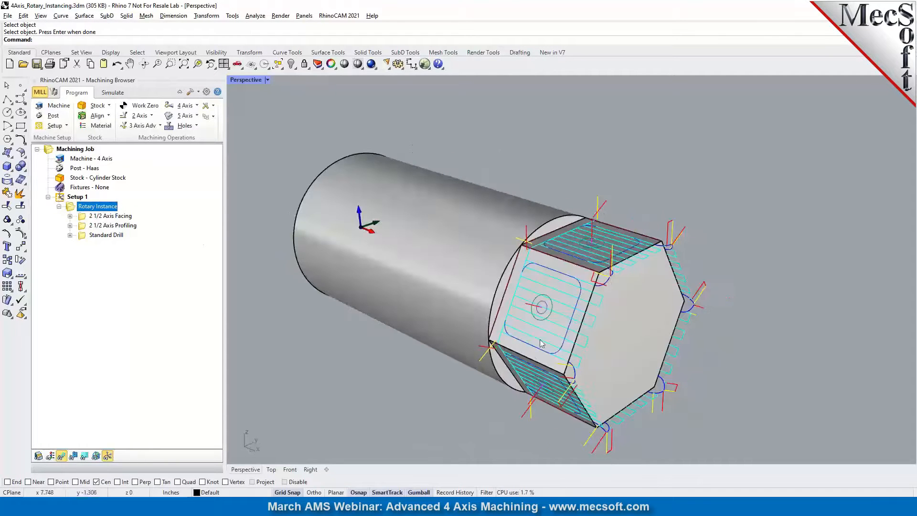
scroll(543, 344, "down", 3)
scroll(543, 316, "up", 2)
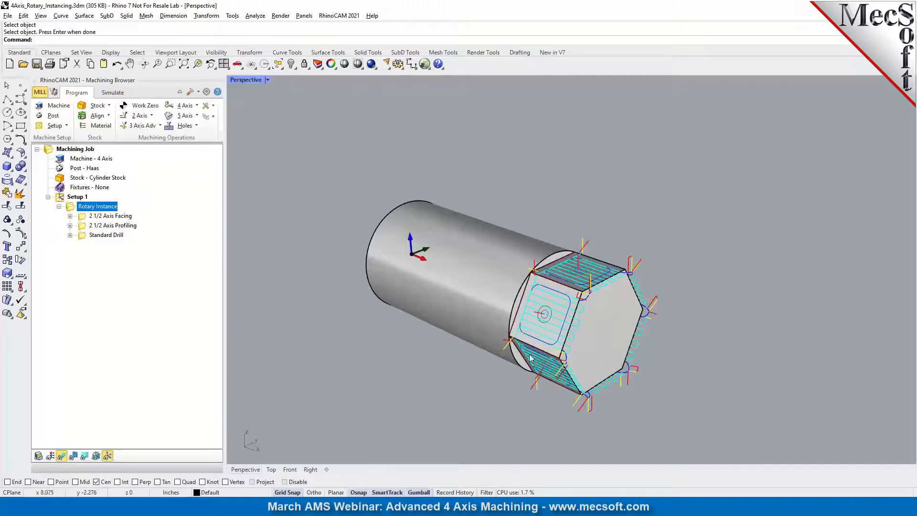
left_click(112, 93)
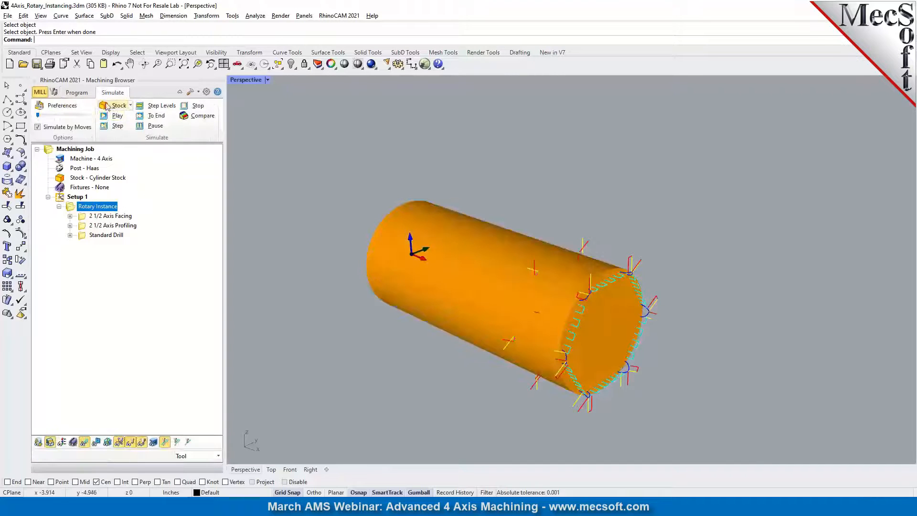
left_click(74, 127)
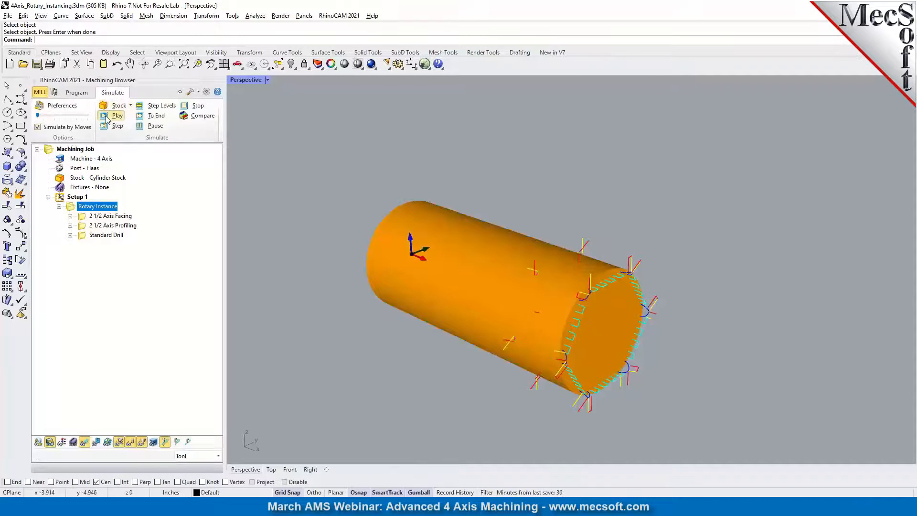
left_click(106, 117)
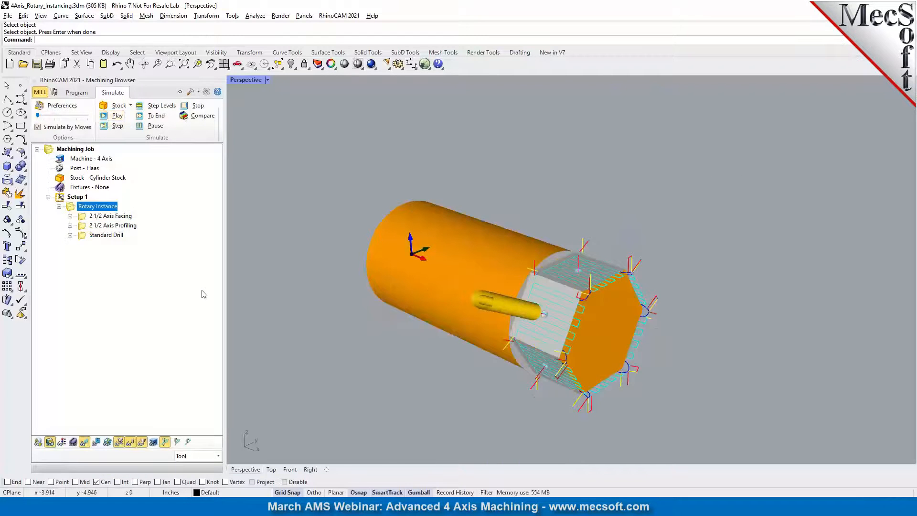
scroll(549, 353, "up", 2)
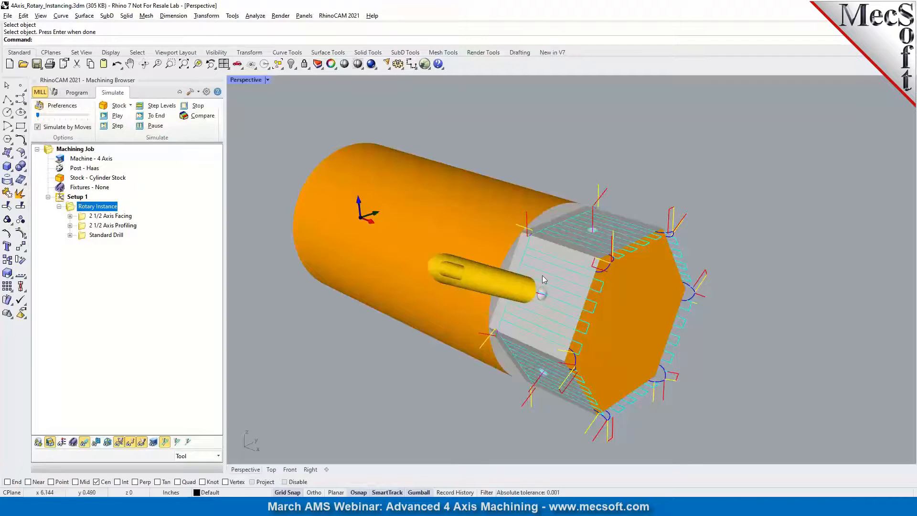
Examine the individual toolpaths of the 2 1/2 Axis Facing and Standard Drill operations inside the Rotary Instance.
left_click(105, 216)
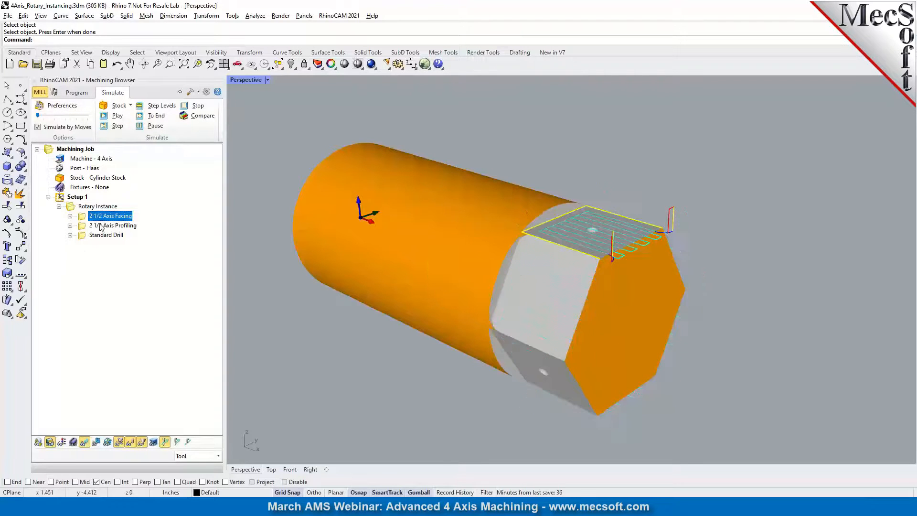
left_click(102, 235)
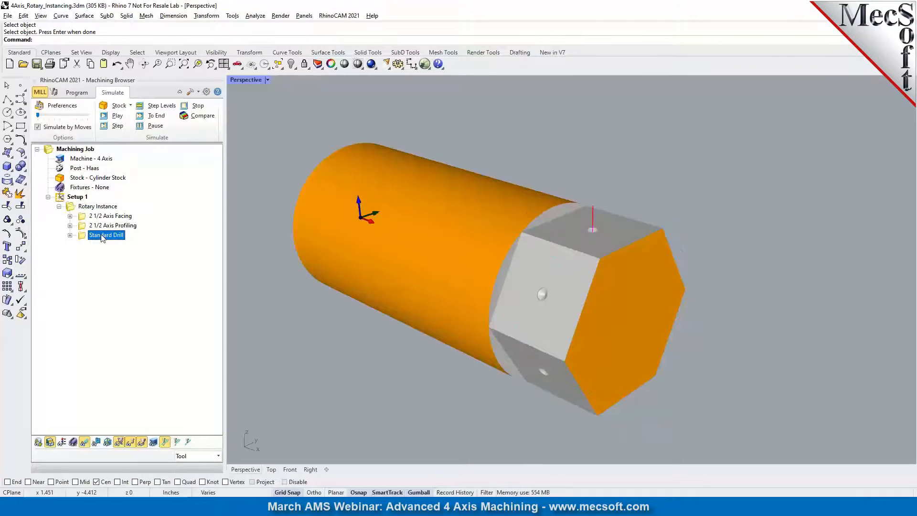
left_click(77, 93)
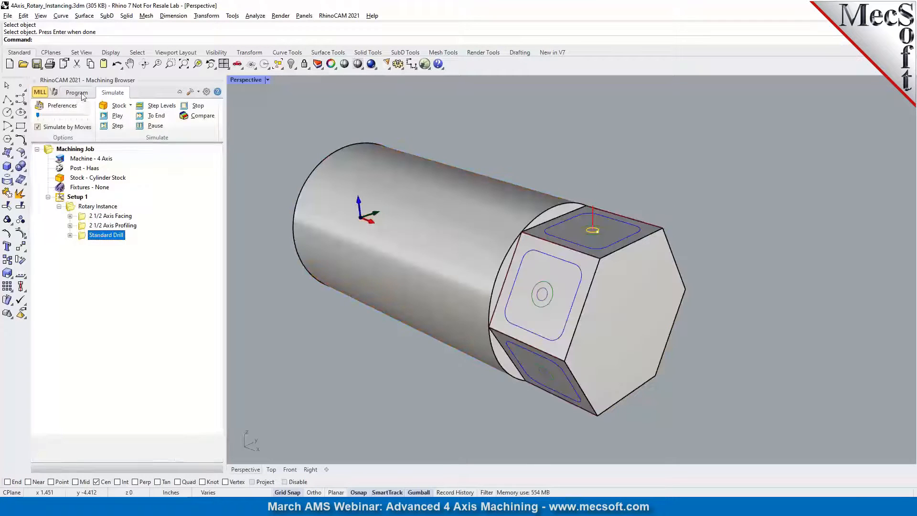
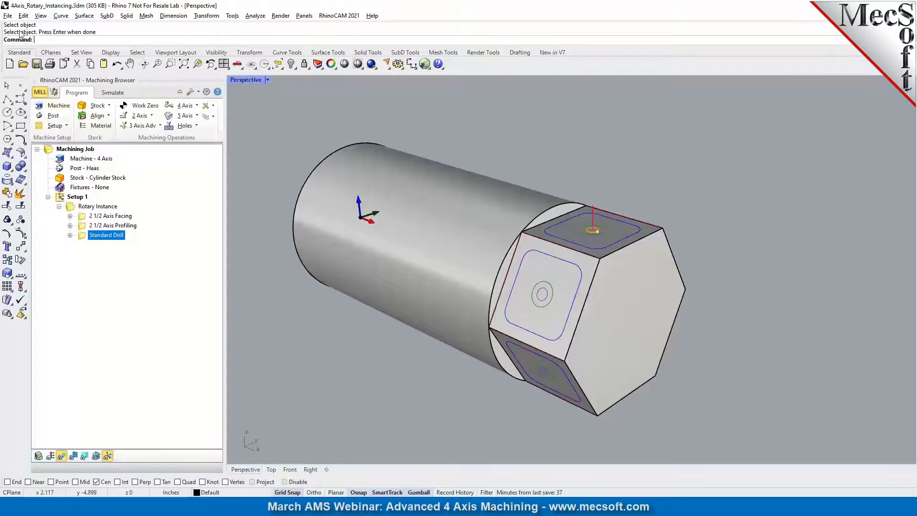
Reopen the recent file 4Axis_Rotary_Instancing.3dm and close the Selection Filter.
left_click(8, 15)
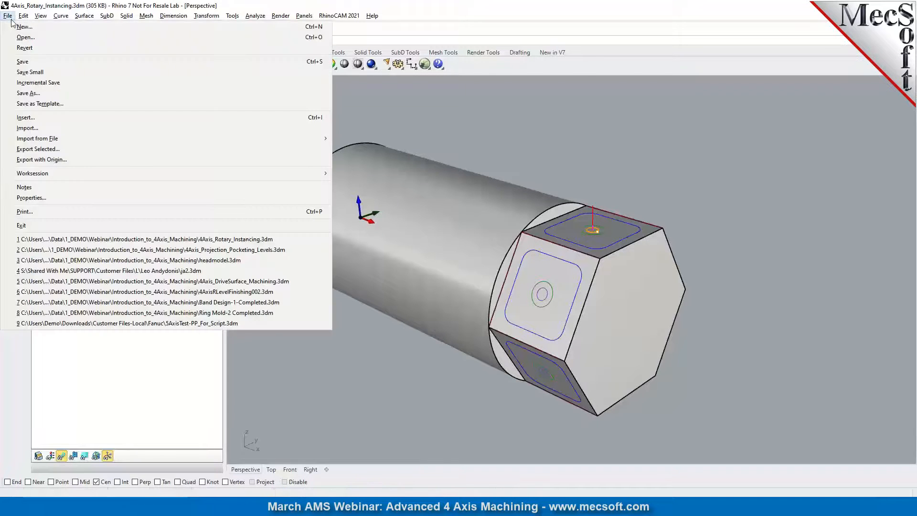
left_click(134, 240)
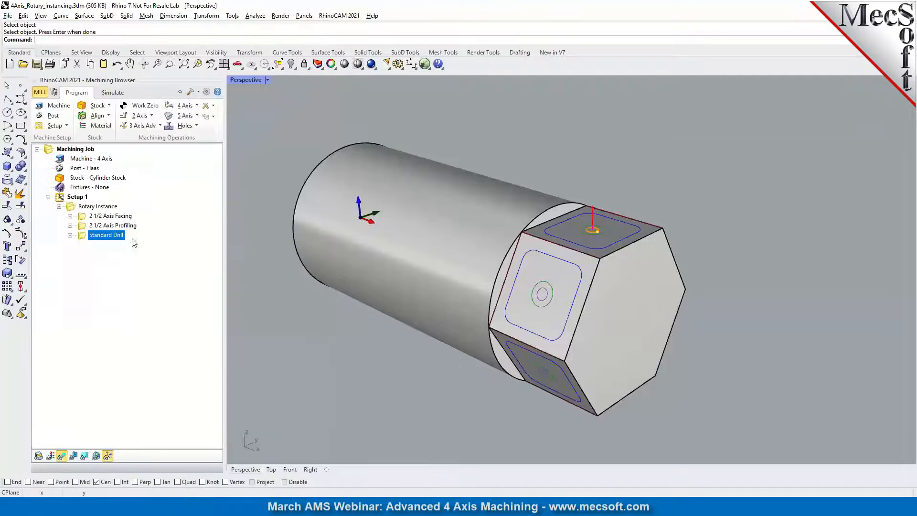
left_click(476, 273)
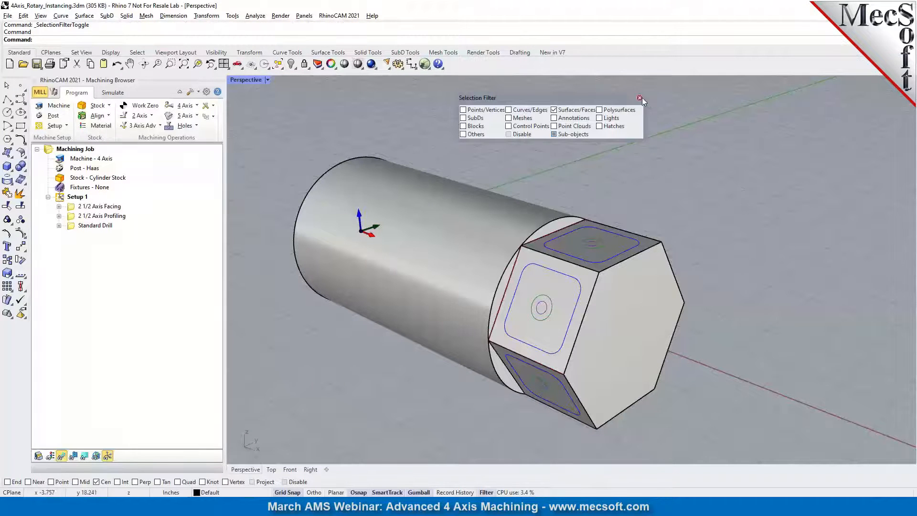
left_click(639, 98)
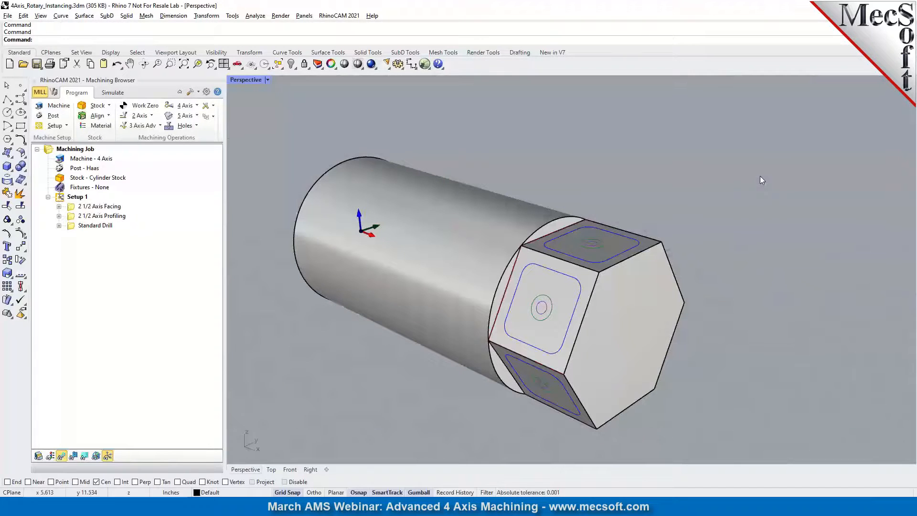
Examine the facing, profiling and drill toolpaths of Setup 1 and the neighbouring faces of the hexagonal end.
left_click(95, 207)
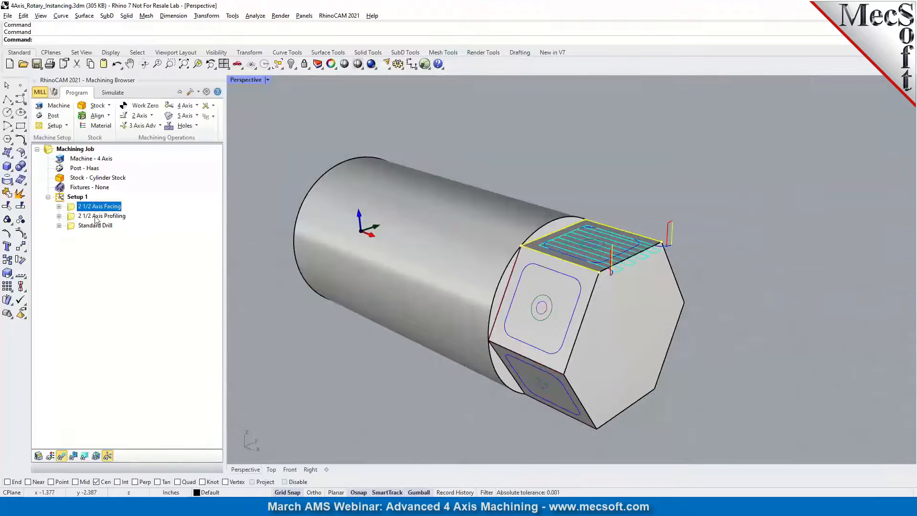
left_click(97, 216)
left_click(96, 227)
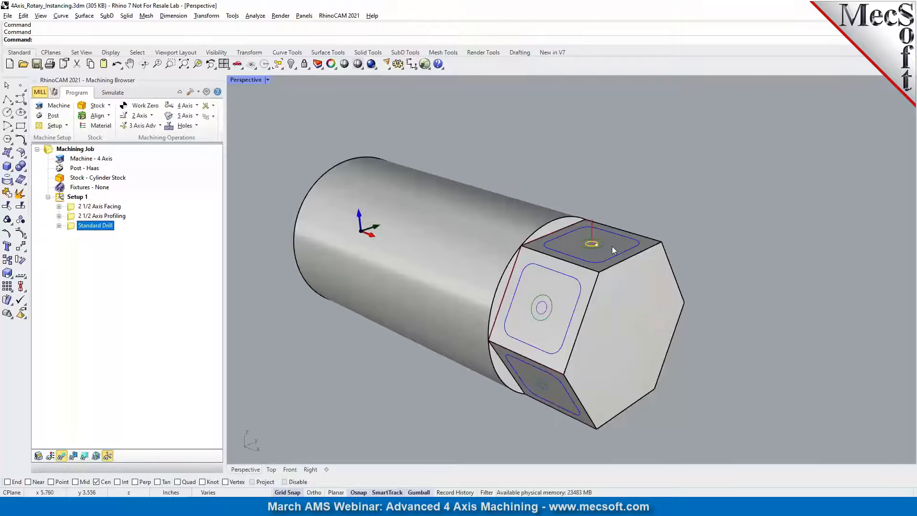
right_click_drag(539, 389, 537, 321)
right_click_drag(664, 406, 709, 418)
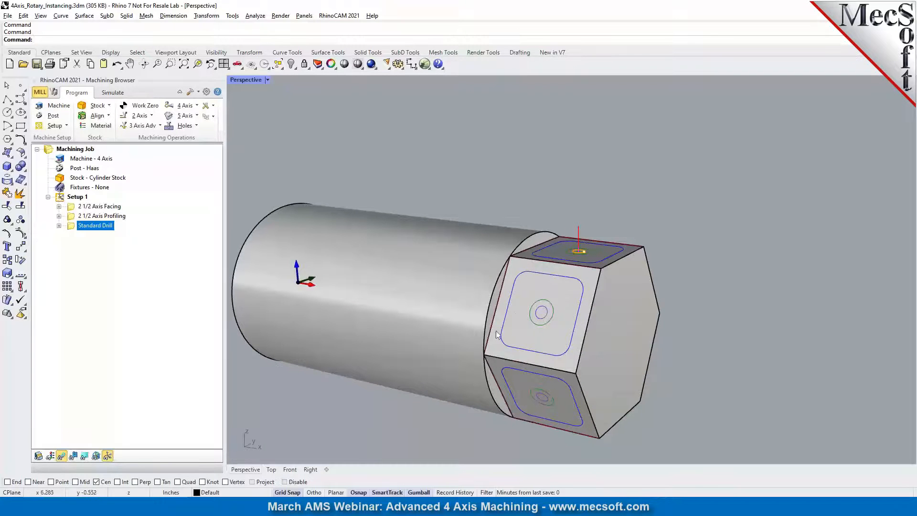
left_click(67, 126)
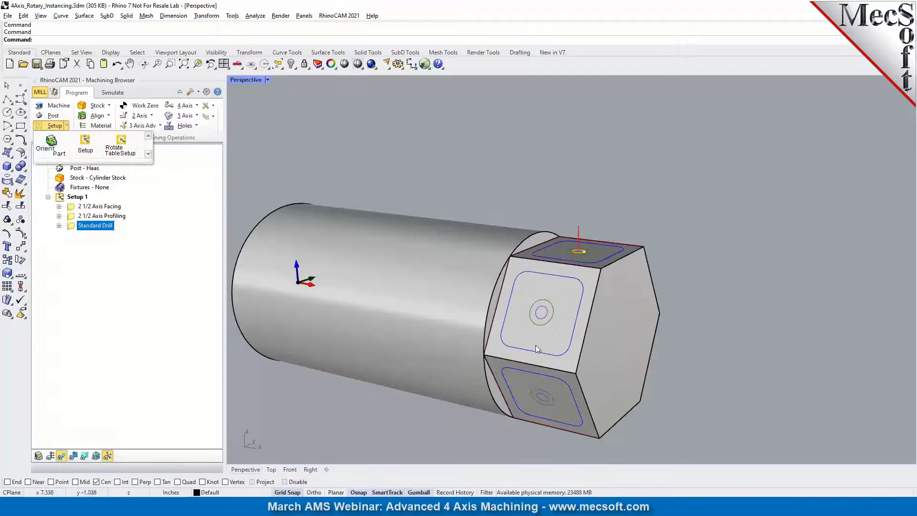
left_click(731, 387)
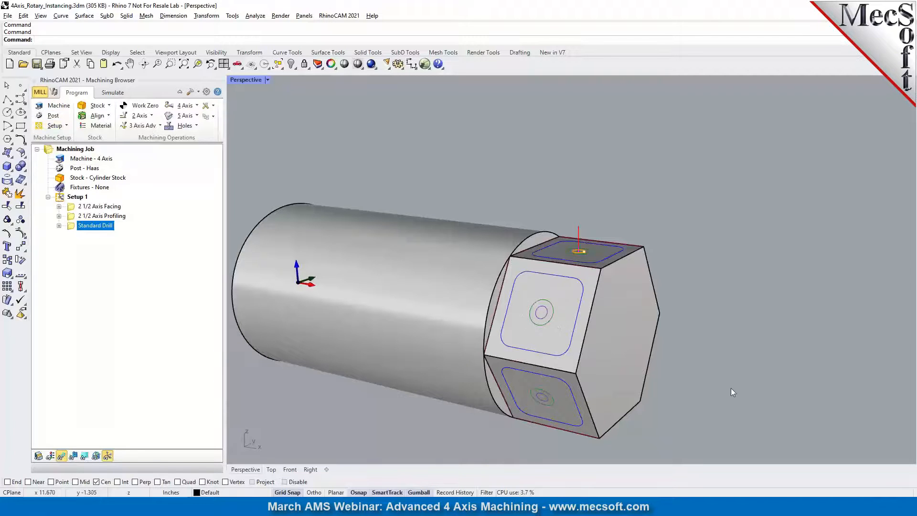
Create a 4-axis Rotary Instance in Setup 1 with a 60-degree incremental angle, counter clockwise, and 5 table rotations.
left_click(61, 198)
left_click(187, 105)
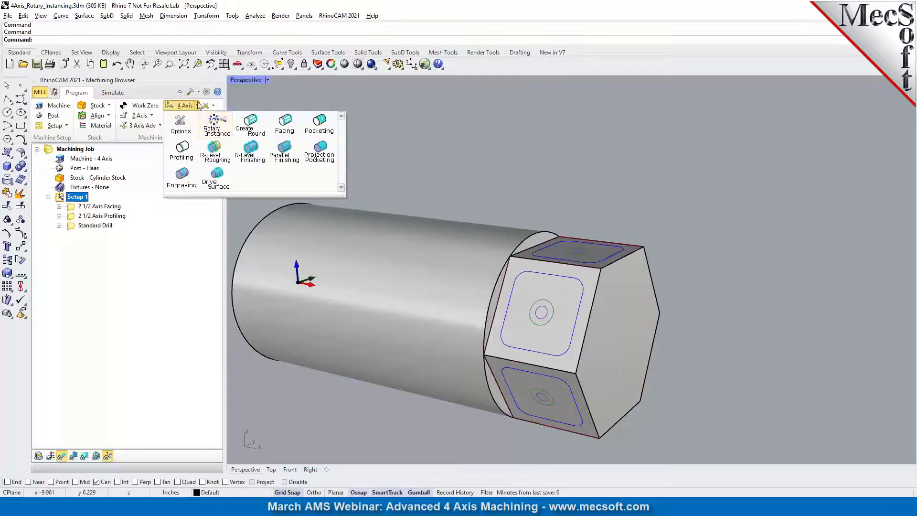
left_click(220, 130)
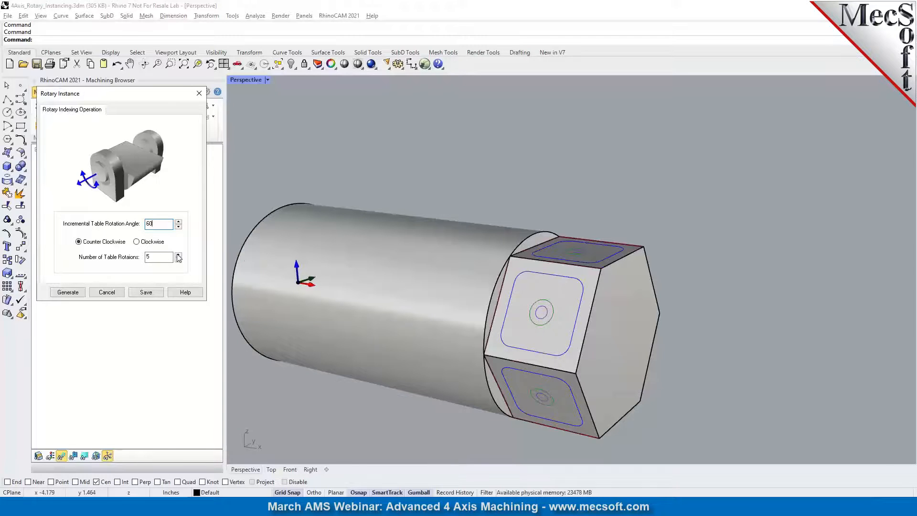
left_click(69, 293)
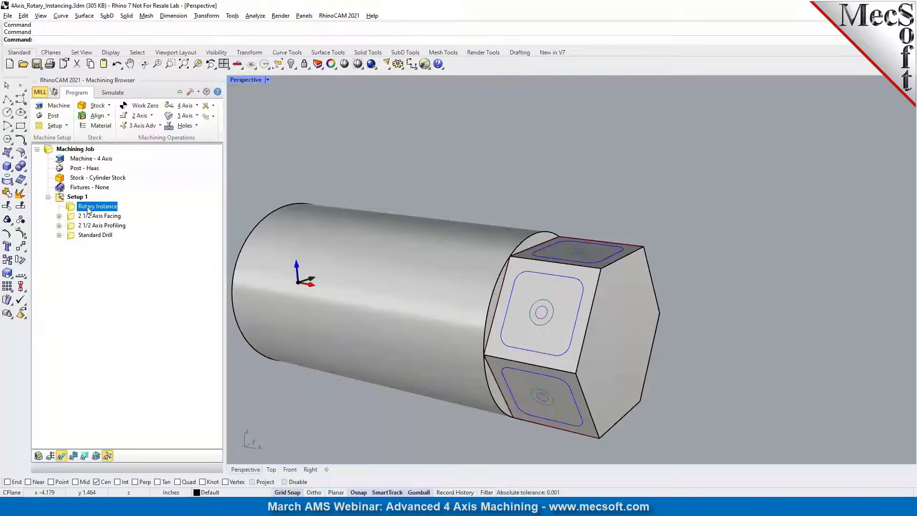
Move the 2 1/2 Axis Facing, 2 1/2 Axis Profiling and Standard Drill operations into the Rotary Instance and display its toolpaths.
left_click(124, 269)
left_click_drag(140, 275, 75, 219)
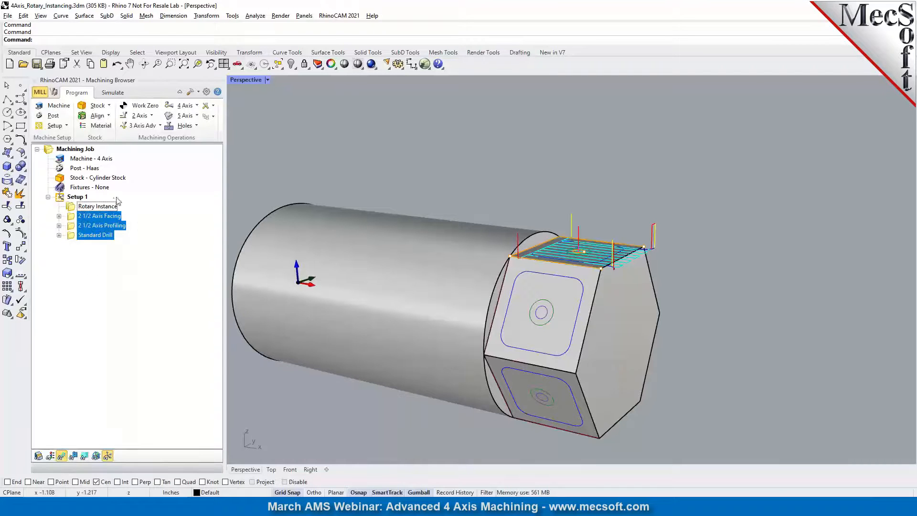
left_click(84, 206)
left_click_drag(83, 208, 81, 206)
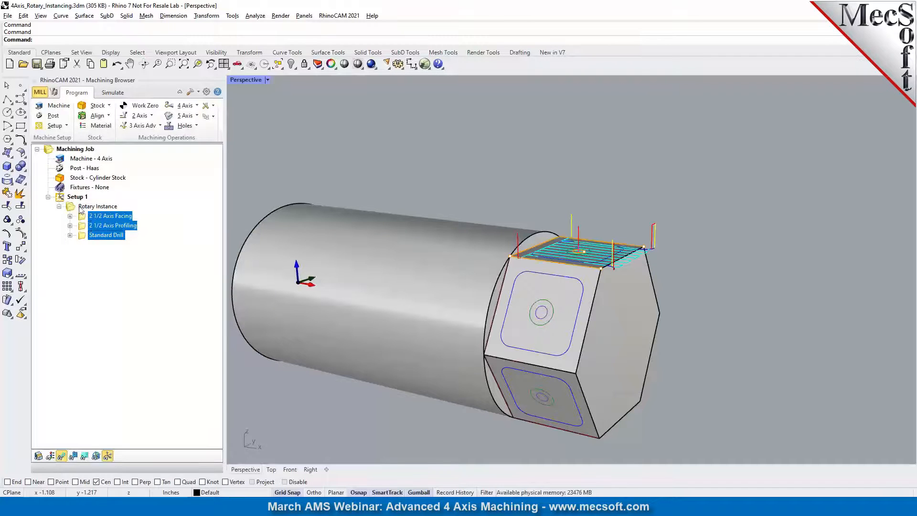
left_click(80, 209)
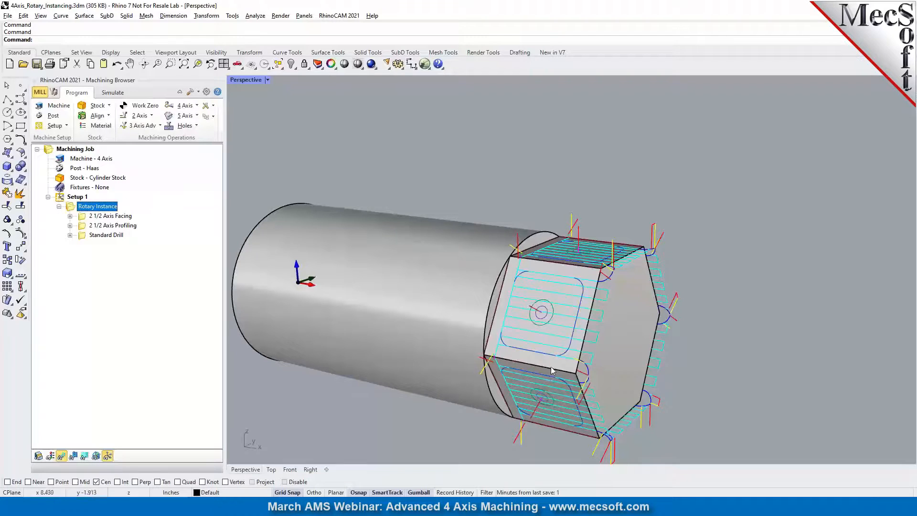
Simulate the Rotary Instance on the cylinder stock and inspect the cut hexagonal end from several angles.
left_click(105, 93)
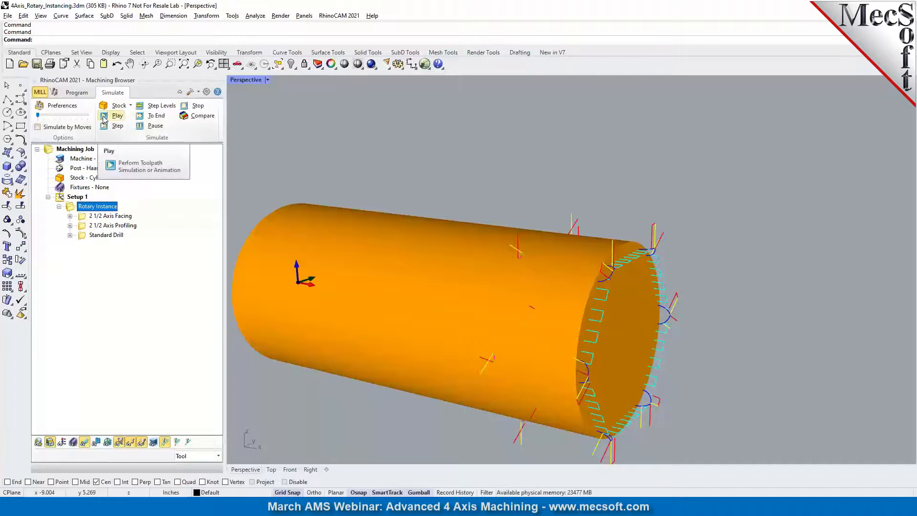
left_click(104, 117)
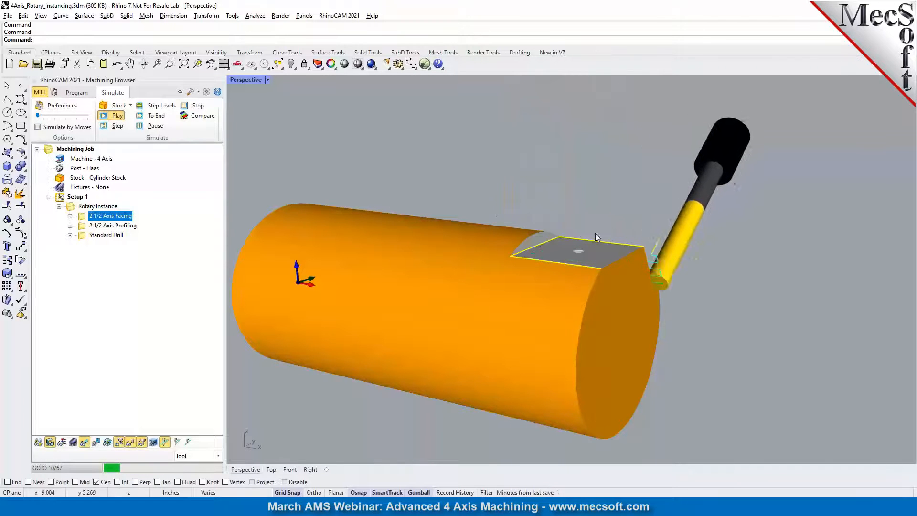
scroll(595, 233, "down", 2)
right_click_drag(673, 277, 453, 263)
scroll(454, 263, "down", 3)
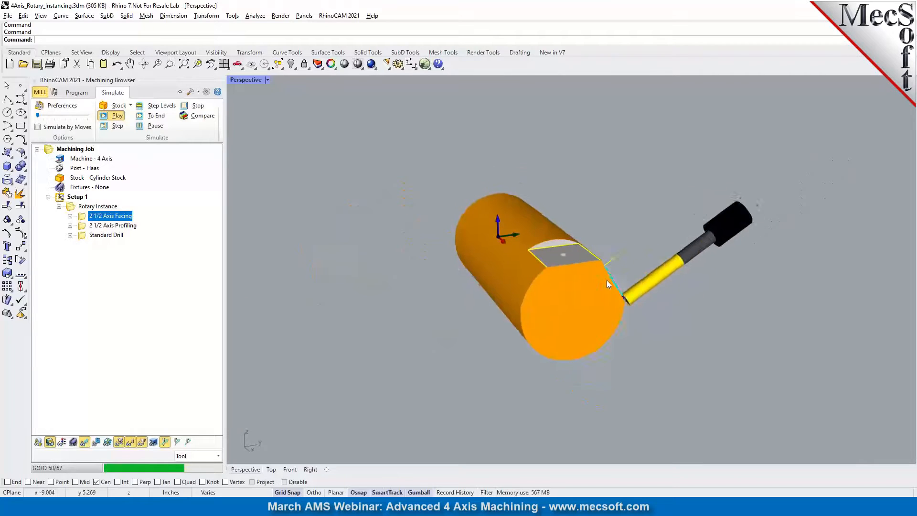
scroll(614, 277, "up", 2)
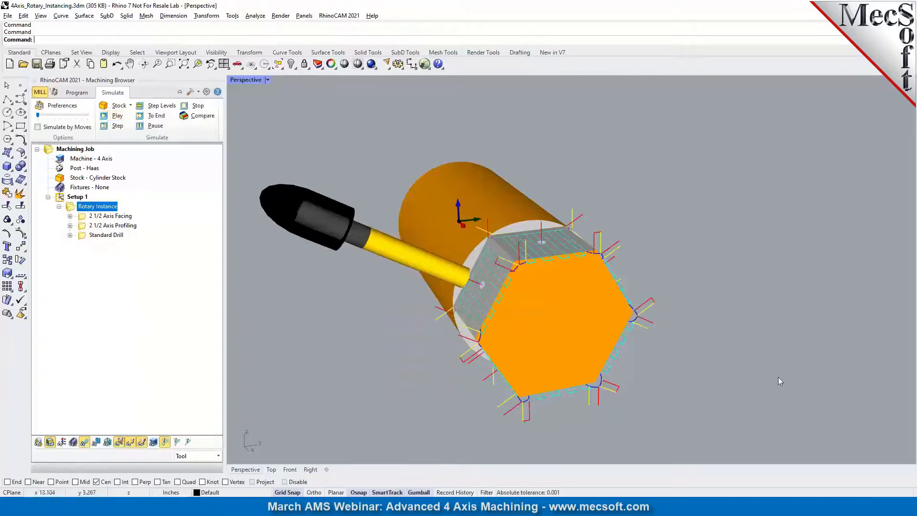
right_click_drag(457, 403, 513, 410)
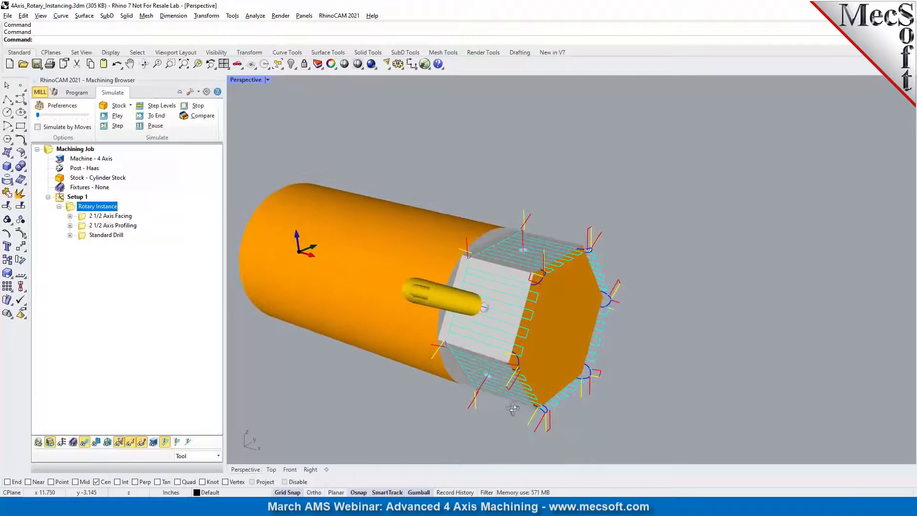
scroll(638, 333, "down", 3)
scroll(627, 331, "up", 1)
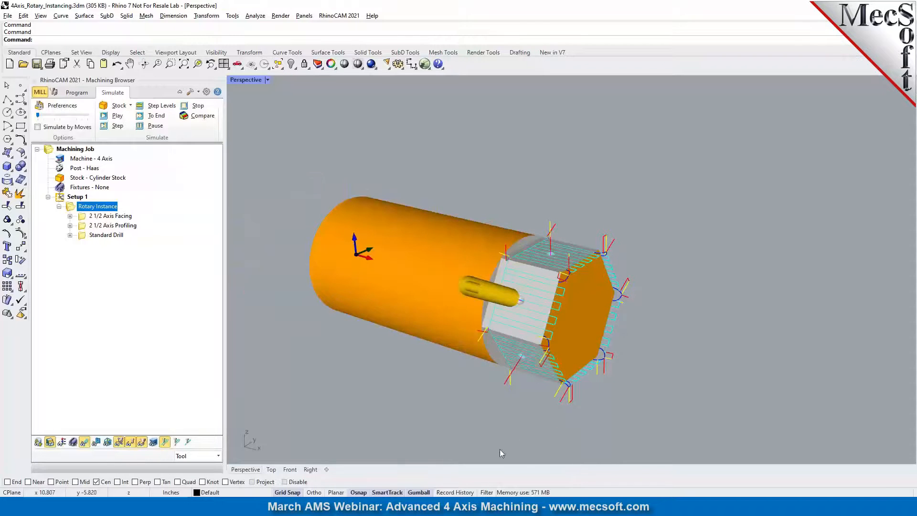
Switch to 4Axis_Projection_Pocketing_Levels.3dm and examine the region driven by the 4 Axis Projection Pocketing operation in its Rotary Instance.
mouse_move(535, 507)
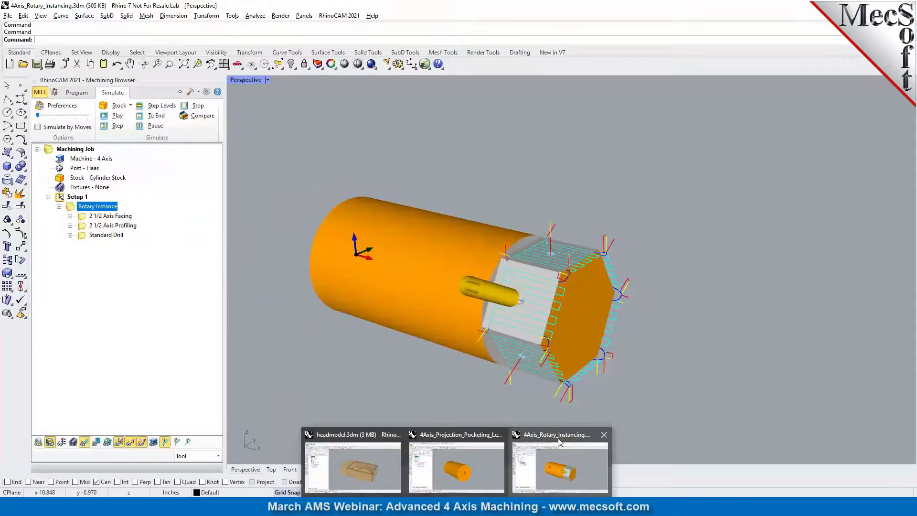
left_click(476, 443)
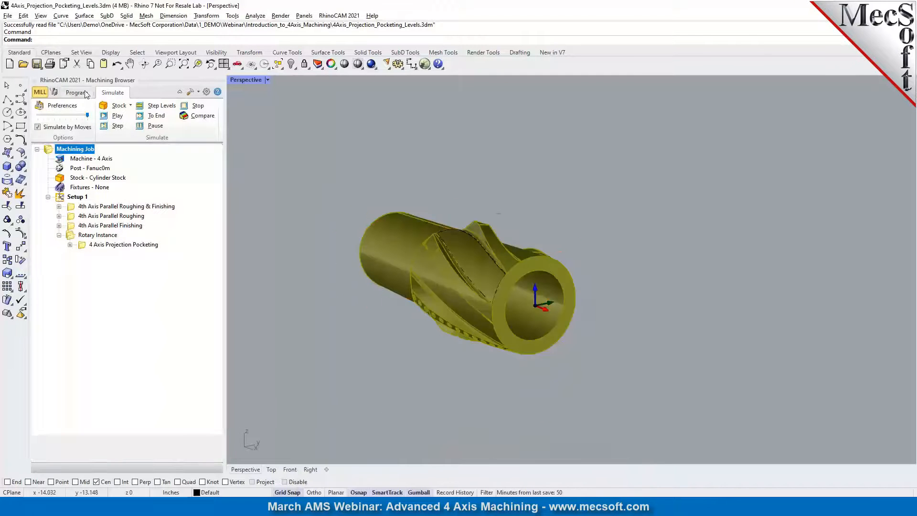
left_click(127, 248)
scroll(437, 248, "up", 5)
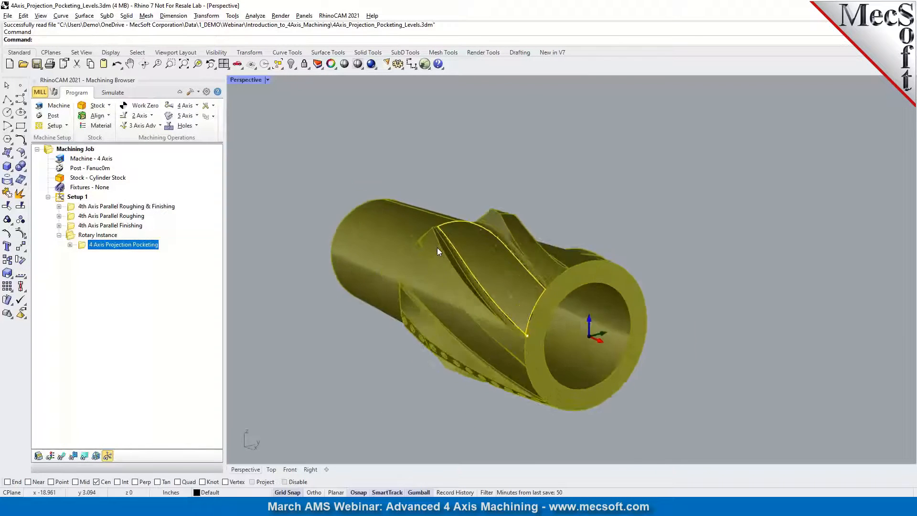
right_click_drag(480, 263, 435, 255)
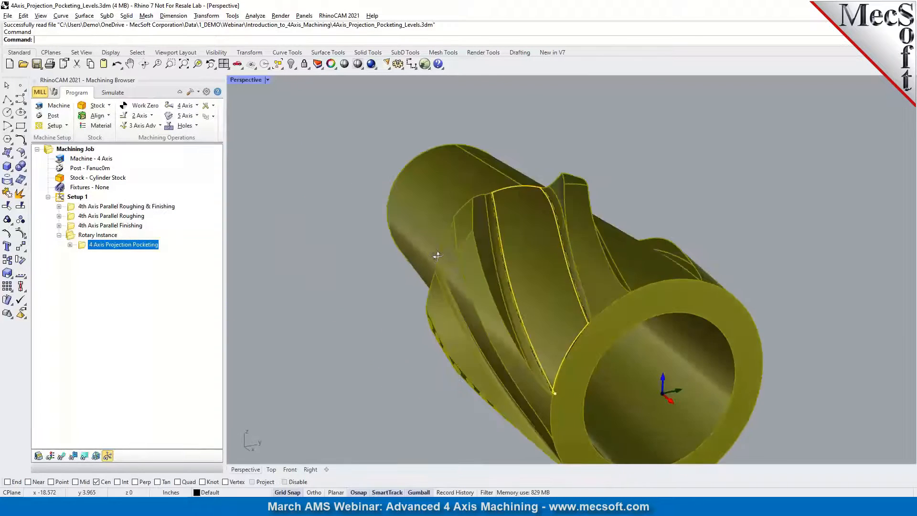
scroll(436, 258, "down", 6)
scroll(532, 217, "up", 4)
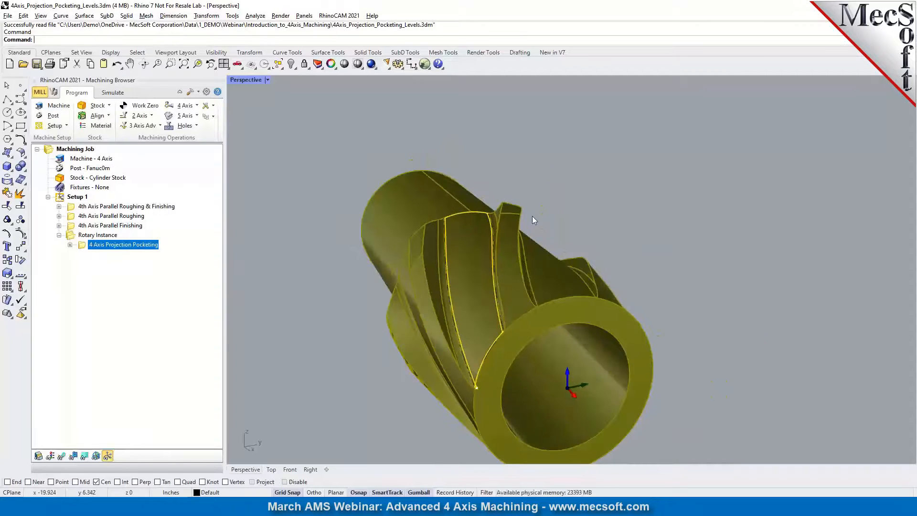
scroll(532, 216, "down", 1)
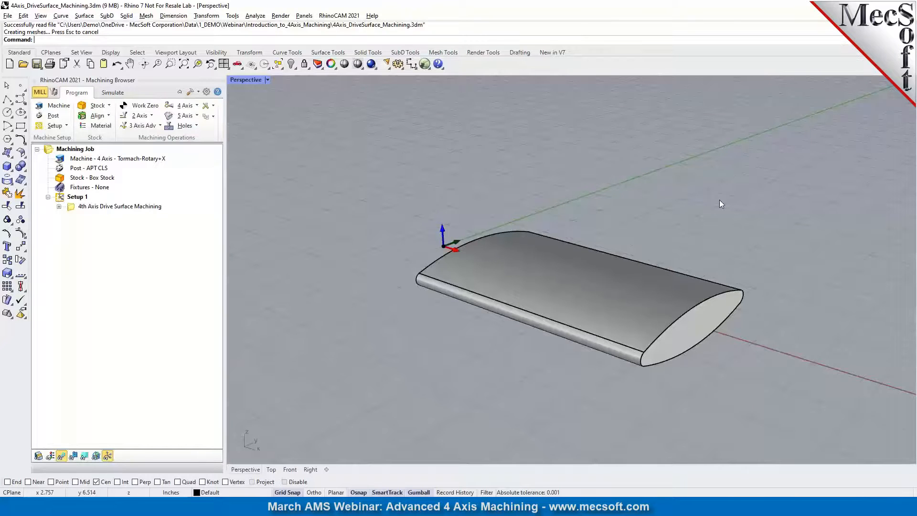
Examine the blade-shaped part, the available 4 Axis operation types and the existing 4th Axis Drive Surface Machining toolpath.
scroll(758, 312, "up", 4)
right_click_drag(669, 368, 635, 368)
scroll(511, 293, "down", 3)
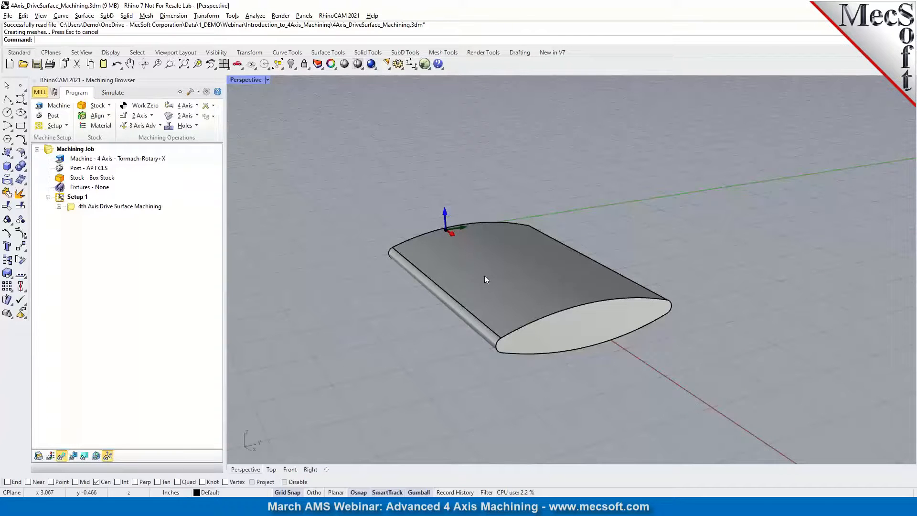
right_click_drag(485, 280, 506, 290)
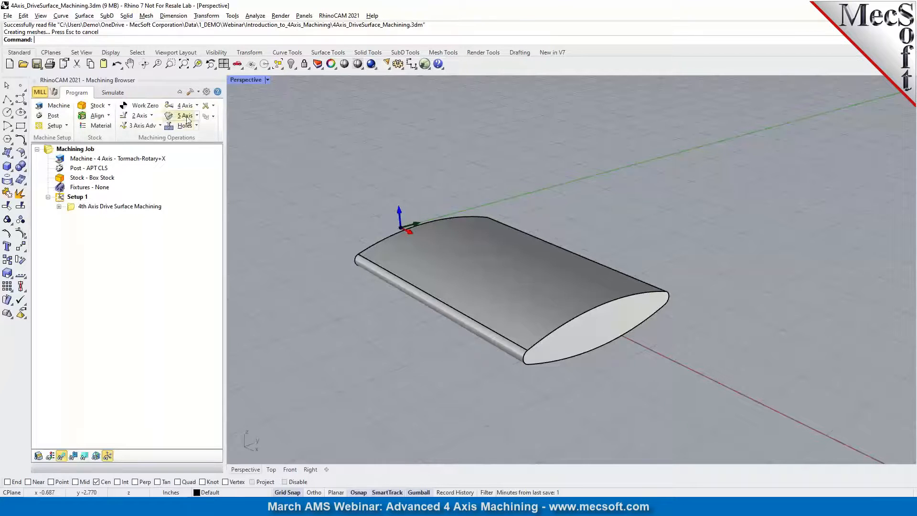
left_click(196, 105)
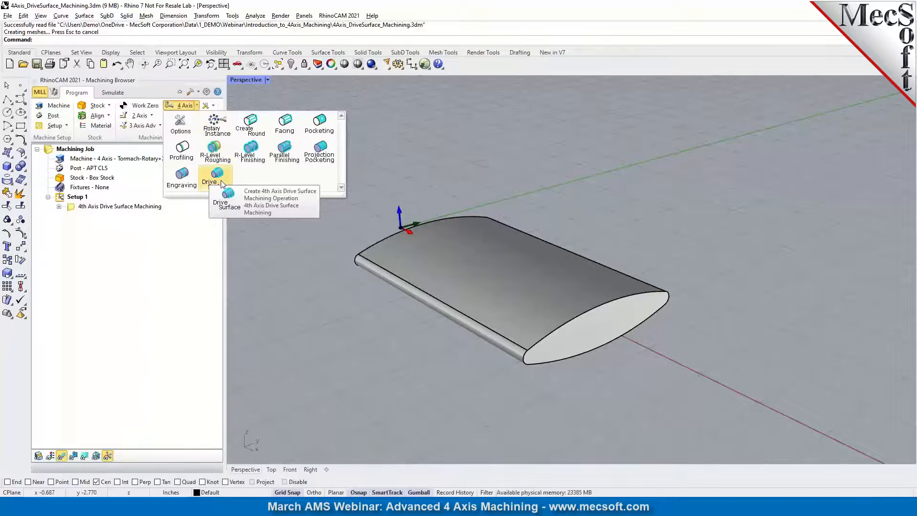
left_click(272, 295)
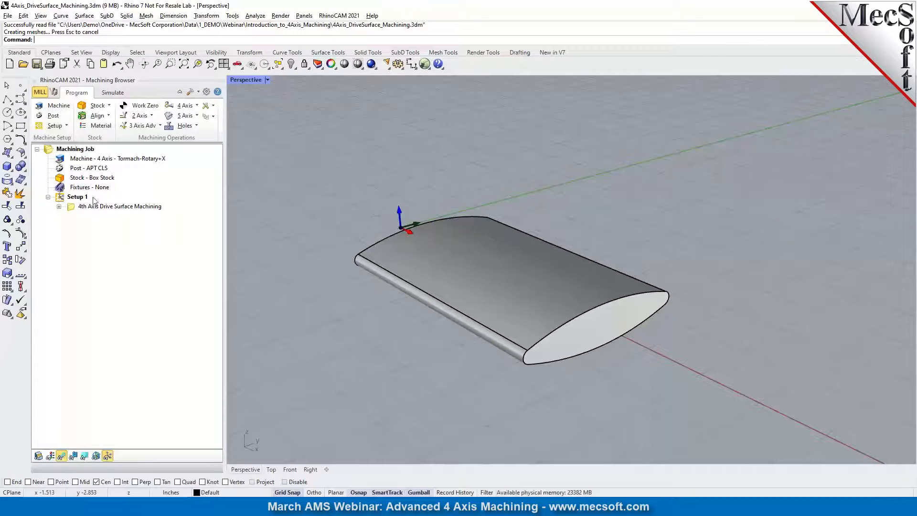
left_click(71, 209)
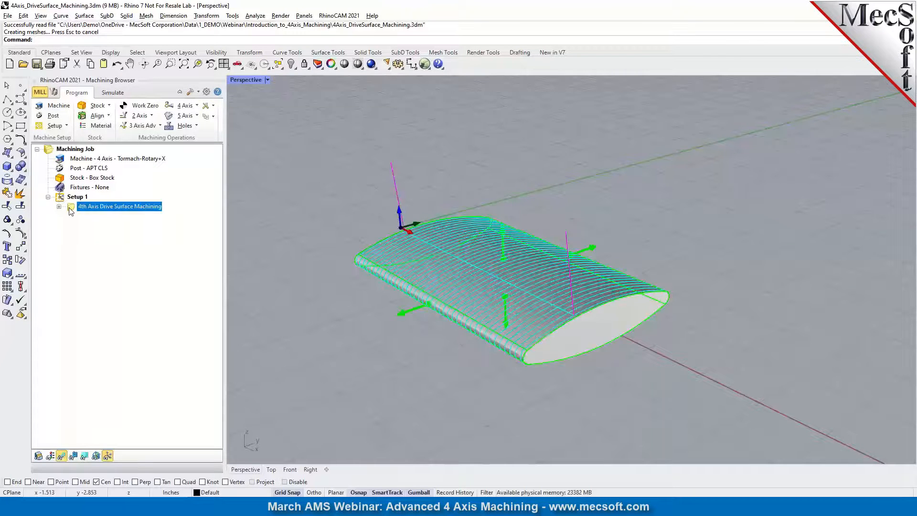
Open the 4th Axis Drive Surface Machining operation for editing and check its drive surfaces and normals, highlighting Surface 1.
double_click(70, 209)
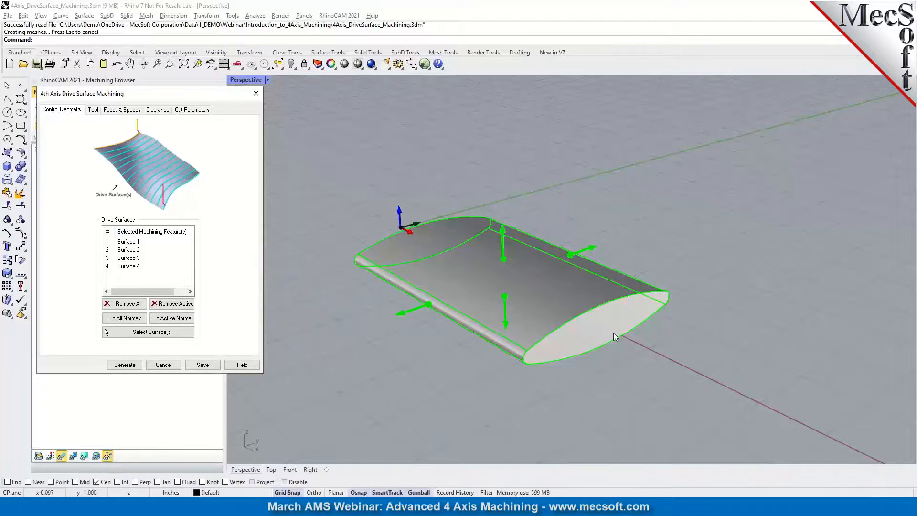
right_click_drag(485, 381, 416, 374)
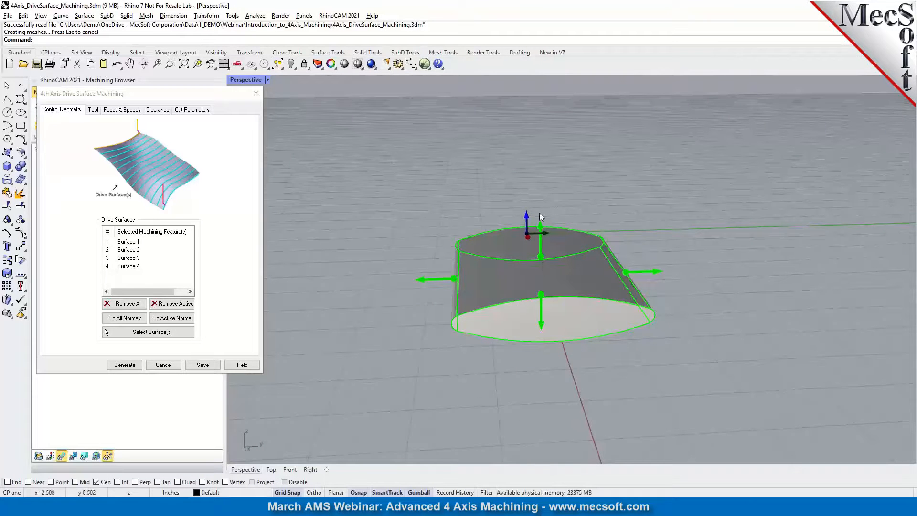
right_click_drag(543, 264, 517, 262)
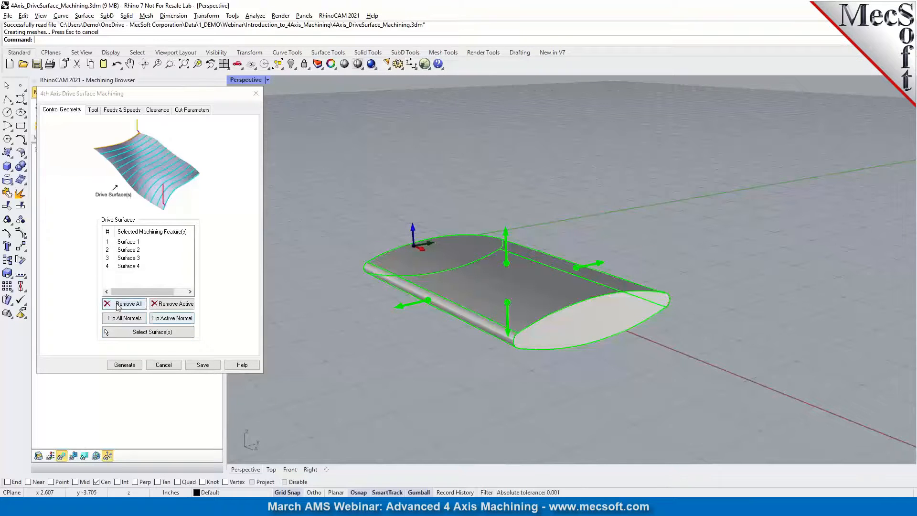
left_click(130, 241)
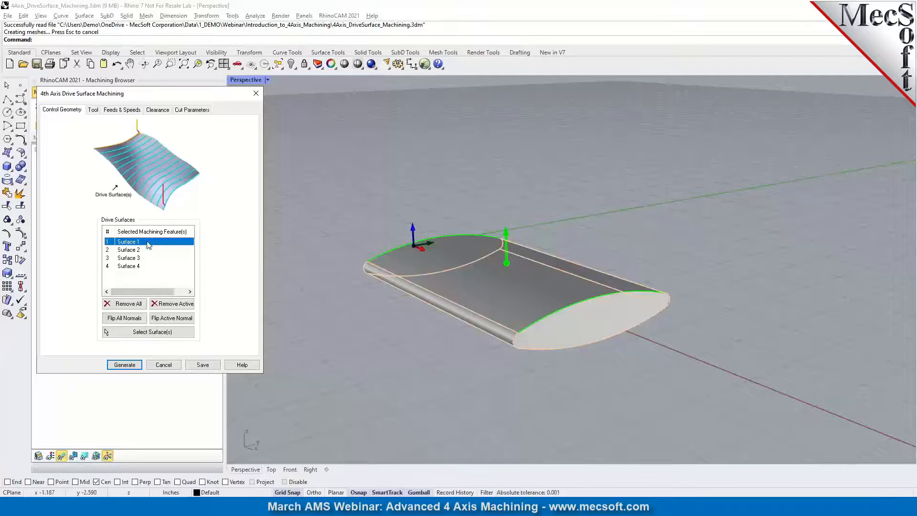
Review the operation's tool, feeds and speeds, clearance cylinder and cut parameters, and regenerate its toolpath.
left_click(93, 113)
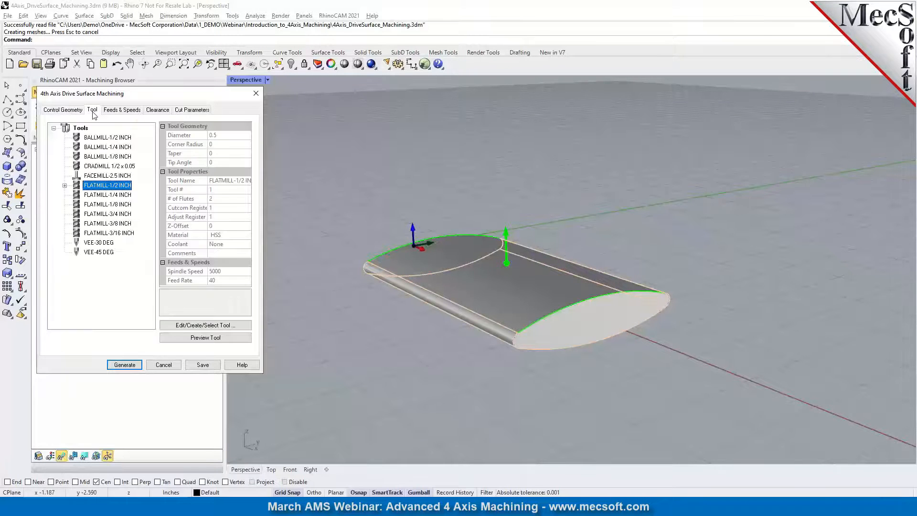
mouse_move(99, 192)
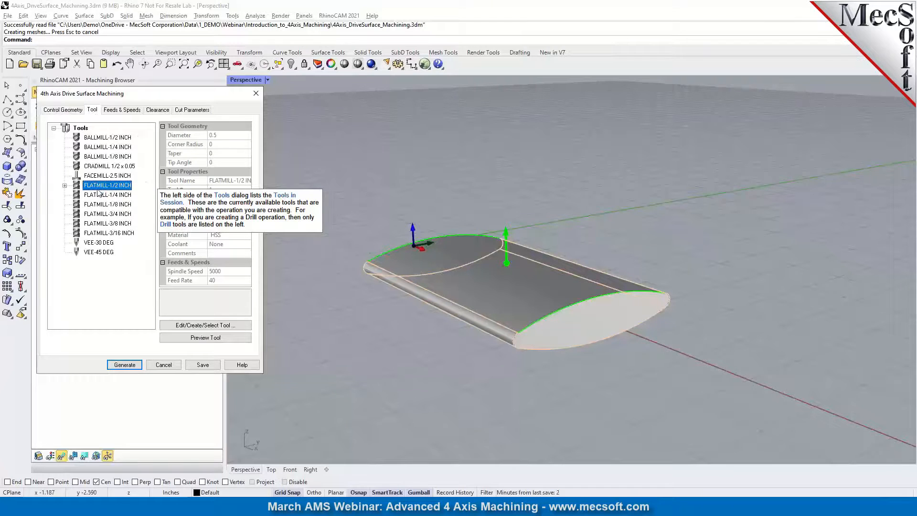
left_click(120, 111)
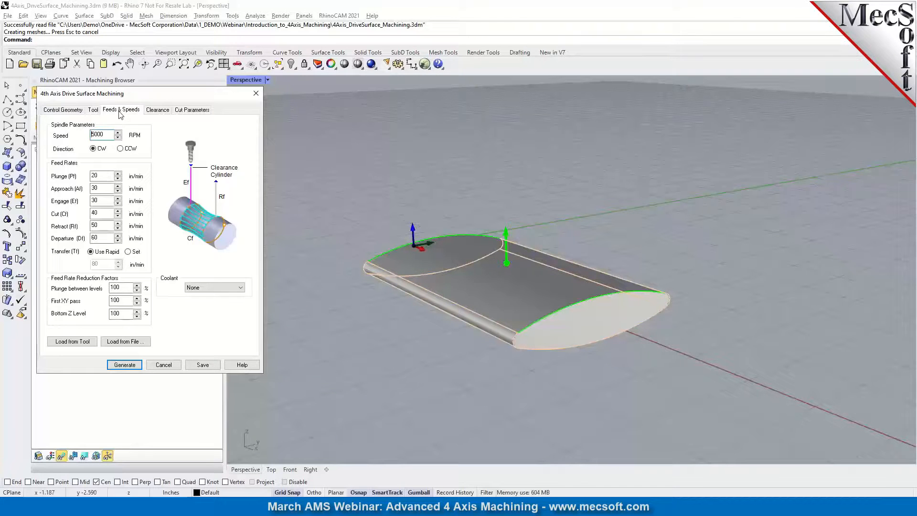
left_click(164, 111)
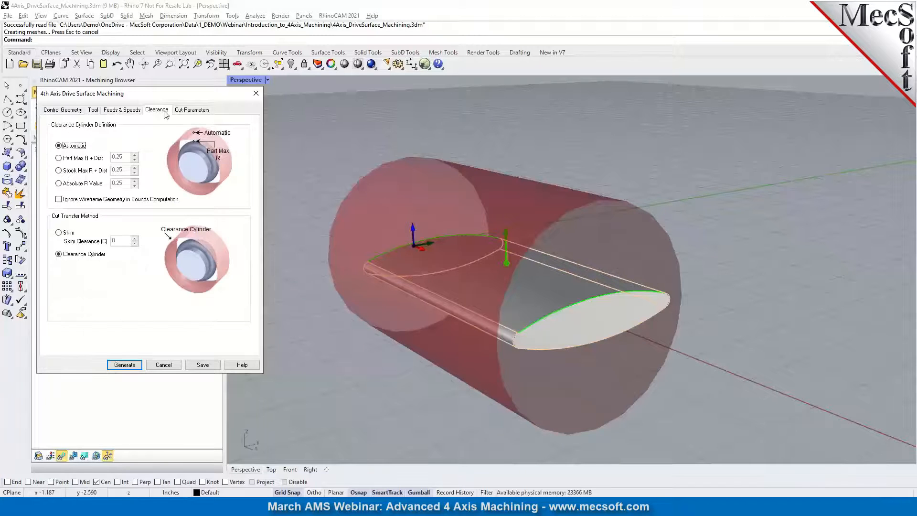
left_click(191, 112)
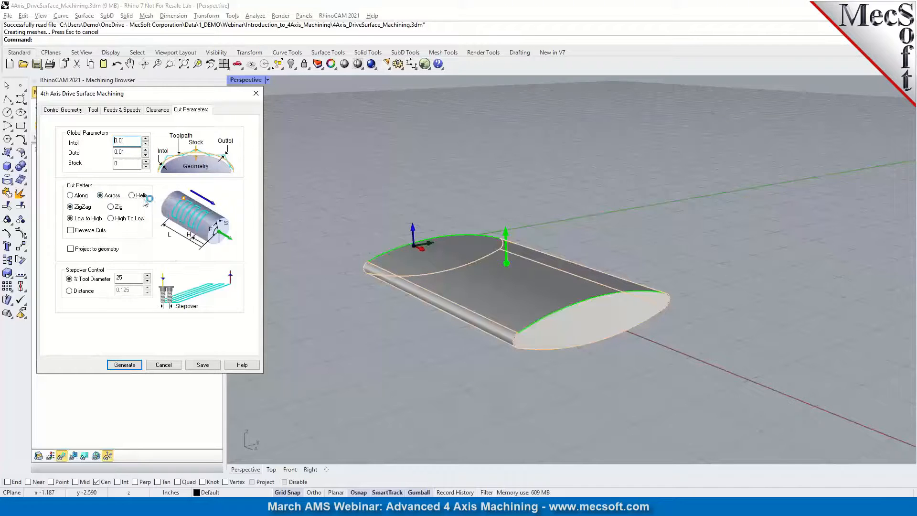
mouse_move(145, 202)
left_click(137, 366)
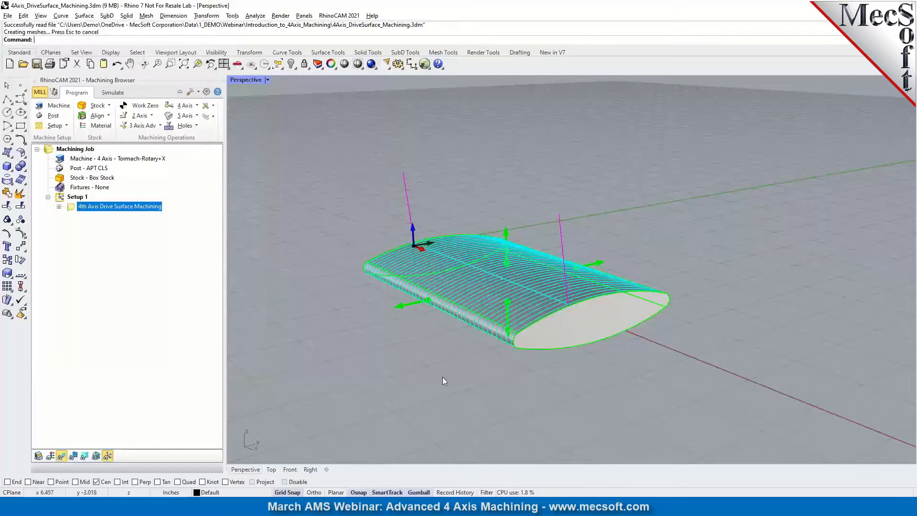
Display the blade part in simulation mode and play the 4th Axis Drive Surface Machining toolpath simulation.
right_click_drag(430, 373, 370, 279)
scroll(359, 281, "up", 5)
scroll(349, 268, "down", 4)
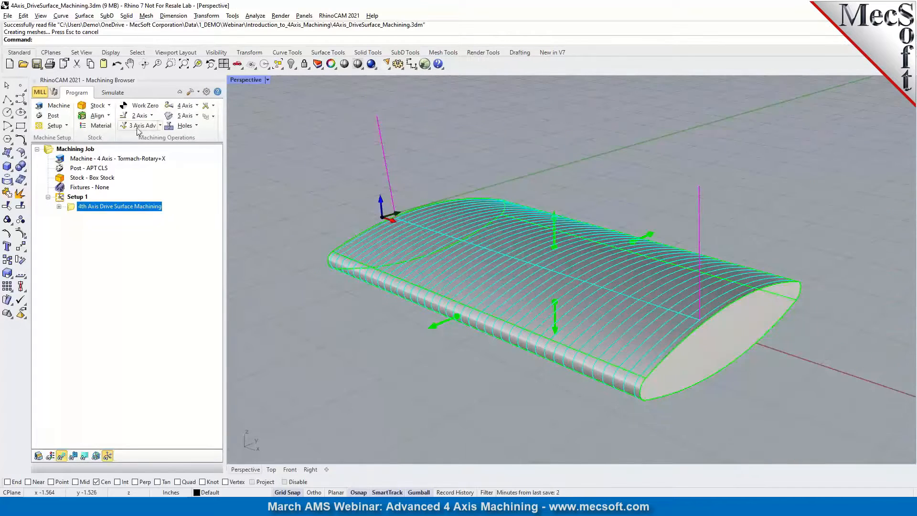
left_click(113, 93)
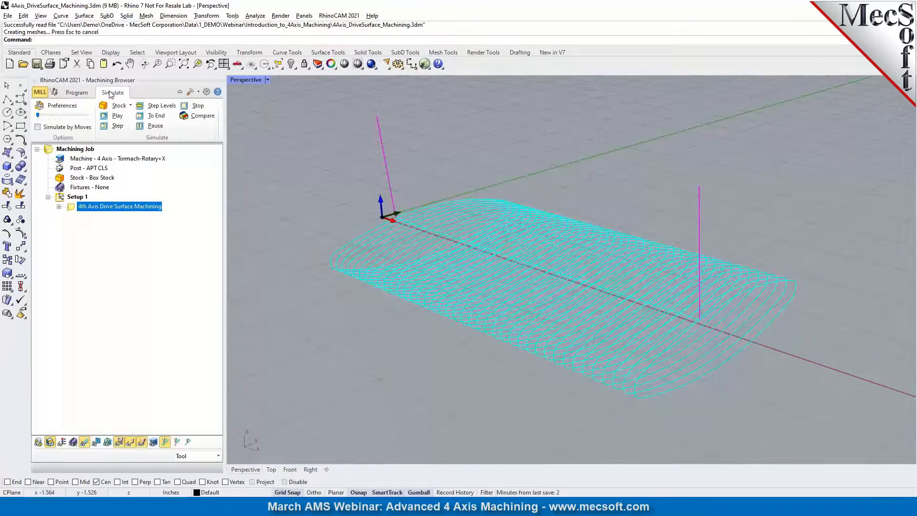
left_click(38, 441)
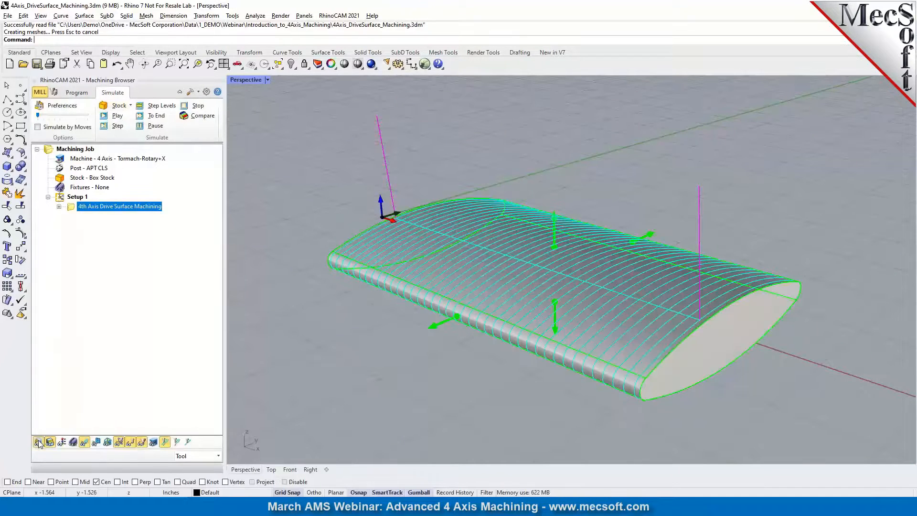
left_click(117, 125)
left_click(115, 117)
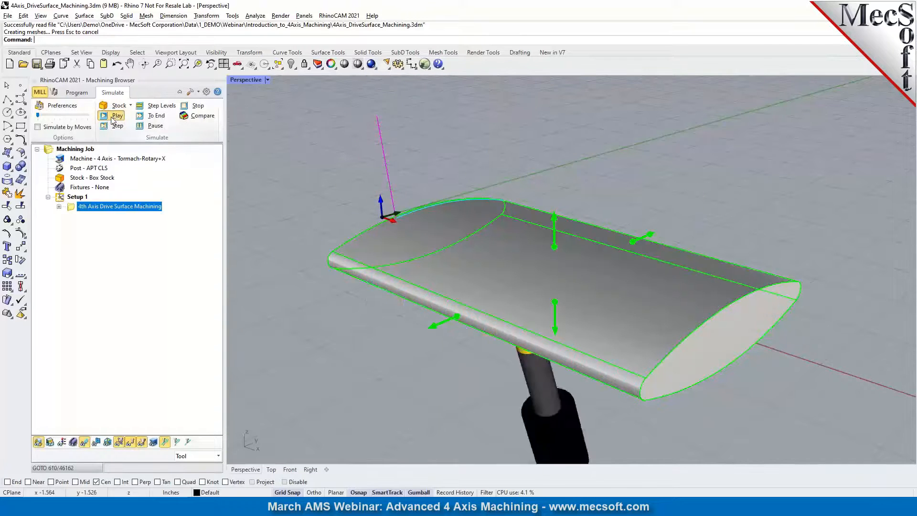
Check the simulation preferences without saving, observe the running tool motion in the Front and Right views, and pause the simulation.
left_click(549, 196)
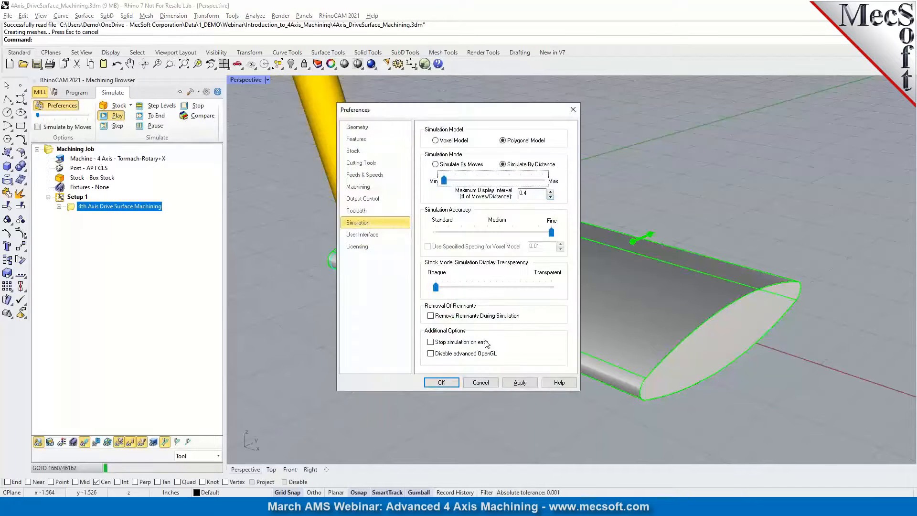
left_click(481, 382)
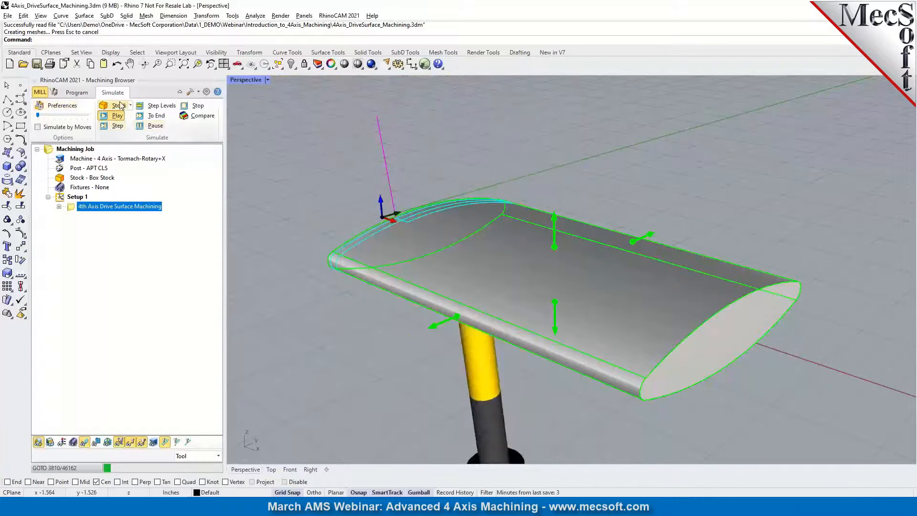
left_click(295, 469)
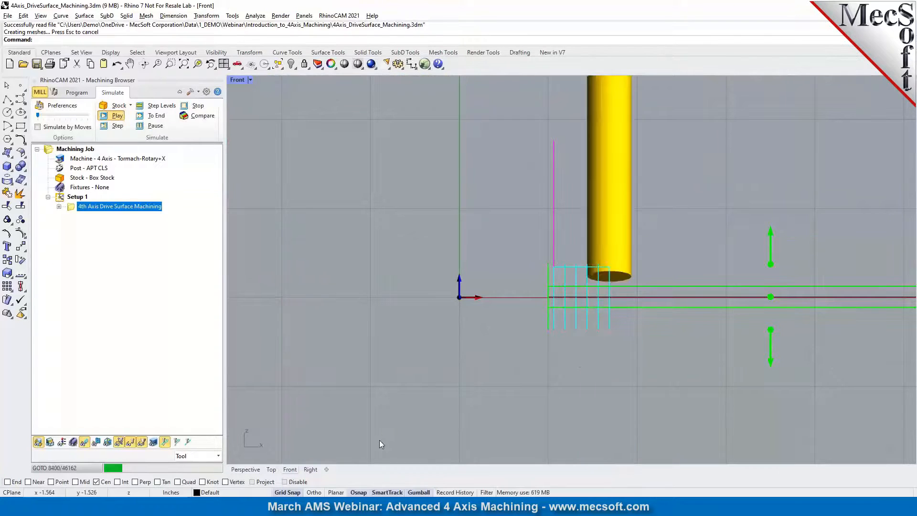
left_click(311, 469)
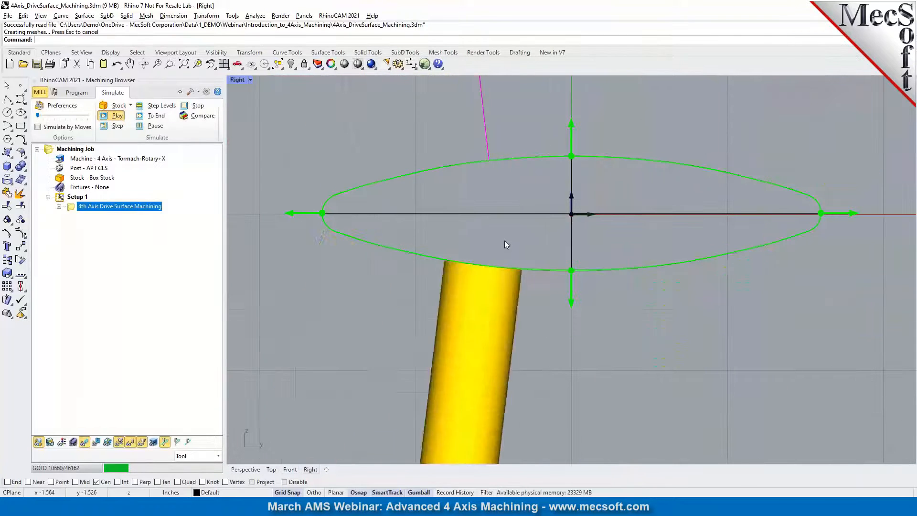
scroll(506, 246, "down", 3)
left_click(138, 127)
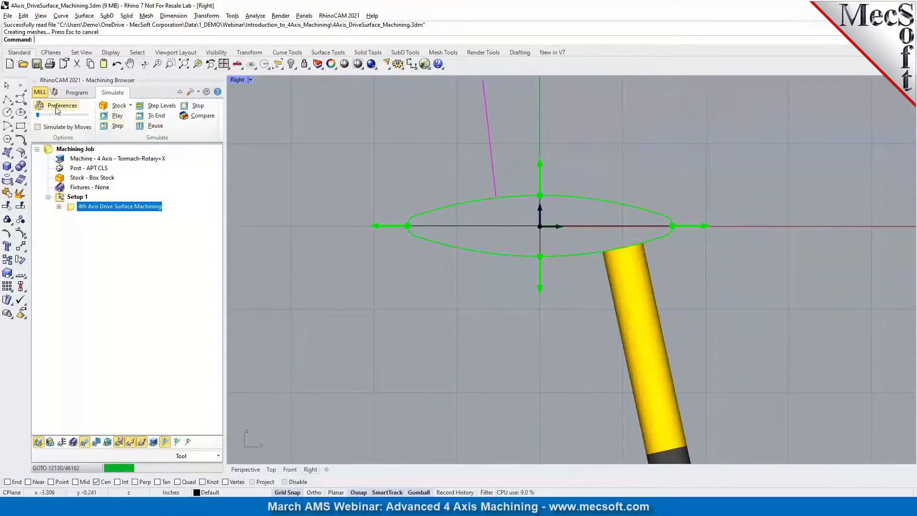
Lower the maximum display interval in the simulation preferences.
left_click(61, 105)
left_click(550, 197)
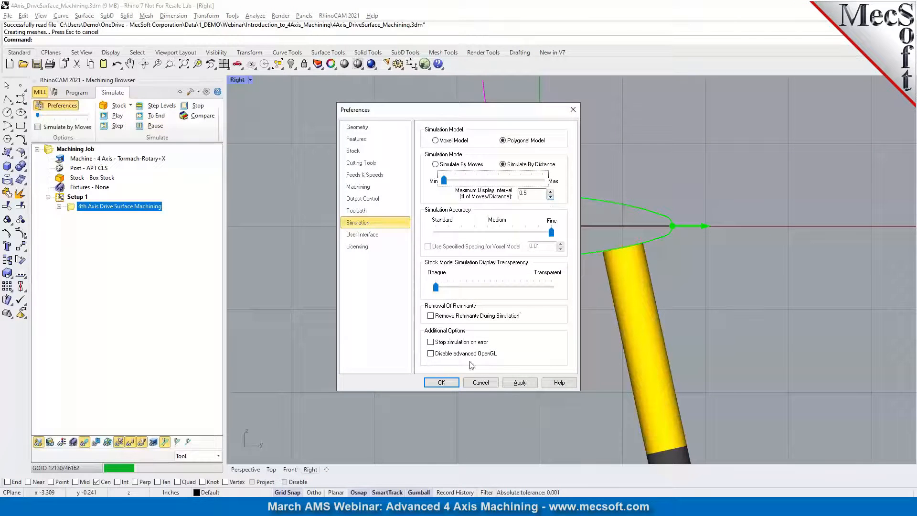
left_click(550, 197)
left_click(448, 382)
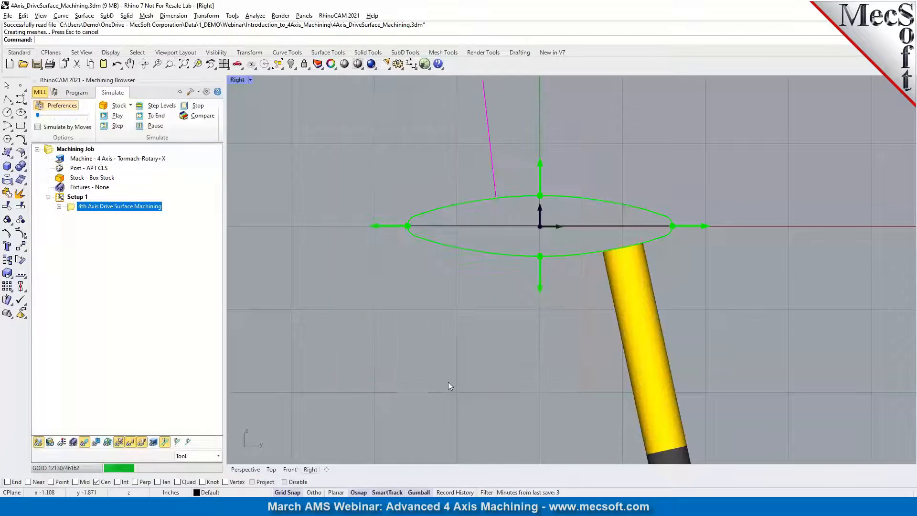
Resume and pause the simulation in the Right view, and redisplay the operation's full toolpath in the Perspective view.
left_click(113, 117)
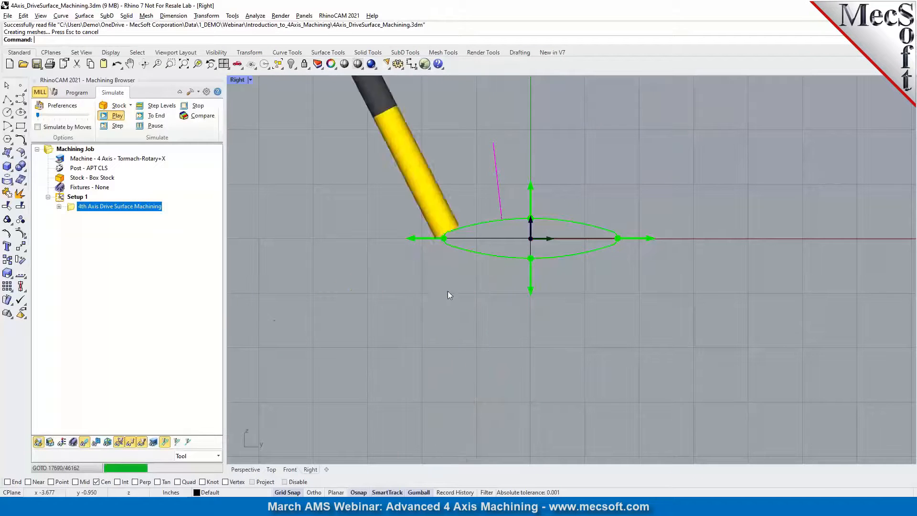
left_click(155, 126)
left_click(249, 472)
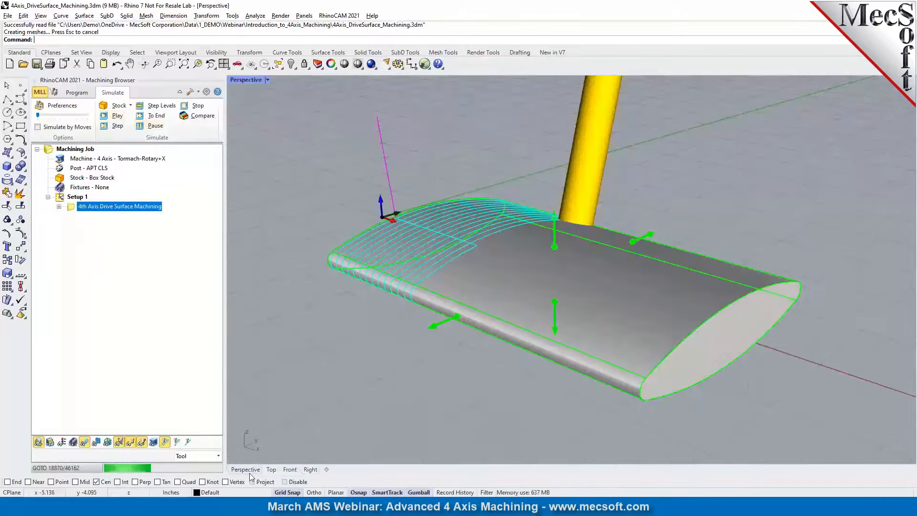
left_click(85, 208)
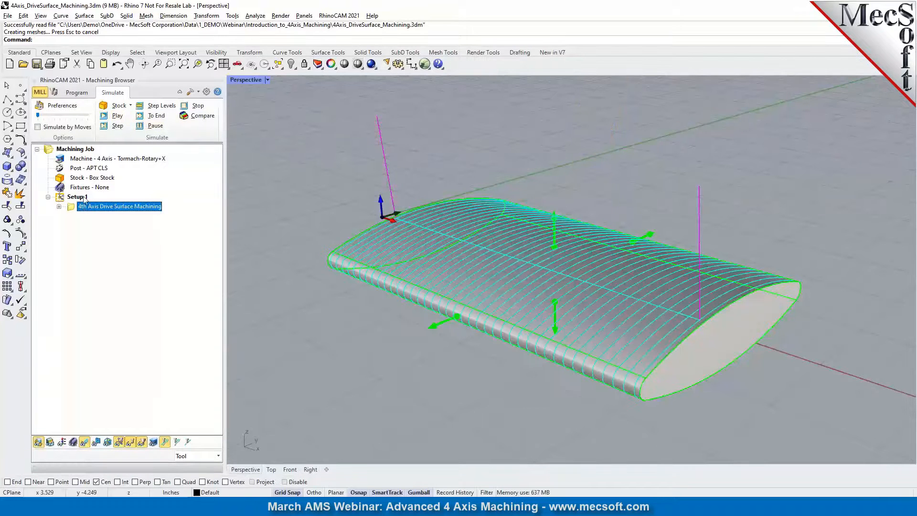
Hide the part geometry, turn on the machine display, and check the Tormach-Rotary+X machine tool definition.
left_click(38, 444)
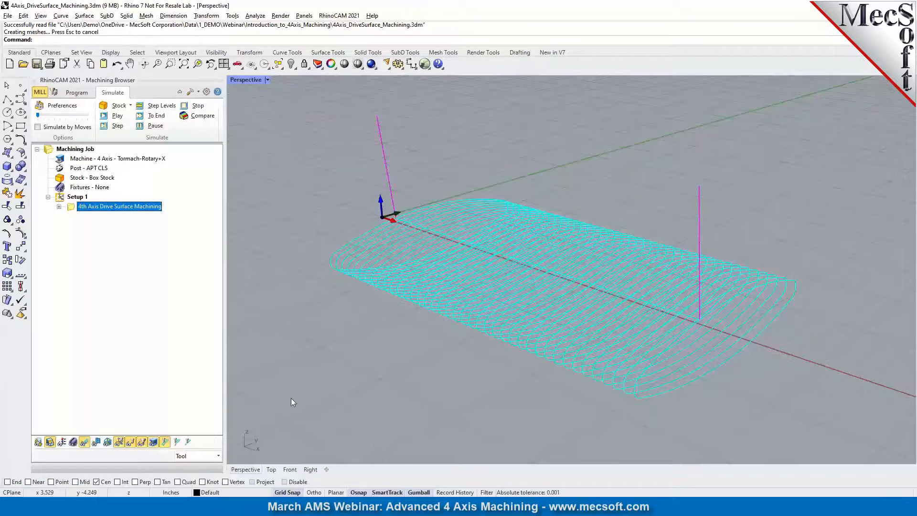
scroll(511, 261, "down", 3)
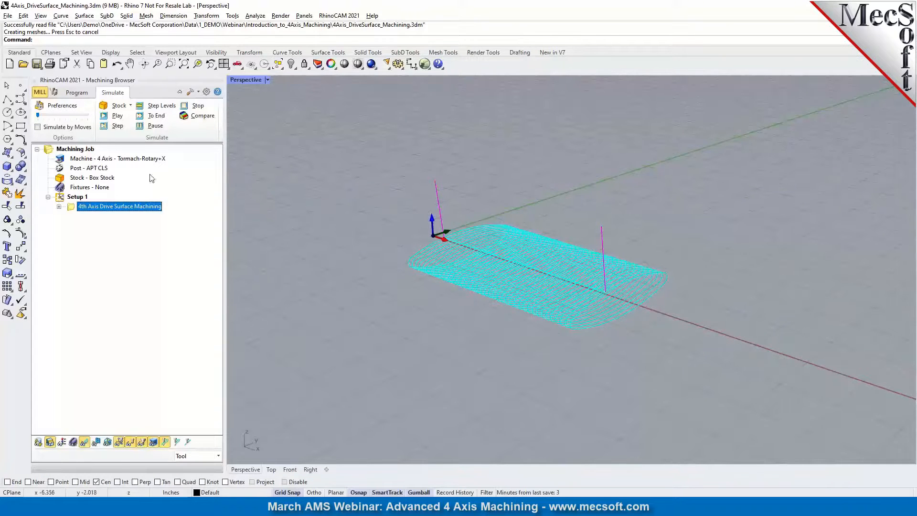
double_click(134, 160)
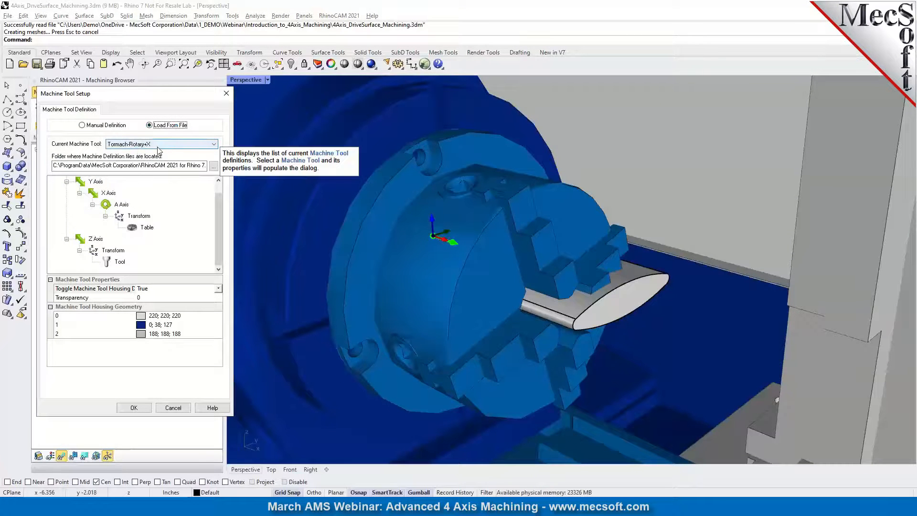
left_click(178, 410)
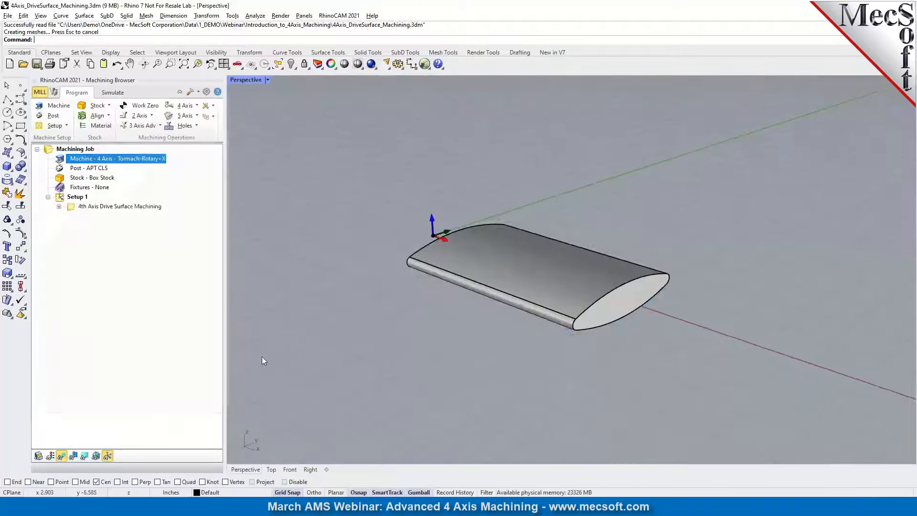
Simulate the drive surface operation with the box stock on the rotary machine, raise the simulation speed, pause it, and return to programming mode.
left_click(103, 208)
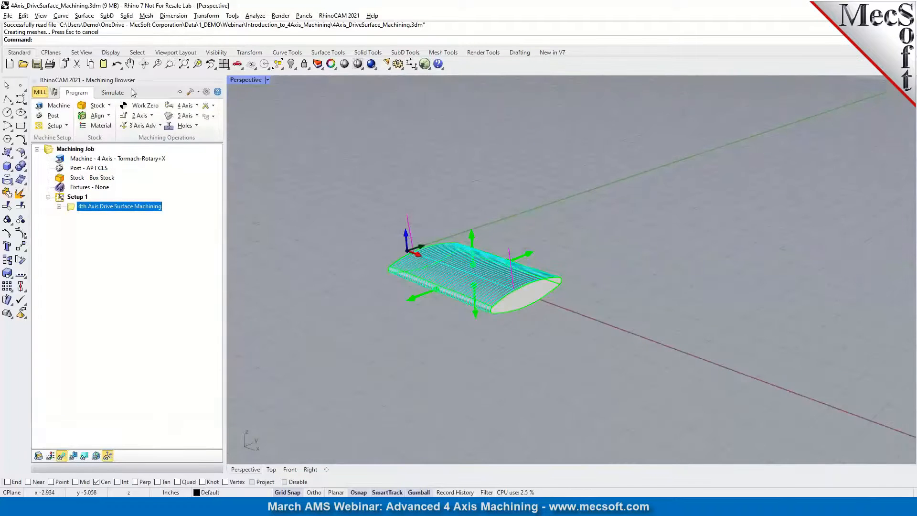
left_click(113, 92)
left_click(111, 117)
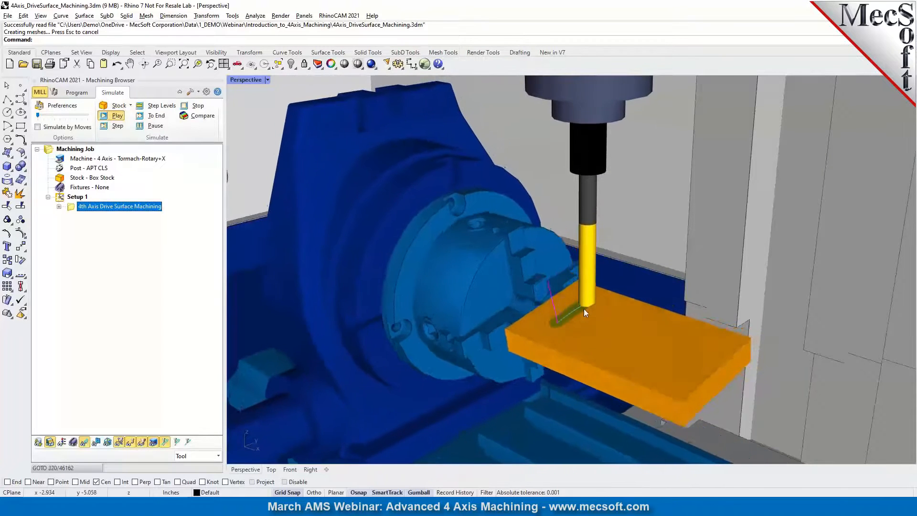
scroll(543, 297, "down", 7)
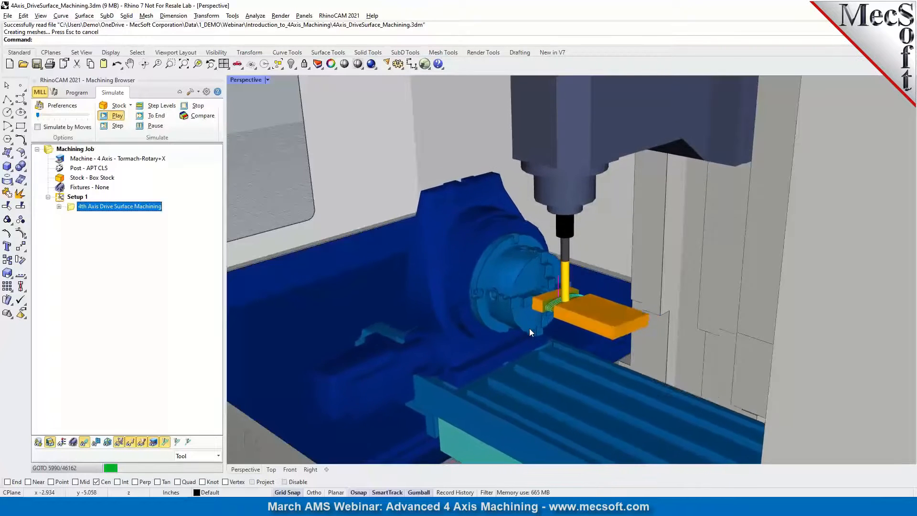
scroll(651, 361, "up", 3)
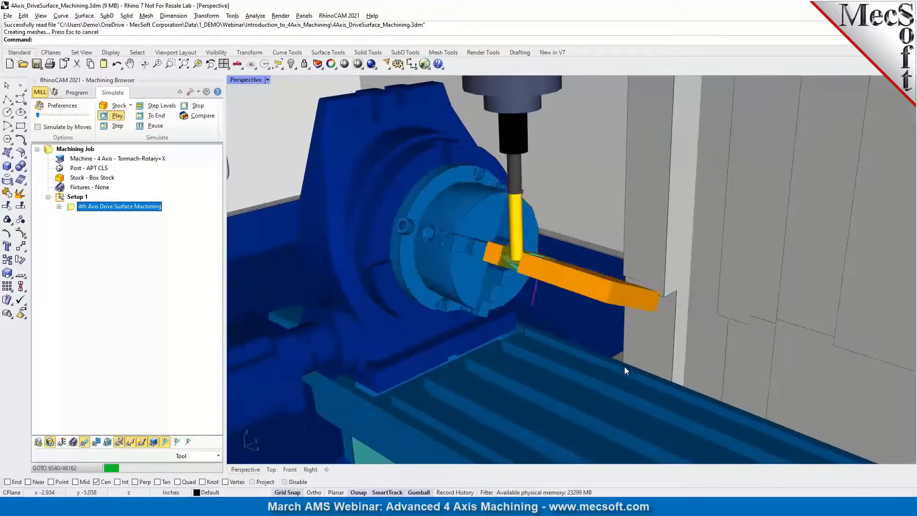
left_click_drag(38, 116, 44, 116)
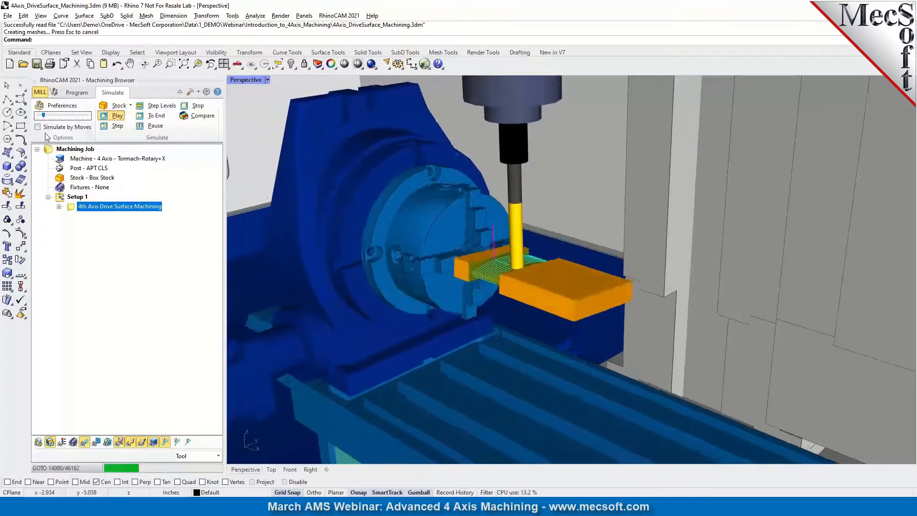
left_click(137, 126)
left_click(80, 93)
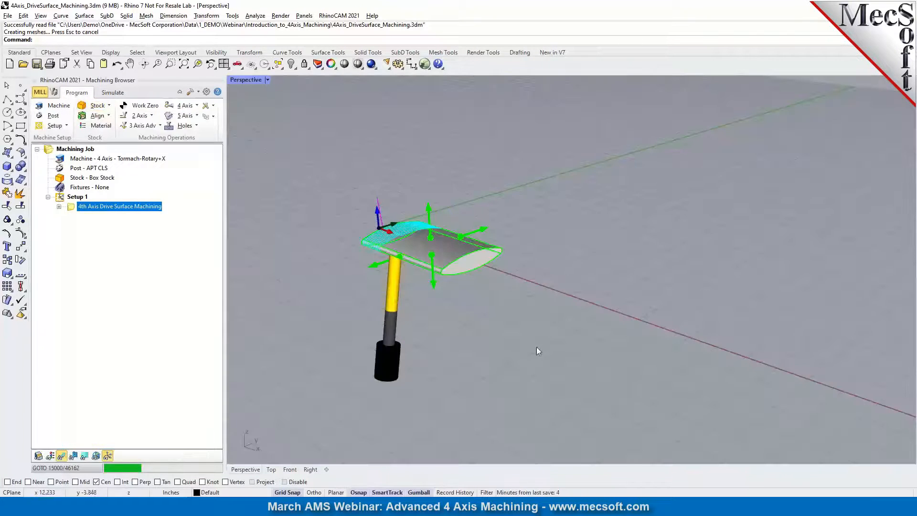
Switch to Ring Mold-2 Completed.3dm and examine the mold cavity and the curved surfaces beneath it.
scroll(514, 323, "down", 2)
scroll(396, 276, "up", 6)
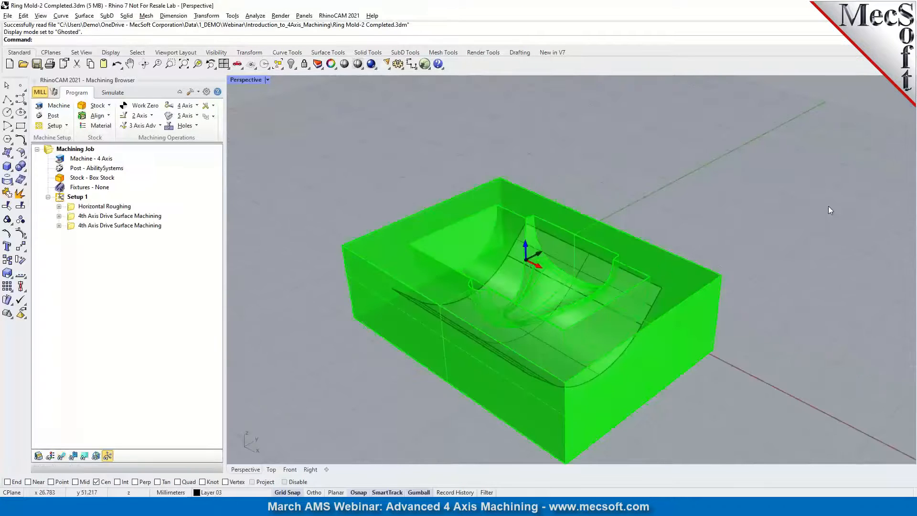
right_click_drag(662, 283, 624, 338)
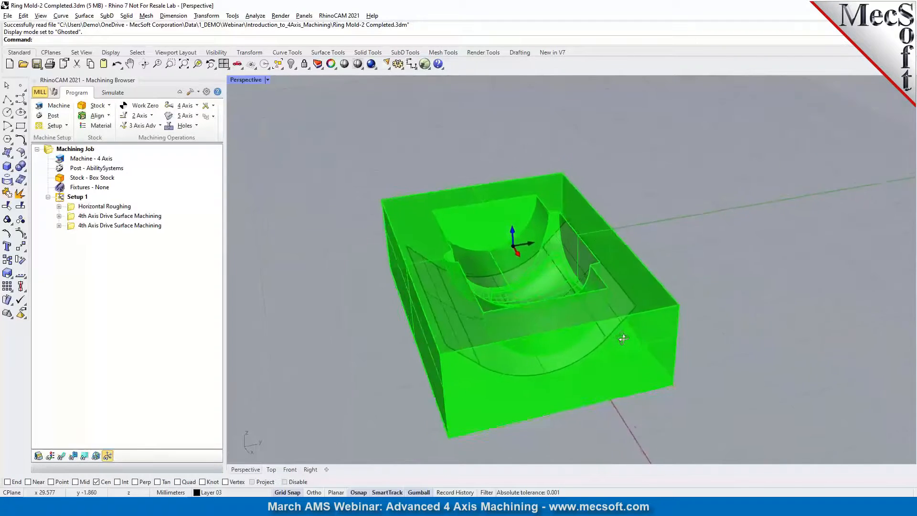
scroll(475, 286, "up", 5)
right_click_drag(475, 286, 503, 269)
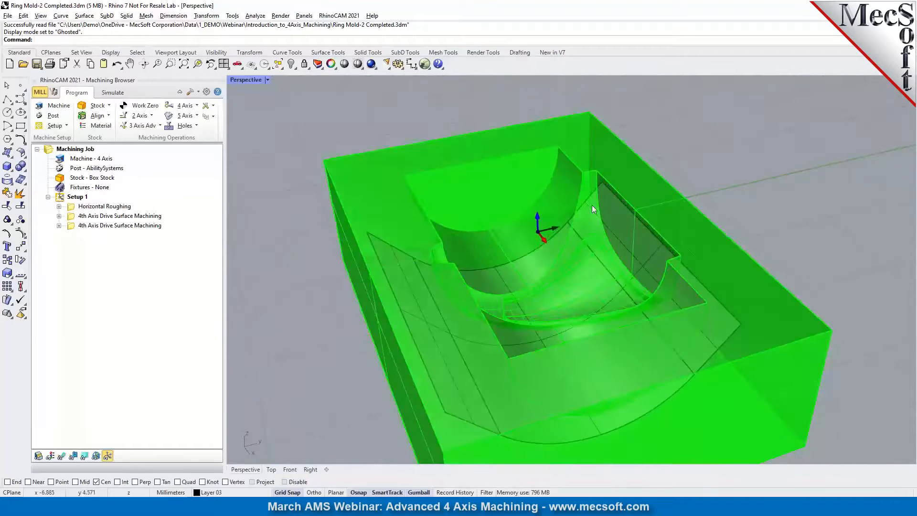
scroll(480, 210, "down", 3)
right_click_drag(561, 317, 554, 289)
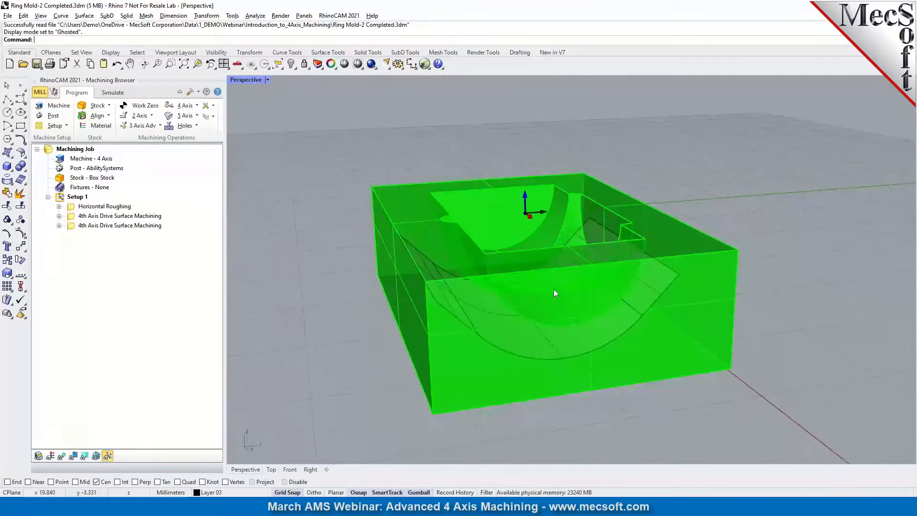
Select the first 4th Axis Drive Surface Machining operation and hide the mold half solid to expose its drive surfaces.
left_click(116, 216)
right_click_drag(443, 295, 462, 282)
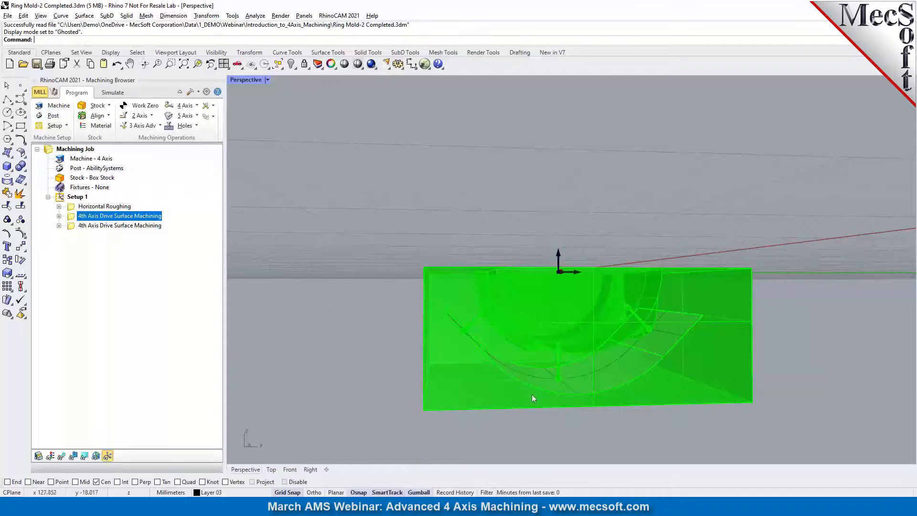
left_click(621, 376)
left_click(629, 380)
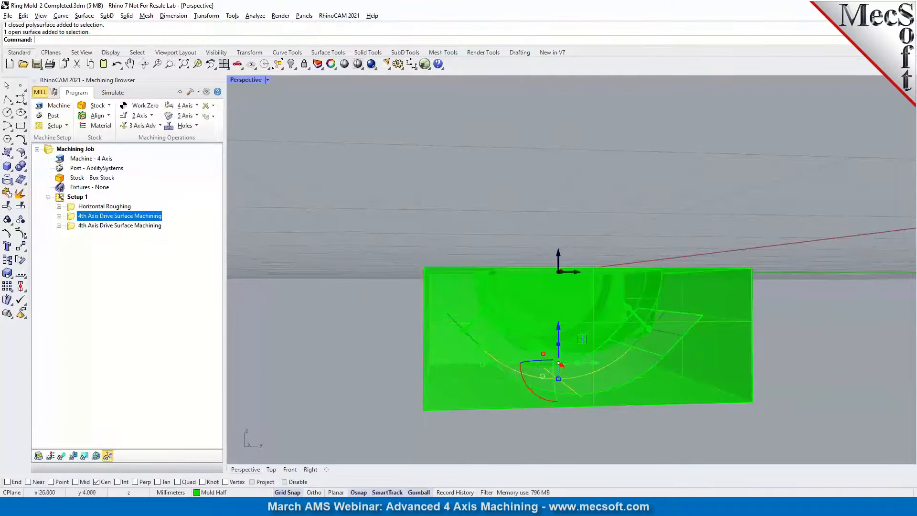
left_click(712, 397)
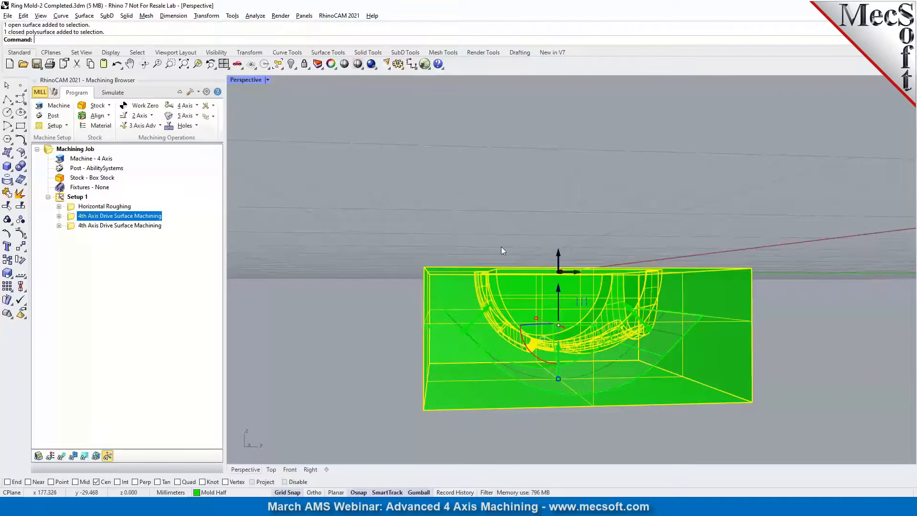
left_click(291, 63)
Examine the exposed drive surfaces and their normals from several angles.
right_click_drag(430, 204, 569, 239)
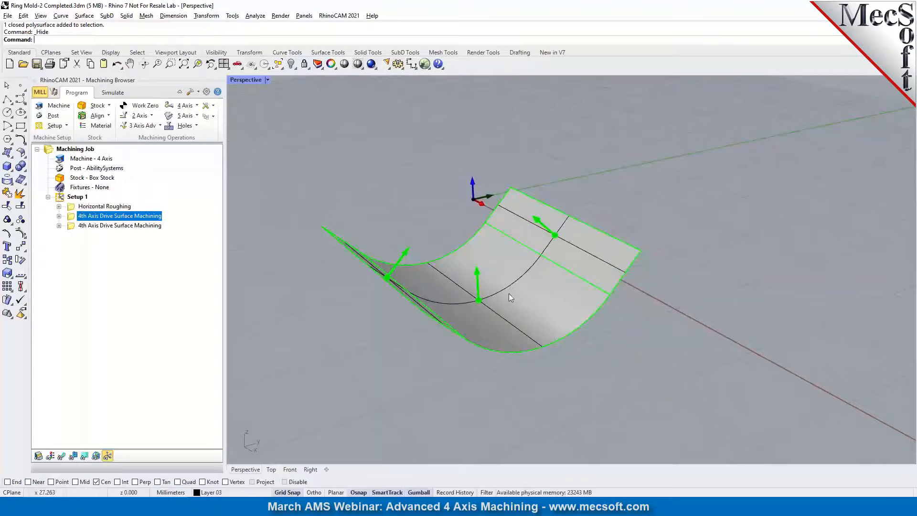
right_click_drag(623, 295, 665, 327)
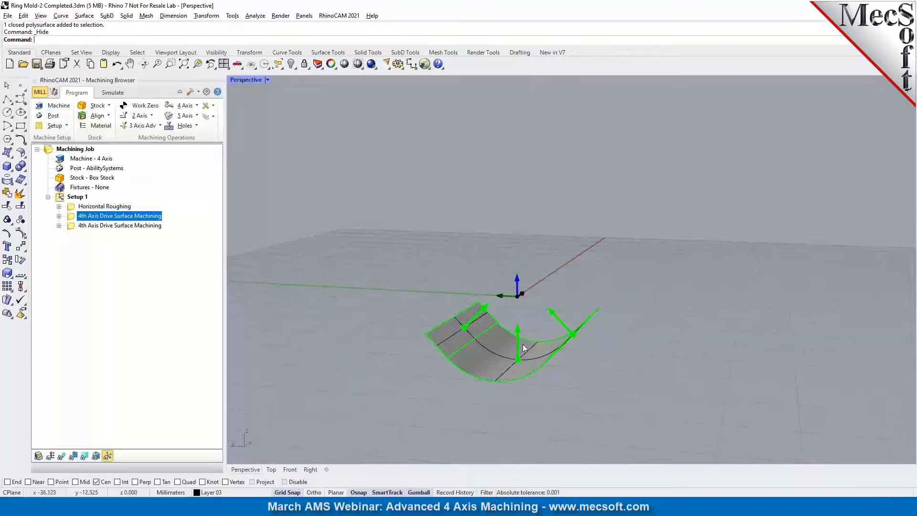
right_click_drag(605, 369, 415, 385)
scroll(594, 270, "up", 5)
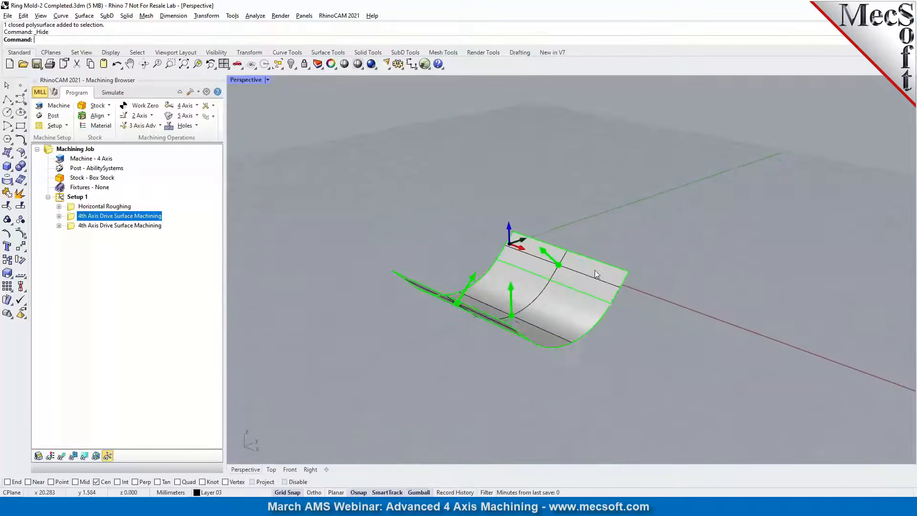
Undo the hiding of the mold half and review the first drive surface operation's cut pattern and Project to geometry setting.
double_click(74, 217)
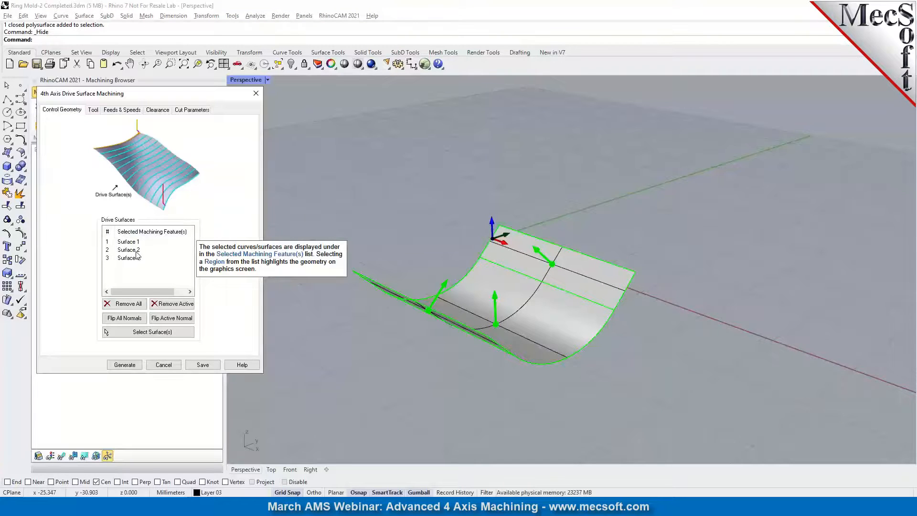
left_click(117, 65)
left_click(191, 110)
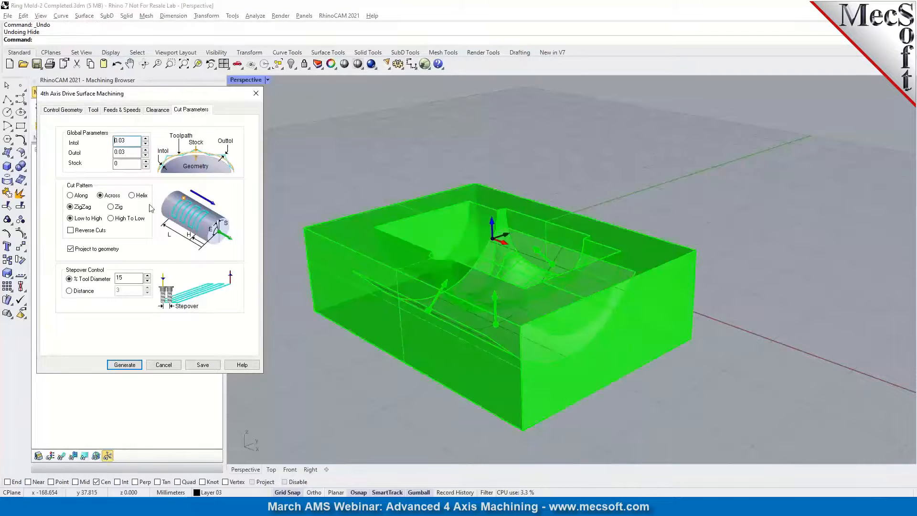
mouse_move(92, 256)
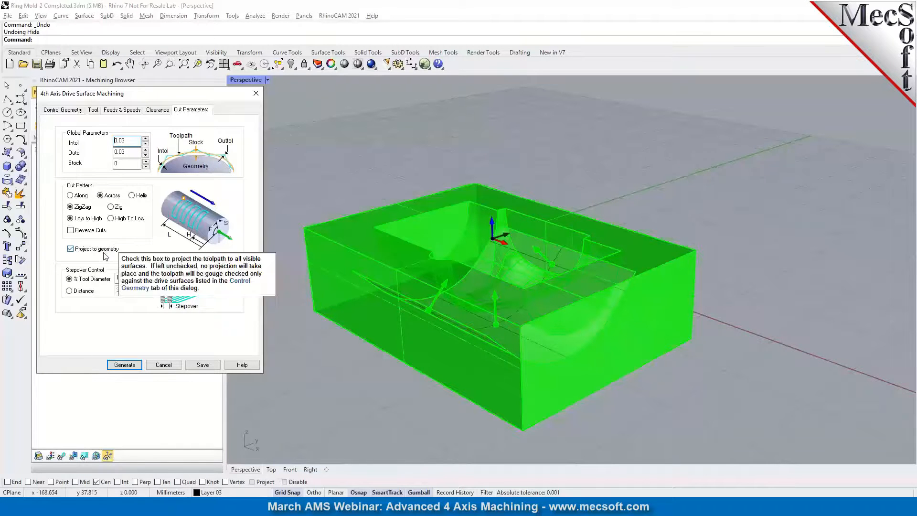
right_click_drag(504, 336, 461, 323)
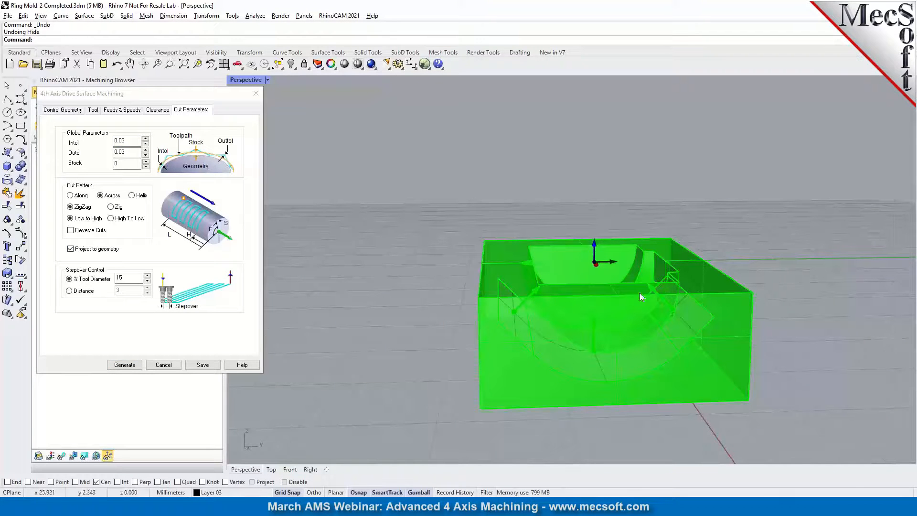
right_click_drag(675, 253, 538, 331)
right_click_drag(609, 322, 523, 307)
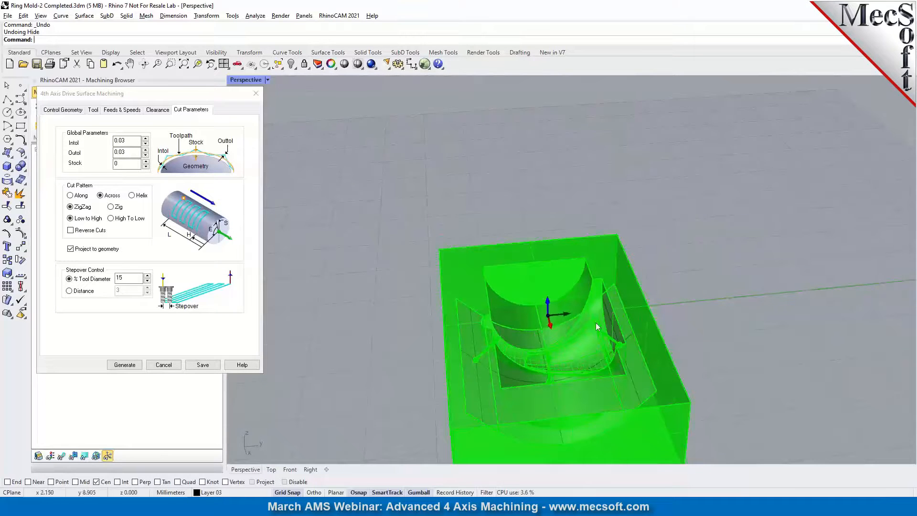
left_click(175, 363)
Turn on the toolpath display and compare the toolpaths of both 4th Axis Drive Surface Machining operations on the mold cavity.
left_click(61, 456)
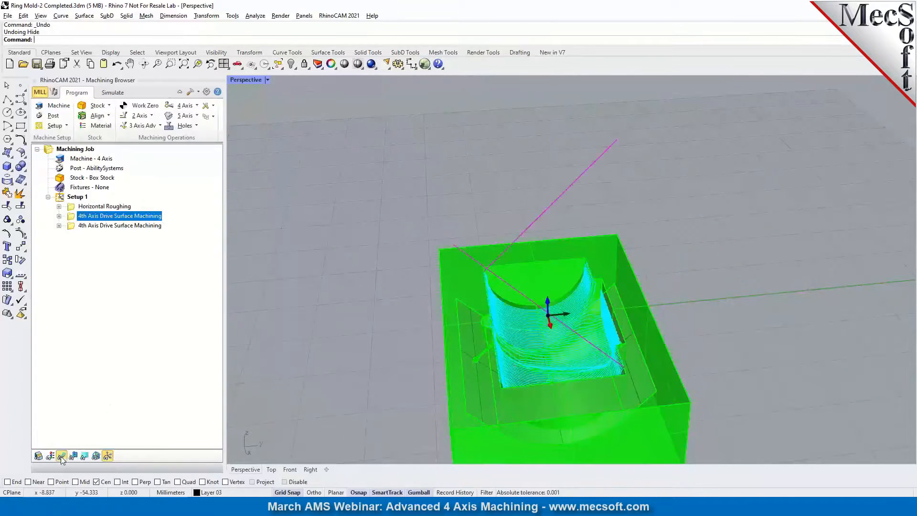
scroll(551, 365, "up", 6)
mouse_move(552, 366)
right_mouse_down()
mouse_move(624, 372)
mouse_move(539, 368)
right_mouse_up()
right_click_drag(577, 299, 624, 318)
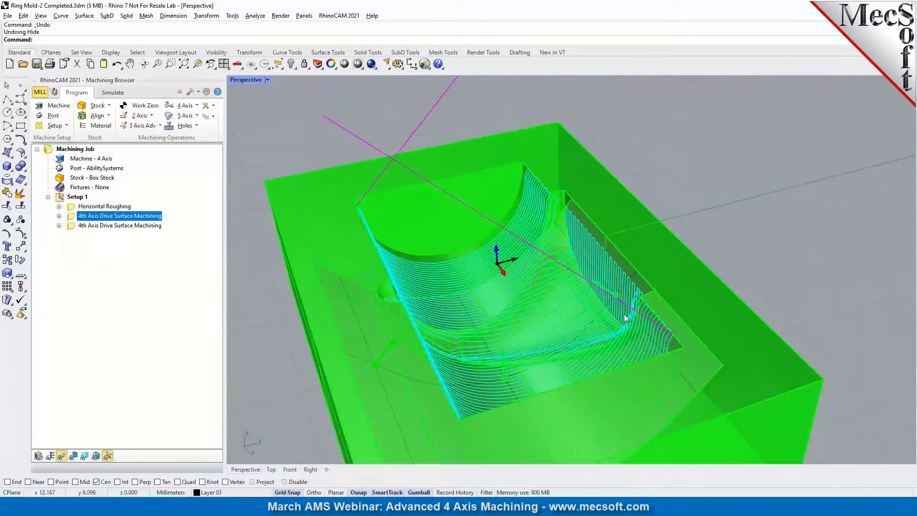
left_click(123, 226)
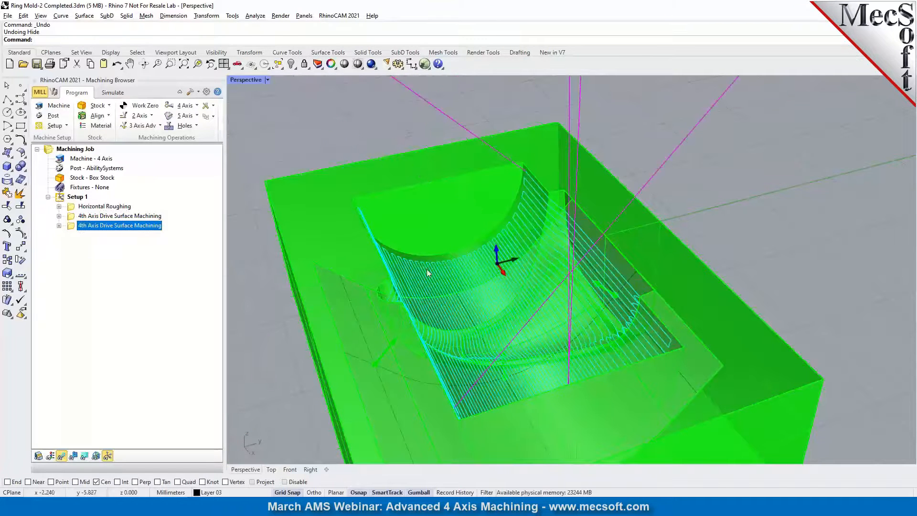
Simulate the Horizontal Roughing operation straight to its end on the box stock.
left_click(84, 207)
left_click(113, 92)
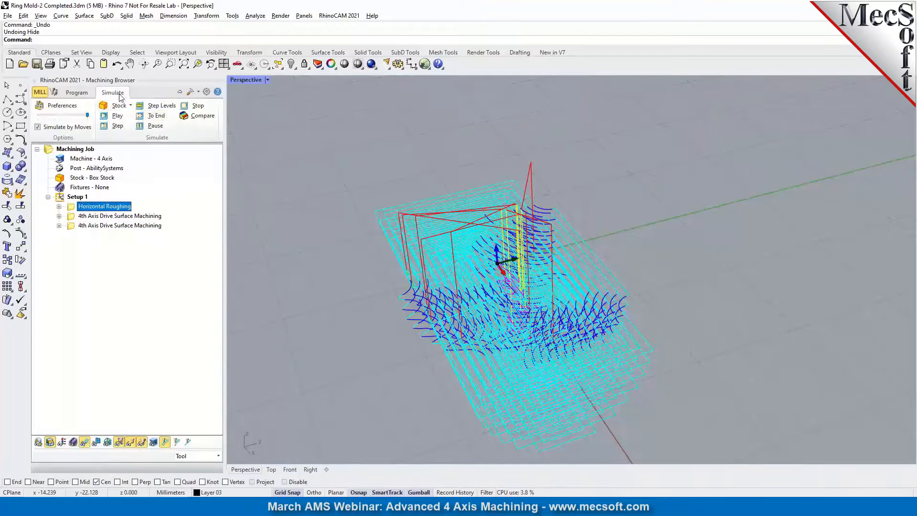
left_click(152, 115)
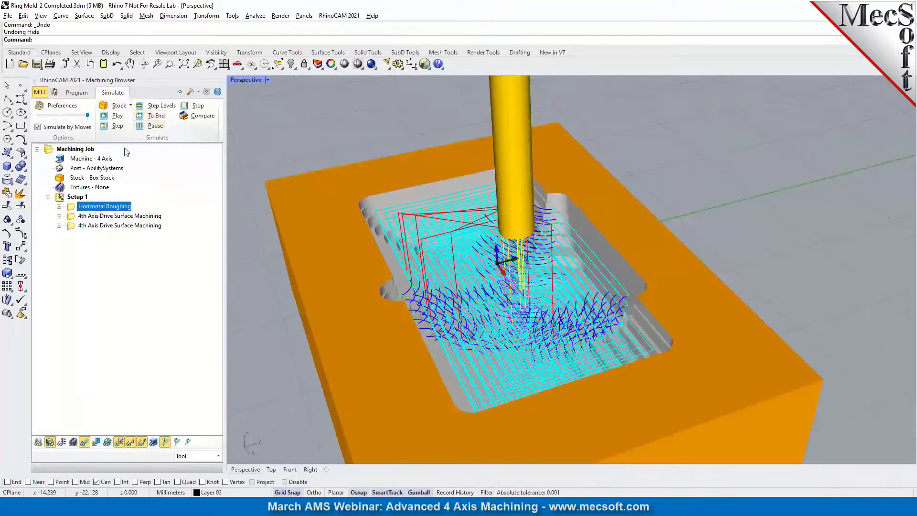
Turn off Simulate by Moves and play the material removal simulation of the first 4th Axis Drive Surface Machining operation.
left_click(87, 216)
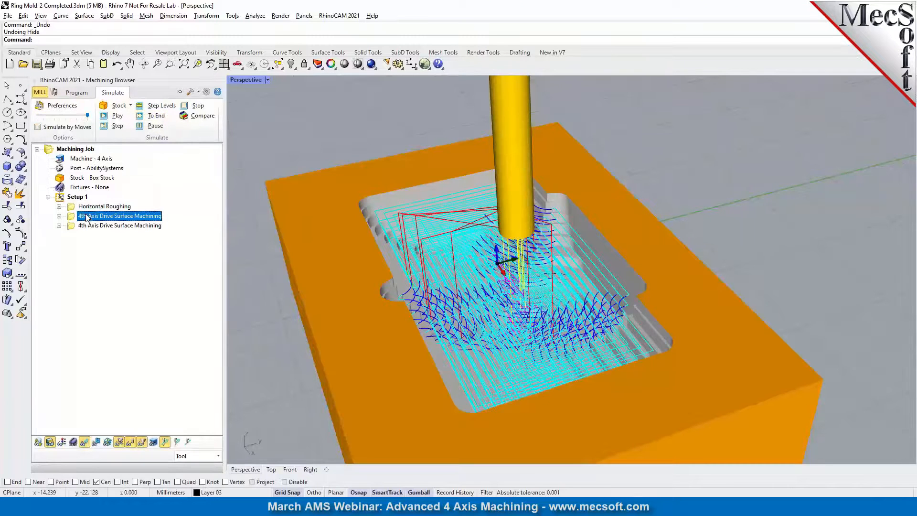
left_click(116, 116)
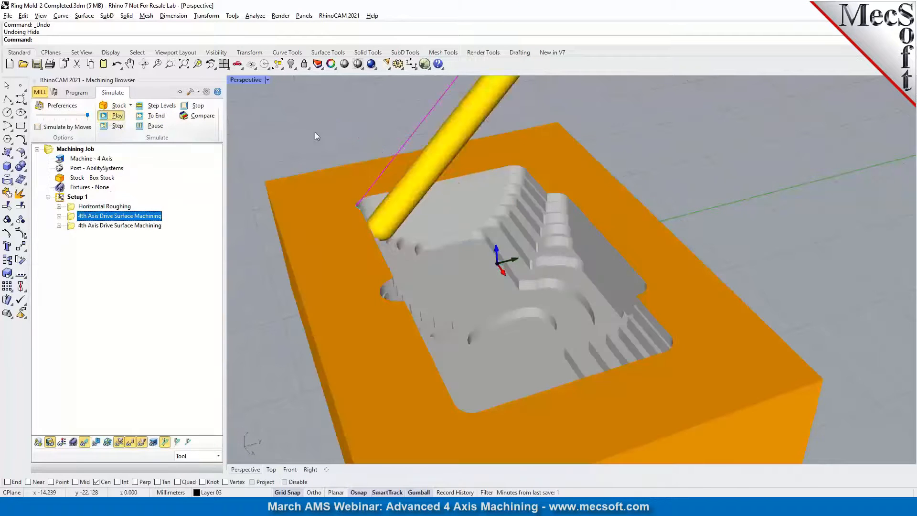
scroll(409, 133, "down", 4)
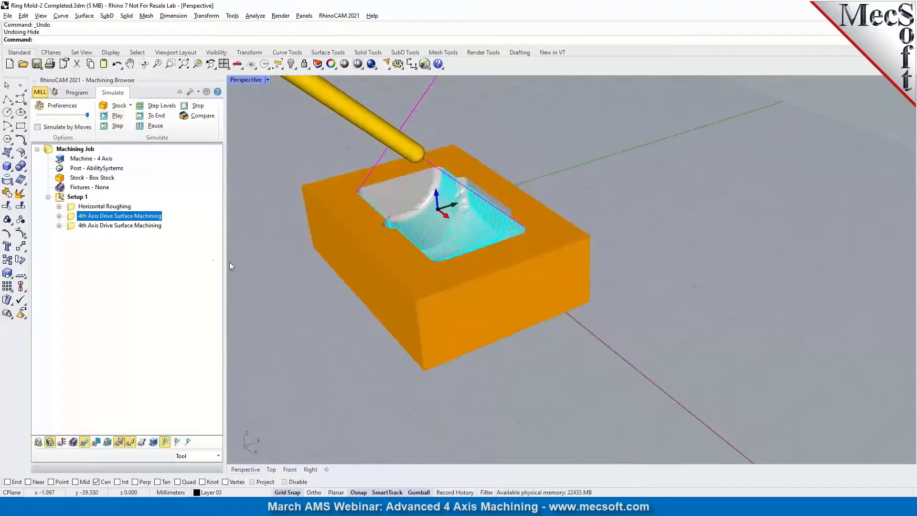
Review the second 4th Axis Drive Surface Machining operation's drive surfaces and cut parameters without changing them.
left_click(101, 226)
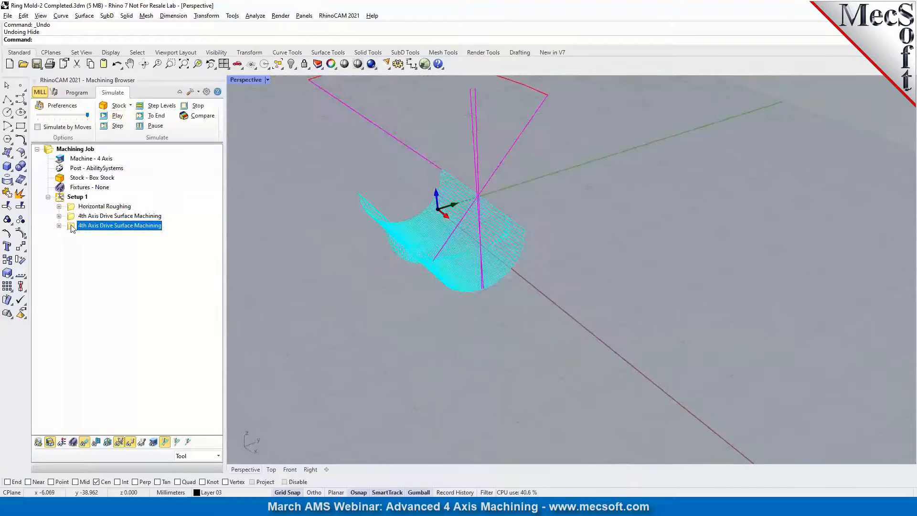
double_click(72, 227)
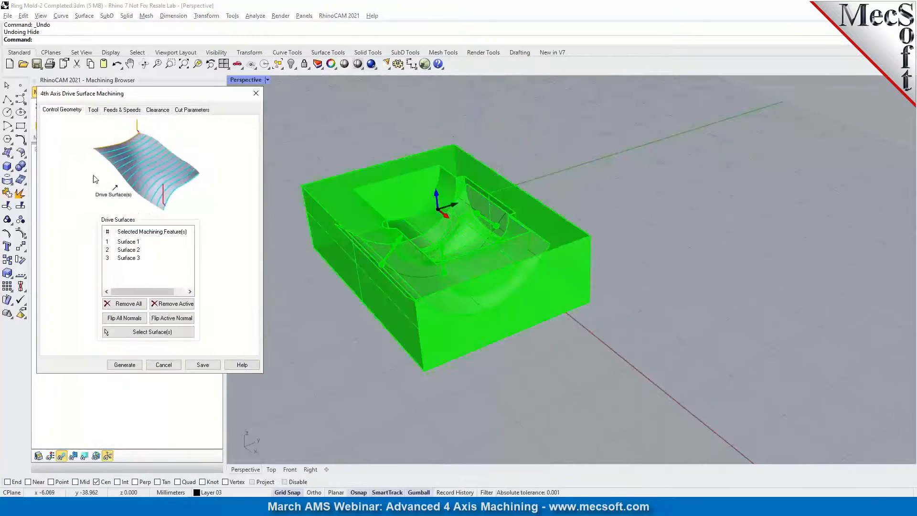
left_click(186, 111)
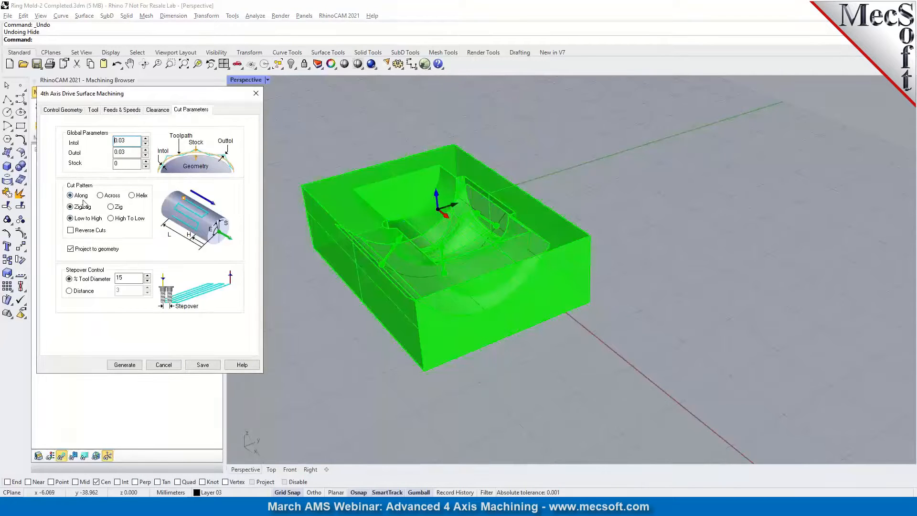
left_click(163, 365)
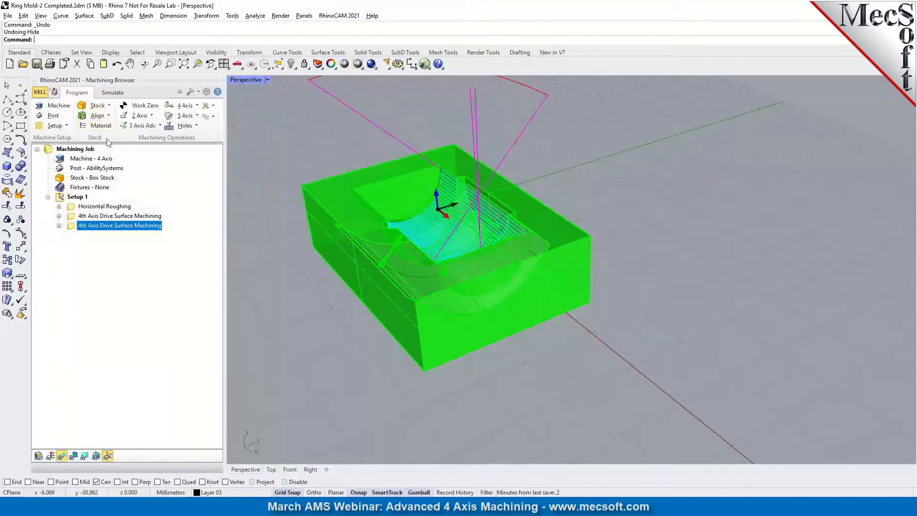
Play the material removal simulation of the second 4th Axis Drive Surface Machining operation.
left_click(111, 93)
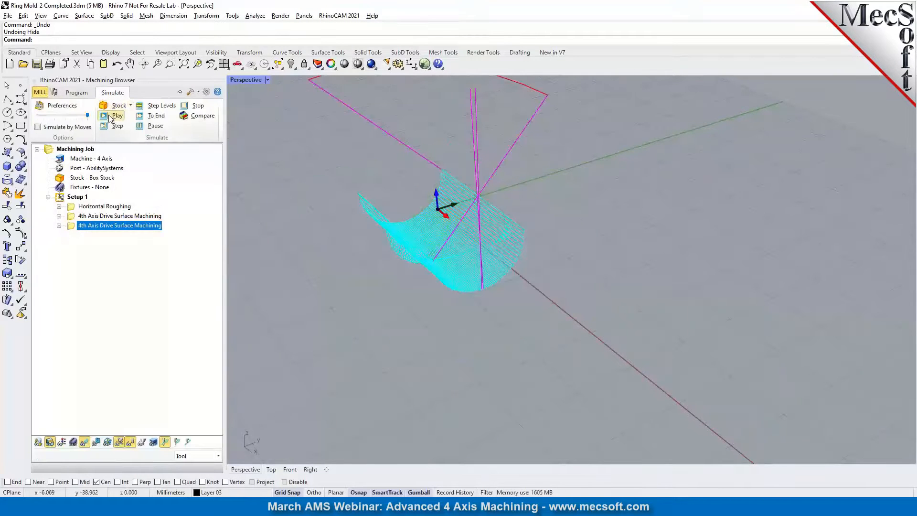
left_click(107, 116)
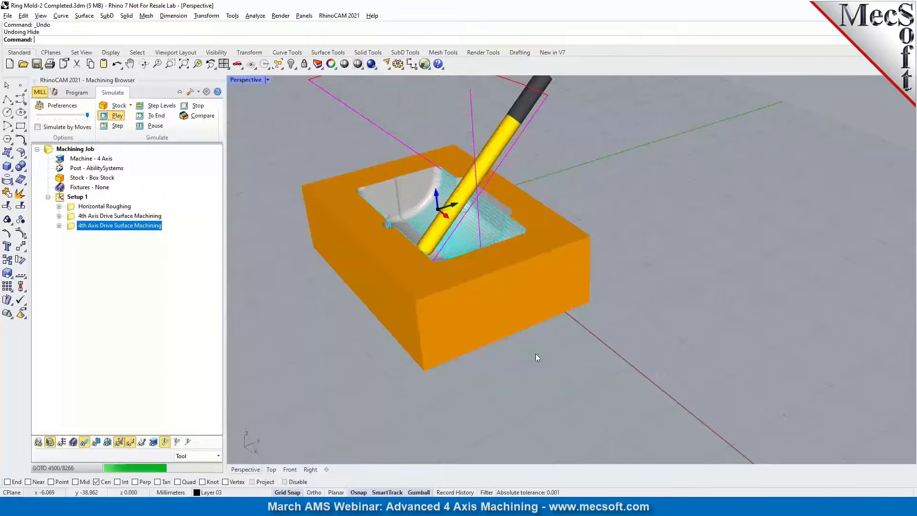
right_click_drag(566, 380, 544, 380)
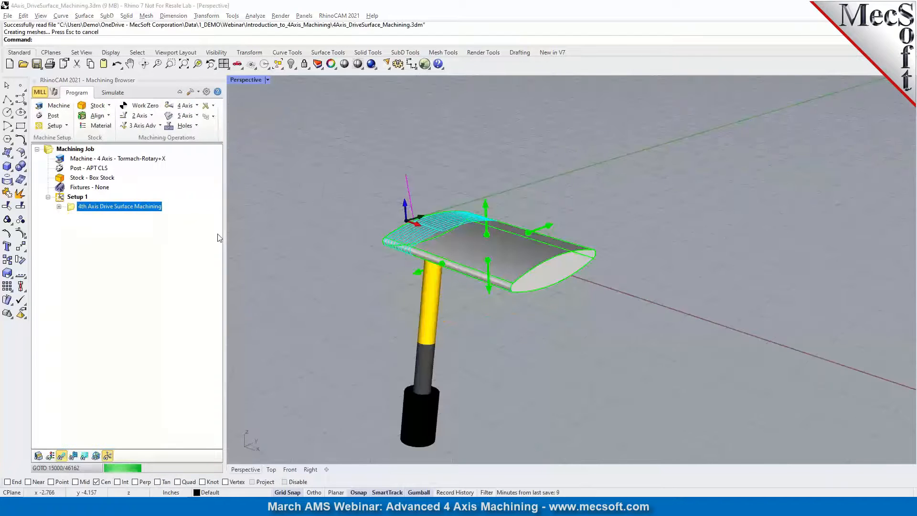
In 4Axis_DriveSurface_Machining.3dm, post the 4th Axis Drive Surface Machining operation to an .nc file on the Desktop using the Fanuc0m post.
right_click(82, 210)
left_click(101, 233)
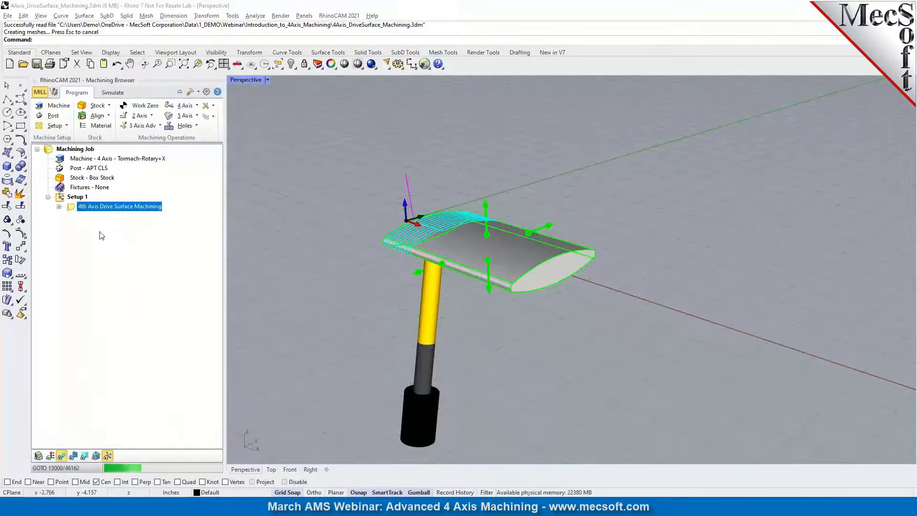
left_click(531, 336)
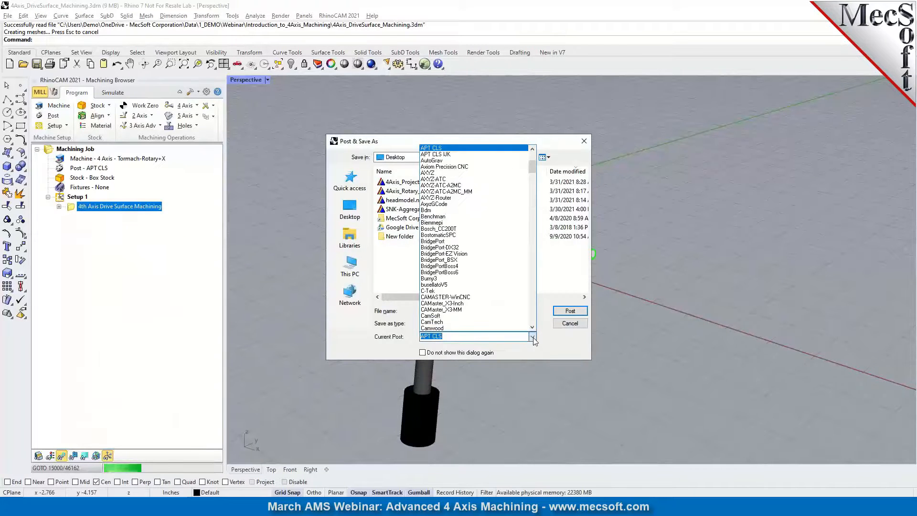
type("f")
scroll(527, 320, "up", 2)
scroll(527, 321, "down", 1)
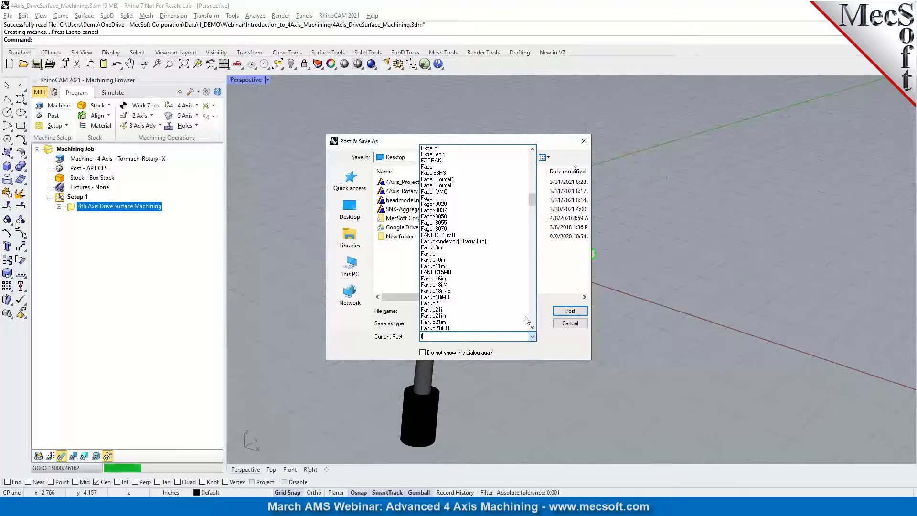
left_click(467, 248)
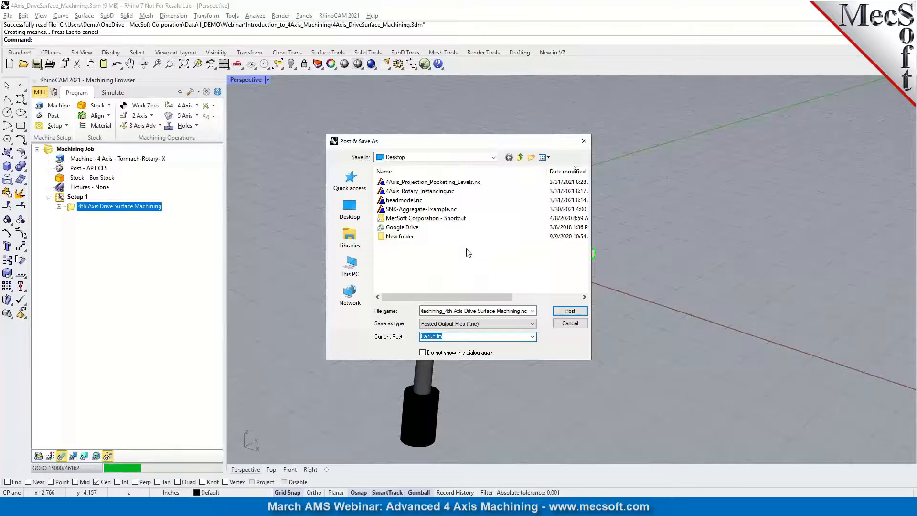
left_click(577, 311)
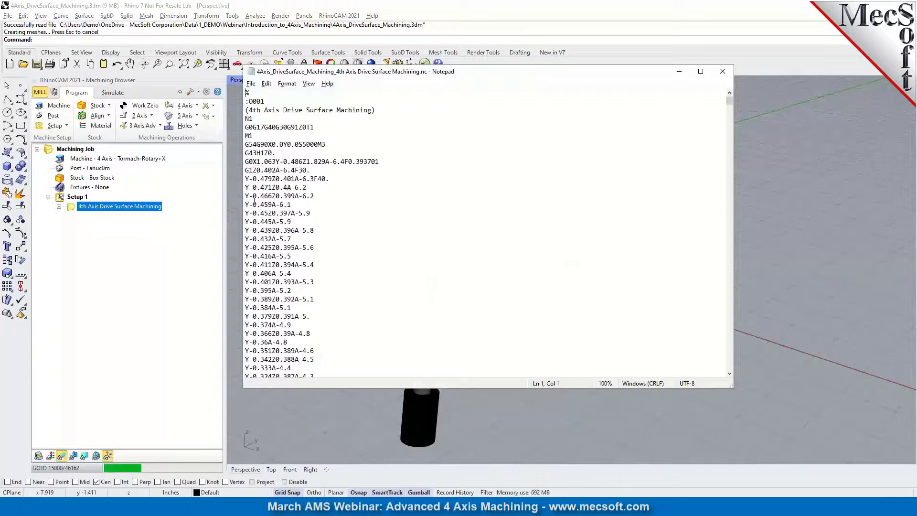
Examine the coordinates and A-axis rotations in the posted G-code, then close the file.
left_click_drag(256, 161, 349, 163)
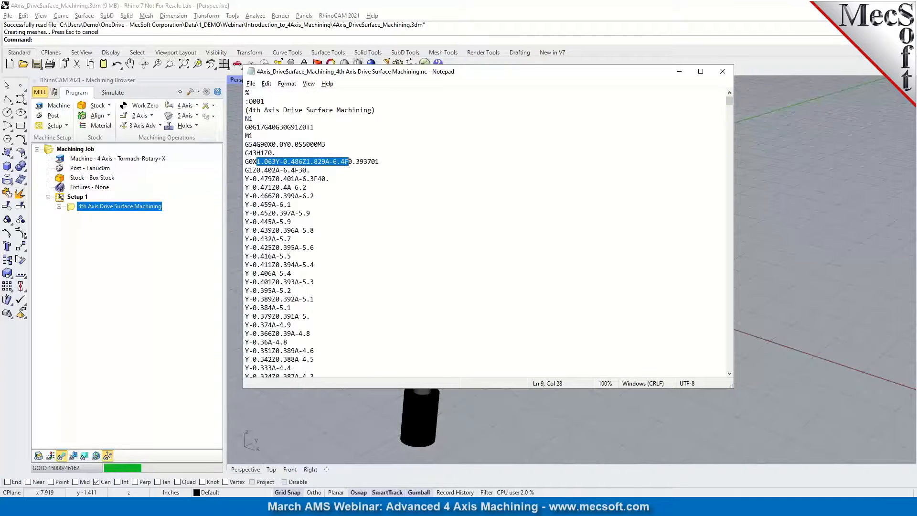
left_click_drag(730, 100, 754, 368)
left_click(721, 72)
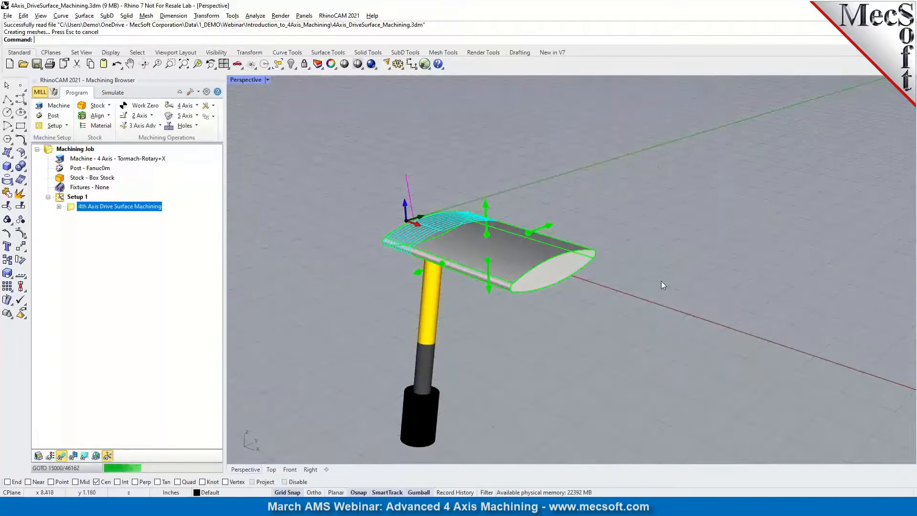
Open Band Design-1-Completed.3dm, continue past the missing image files, and examine the ring band's cutout pattern.
right_click_drag(663, 345, 760, 302)
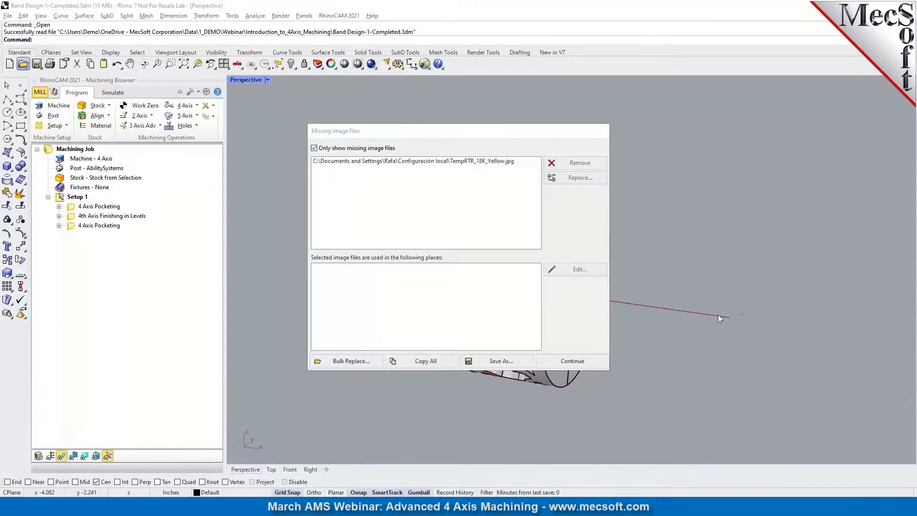
left_click(589, 365)
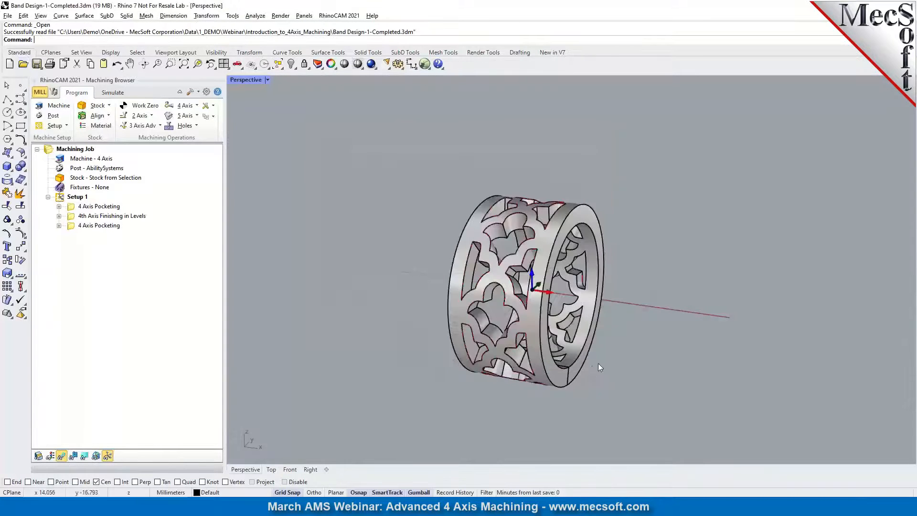
scroll(468, 222, "up", 5)
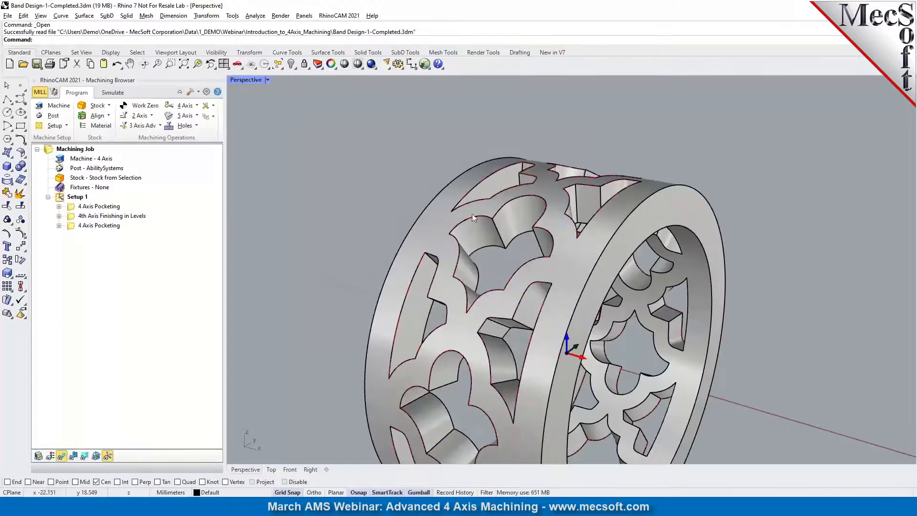
scroll(521, 252, "down", 2)
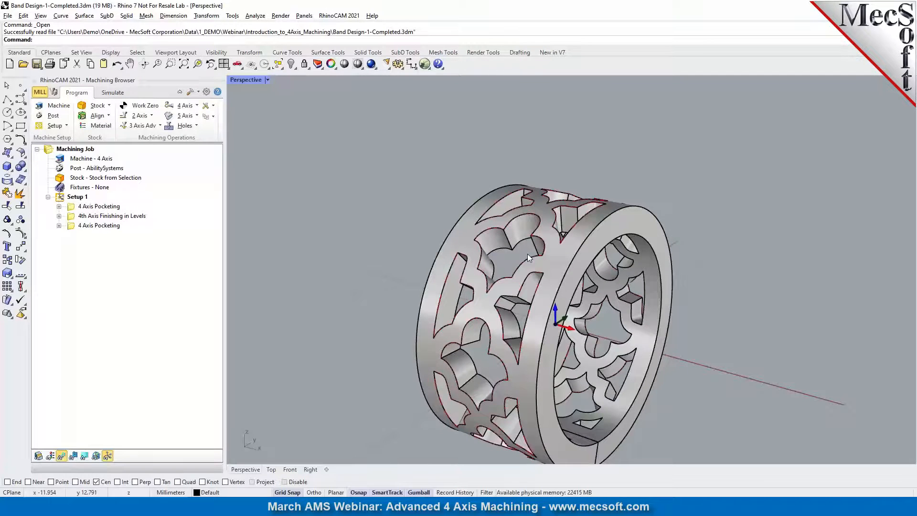
scroll(502, 245, "down", 3)
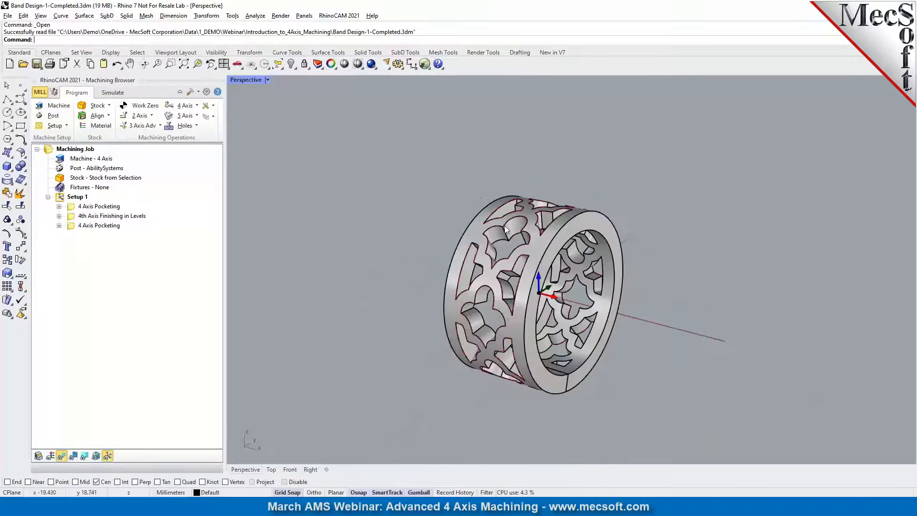
Examine the ring band's cutouts and the available 4-axis operations, including R-Level Finishing.
scroll(502, 245, "up", 2)
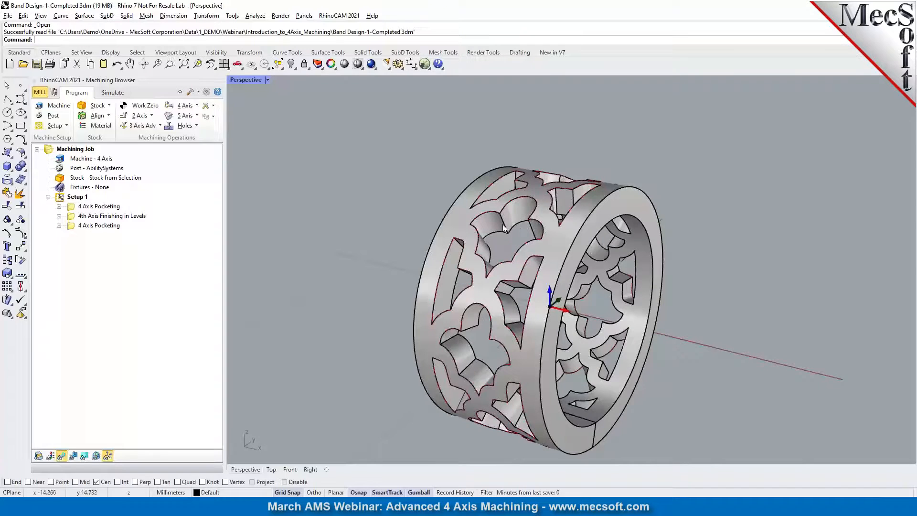
right_click_drag(549, 251, 520, 253)
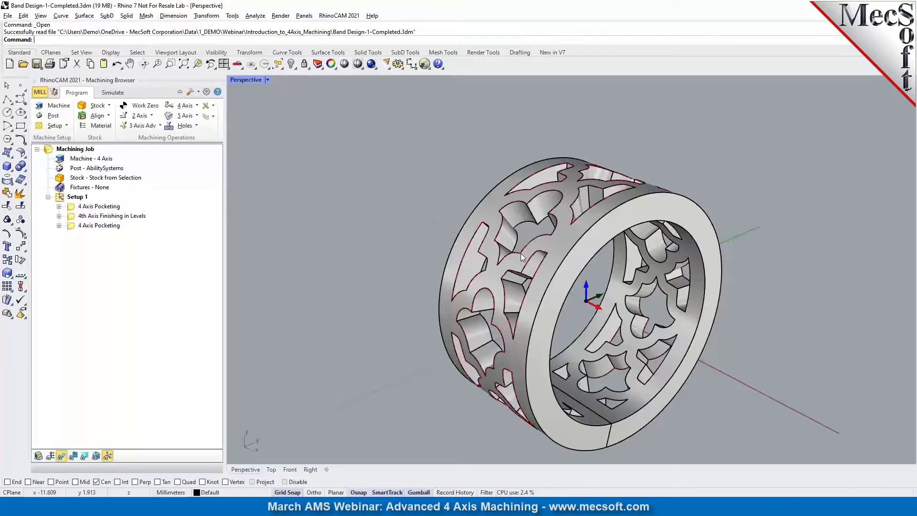
right_click_drag(521, 253, 549, 254)
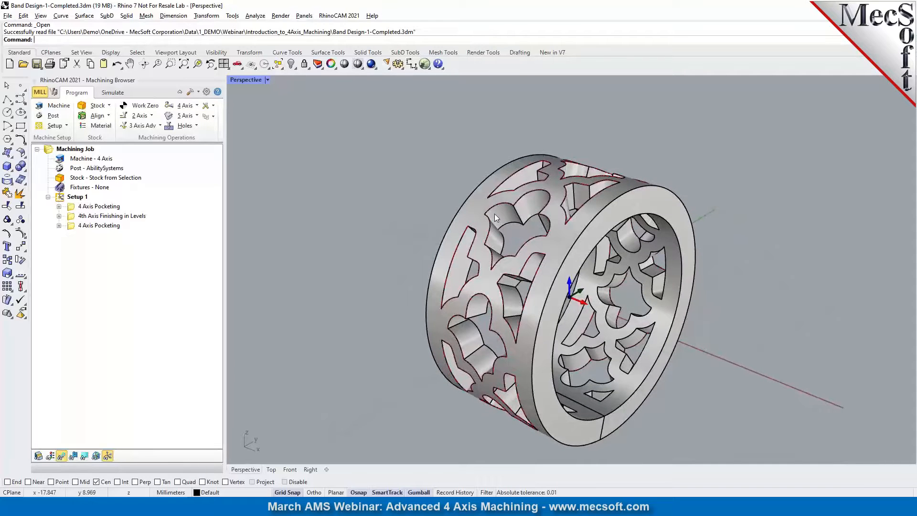
left_click(197, 106)
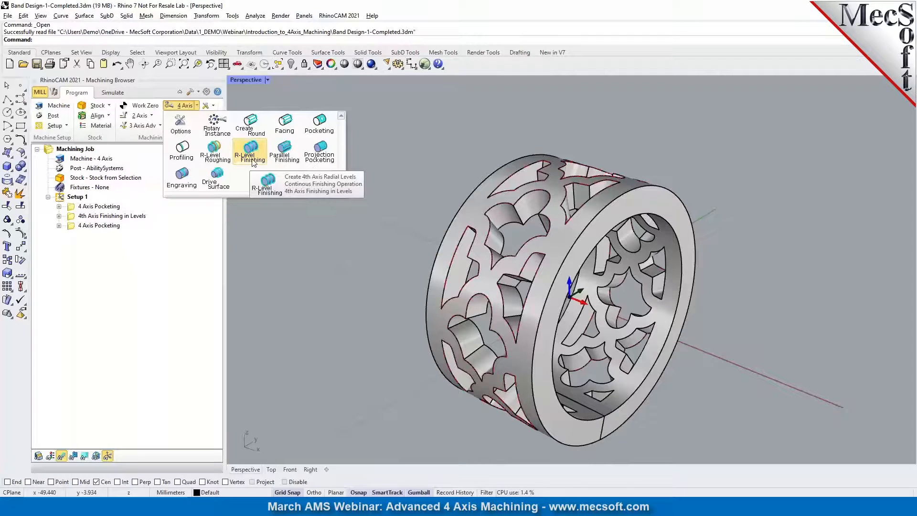
Review the regions, tool, cut parameters and cut levels of the 4th Axis Finishing in Levels operation, then close its settings.
left_click(114, 216)
double_click(72, 218)
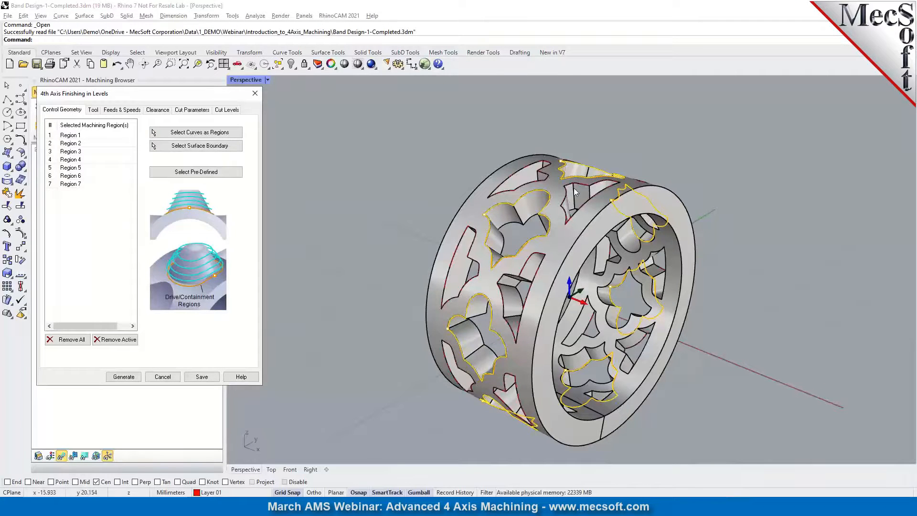
left_click(94, 111)
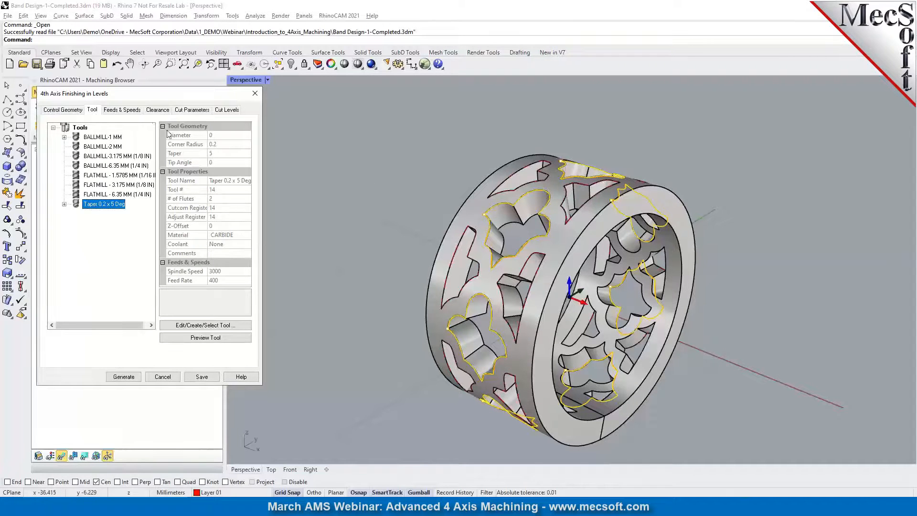
left_click(178, 111)
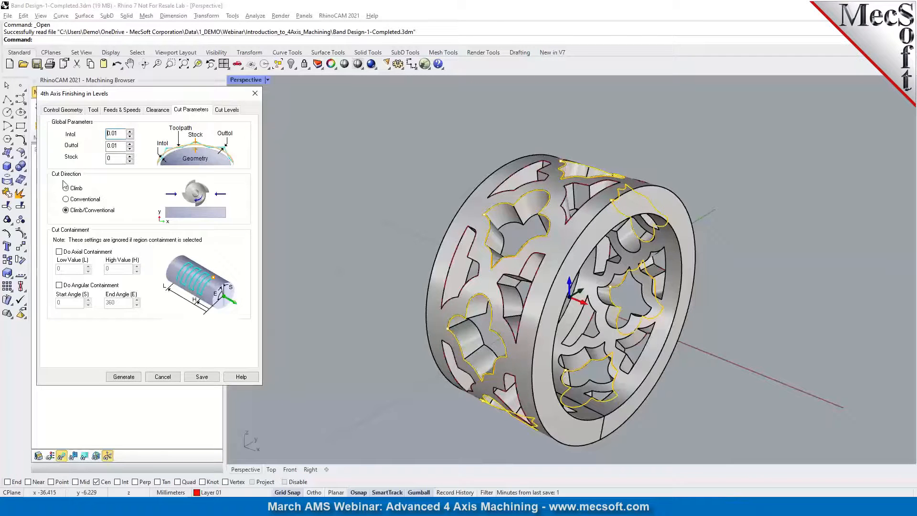
left_click(228, 111)
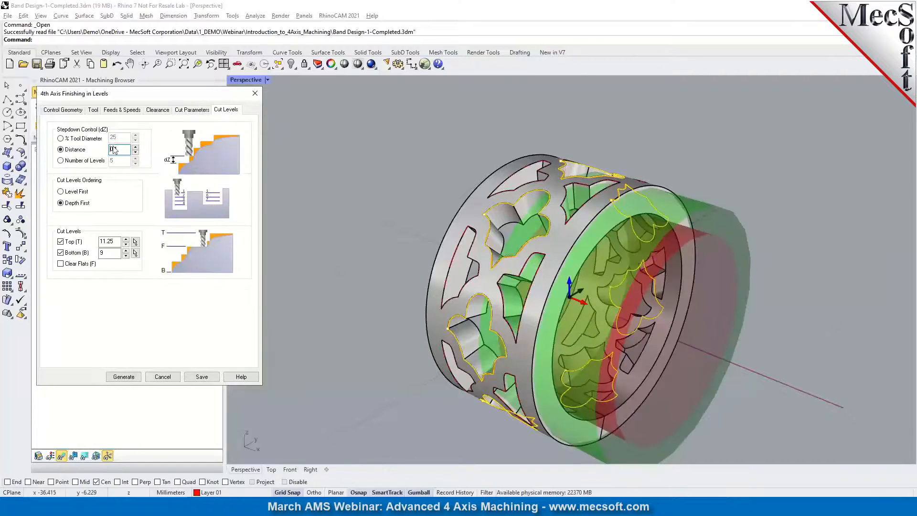
right_click_drag(793, 282, 692, 235)
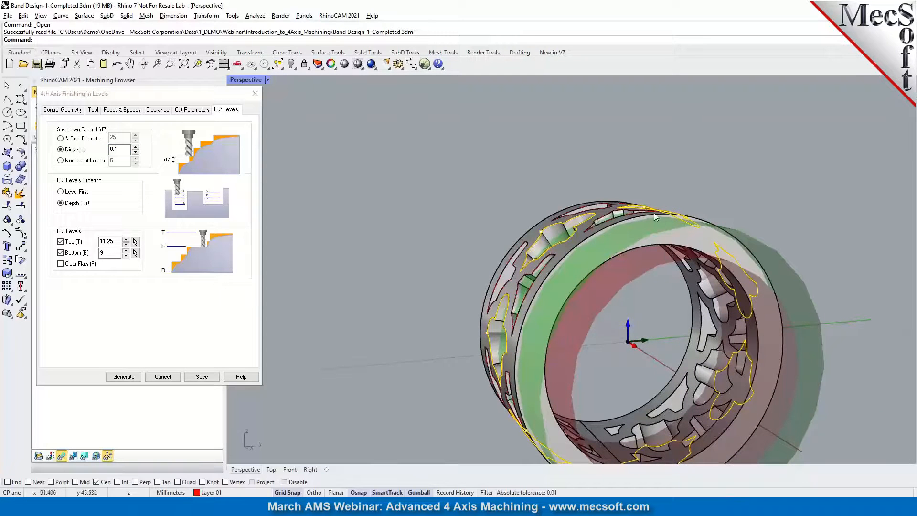
right_click_drag(601, 267, 529, 261)
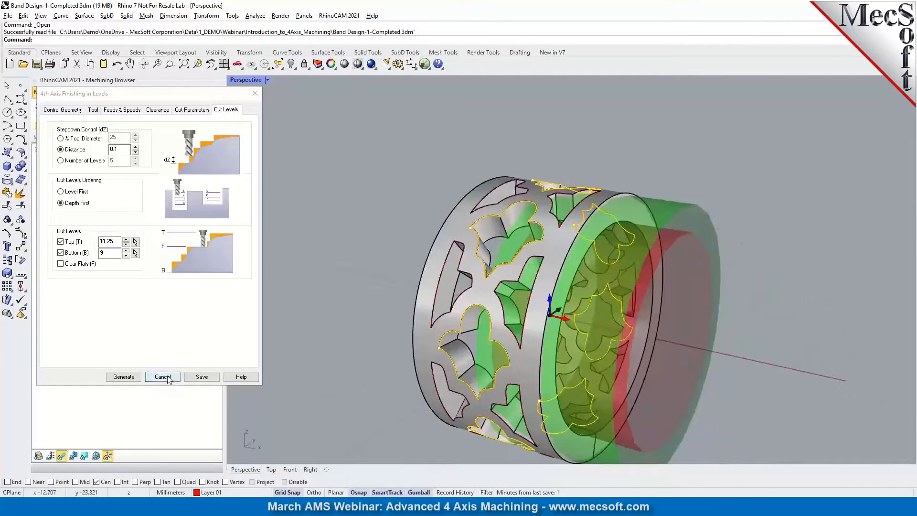
left_click(124, 376)
Examine the 4th Axis Finishing in Levels toolpath along the walls of the band's flower-shaped cutouts.
scroll(476, 241, "up", 5)
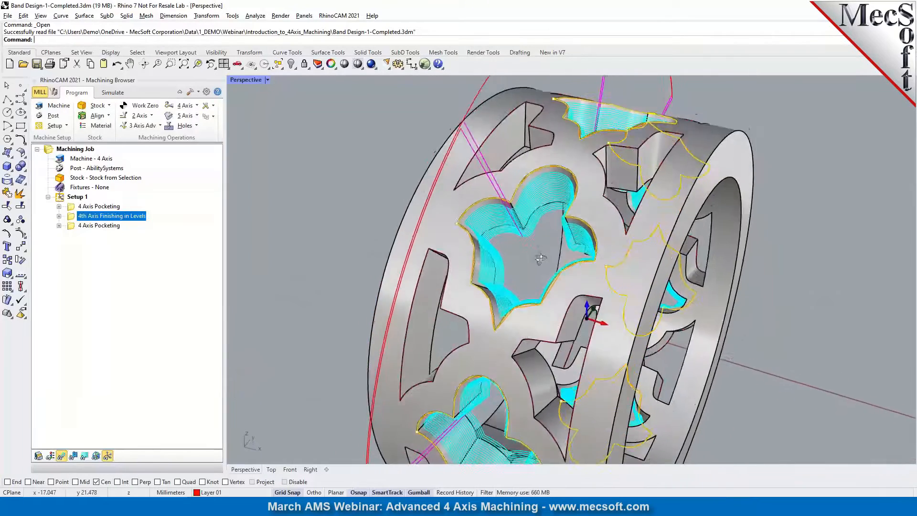
right_click_drag(477, 249, 518, 246)
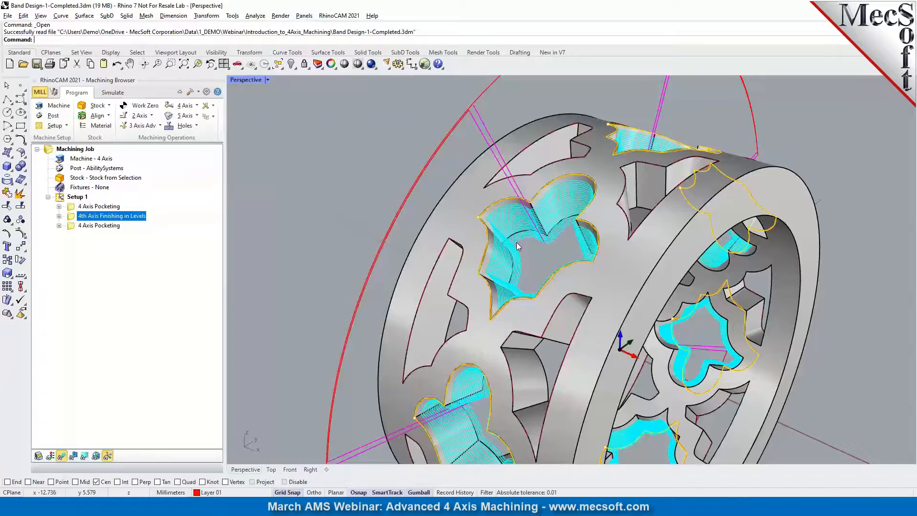
scroll(424, 191, "down", 2)
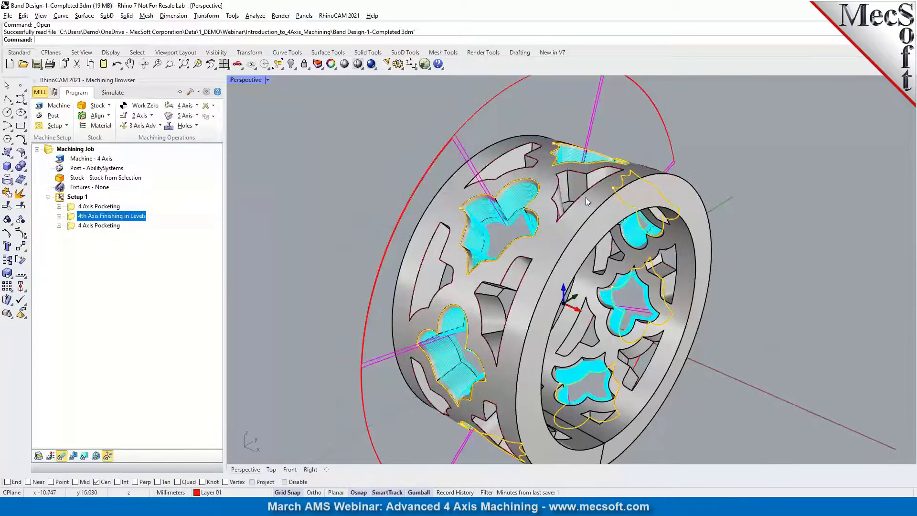
scroll(554, 217, "down", 1)
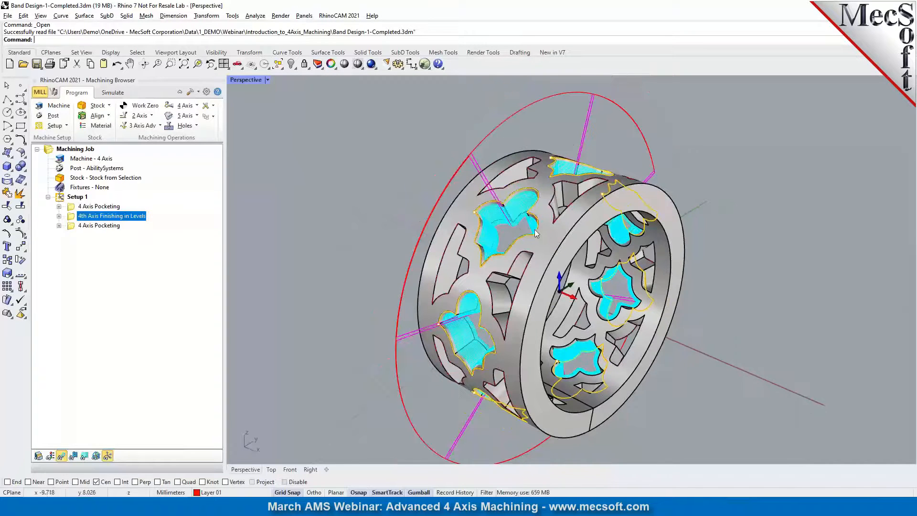
Simulate the first 4 Axis Pocketing operation on the ring band straight to its end.
left_click(105, 206)
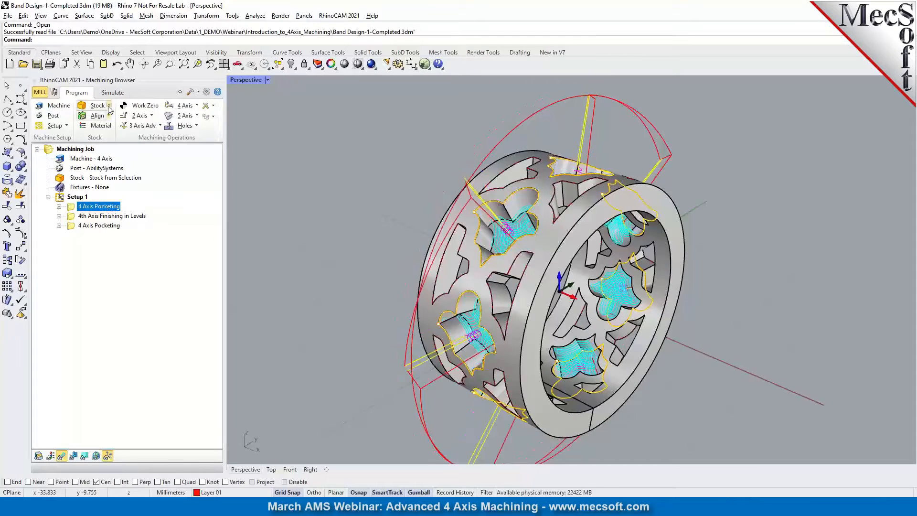
left_click(112, 93)
left_click(139, 117)
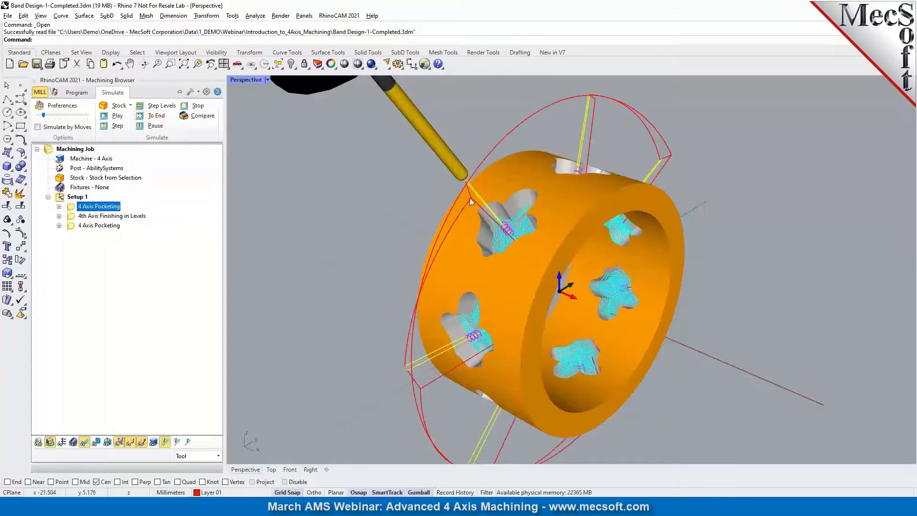
Play the material removal simulation of the 4th Axis Finishing in Levels operation at the slowest speed.
left_click(129, 217)
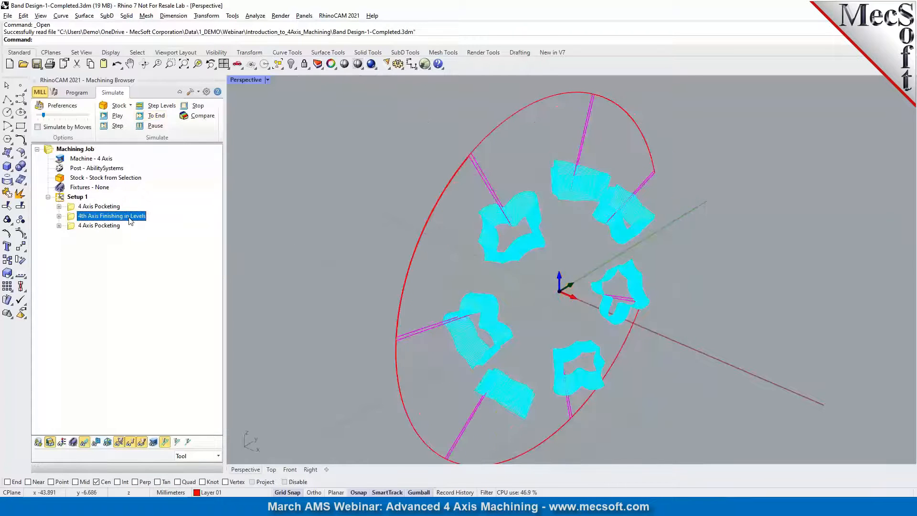
left_click(105, 115)
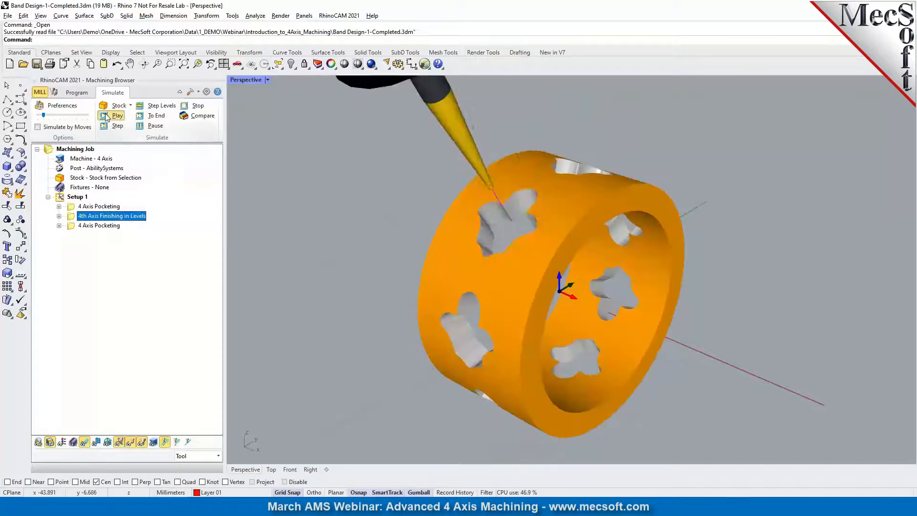
left_click_drag(44, 115, 33, 114)
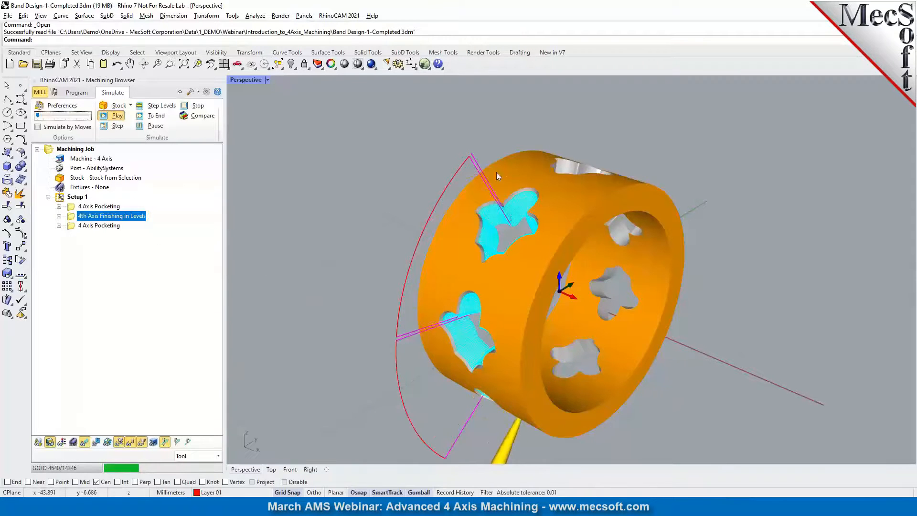
Follow the tapered tool around the band from several sides while it finishes the flower-shaped cutouts.
scroll(496, 172, "down", 2)
mouse_move(488, 264)
right_mouse_down()
mouse_move(465, 232)
mouse_move(480, 274)
right_mouse_up()
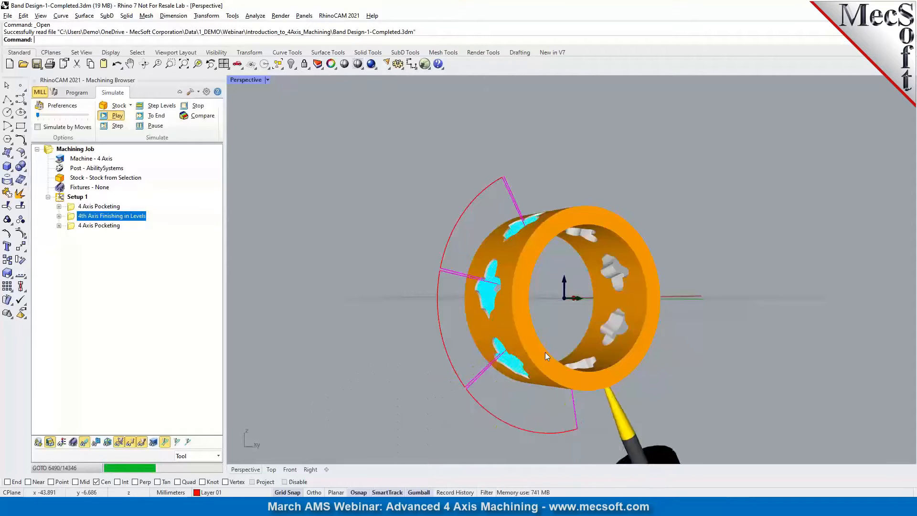
right_click_drag(545, 351, 647, 359)
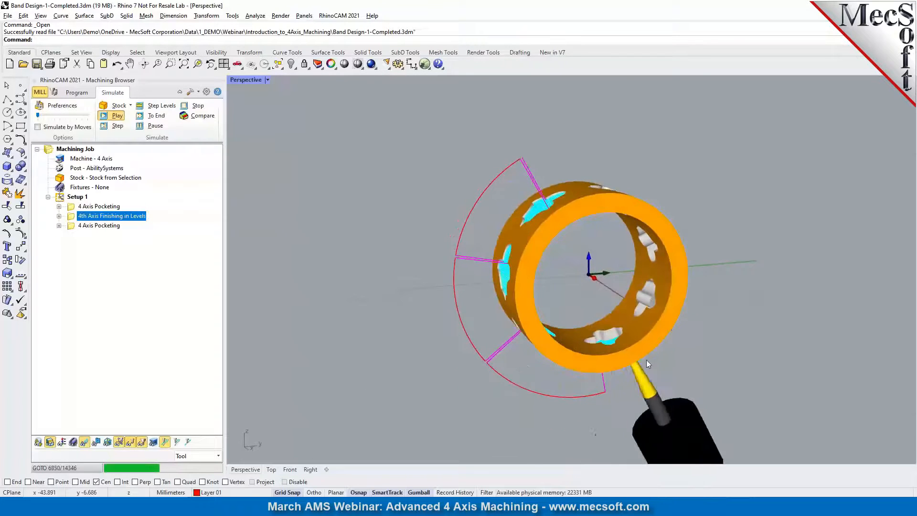
scroll(648, 358, "up", 4)
scroll(549, 355, "down", 5)
right_click_drag(569, 340, 430, 316)
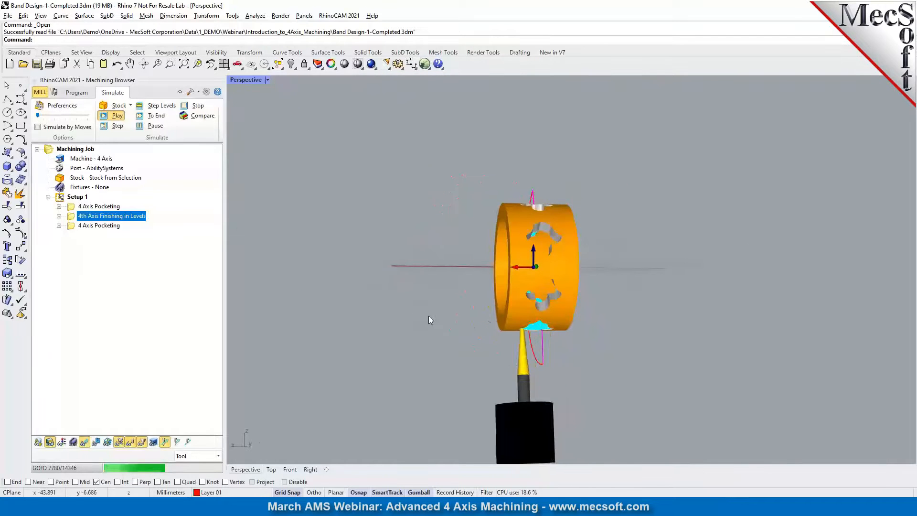
right_click_drag(428, 315, 554, 332)
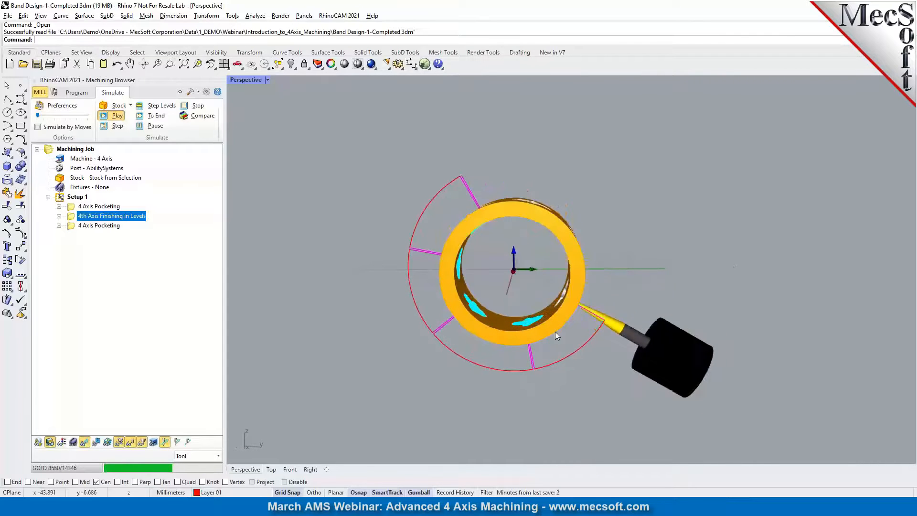
right_click_drag(568, 369, 511, 380)
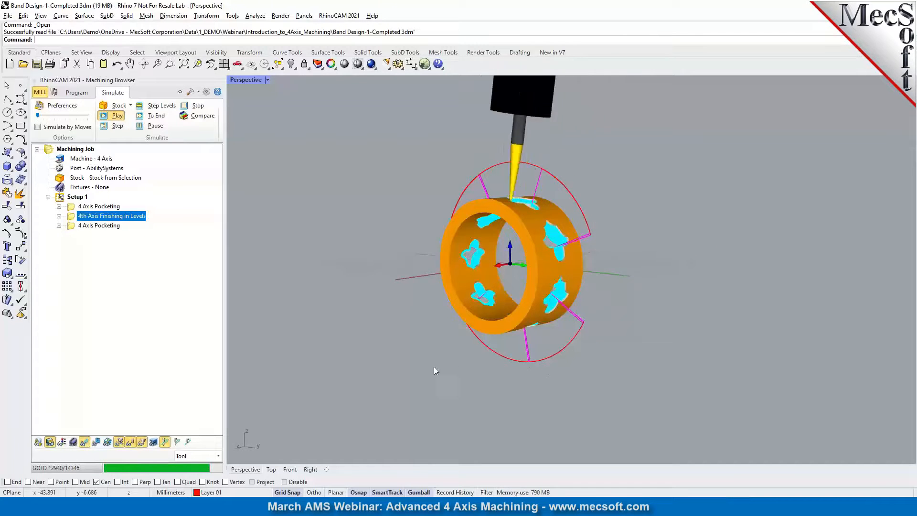
right_click_drag(384, 392, 518, 407)
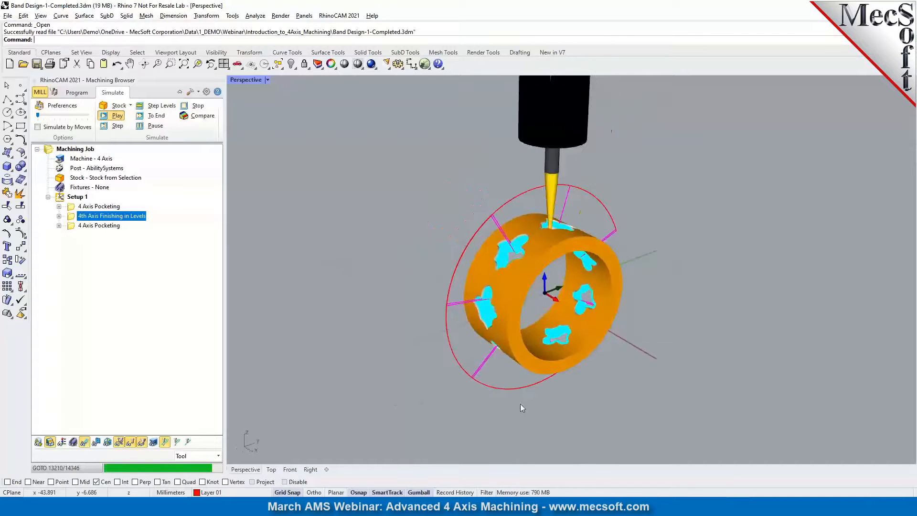
scroll(632, 247, "up", 3)
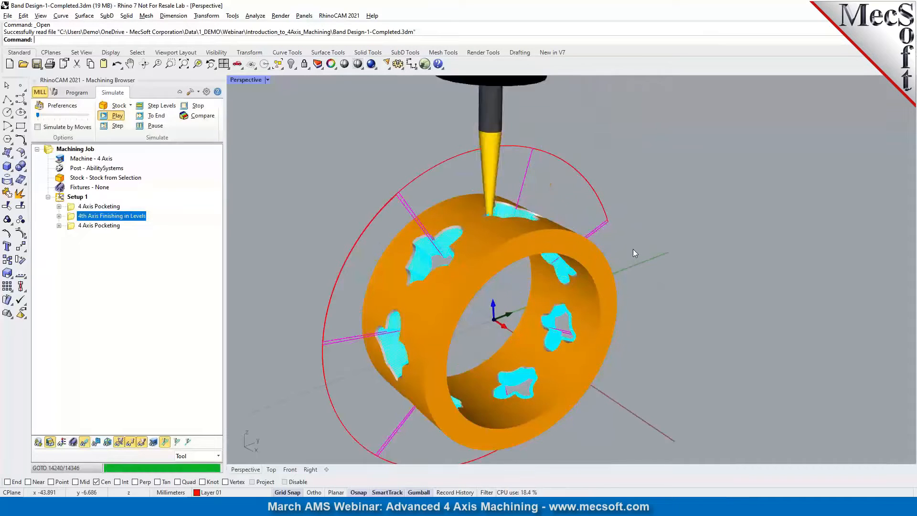
Inspect the simulated ring band and its flower-shaped cutouts at the end of the levels finishing simulation.
scroll(540, 194, "down", 4)
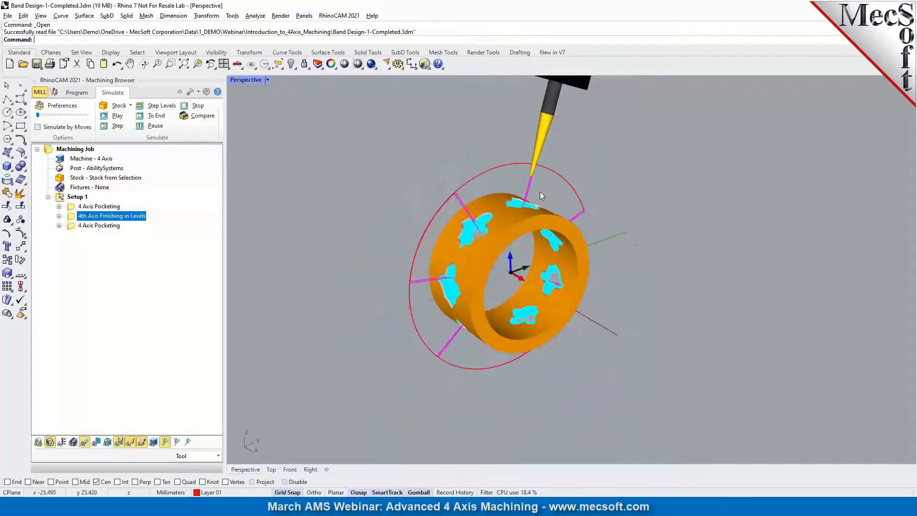
right_click_drag(620, 279, 651, 276)
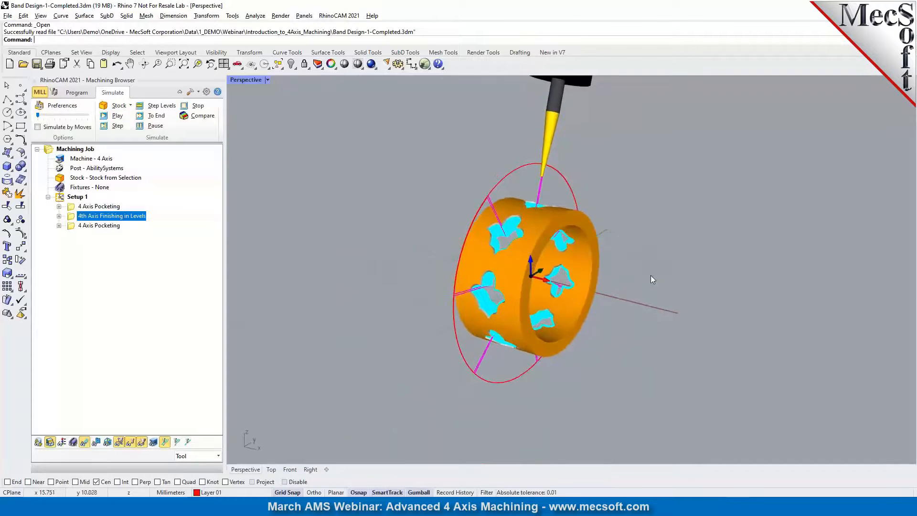
scroll(651, 277, "up", 3)
scroll(650, 276, "down", 2)
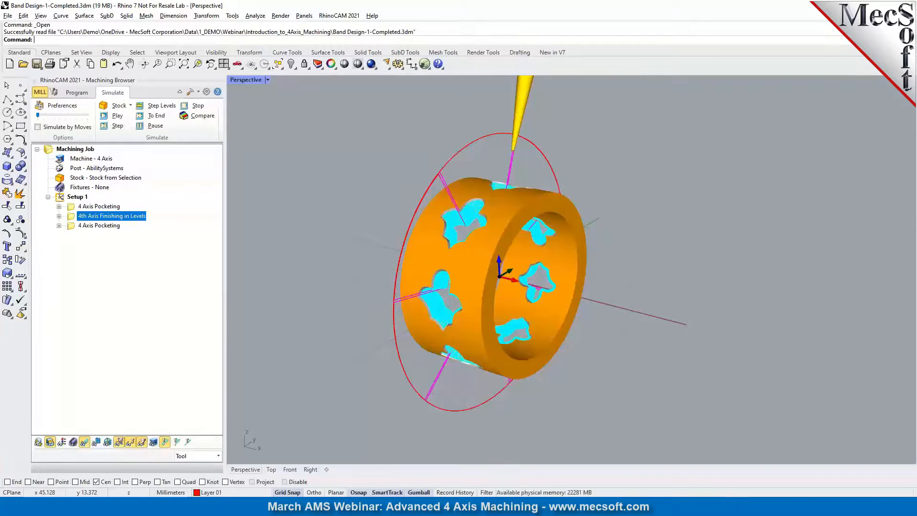
right_click_drag(447, 214, 473, 179)
scroll(474, 179, "up", 2)
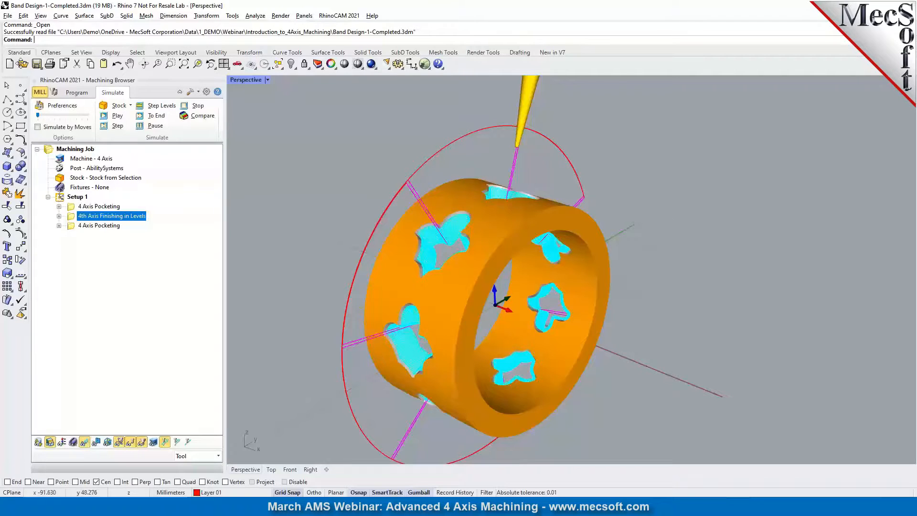
Review the feeds and speeds of the 4th Axis Finishing in Levels operation, then close it without saving changes.
left_click(76, 92)
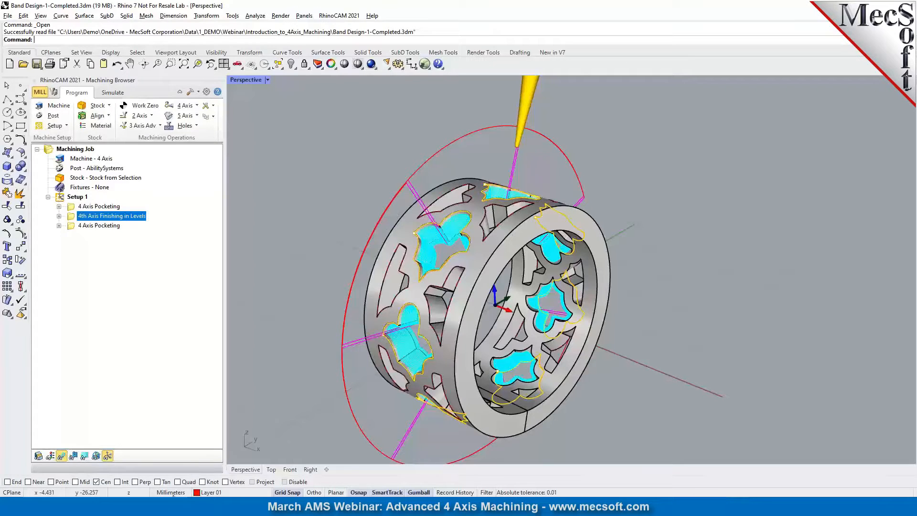
double_click(74, 218)
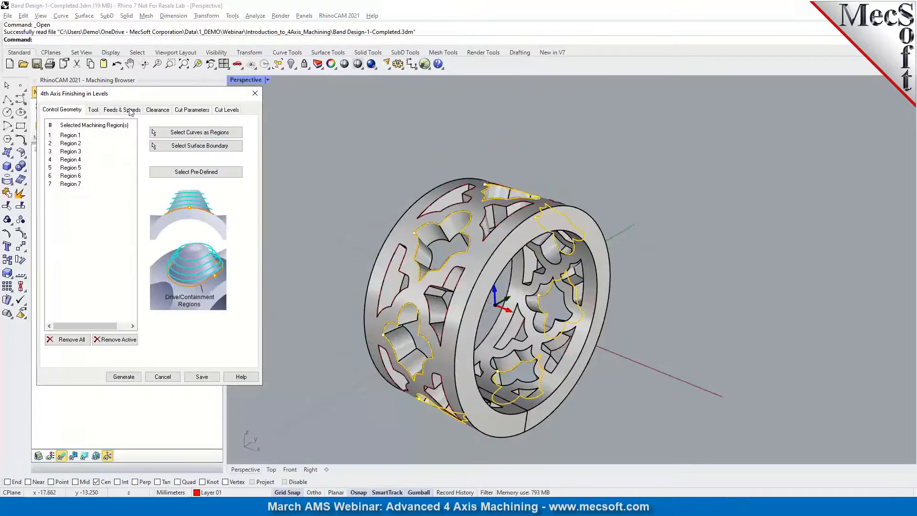
left_click(123, 110)
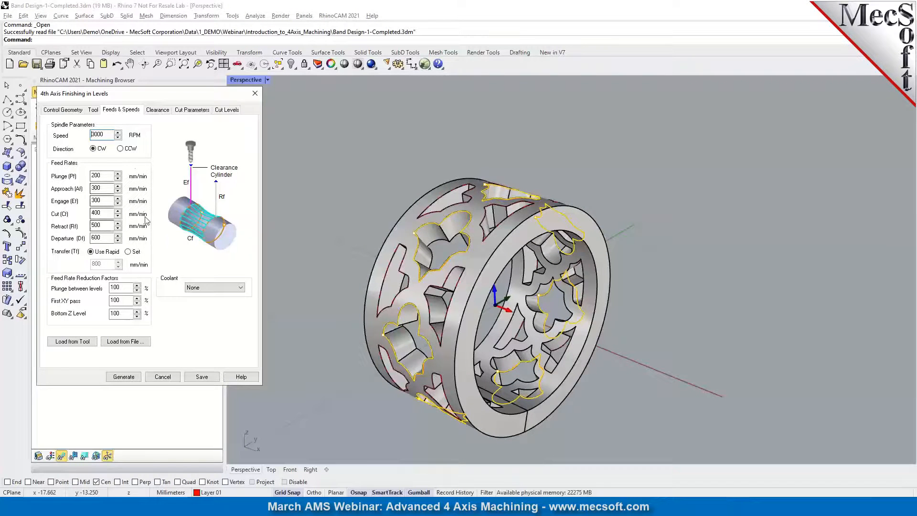
left_click(174, 377)
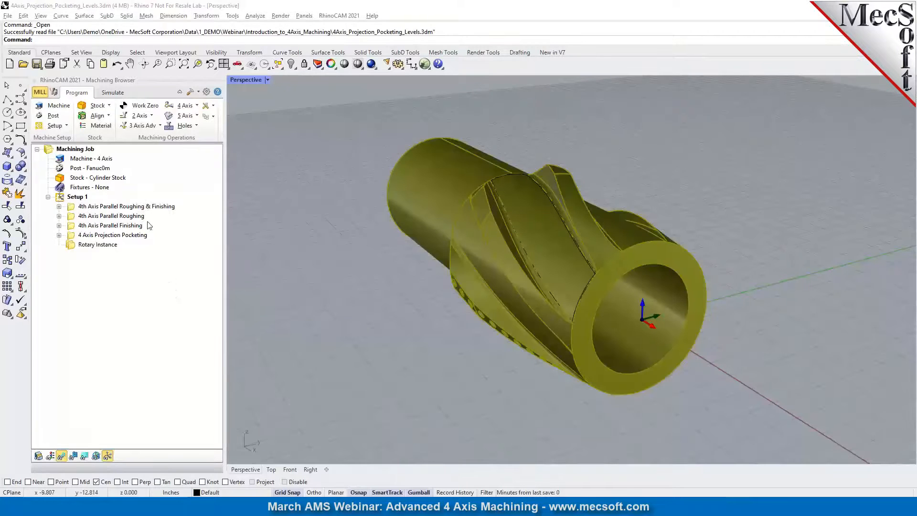
Review the feeds and speeds of the 4th Axis Parallel Roughing & Finishing operation, then close it without saving changes.
double_click(69, 208)
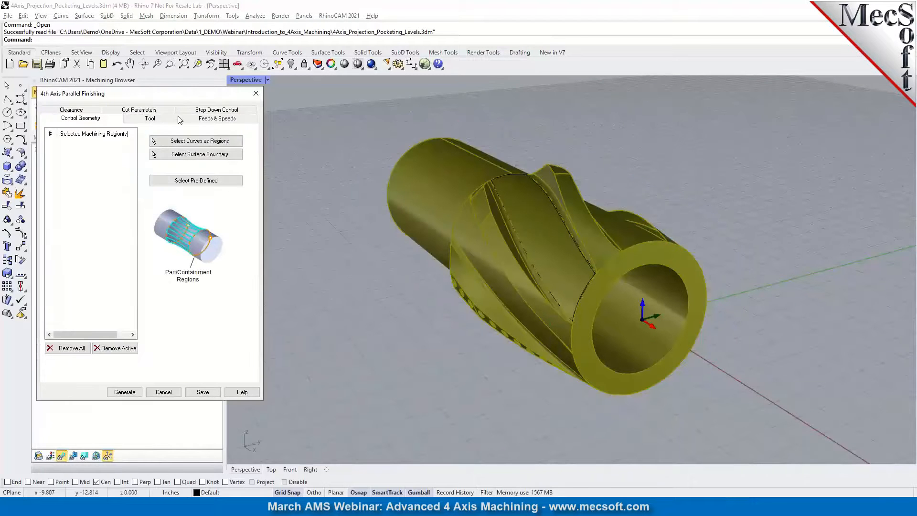
left_click(205, 122)
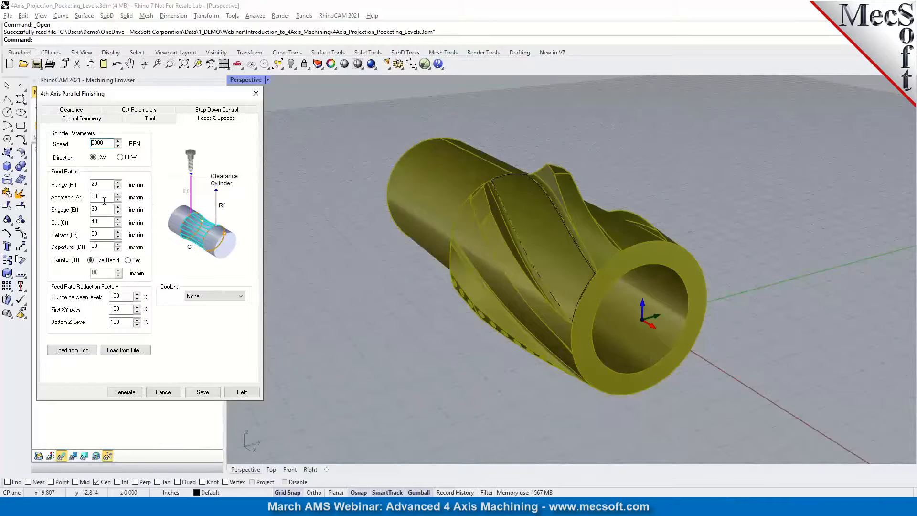
left_click(163, 392)
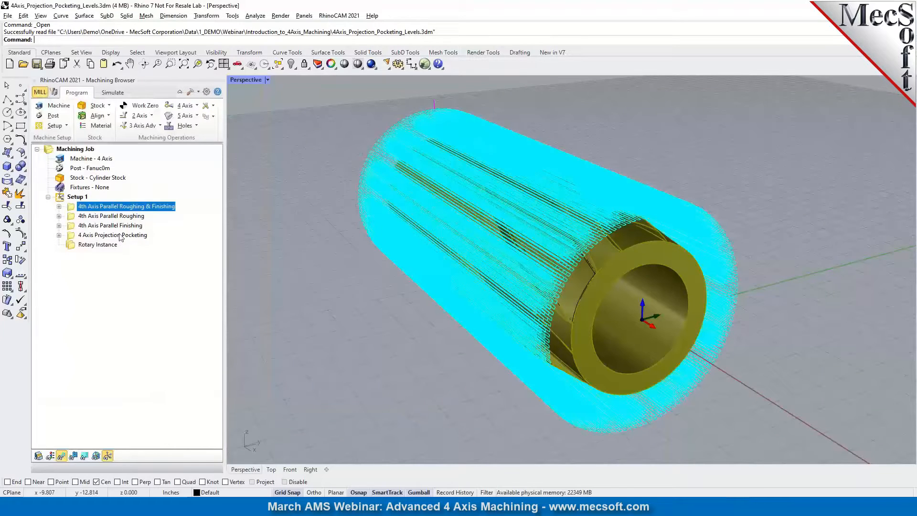
Post the 4th Axis Parallel Roughing & Finishing operation with Fanuc0m and check the feed rate in the resulting G-code file.
right_click(119, 207)
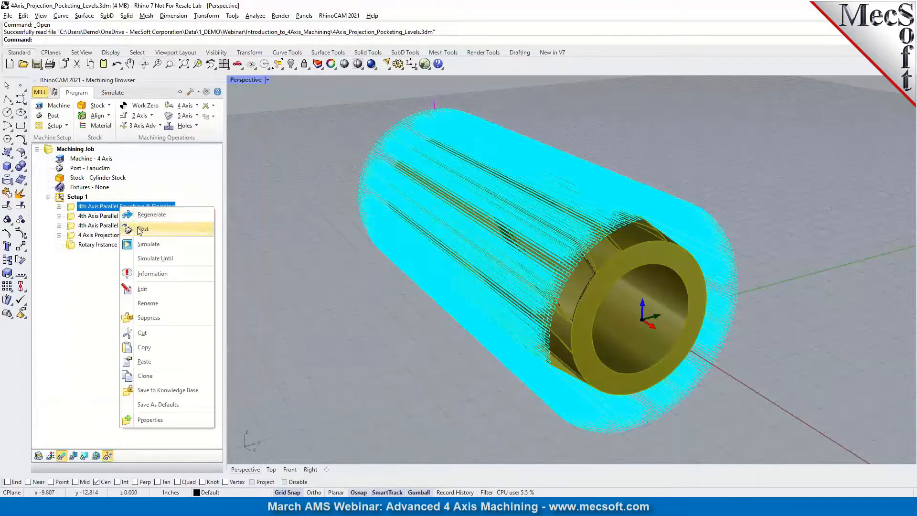
left_click(137, 229)
left_click(572, 309)
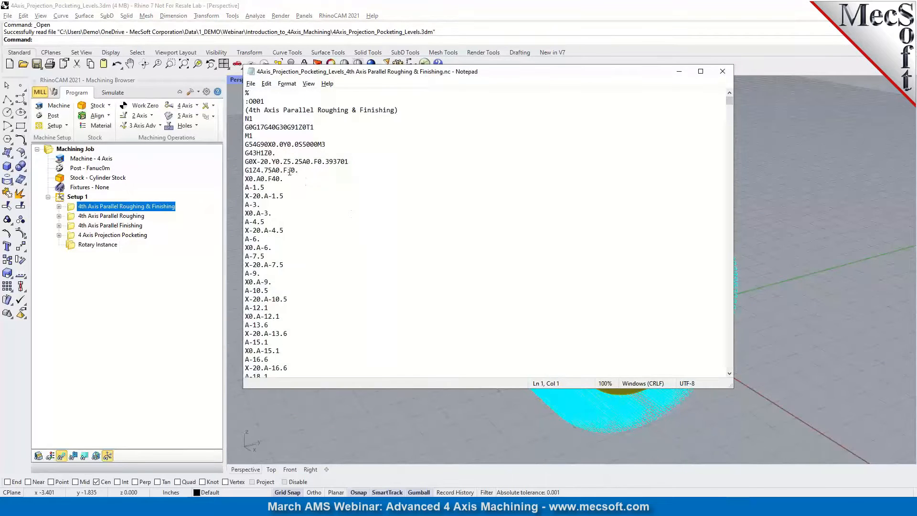
left_click_drag(287, 171, 295, 171)
left_click(329, 184)
left_click(723, 72)
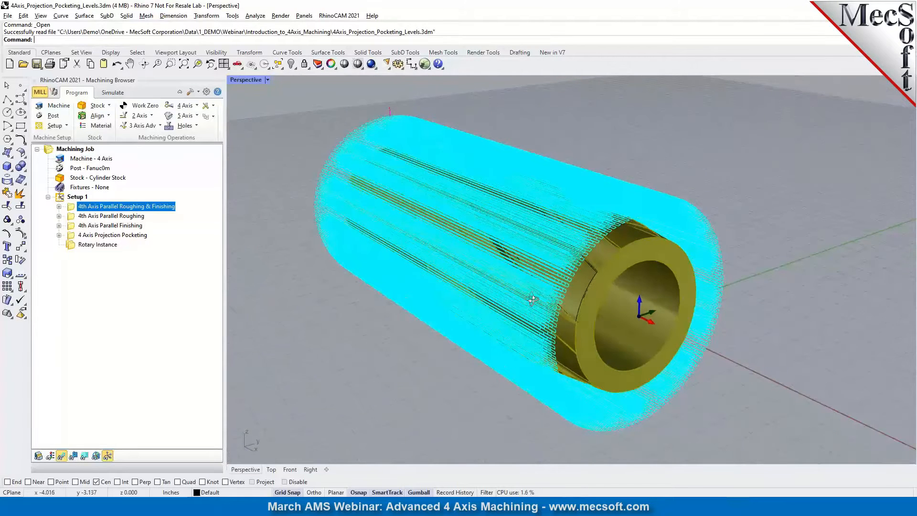
right_click_drag(533, 299, 534, 303)
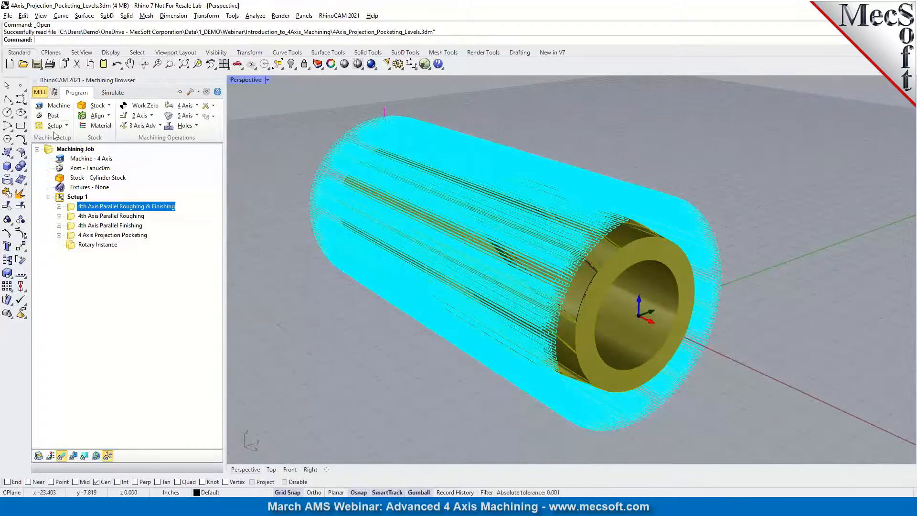
In the Fanuc0m post-processor, enable inverse time feedrate output for 4 & 5 axis motions with on code G93 and off code G94.
left_click(49, 117)
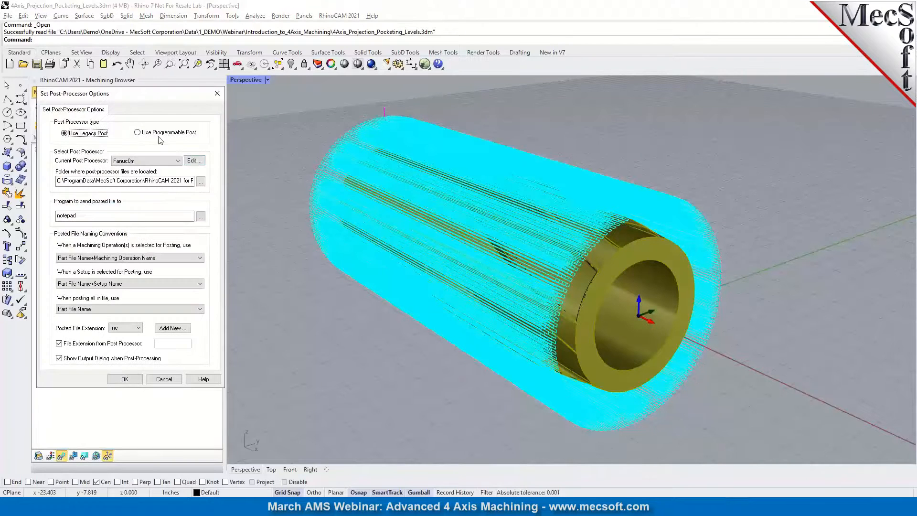
left_click(195, 163)
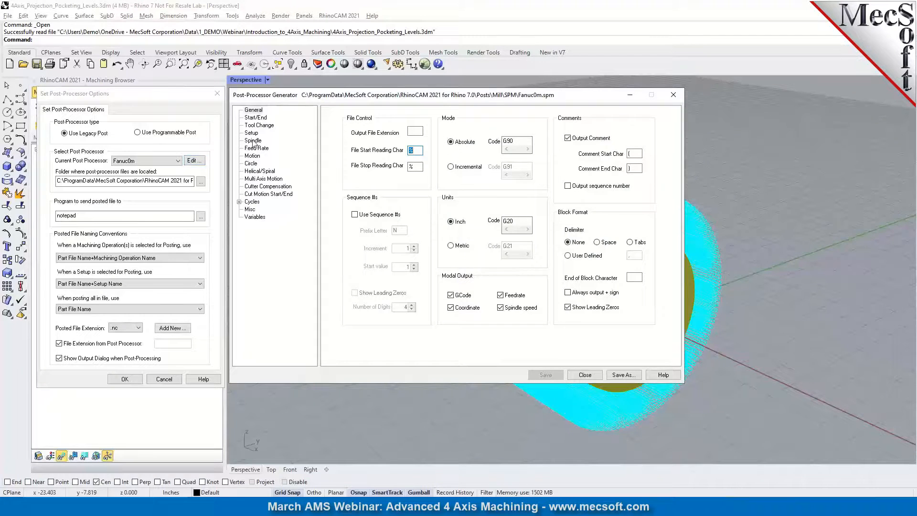
left_click(256, 148)
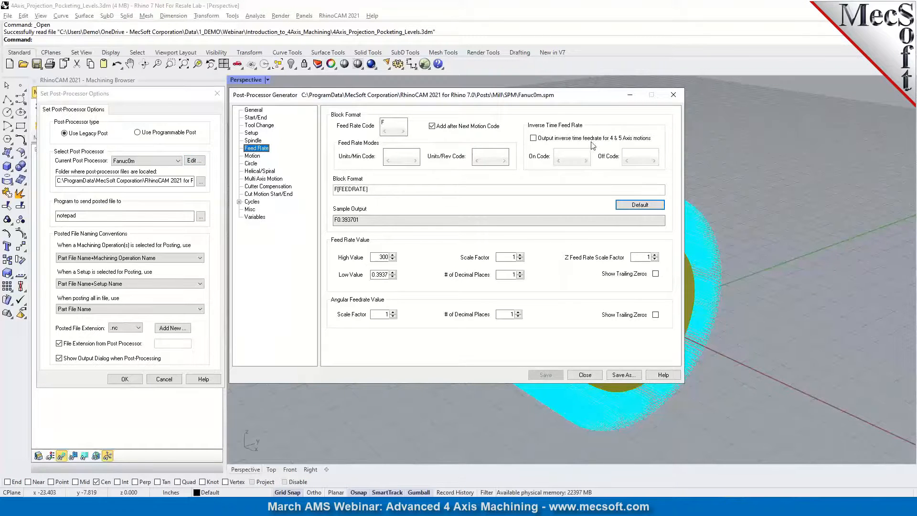
left_click(533, 138)
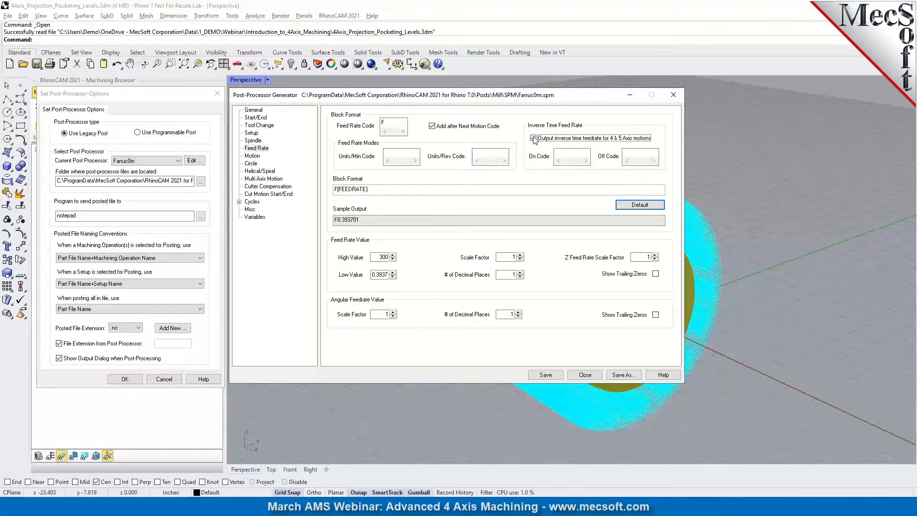
left_click(564, 152)
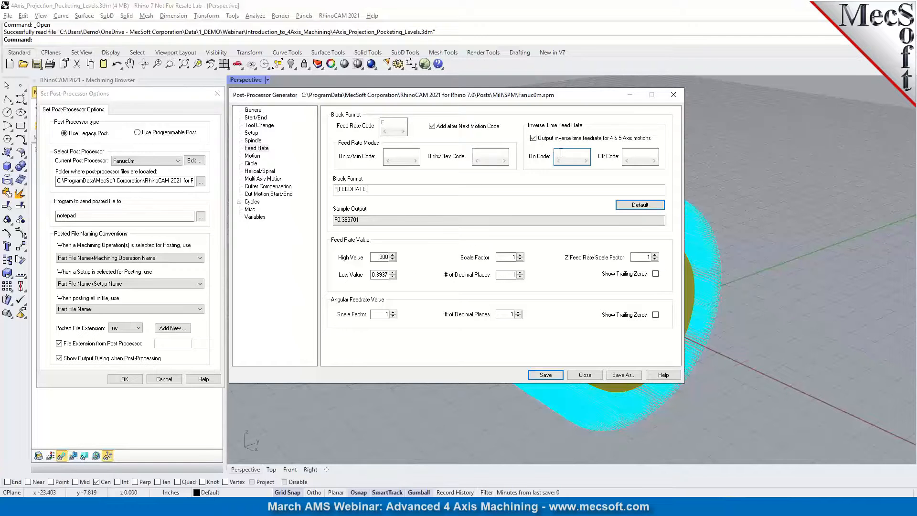
type("G93")
left_click(631, 154)
type("G94")
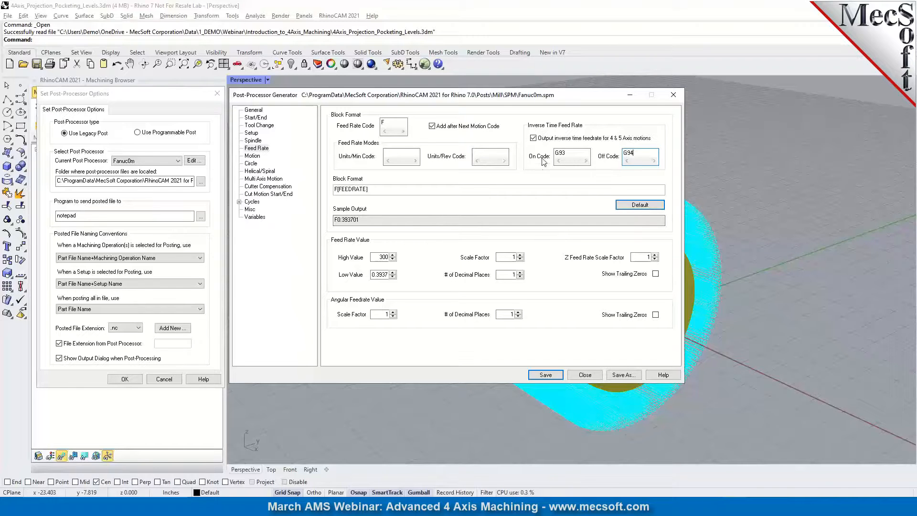
double_click(558, 154)
left_click(570, 155)
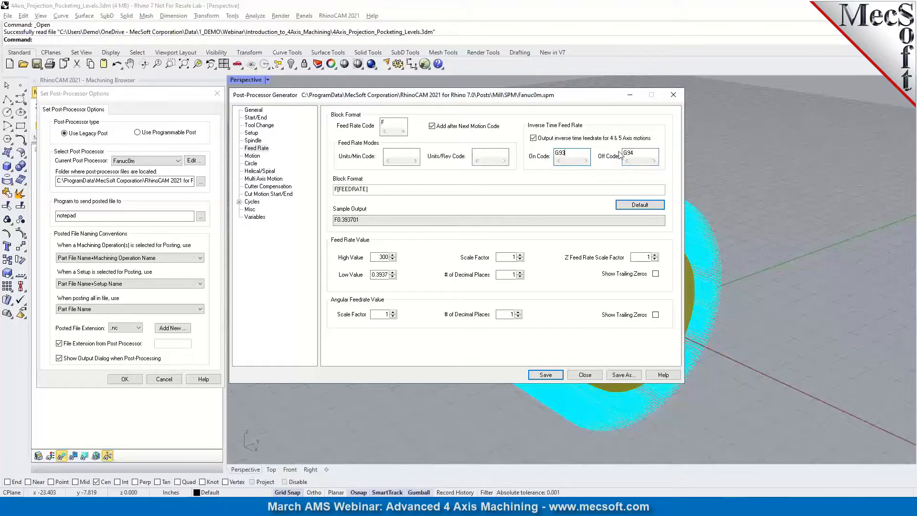
left_click(641, 152)
Set the Fanuc0m feed rate high value to 30000 and low value to 0, then save the post and accept the post-processor options.
double_click(381, 257)
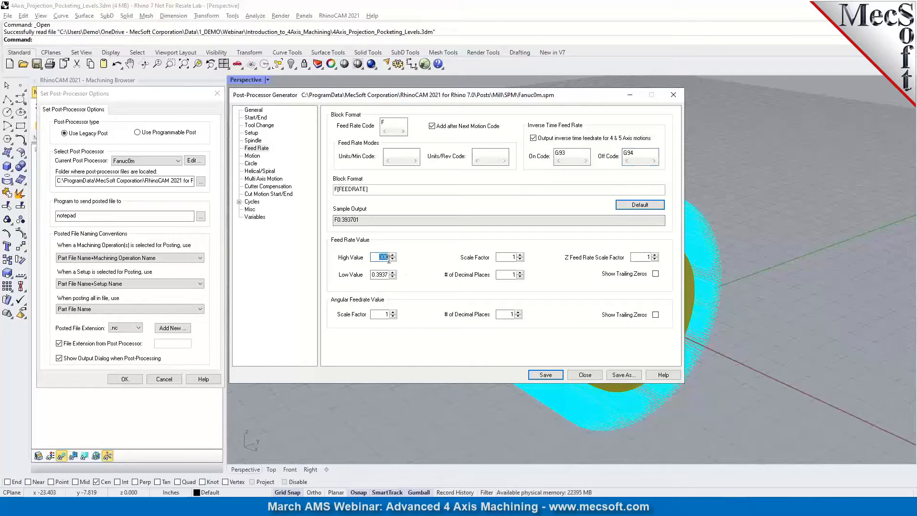
left_click(383, 258)
type("0")
key("Tab")
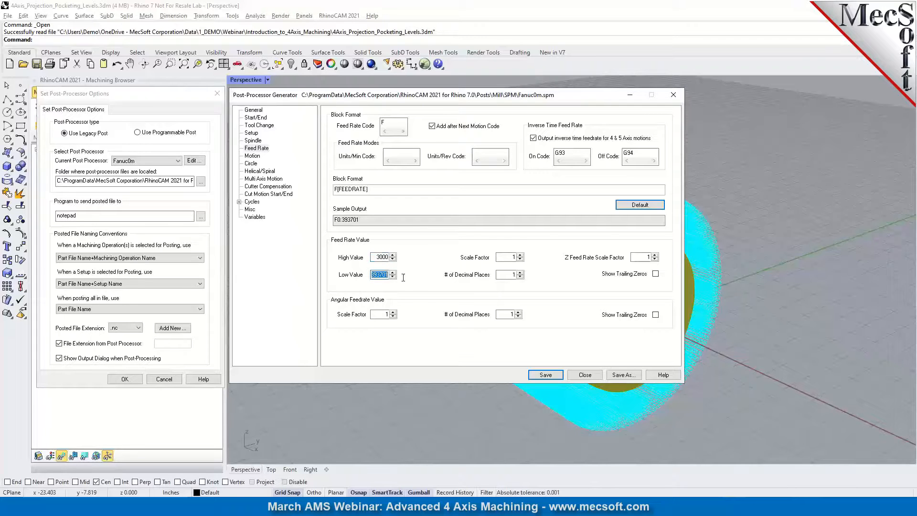
type("0")
left_click(384, 258)
type("0")
left_click(545, 374)
left_click(585, 375)
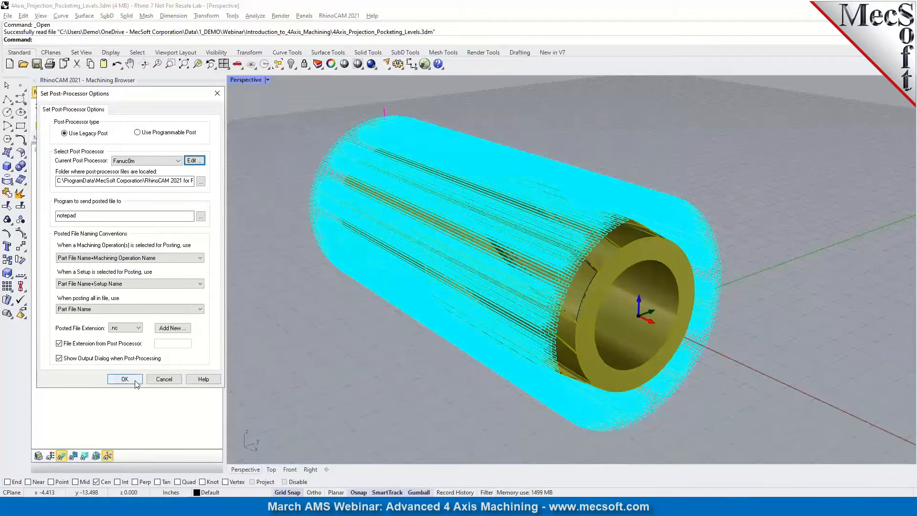
left_click(124, 379)
Post the 4th Axis Parallel Roughing & Finishing operation under its default file name with 1 appended, and view the G-code.
right_click(136, 206)
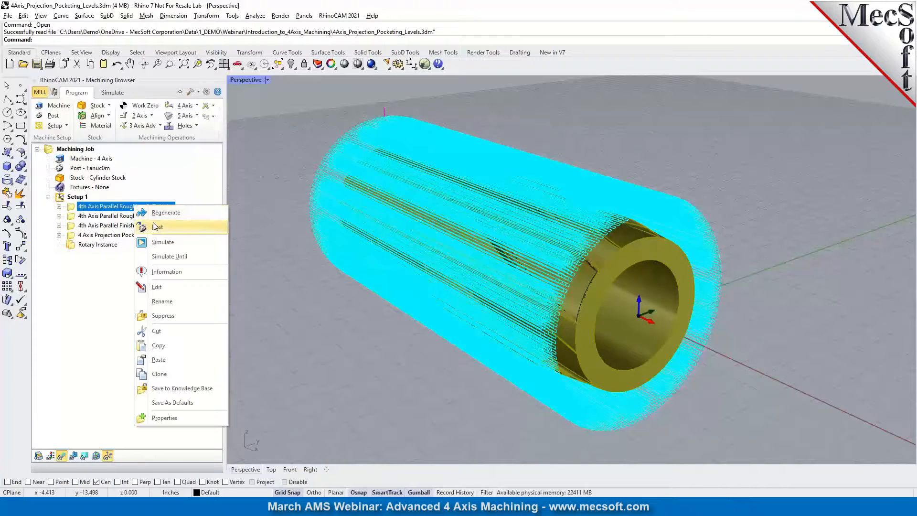
left_click(155, 227)
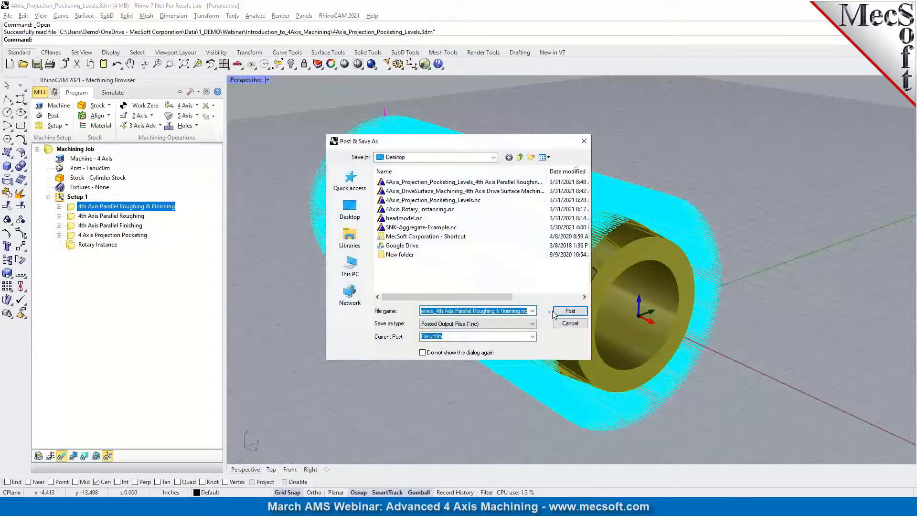
left_click(520, 312)
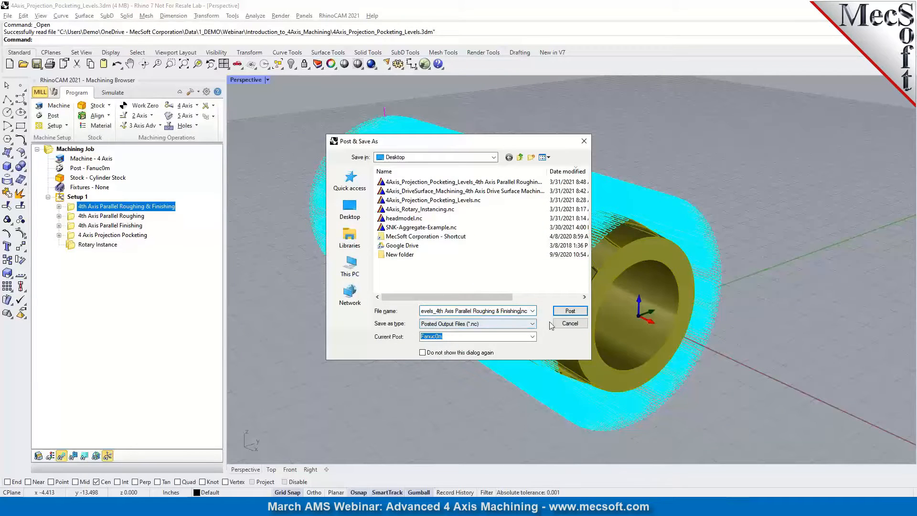
left_click(579, 313)
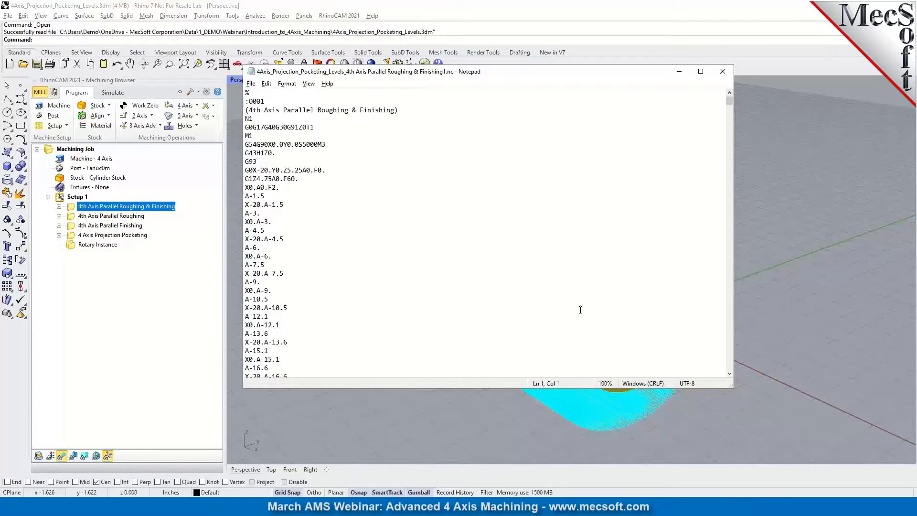
left_click(732, 73)
Regenerate the 4th Axis Parallel Roughing & Finishing operation, repost it over the file ending in Finishing1.nc, and look through the G-code.
right_click(148, 210)
left_click(150, 214)
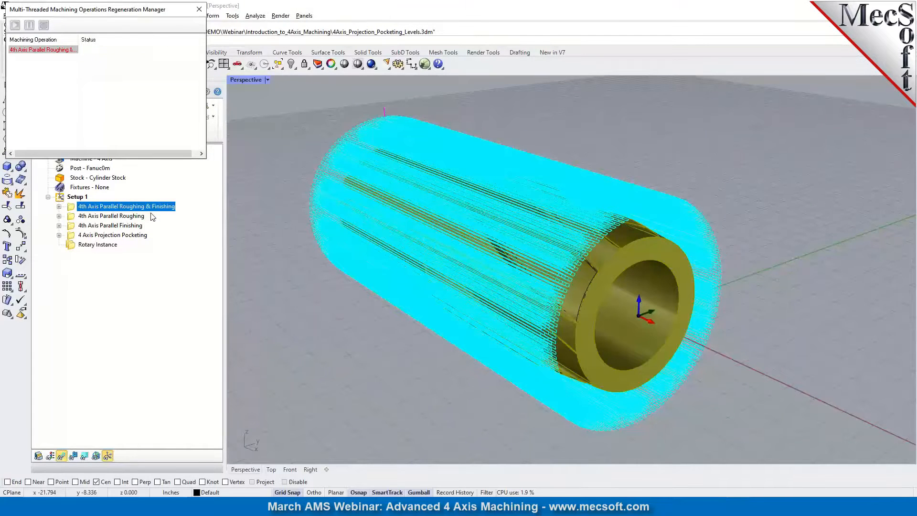
right_click(150, 209)
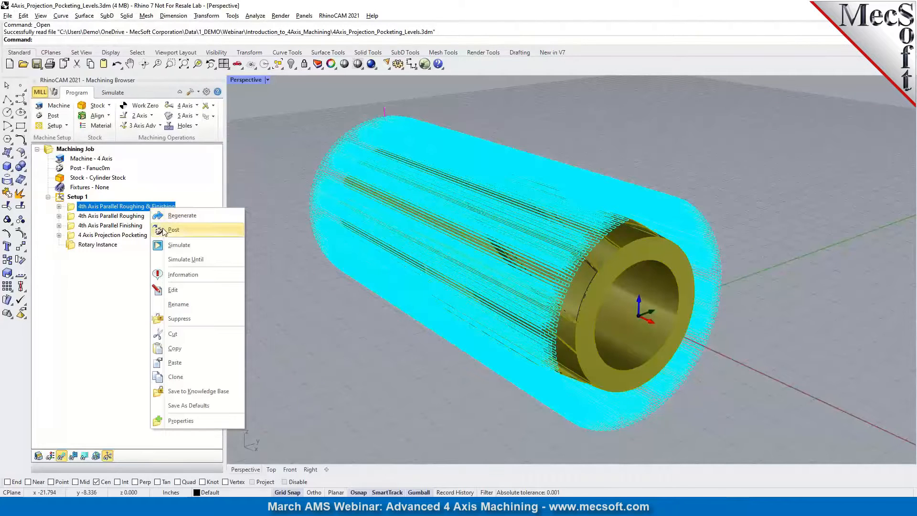
left_click(164, 230)
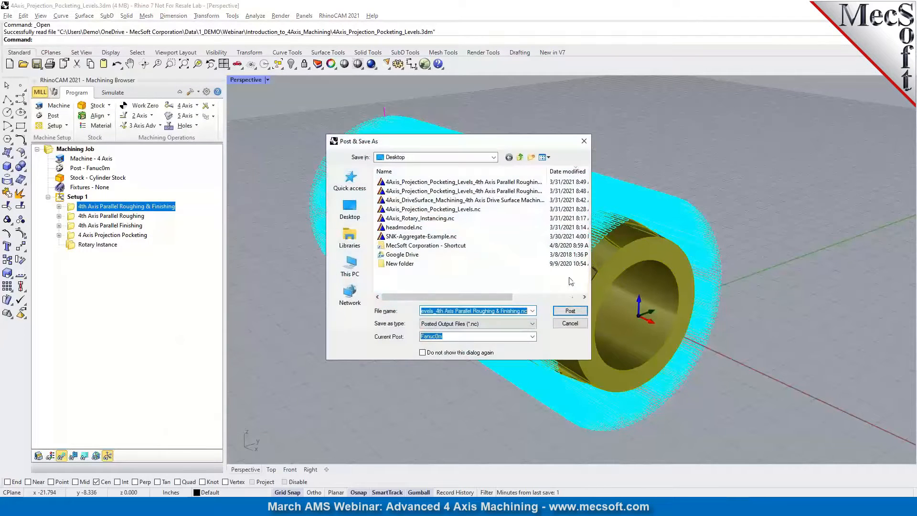
left_click(531, 183)
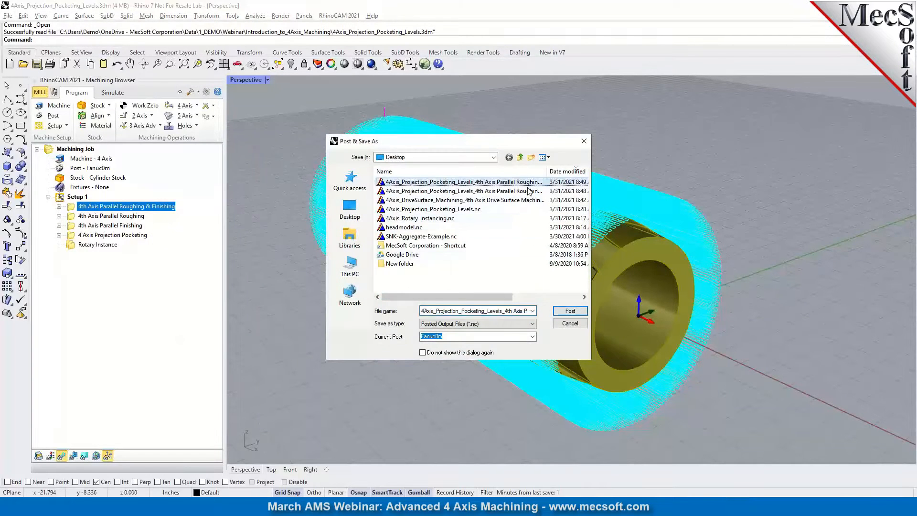
left_click(570, 311)
left_click(530, 252)
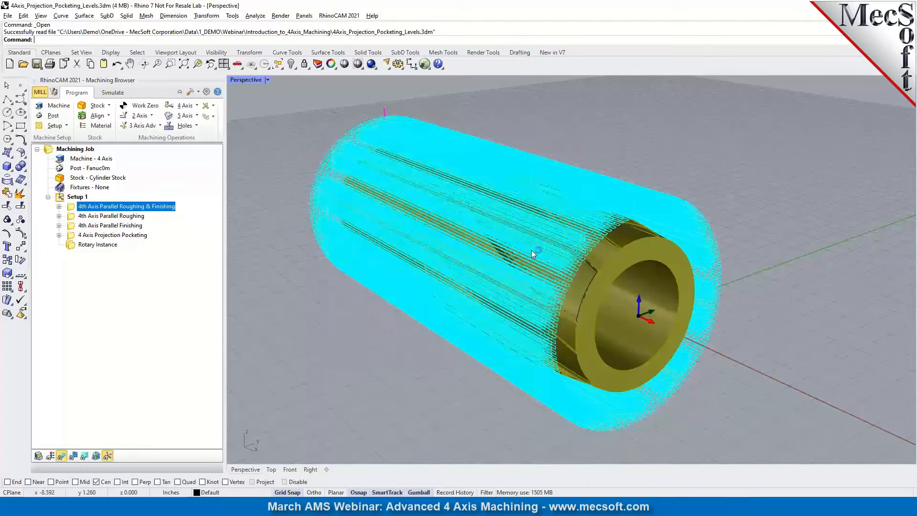
scroll(539, 247, "down", 13)
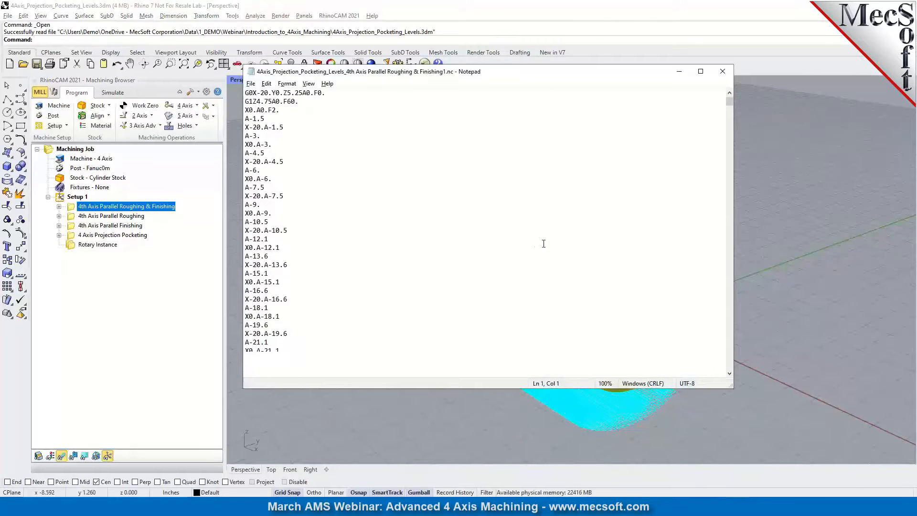
scroll(546, 243, "down", 5)
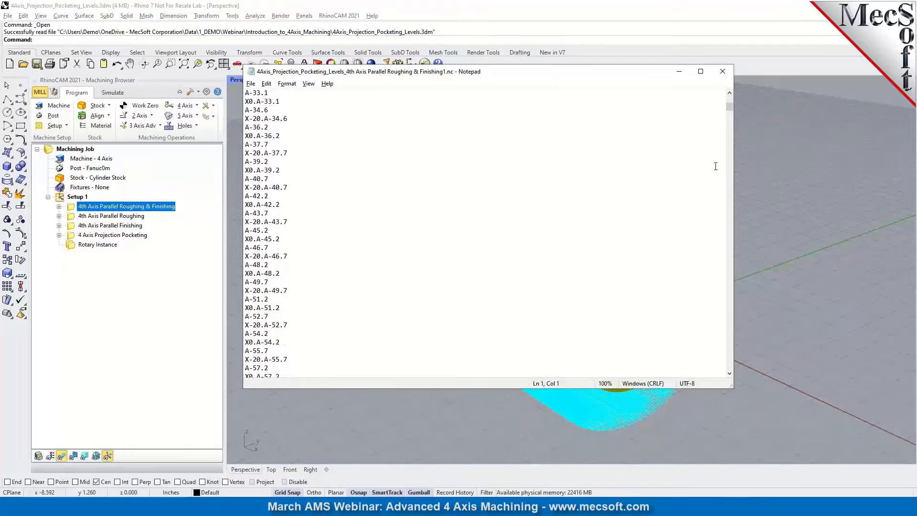
left_click(725, 73)
Review the inverse time feedrate on and off codes in the Fanuc0m feed rate settings, then close the post-processor editor and options.
left_click(49, 116)
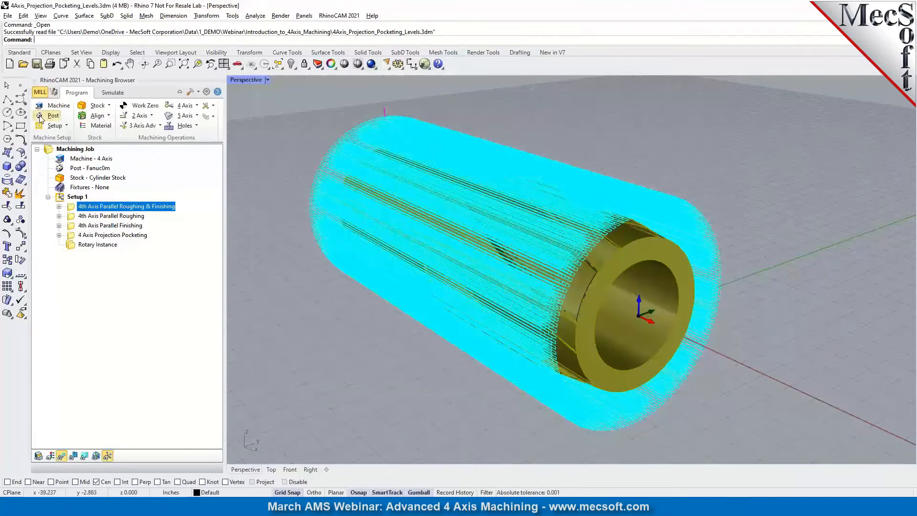
left_click(193, 161)
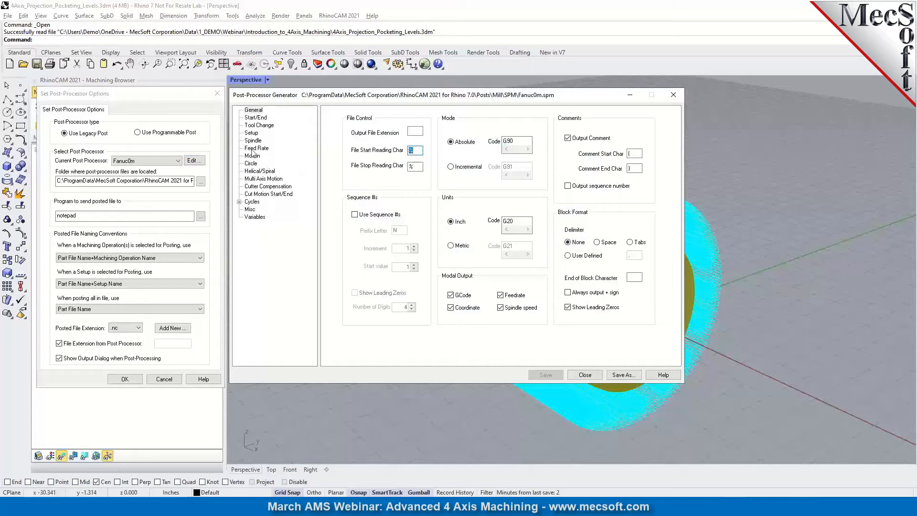
left_click(257, 148)
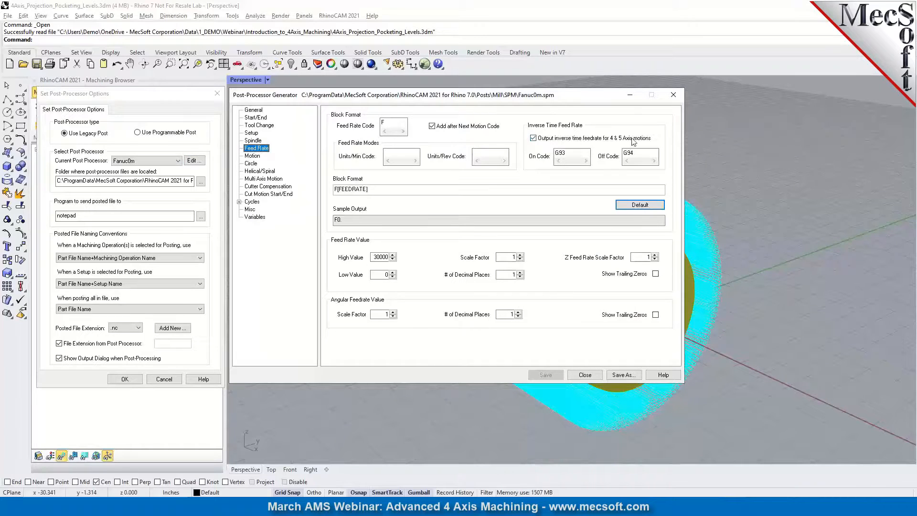
double_click(555, 153)
left_click(634, 161)
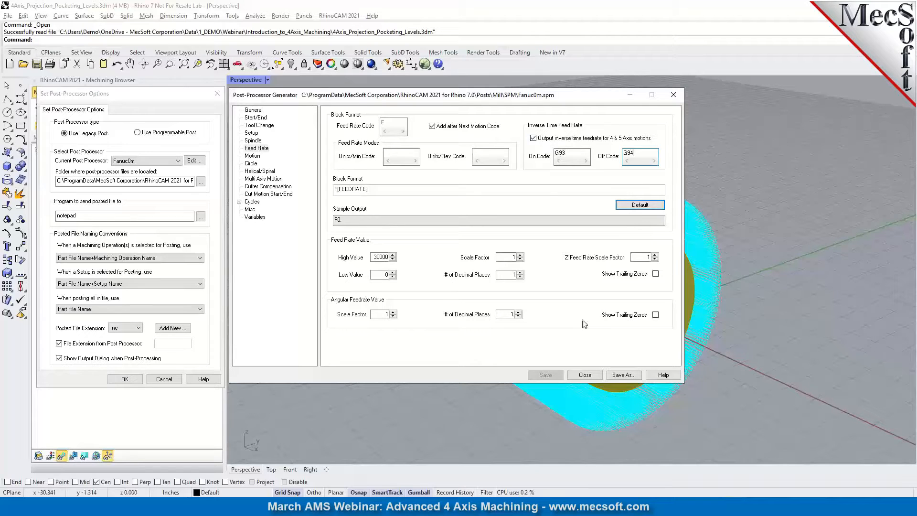
left_click(585, 376)
left_click(126, 379)
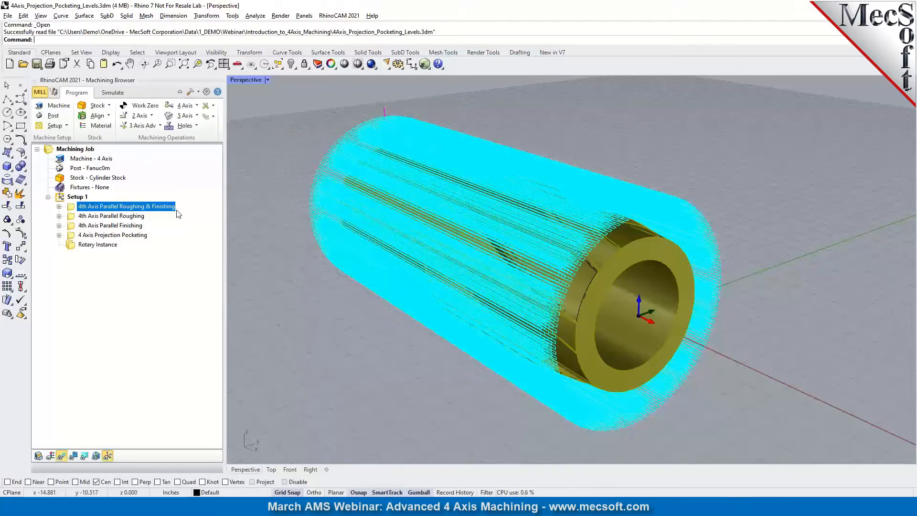
View the 4-axis machining operation options for the cylinder job and cancel without changes.
left_click(196, 106)
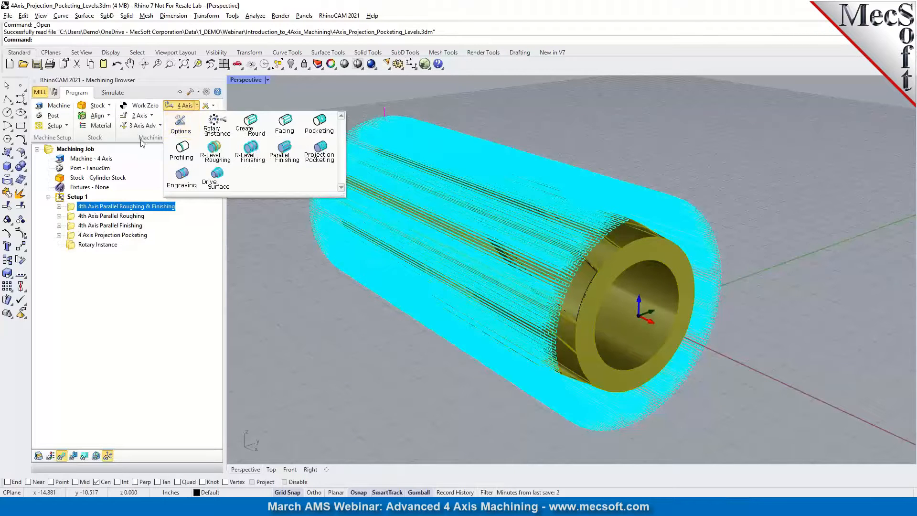
left_click(180, 123)
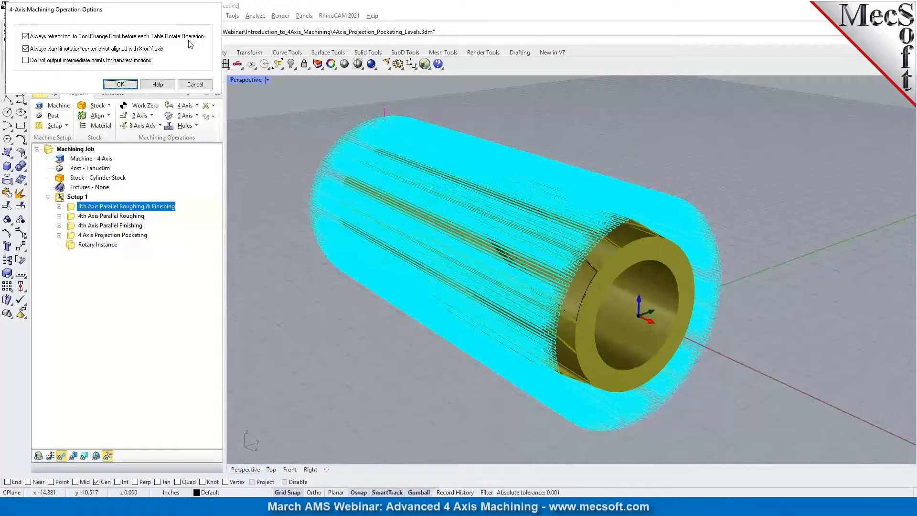
left_click(196, 85)
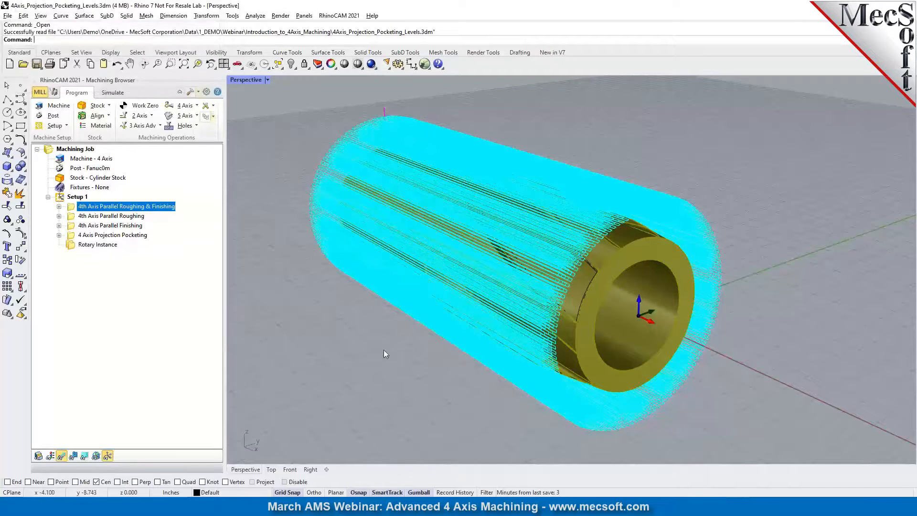
Switch to the headmodel.3dm file and inspect the box stock, part and origin from several angles.
mouse_move(457, 507)
left_click(391, 481)
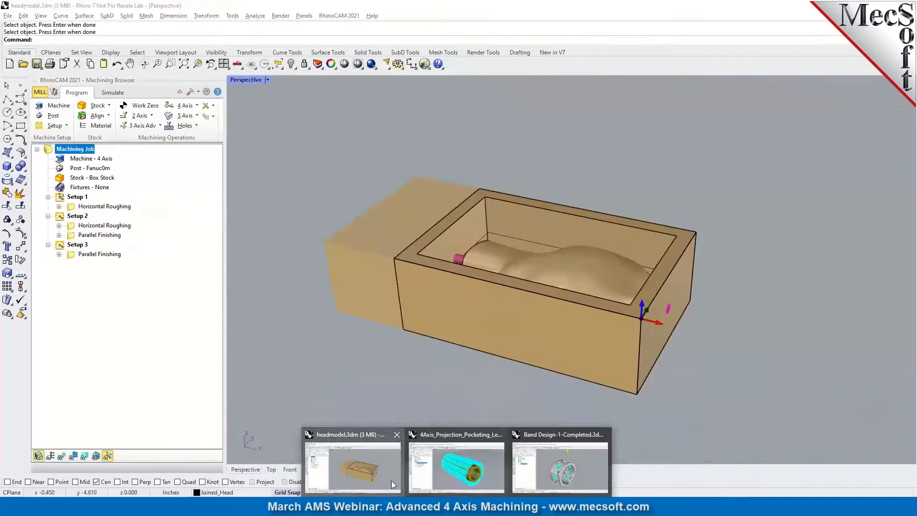
mouse_move(591, 256)
right_mouse_down()
mouse_move(566, 223)
mouse_move(580, 243)
right_mouse_up()
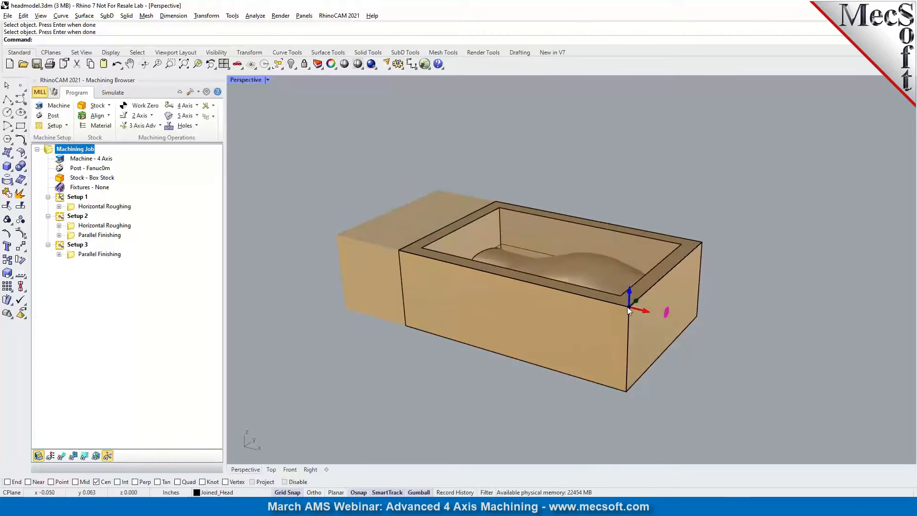
mouse_move(601, 285)
right_mouse_down()
mouse_move(611, 309)
mouse_move(602, 301)
right_mouse_up()
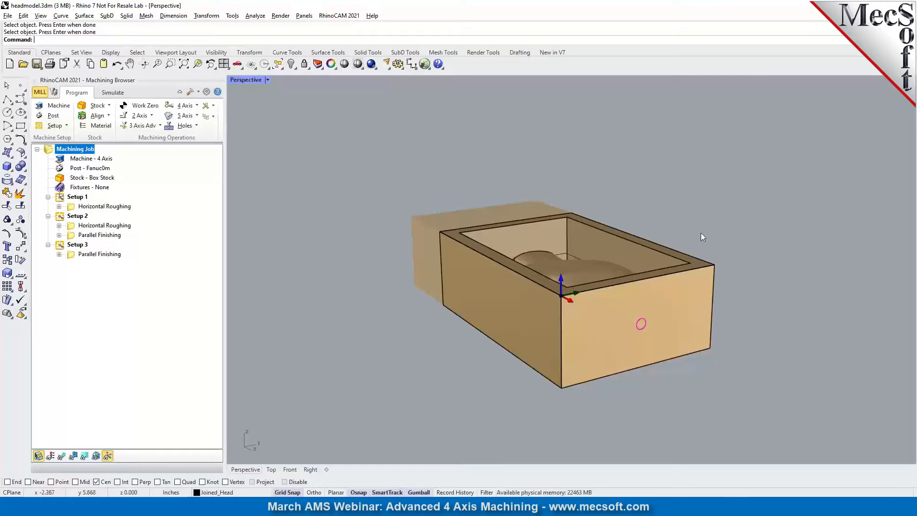
right_click_drag(601, 324, 634, 330)
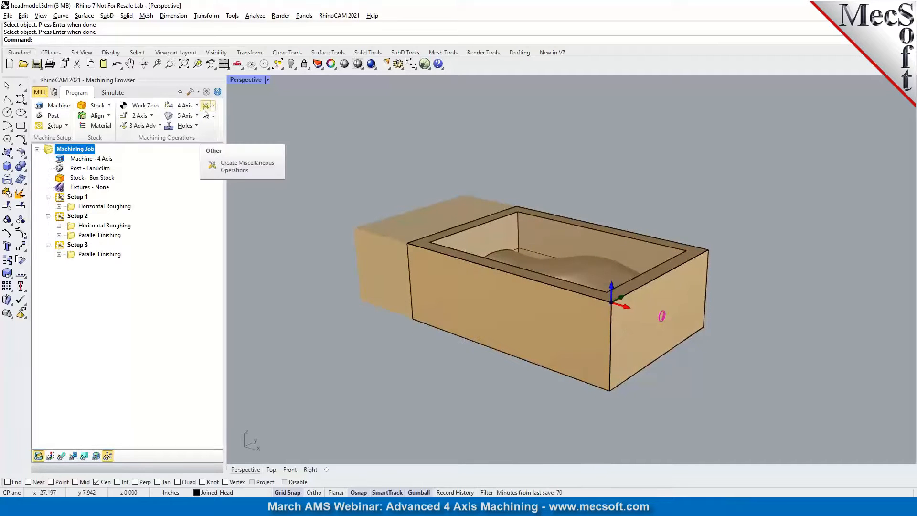
Review the 4-axis option for retracting before table rotation and the tool change point in the machine tool setup, cancelling both.
left_click(186, 105)
left_click(181, 124)
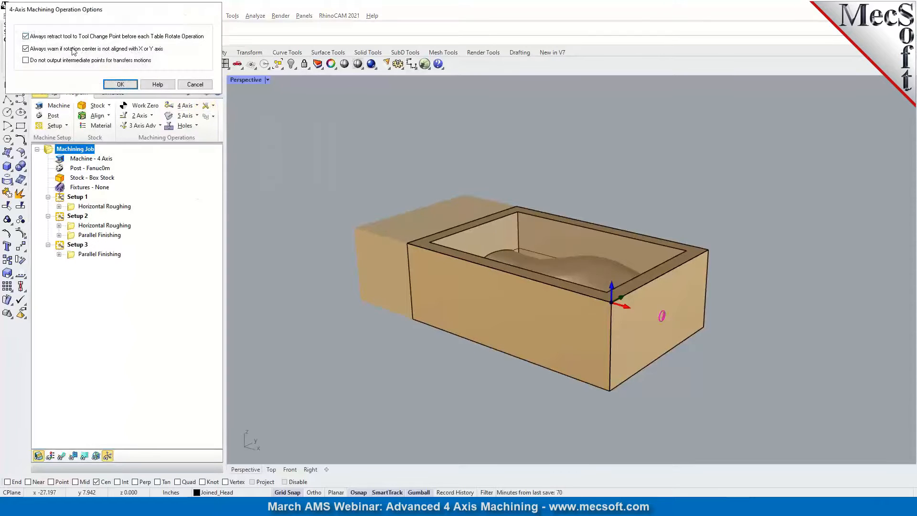
mouse_move(64, 40)
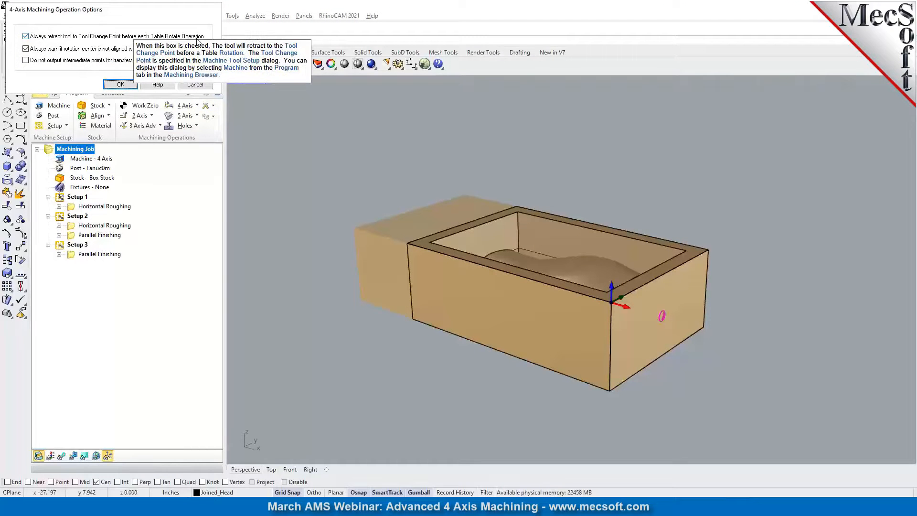
left_click(195, 85)
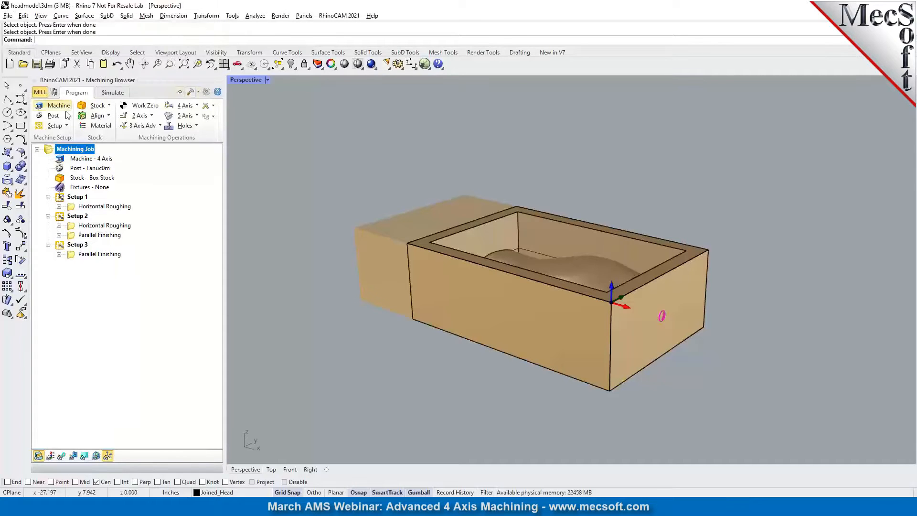
left_click(58, 106)
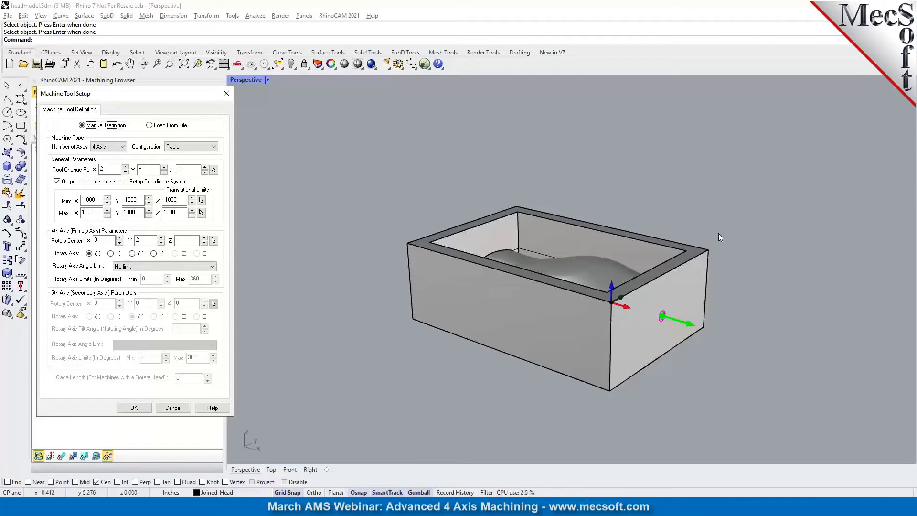
left_click(172, 407)
Post all operations of the machining job to headmodel.nc.
right_click(72, 153)
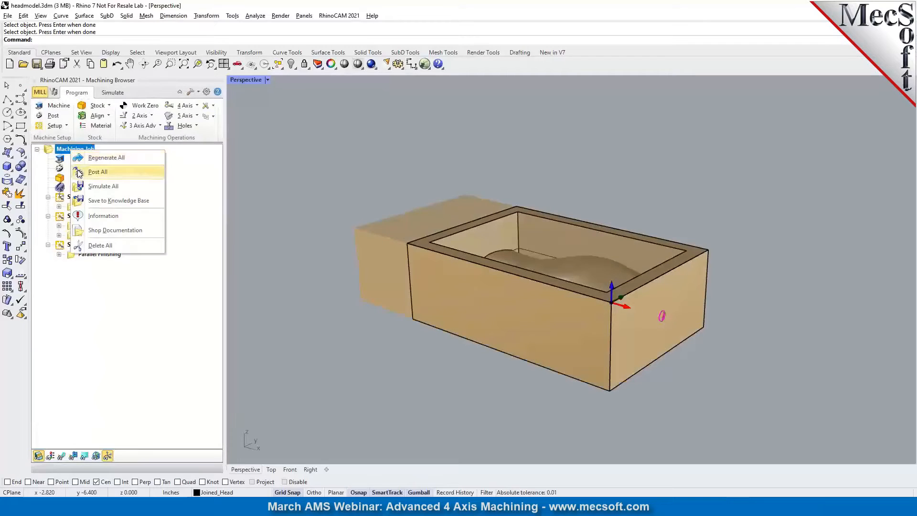
left_click(79, 172)
left_click(569, 310)
left_click(493, 253)
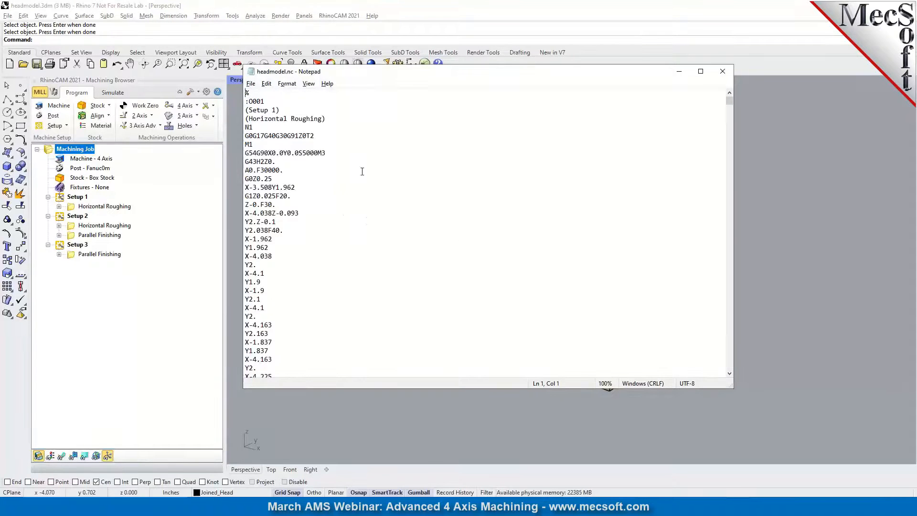
Search the posted G-code for A and highlight the Z3. and X2.Y5. retract lines under Setup 2.
key("ctrl+f")
type("A")
left_click(413, 171)
left_click(413, 171)
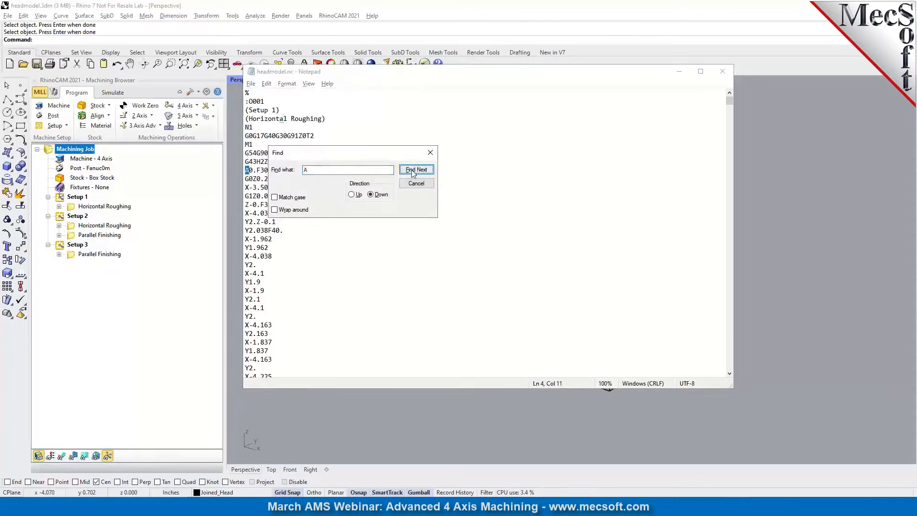
left_click(413, 171)
left_click(413, 171)
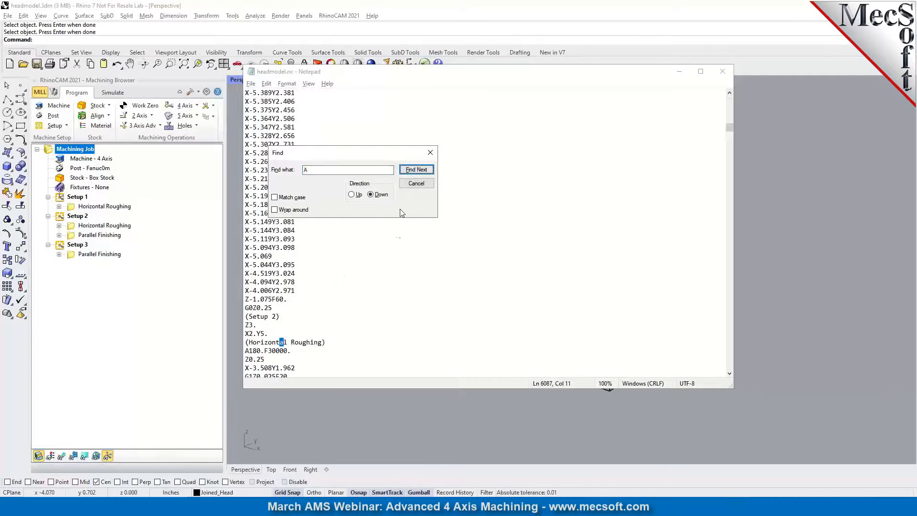
left_click(416, 184)
scroll(280, 352, "down", 1)
left_click_drag(287, 325, 243, 299)
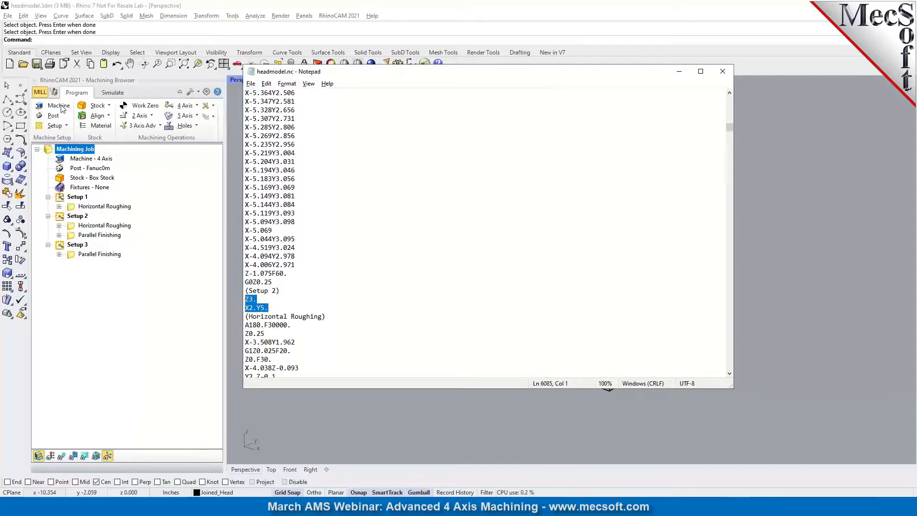
Return to the head model job and recheck the tool change point retract option in the 4-axis options, then cancel.
left_click(209, 109)
left_click(185, 106)
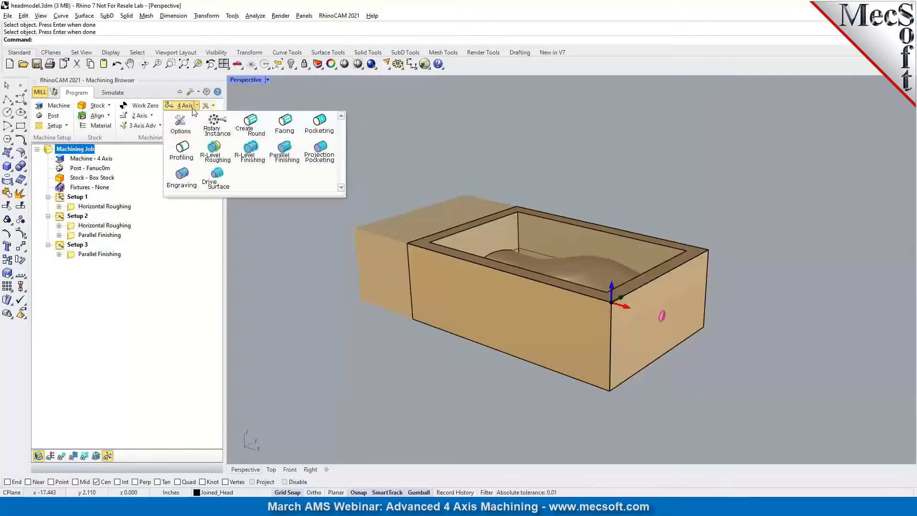
left_click(190, 125)
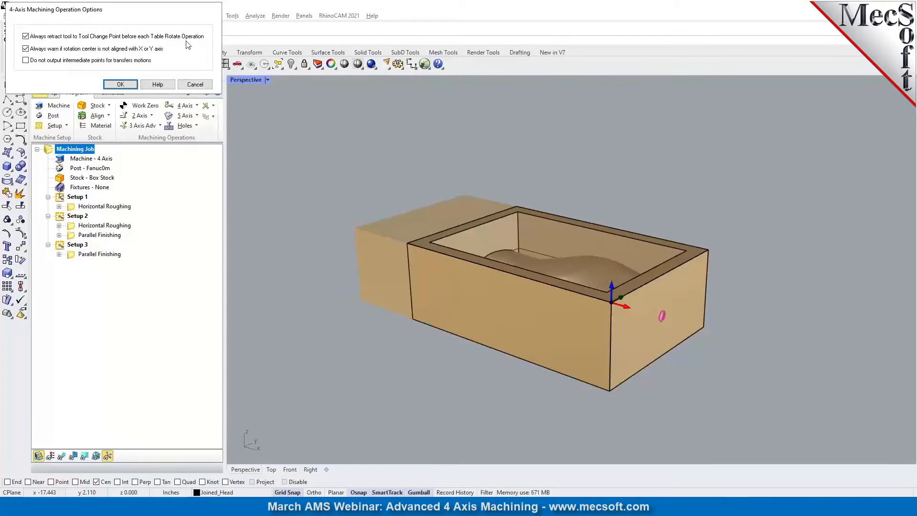
left_click(203, 84)
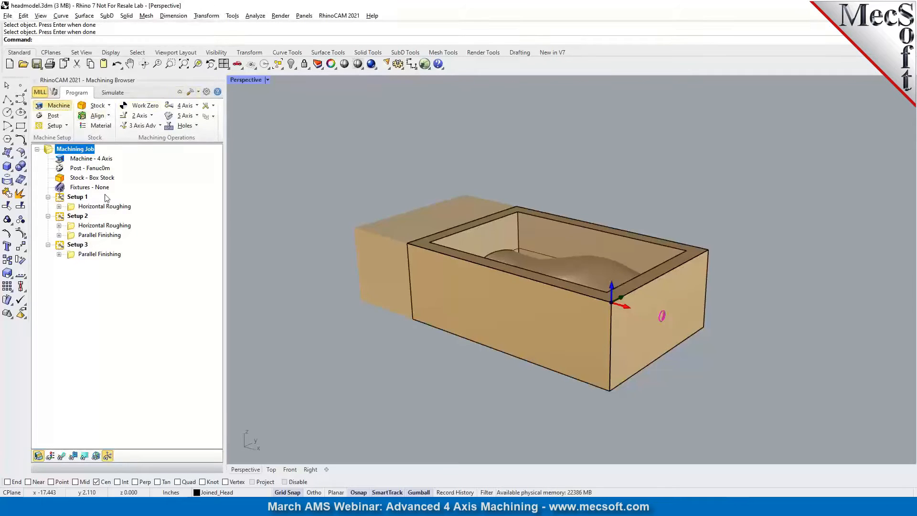
Try tool change point coordinates of X 0, Y 0, Z 0 in the machine tool setup and cancel the changes.
left_click_drag(105, 169, 97, 176)
type("0")
key("Tab")
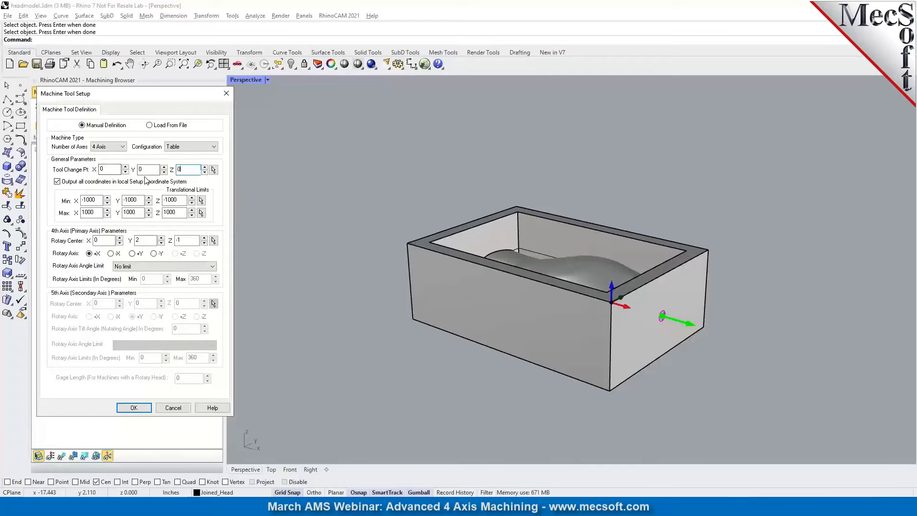
left_click(177, 412)
Read the help text for the tool change point retract setting in the 4-axis options, then cancel.
left_click(197, 106)
left_click(182, 173)
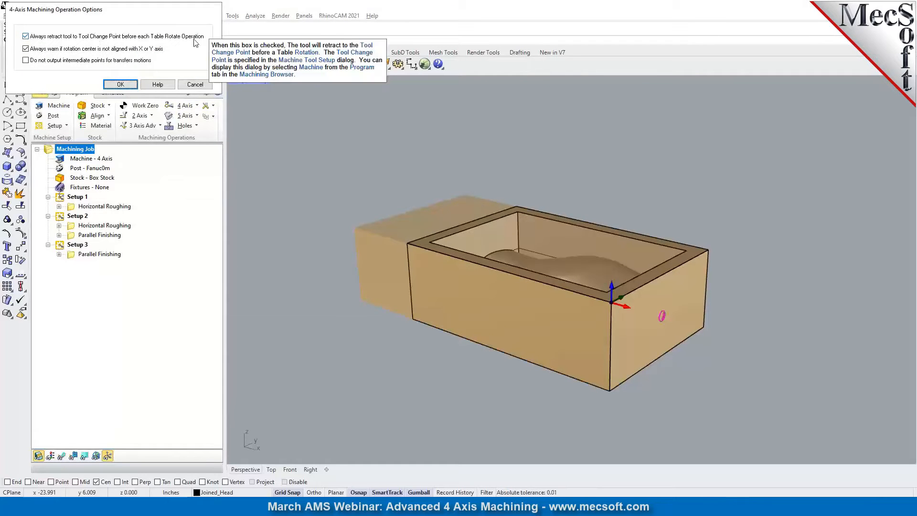
left_click(201, 85)
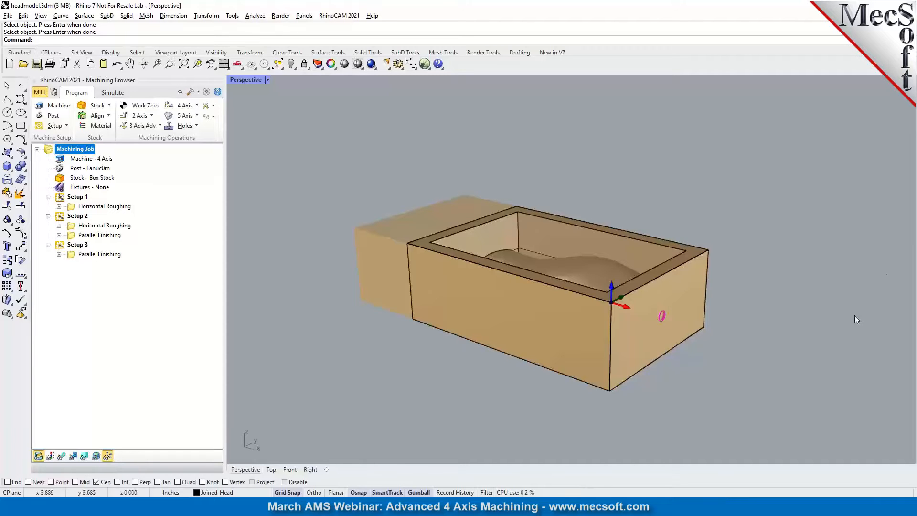
Review the 4-axis option that warns when the rotation center is not aligned with the X or Y axis.
left_click(622, 365)
key("Return")
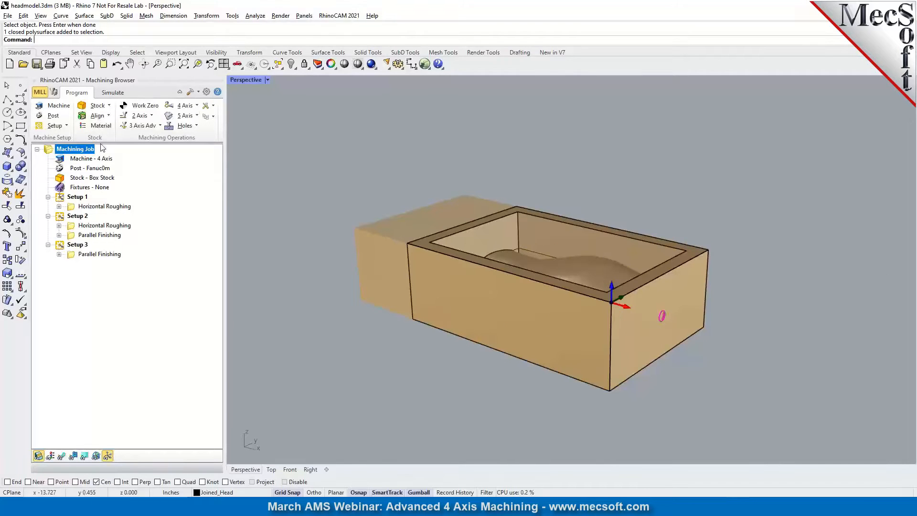
left_click(194, 110)
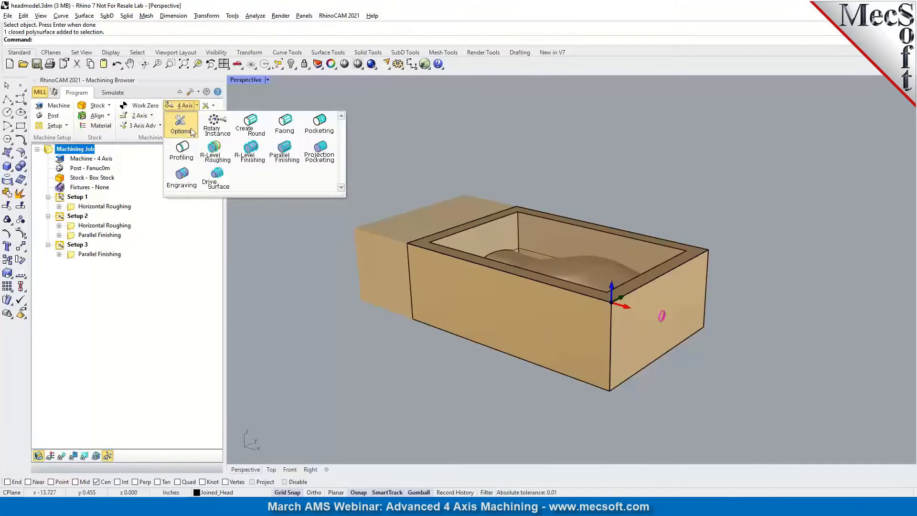
left_click(182, 125)
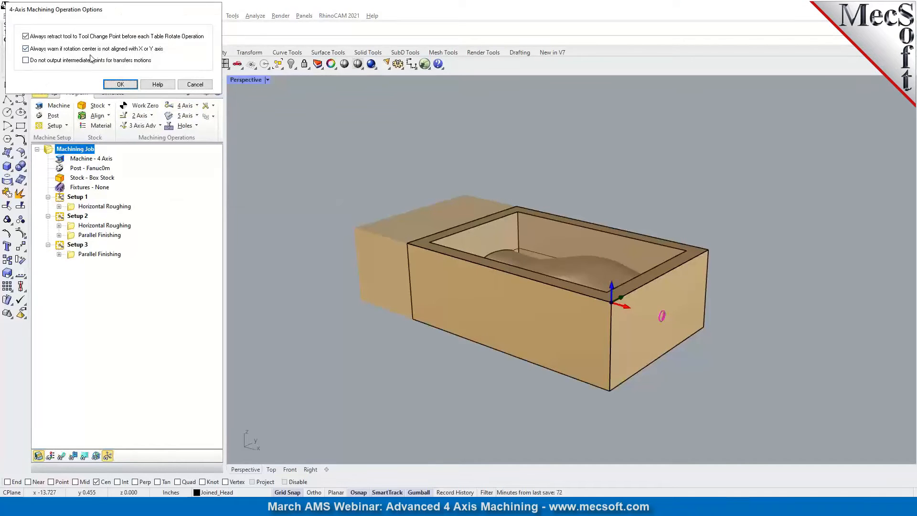
left_click(195, 86)
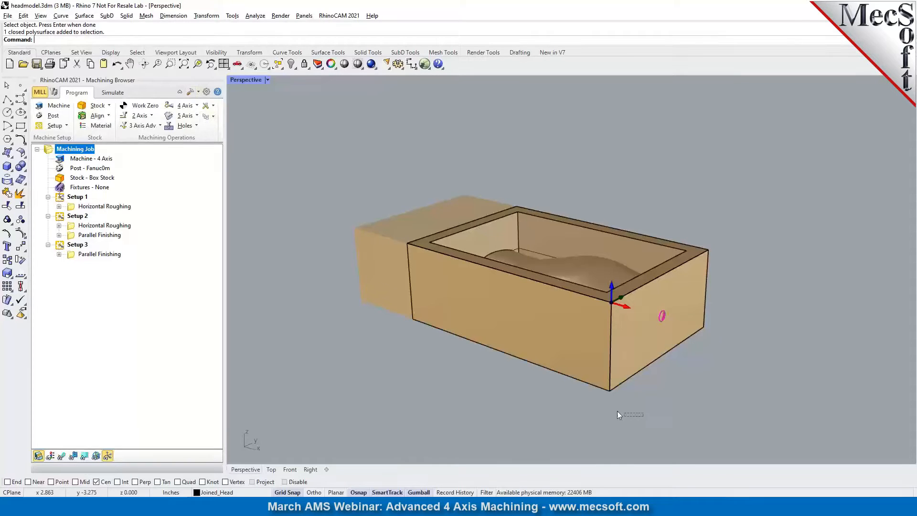
Hide the box-shaped frame surrounding the head model and inspect the exposed part within the stock.
left_click_drag(586, 393, 583, 386)
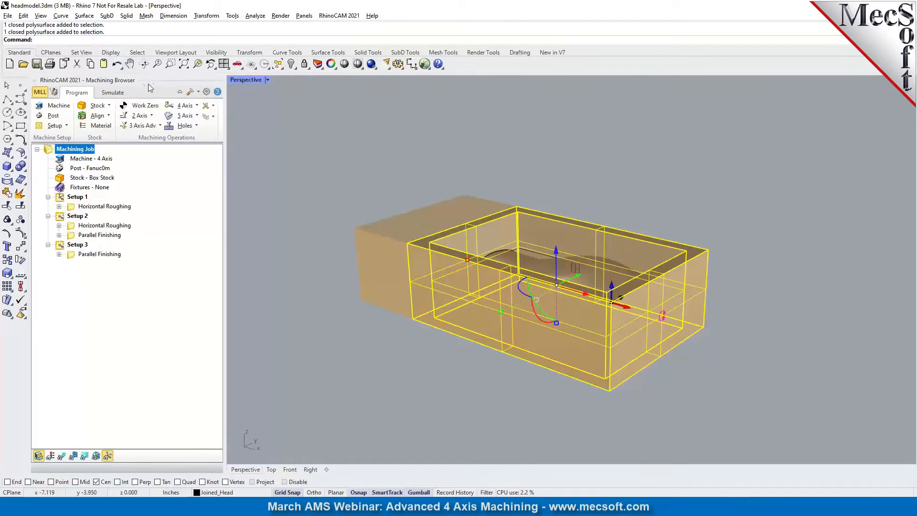
left_click(291, 64)
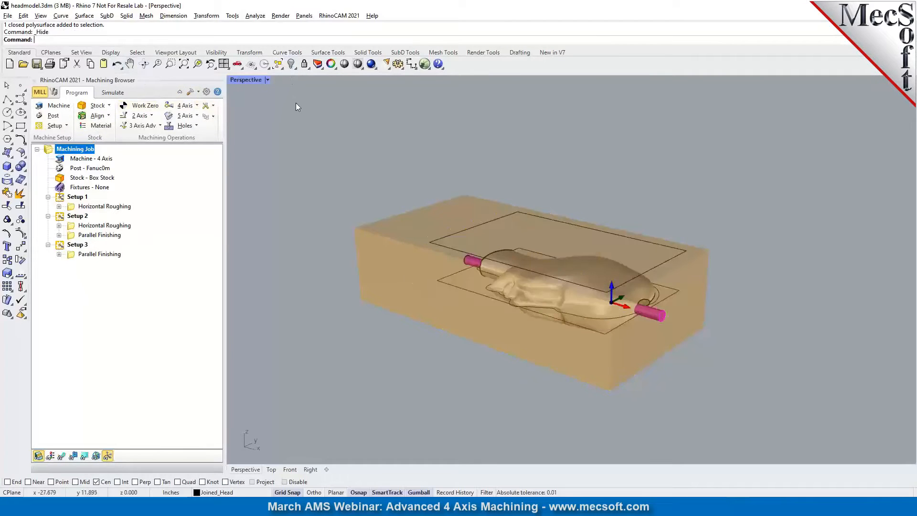
right_click_drag(614, 305, 643, 319)
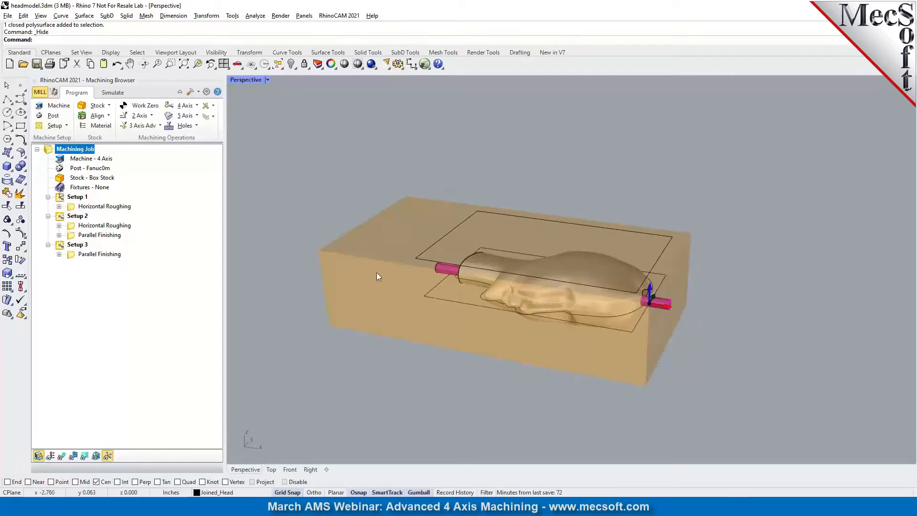
Compare the rotary center and axis direction in the machine tool setup with the model's origin, then cancel.
left_click(54, 106)
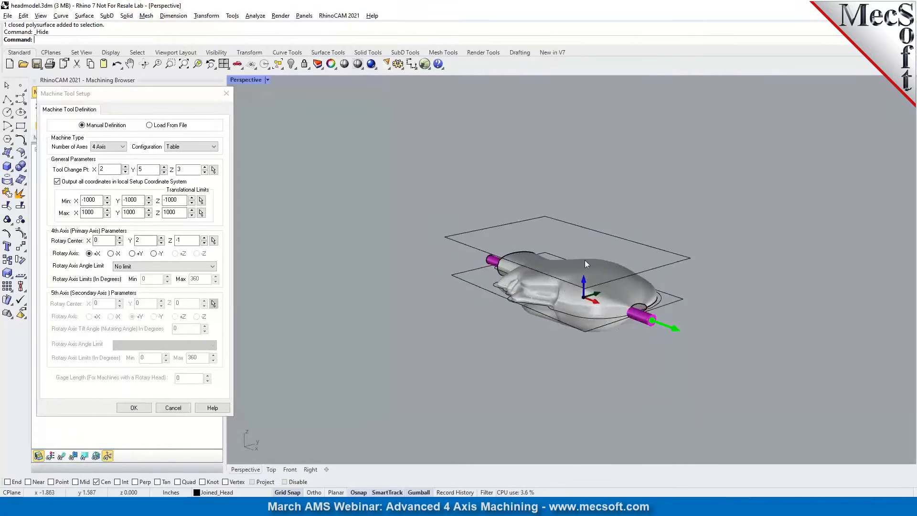
right_click_drag(612, 325, 642, 339)
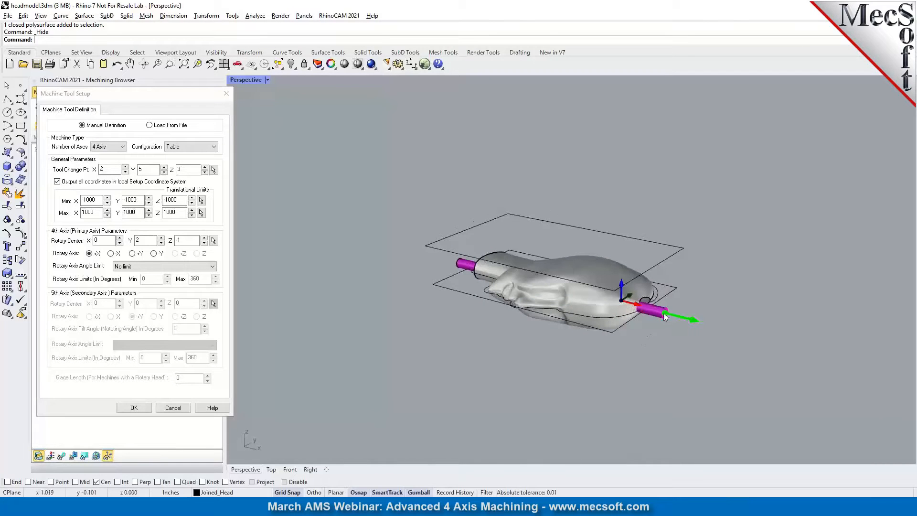
right_click_drag(620, 306, 536, 318)
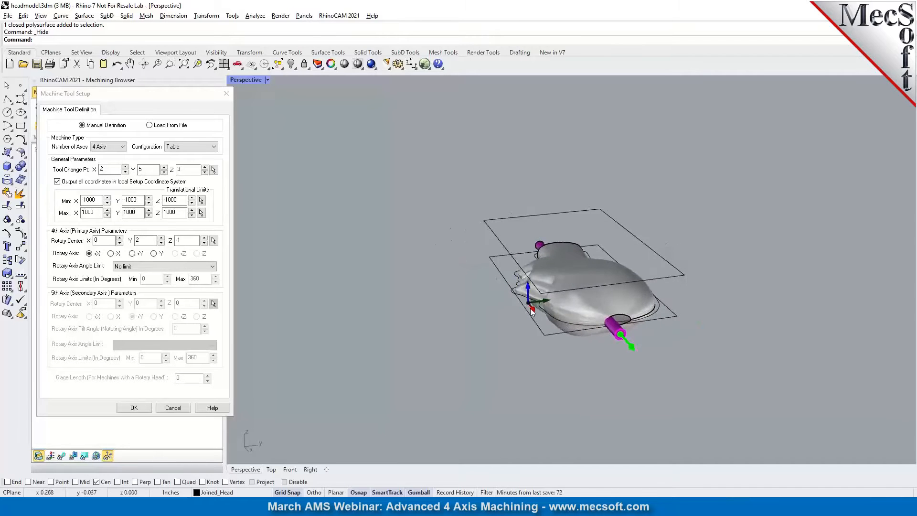
left_click(174, 408)
Start a 4-axis Parallel Finishing operation, accept its rotation center warning with "Do not show this dialog again" enabled, and cancel the operation.
left_click(70, 199)
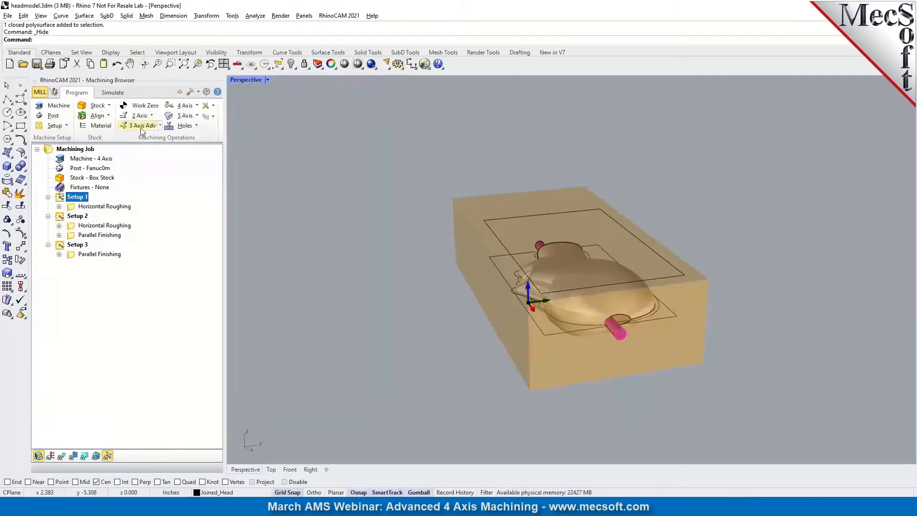
left_click(186, 105)
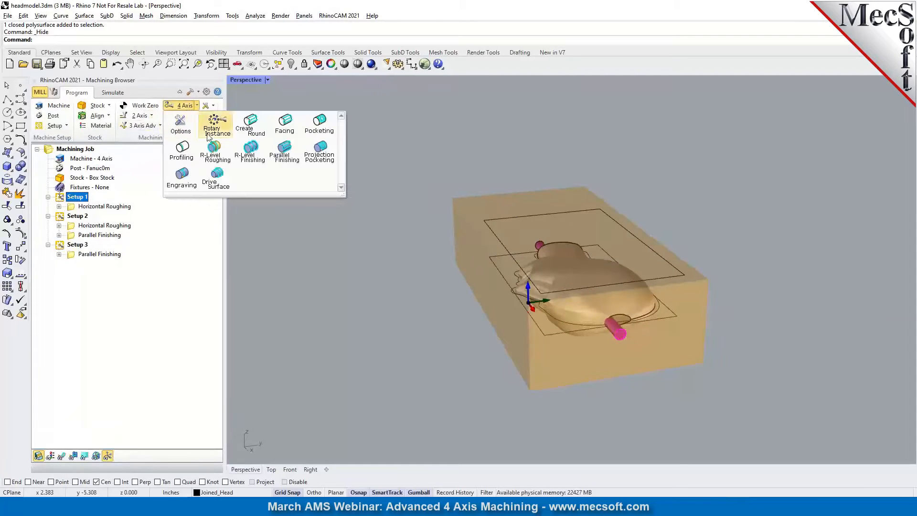
left_click(290, 158)
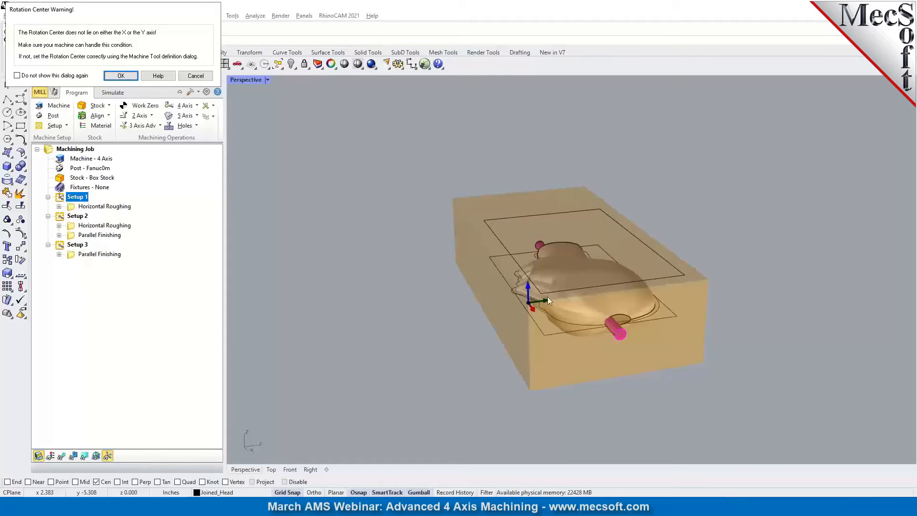
left_click(38, 76)
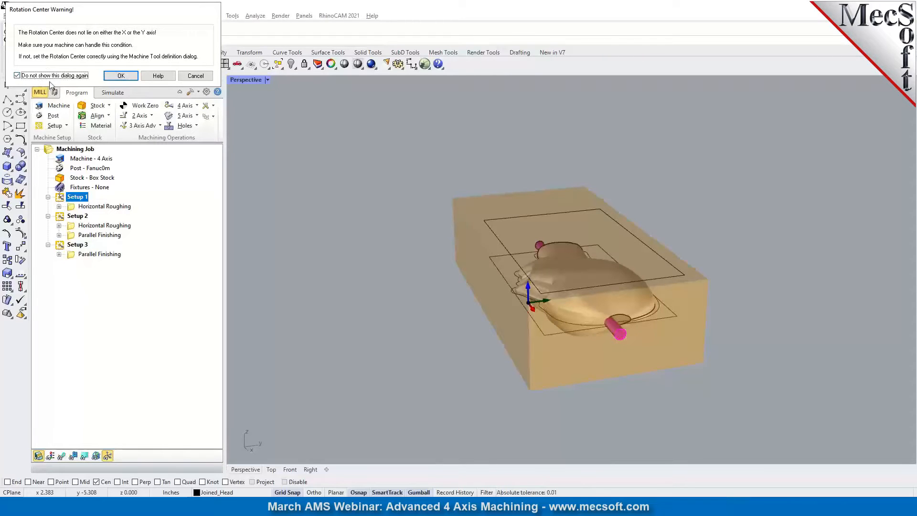
left_click(119, 78)
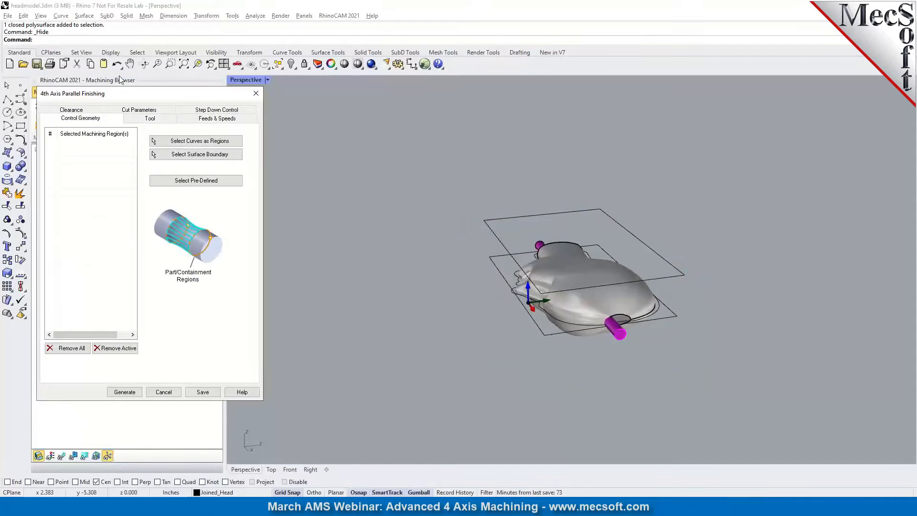
left_click(163, 392)
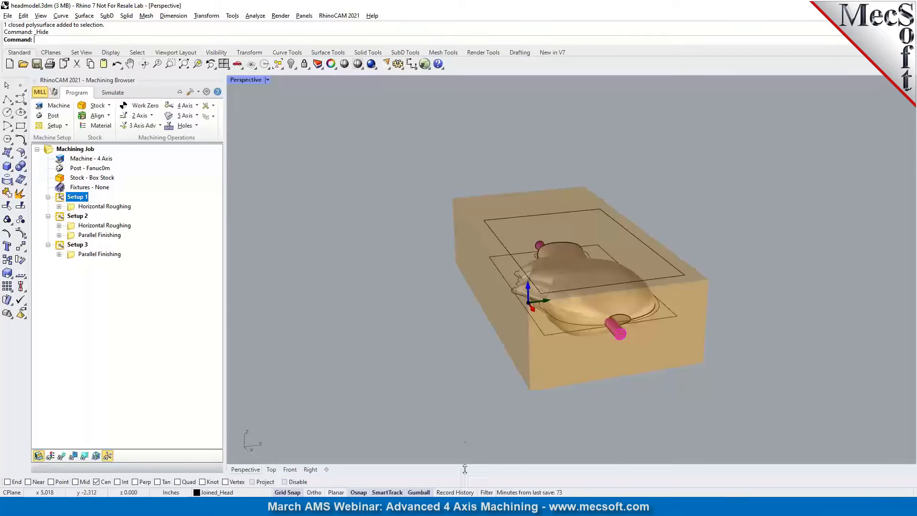
Switch to the Band Design-1-Completed file and compare the machine's rotary center and axis direction with the ring's origin, then cancel.
left_click(543, 466)
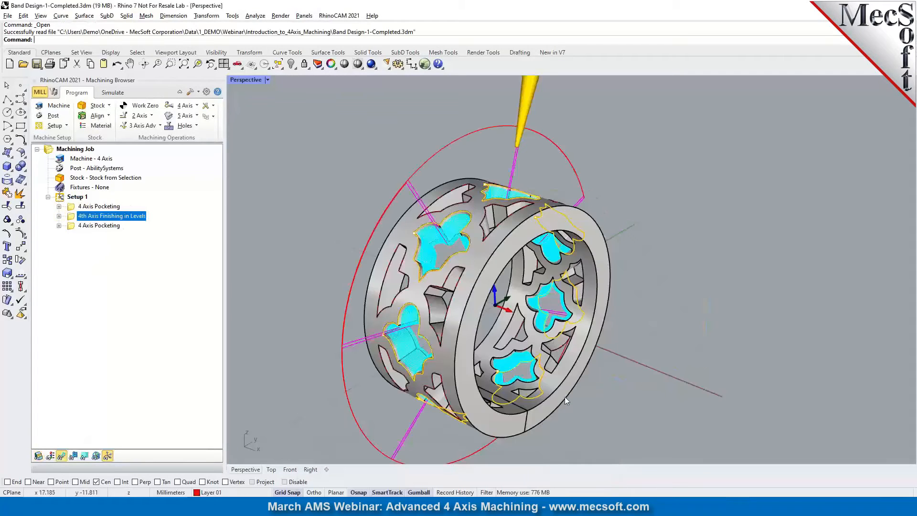
scroll(514, 304, "down", 4)
right_click_drag(514, 304, 489, 304)
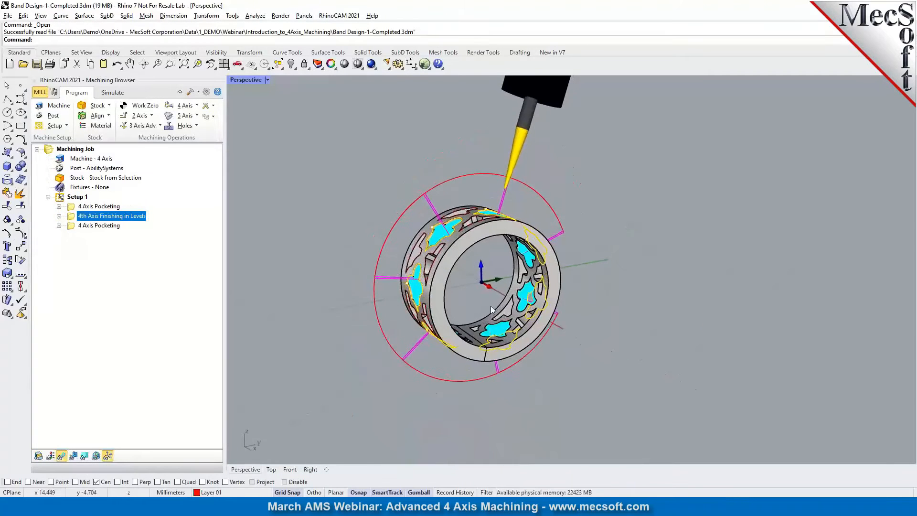
left_click(49, 126)
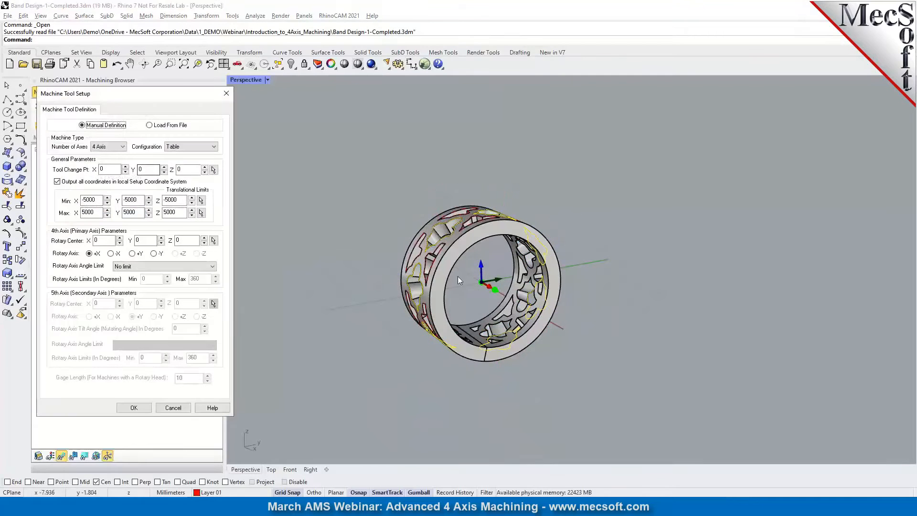
right_click_drag(486, 286, 660, 286)
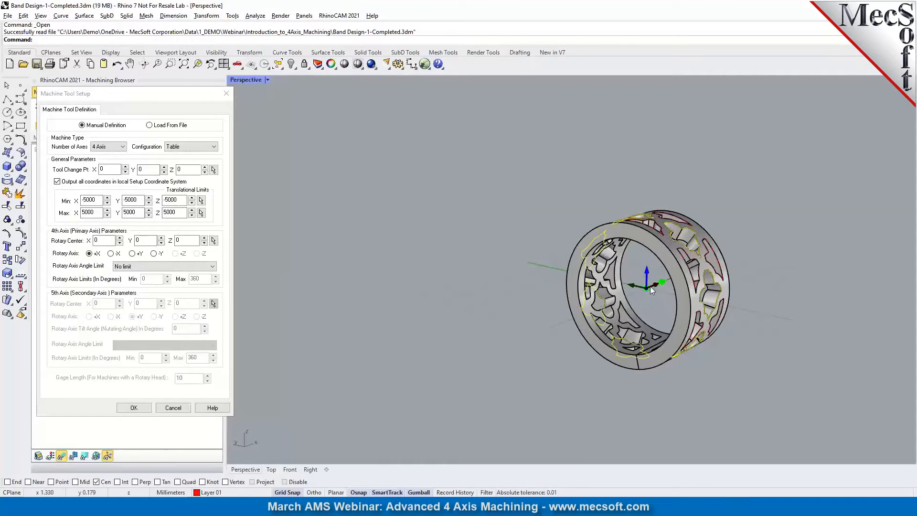
right_click_drag(647, 291, 516, 311)
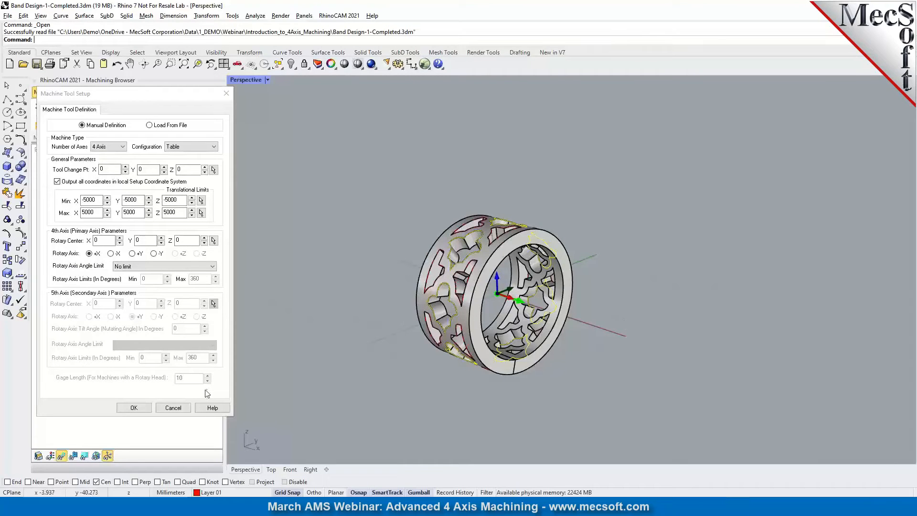
left_click(184, 407)
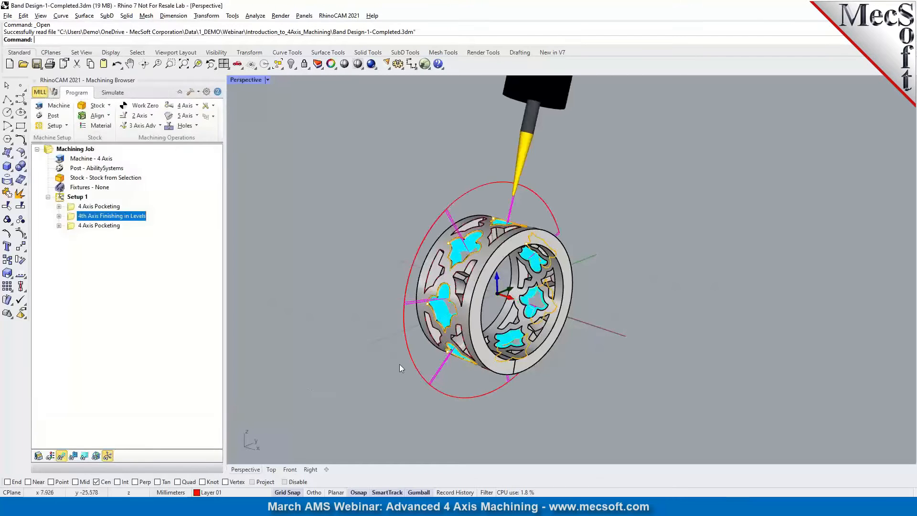
Review the 4-axis machining options, cancel, and inspect the finishing toolpath's transfer motions around the ring.
left_click(185, 105)
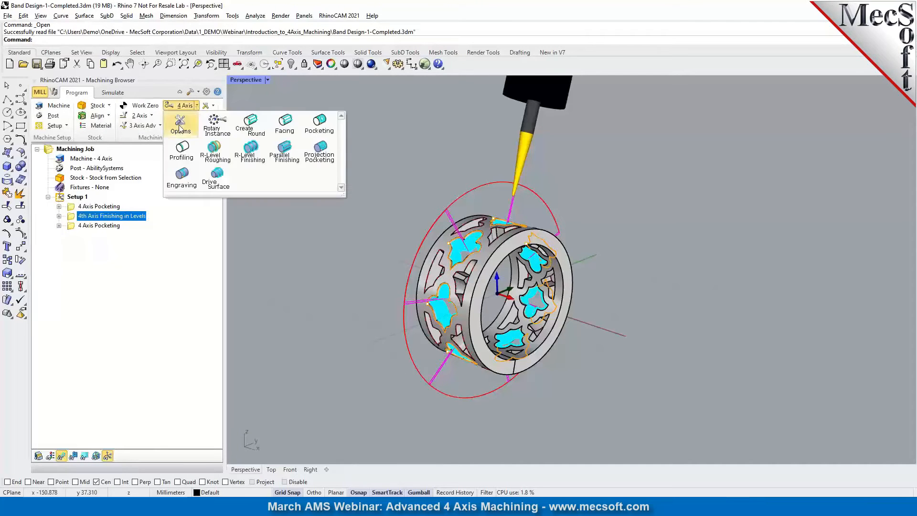
left_click(180, 126)
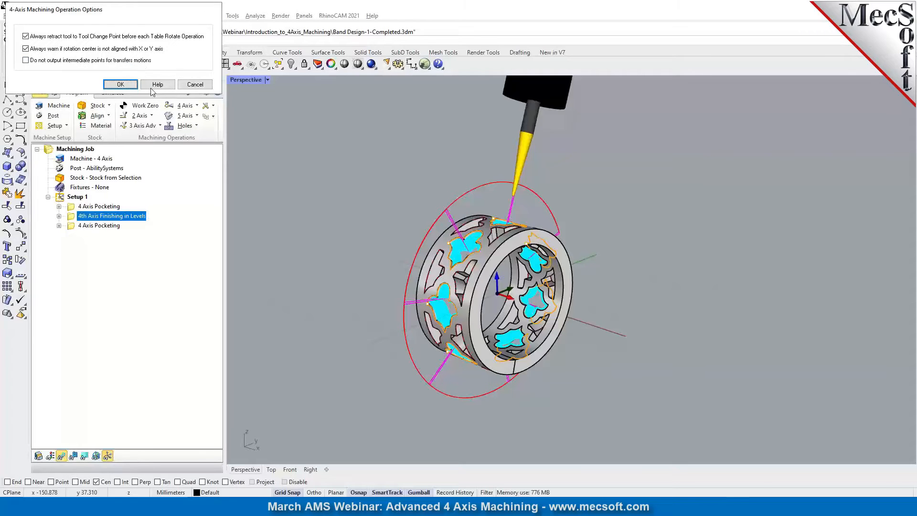
left_click(194, 84)
scroll(450, 228, "up", 2)
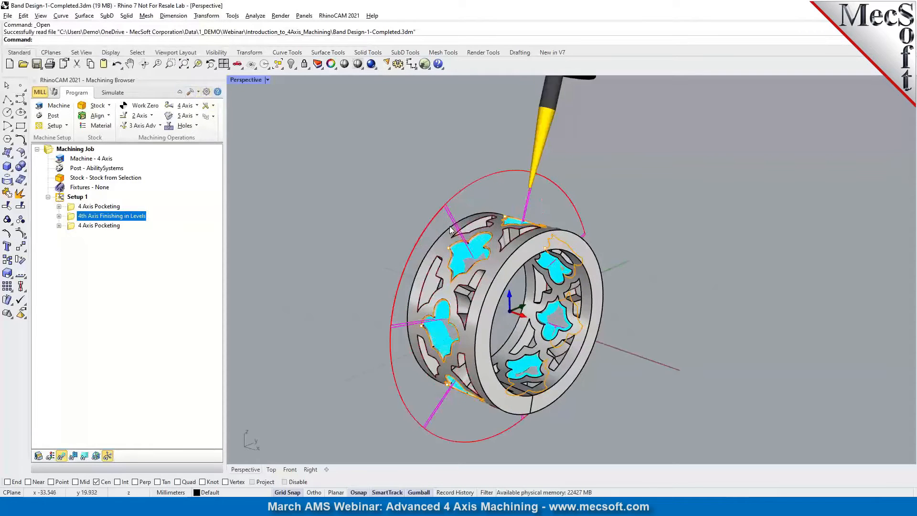
right_click_drag(449, 229, 479, 238)
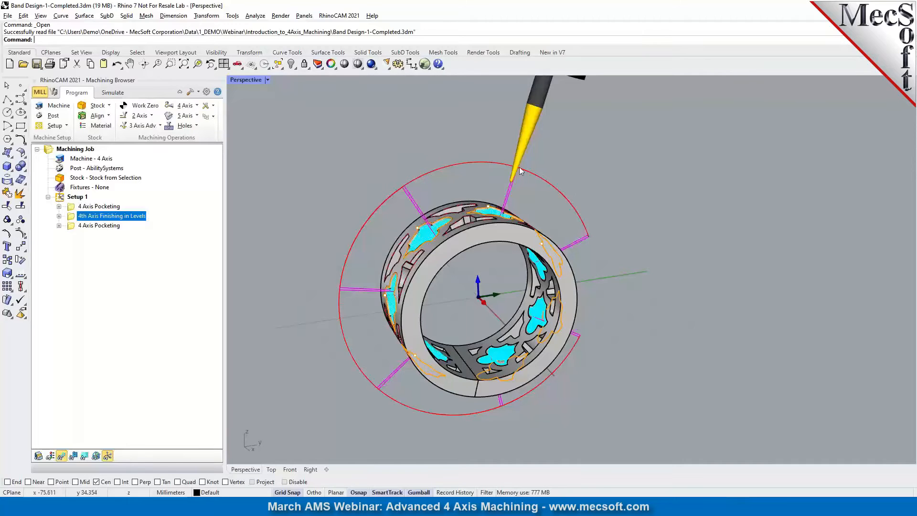
Enable the 4-axis option "Do not output intermediate points for transfers motions" and accept the options.
left_click(185, 105)
left_click(189, 127)
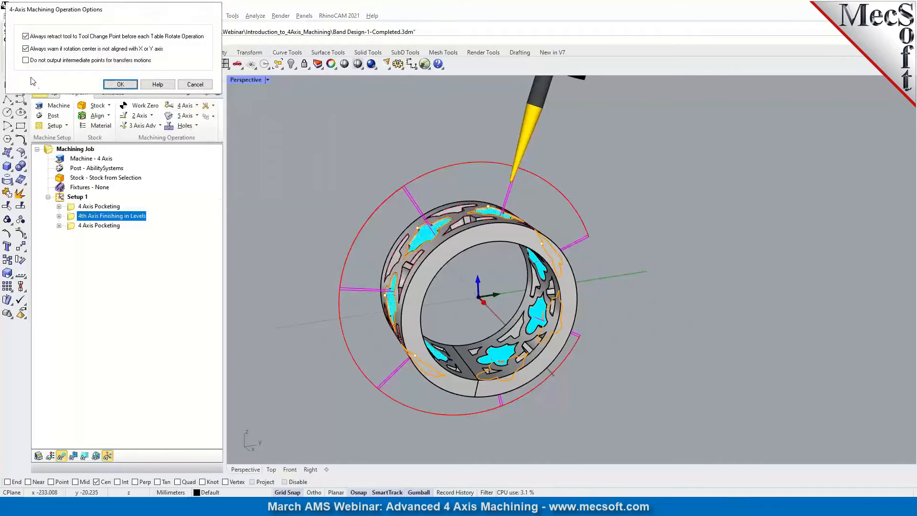
left_click(27, 60)
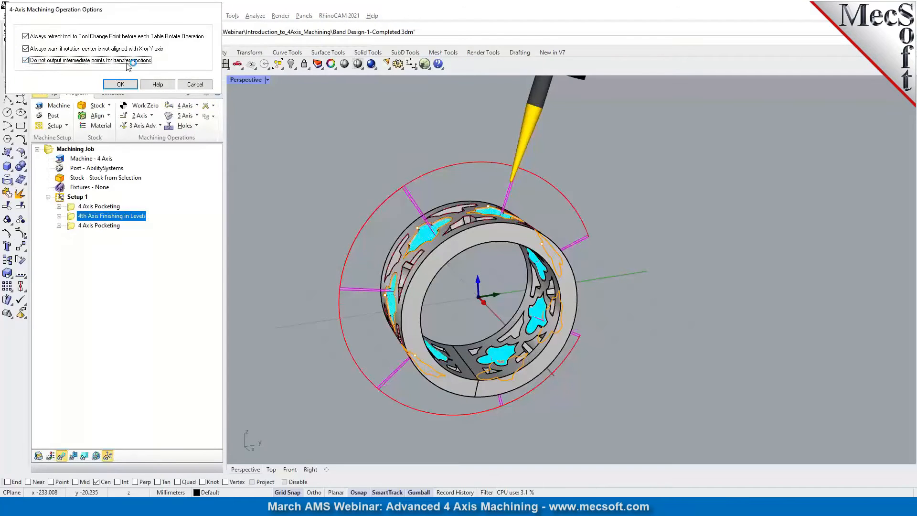
left_click(120, 84)
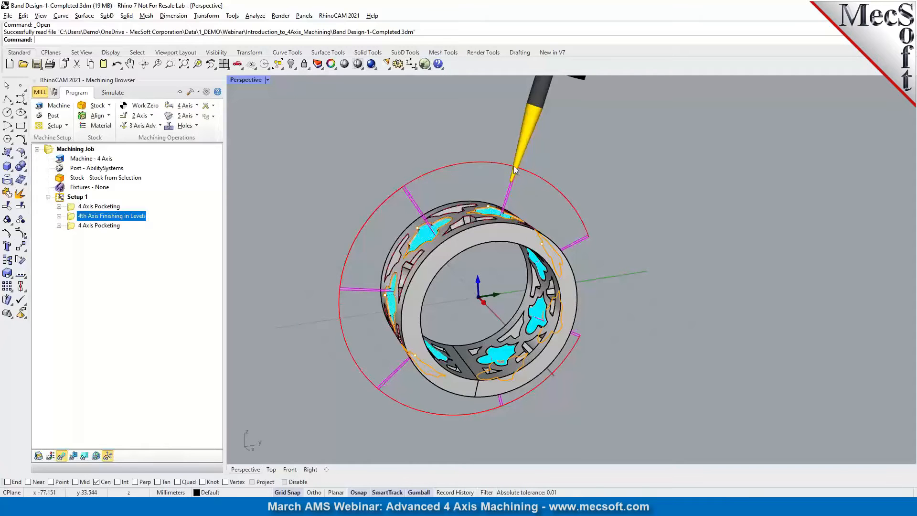
Recheck the intermediate transfer points setting in the 4-axis options, cancel, and view the ring's toolpath from another angle.
left_click(186, 106)
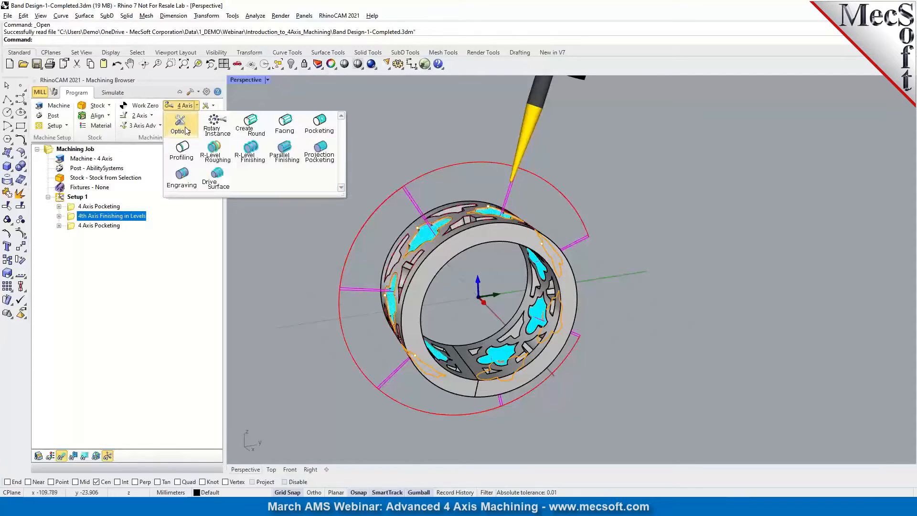
left_click(180, 123)
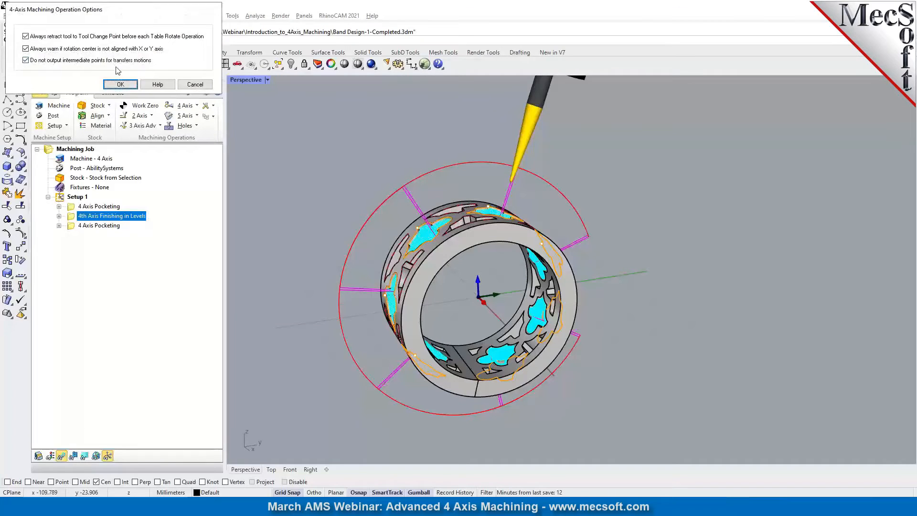
mouse_move(128, 65)
left_click(195, 84)
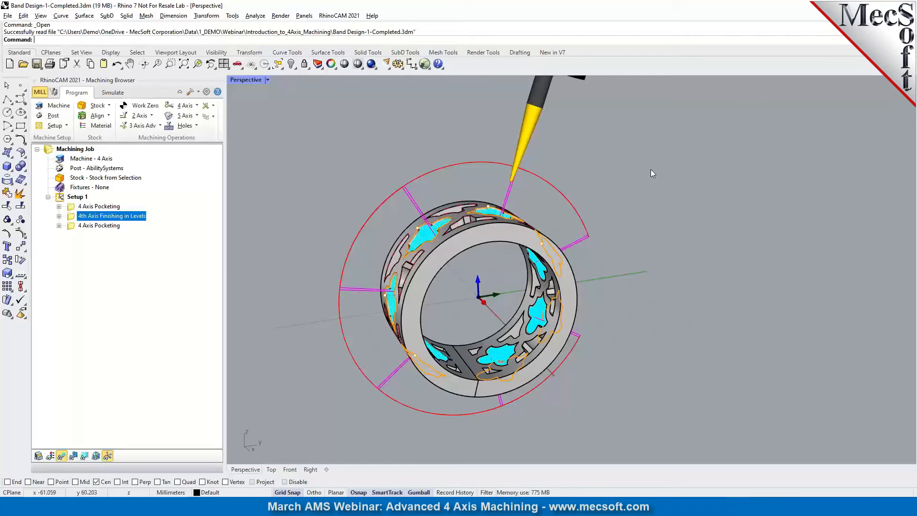
right_click_drag(643, 208, 642, 273)
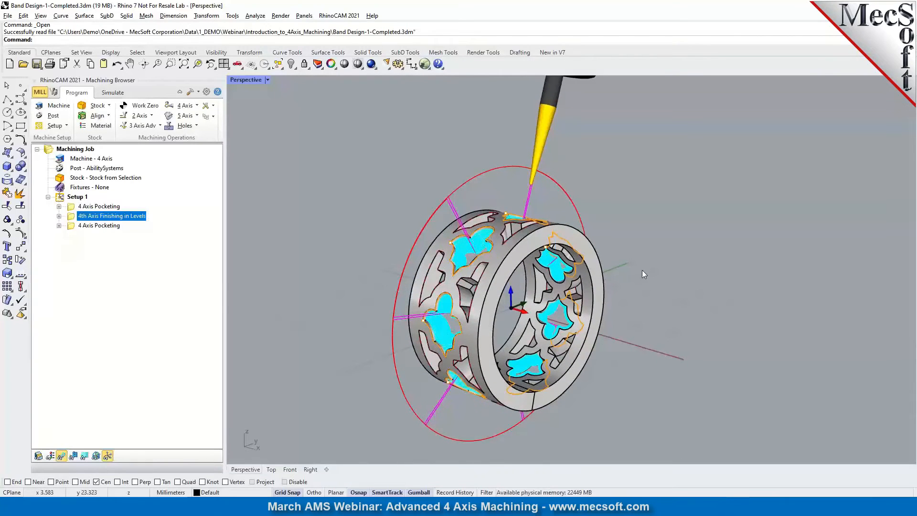